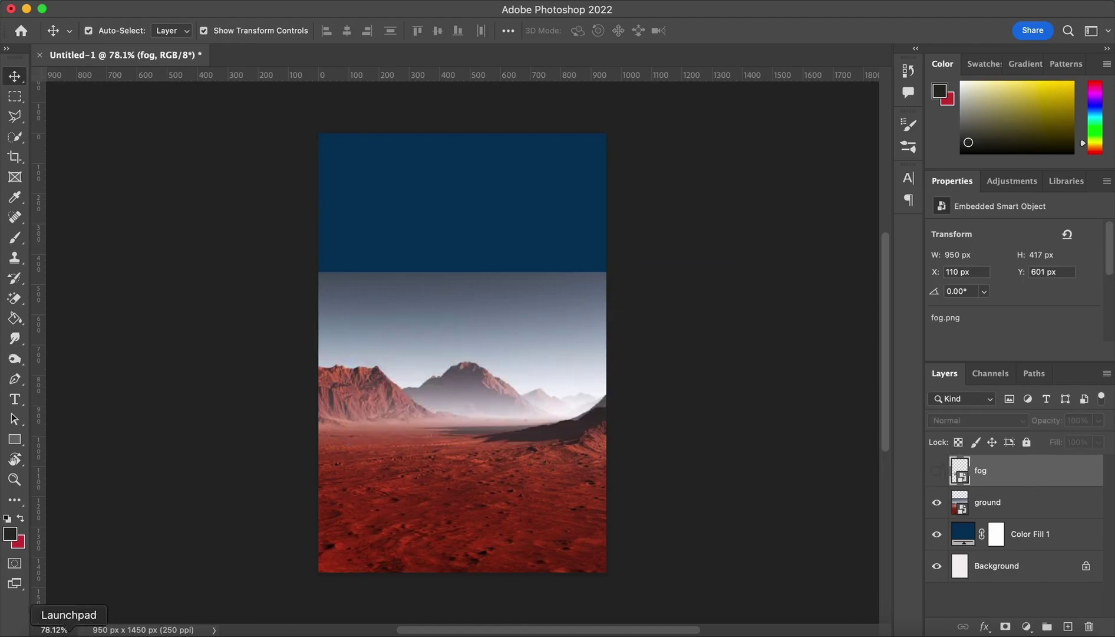
Step: Place the cunha main, cunha3, cunha11 and stadium images in the poster, with the stadium layer beneath the three player layers
{"action": "left_click", "coordinate": [35, 633]}
{"action": "left_click", "coordinate": [130, 242]}
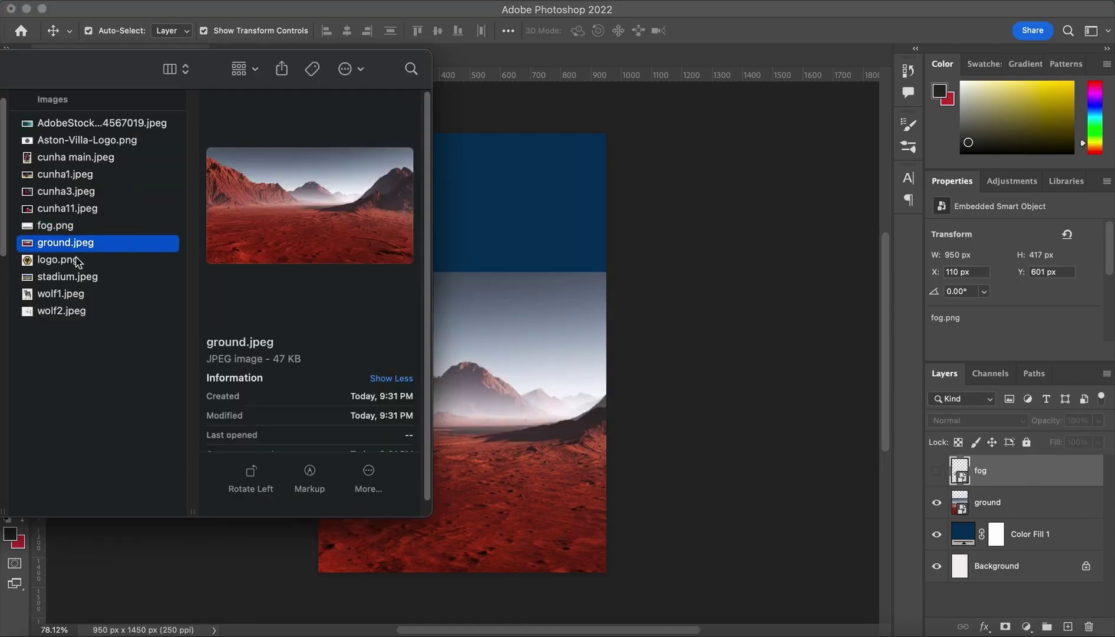
{"action": "left_click", "coordinate": [92, 276]}
{"action": "left_click", "coordinate": [116, 176], "text": "super"}
{"action": "left_click", "coordinate": [122, 159], "text": "super"}
{"action": "left_click", "coordinate": [120, 175], "text": "super"}
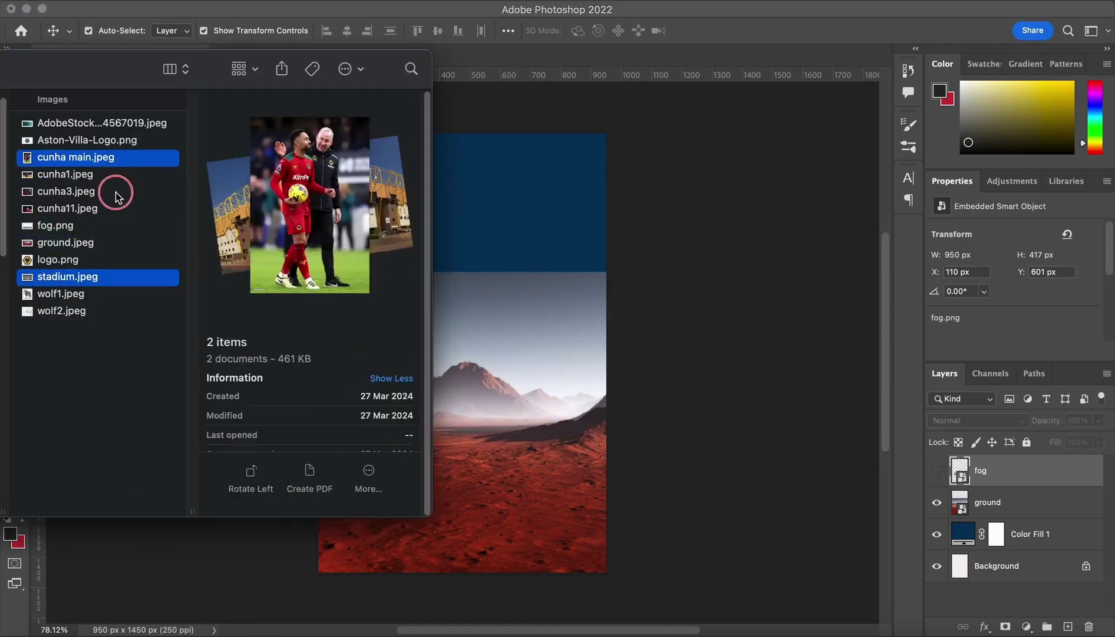
{"action": "left_click", "coordinate": [115, 191], "text": "super"}
{"action": "left_click", "coordinate": [147, 206], "text": "super"}
{"action": "left_click_drag", "start_coordinate": [149, 207], "coordinate": [507, 347]}
{"action": "key", "text": "Return"}
{"action": "key", "text": "Return"}
{"action": "key", "text": "Return"}
{"action": "key", "text": "Return"}
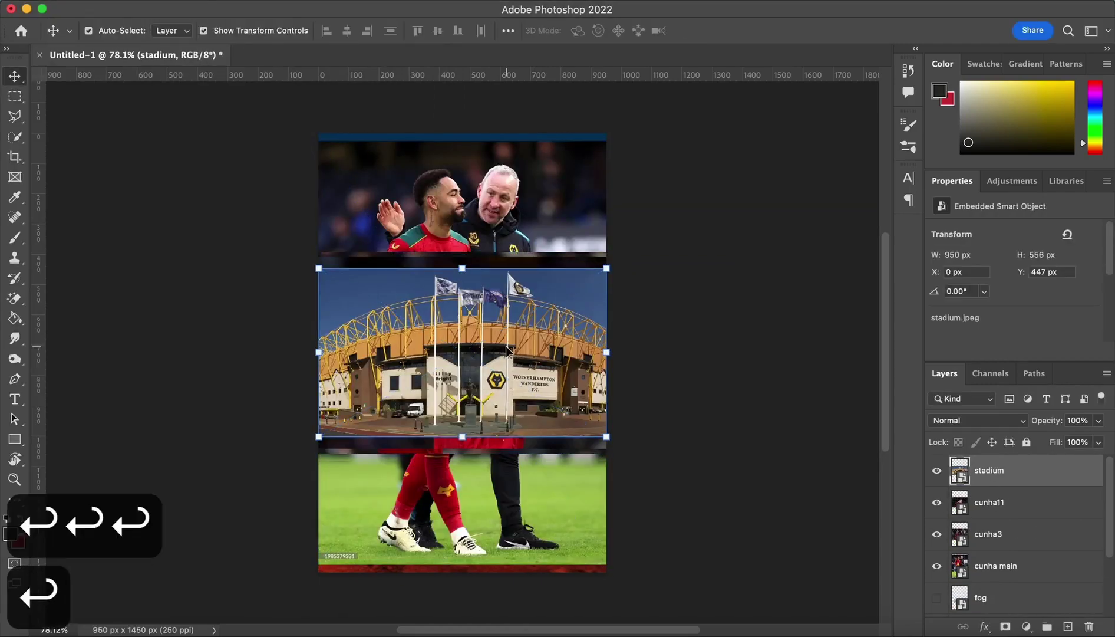
{"action": "left_click_drag", "start_coordinate": [1017, 472], "coordinate": [1016, 580]}
Step: Convert the cunha11 smart object to a pixel layer, remove its background and hide the layer
{"action": "left_click", "coordinate": [1035, 469]}
{"action": "scroll", "coordinate": [1057, 281], "scroll_direction": "down", "scroll_amount": 5}
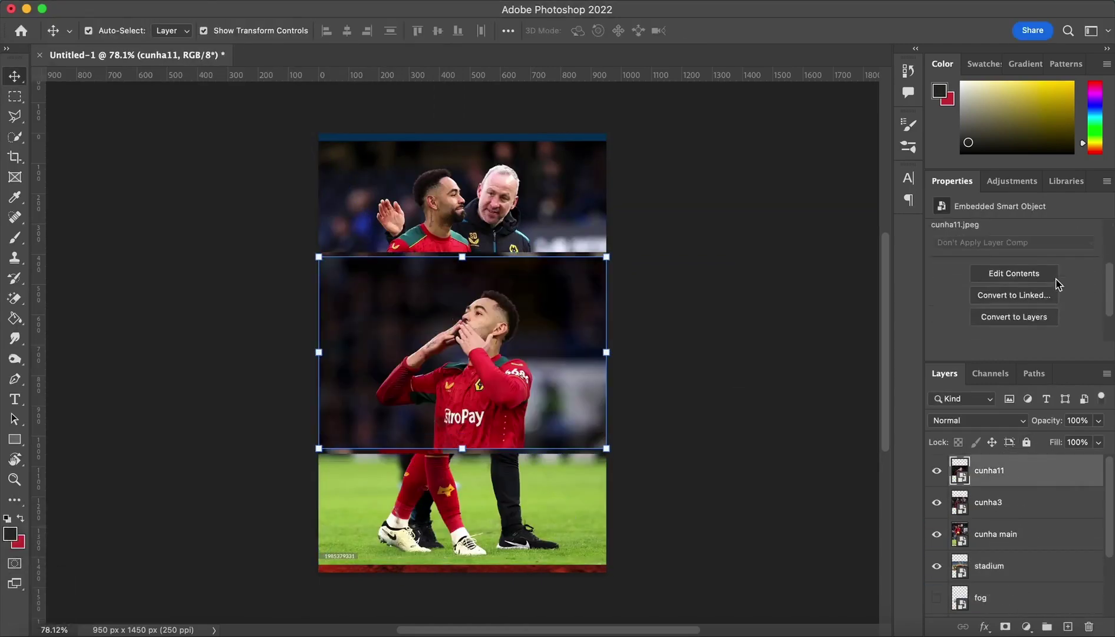
{"action": "left_click", "coordinate": [1040, 287]}
{"action": "scroll", "coordinate": [1039, 285], "scroll_direction": "down", "scroll_amount": 5}
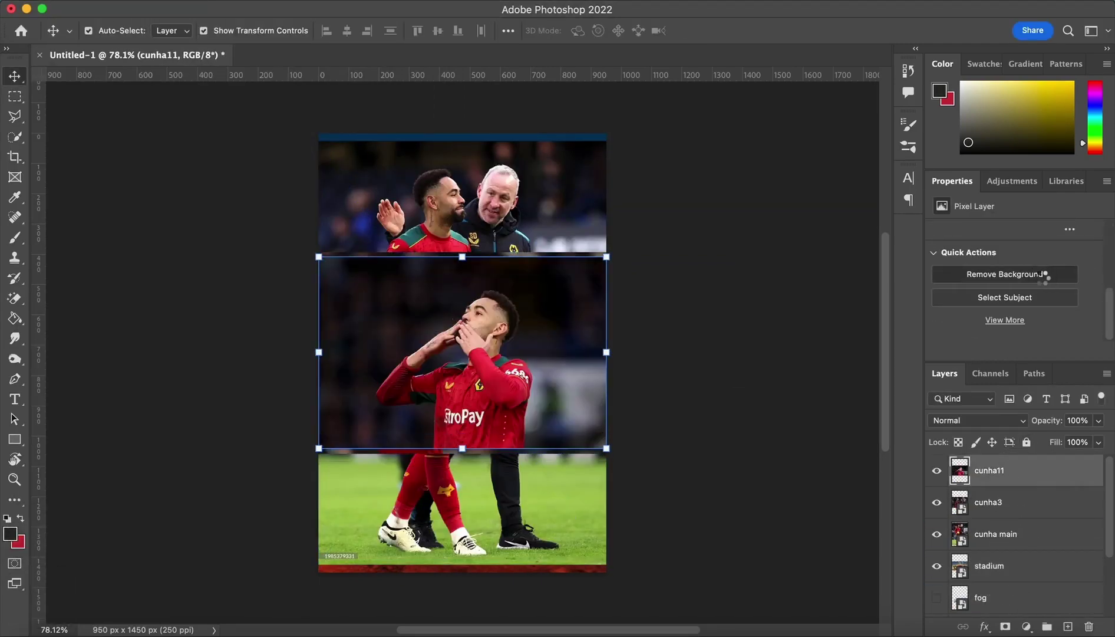
{"action": "left_click", "coordinate": [937, 470]}
Step: Convert the cunha3 smart object to a pixel layer, remove its background and hide the layer
{"action": "left_click", "coordinate": [1002, 501]}
{"action": "scroll", "coordinate": [1037, 260], "scroll_direction": "down", "scroll_amount": 3}
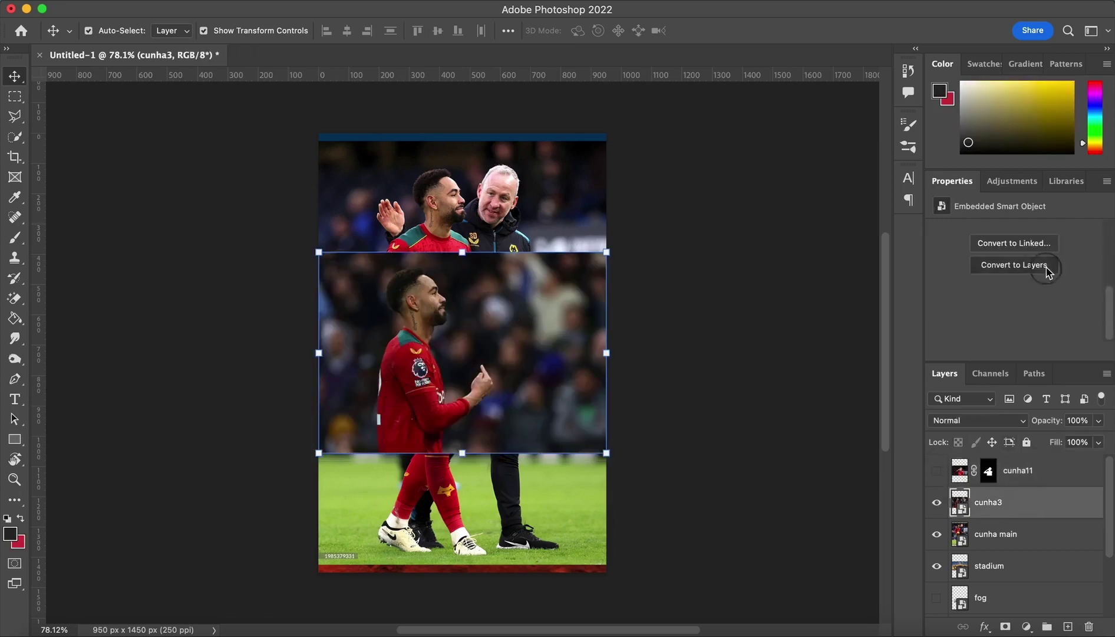
{"action": "left_click", "coordinate": [1046, 268]}
{"action": "left_click", "coordinate": [966, 302]}
{"action": "left_click", "coordinate": [1029, 535]}
{"action": "left_click", "coordinate": [937, 502]}
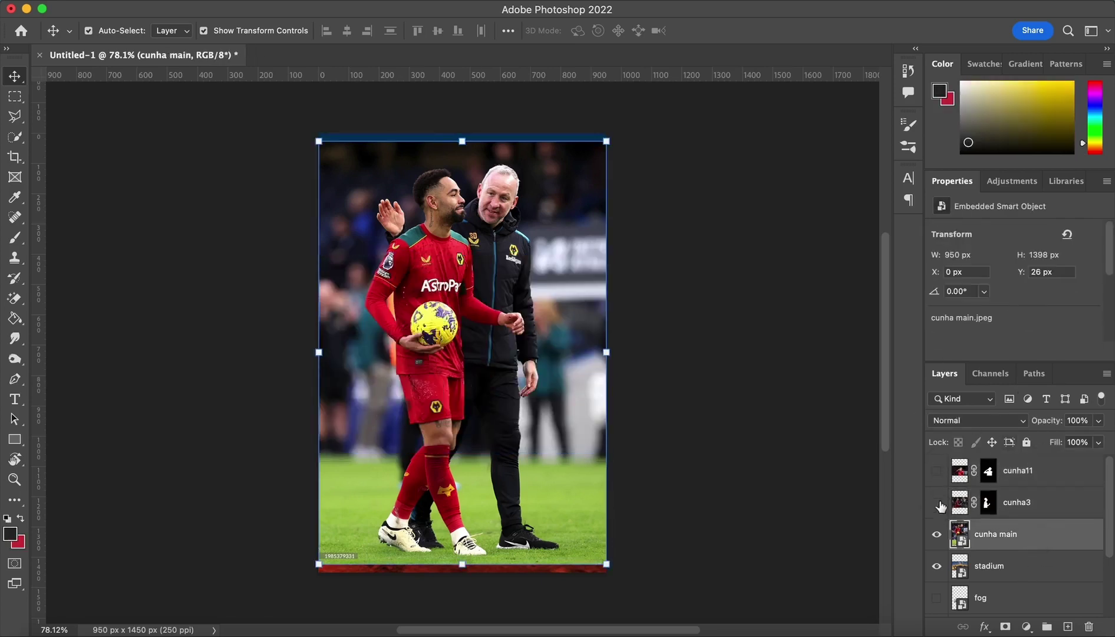
Step: Convert the cunha main smart object to a pixel layer and select its subject automatically
{"action": "scroll", "coordinate": [997, 295], "scroll_direction": "down", "scroll_amount": 2}
{"action": "left_click", "coordinate": [1029, 269]}
{"action": "scroll", "coordinate": [1005, 298], "scroll_direction": "down", "scroll_amount": 2}
{"action": "left_click", "coordinate": [1005, 298]}
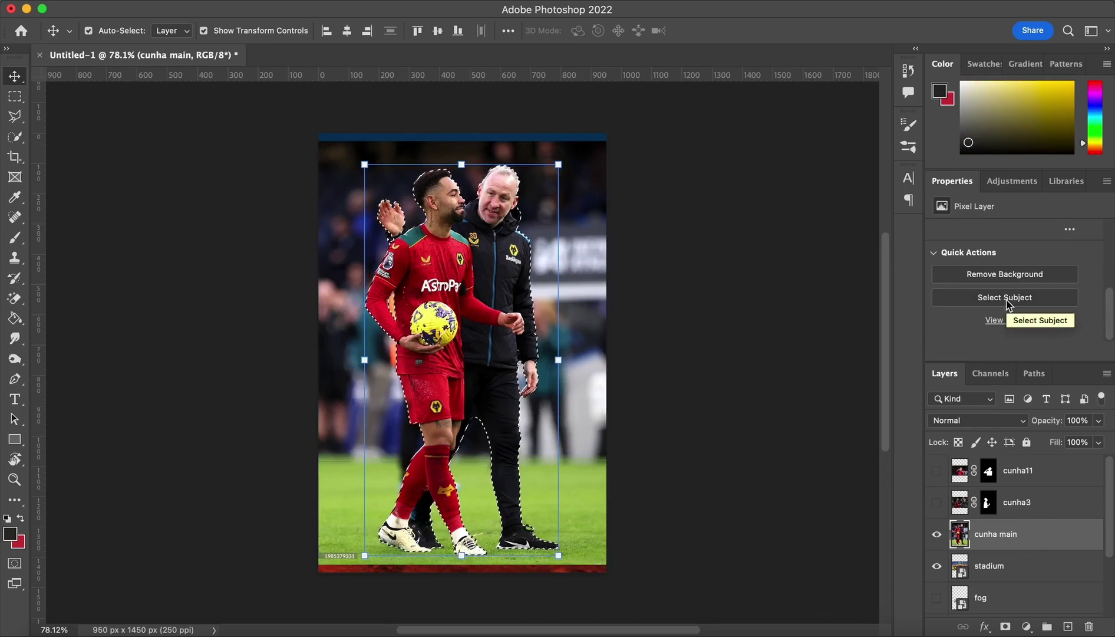
Step: Subtract the man in the black jacket from the selection and mask the cunha main layer to the player alone
{"action": "key", "text": "w"}
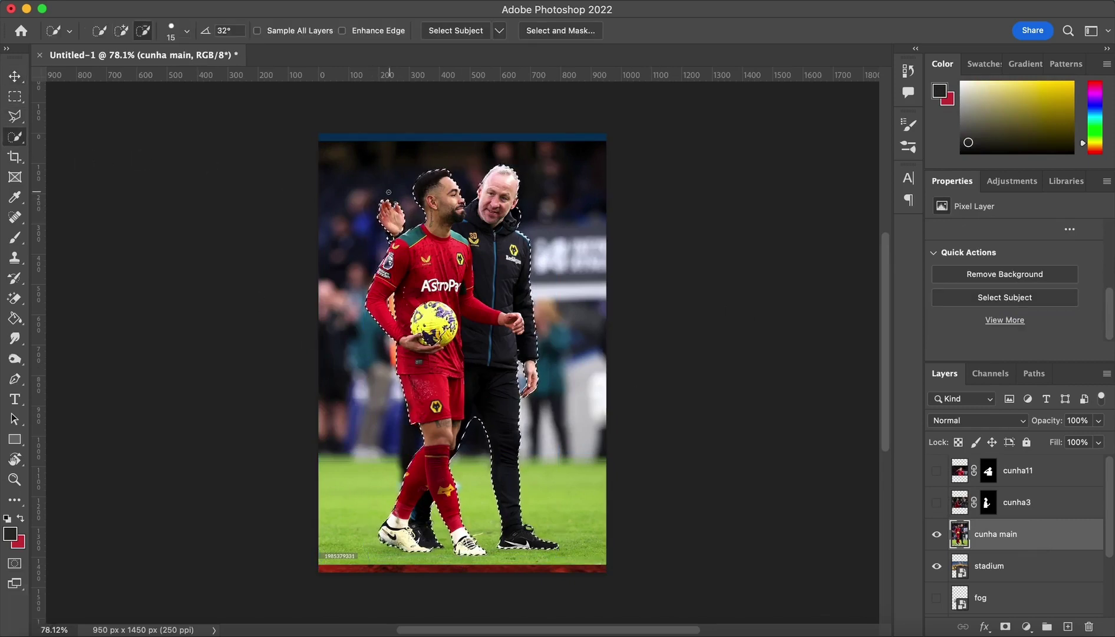
{"action": "left_click_drag", "start_coordinate": [389, 192], "coordinate": [384, 238]}
{"action": "left_click_drag", "start_coordinate": [483, 171], "coordinate": [497, 251]}
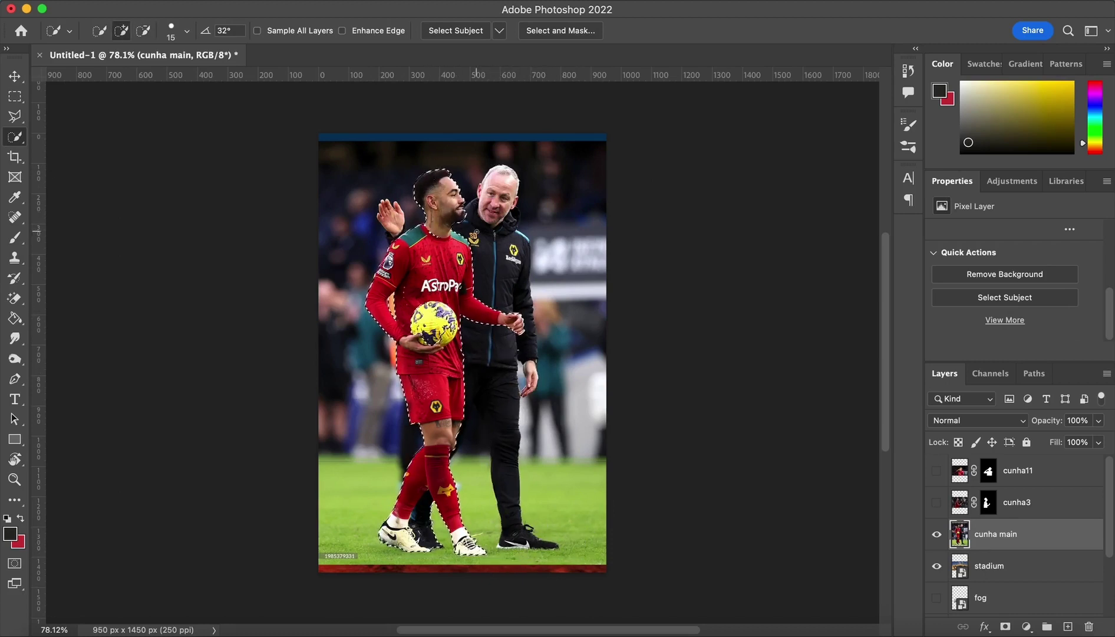
{"action": "scroll", "coordinate": [477, 231], "scroll_direction": "up", "scroll_amount": 5}
{"action": "scroll", "coordinate": [476, 231], "scroll_direction": "up", "scroll_amount": 3}
{"action": "scroll", "coordinate": [413, 206], "scroll_direction": "down", "scroll_amount": 1}
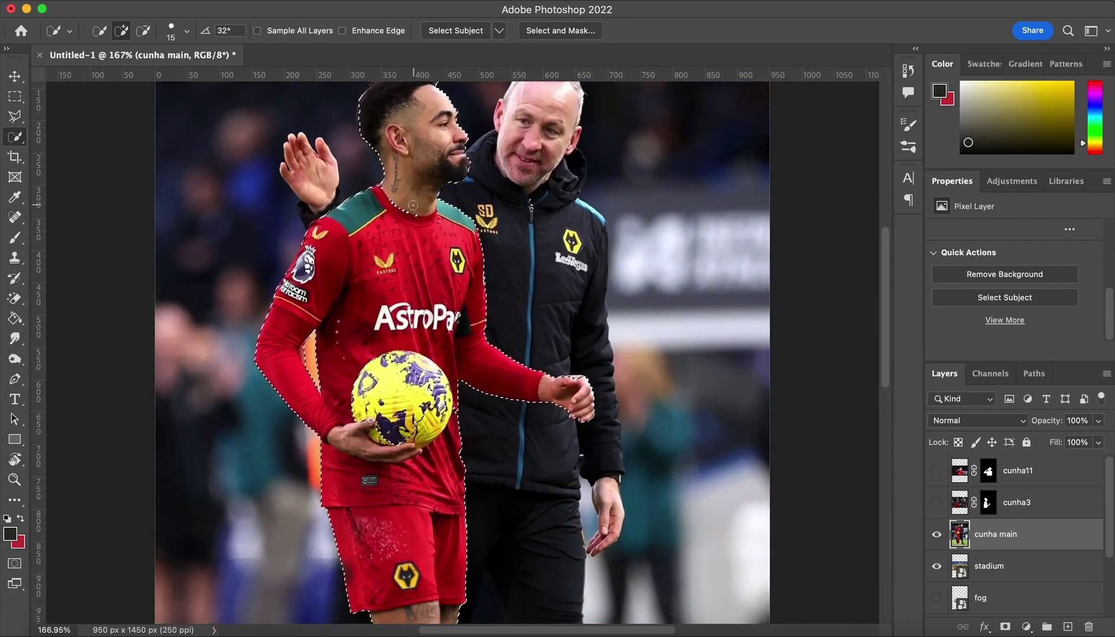
{"action": "scroll", "coordinate": [412, 205], "scroll_direction": "down", "scroll_amount": 5}
{"action": "key", "text": "alt"}
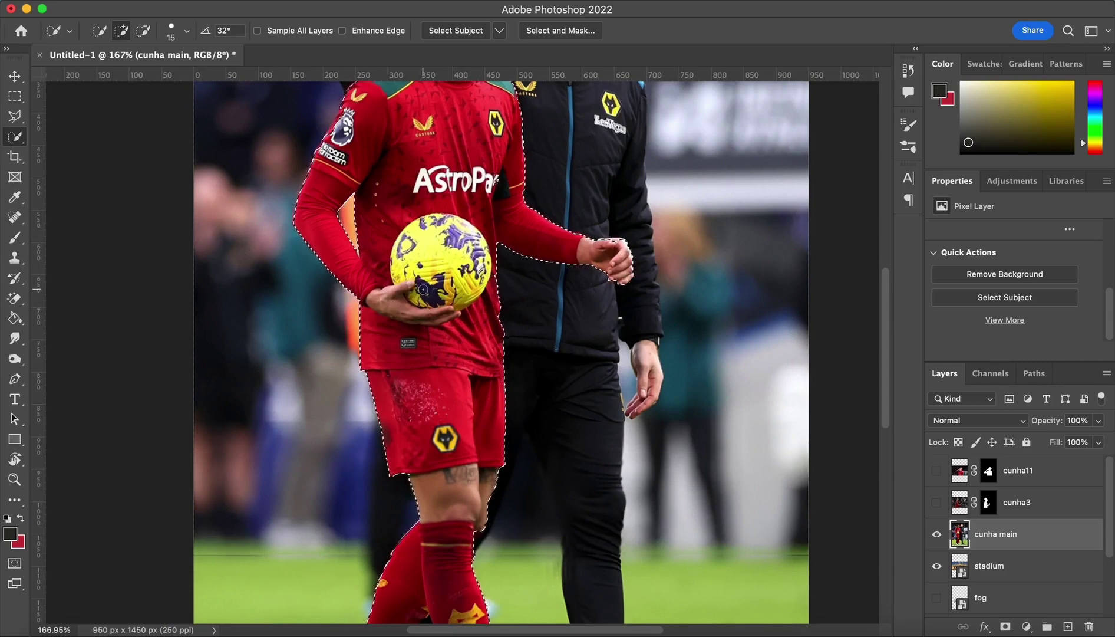
{"action": "scroll", "coordinate": [423, 289], "scroll_direction": "down", "scroll_amount": 5}
{"action": "scroll", "coordinate": [517, 566], "scroll_direction": "down", "scroll_amount": 4}
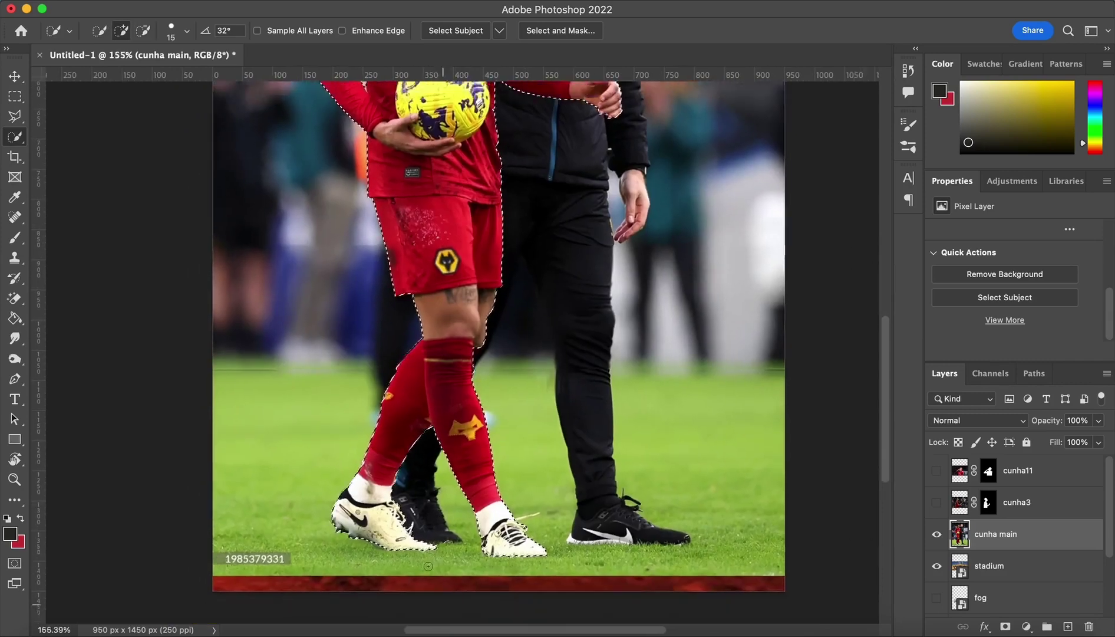
{"action": "scroll", "coordinate": [518, 554], "scroll_direction": "up", "scroll_amount": 3}
{"action": "left_click", "coordinate": [1005, 626]}
{"action": "scroll", "coordinate": [587, 367], "scroll_direction": "down", "scroll_amount": 3}
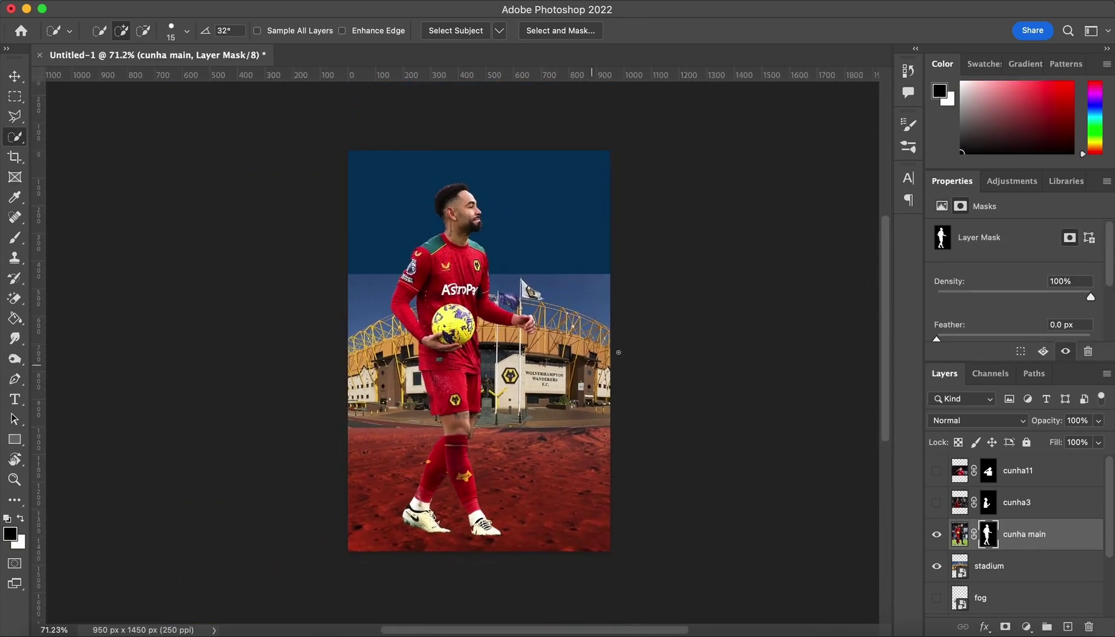
Step: Scale the cunha main layer down to about 555 × 816 px, center the player low on the ground and hide the layer
{"action": "left_click", "coordinate": [1074, 540]}
{"action": "key", "text": "super+t"}
{"action": "left_click_drag", "start_coordinate": [612, 152], "coordinate": [502, 318]}
{"action": "left_click_drag", "start_coordinate": [447, 375], "coordinate": [511, 362]}
{"action": "key", "text": "Return"}
{"action": "left_click", "coordinate": [937, 535]}
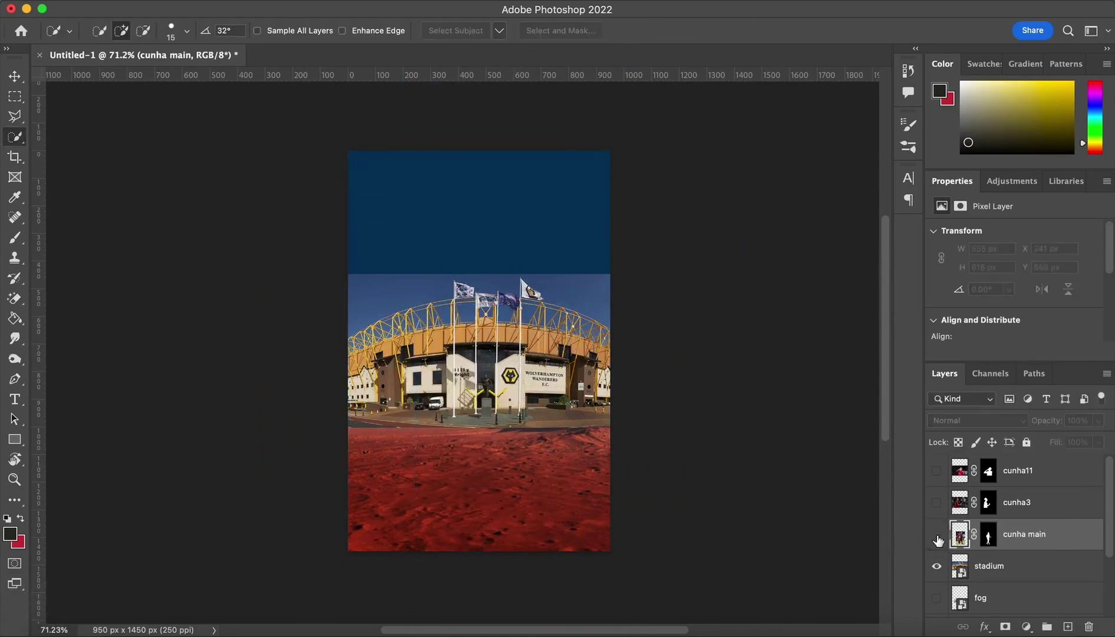
Step: Try to erase the sky above the stadium with the Magic Eraser, and undo the erasures
{"action": "left_click", "coordinate": [599, 297]}
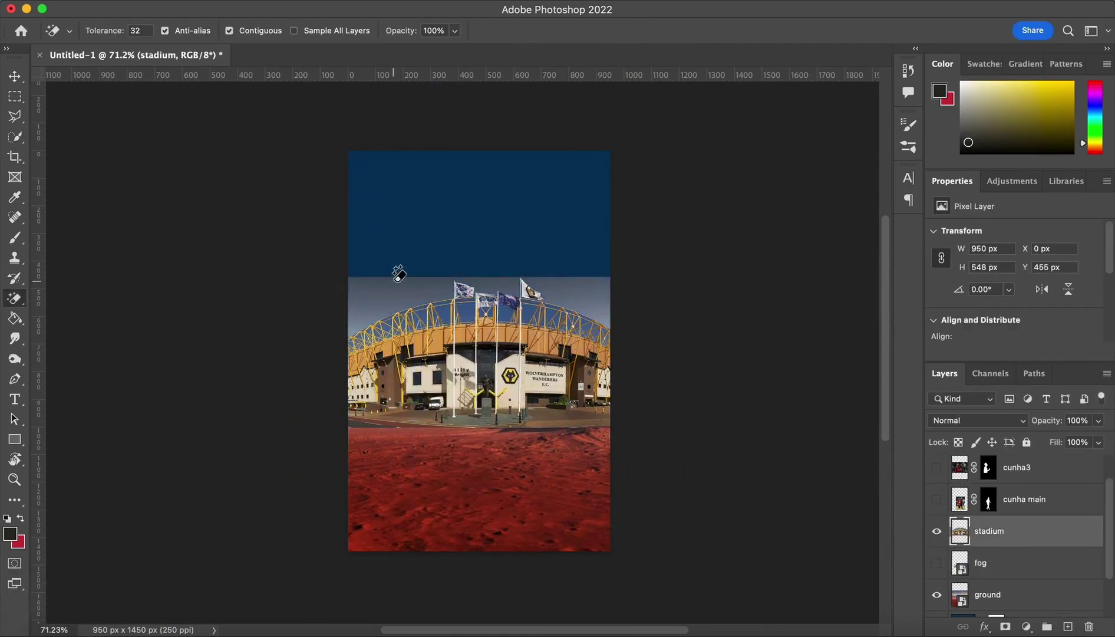
{"action": "left_click", "coordinate": [936, 530]}
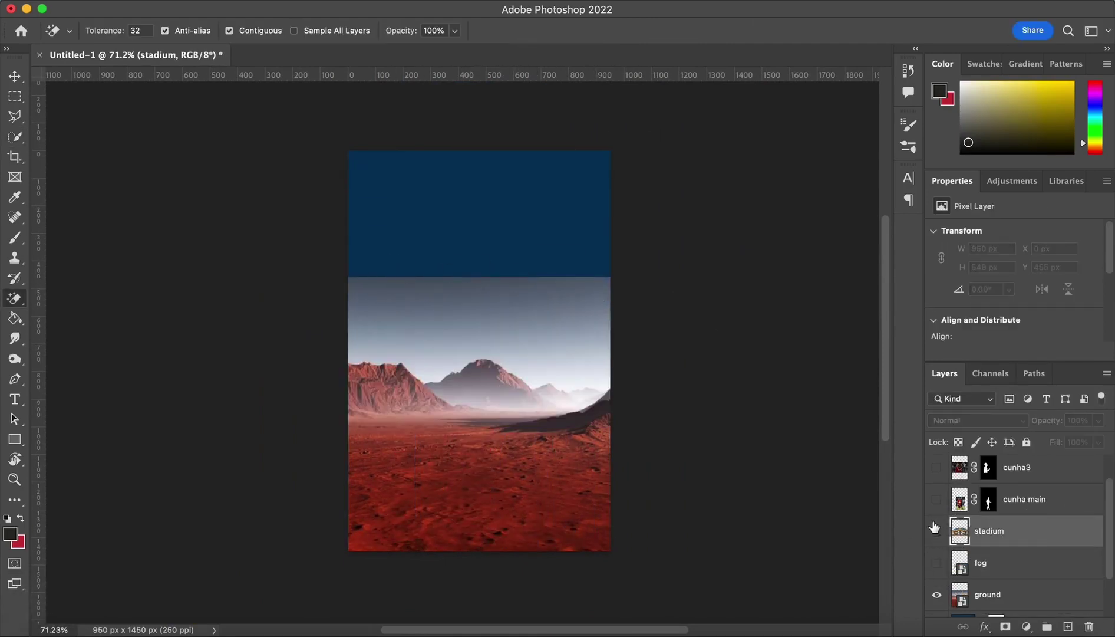
{"action": "left_click", "coordinate": [936, 530]}
{"action": "key", "text": "super+z"}
{"action": "key", "text": "super+z"}
{"action": "key", "text": "super+z"}
{"action": "key", "text": "super+z"}
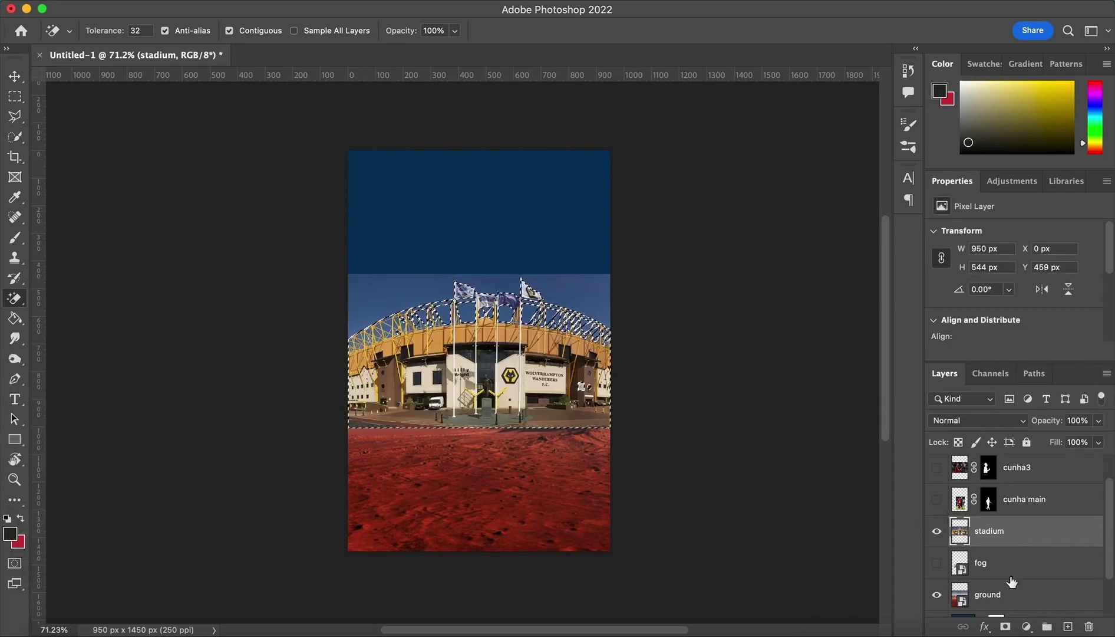
Step: Mask the stadium layer to the outline of the building so that its original blue sky is hidden
{"action": "left_click", "coordinate": [961, 533]}
{"action": "scroll", "coordinate": [463, 369], "scroll_direction": "up", "scroll_amount": 3}
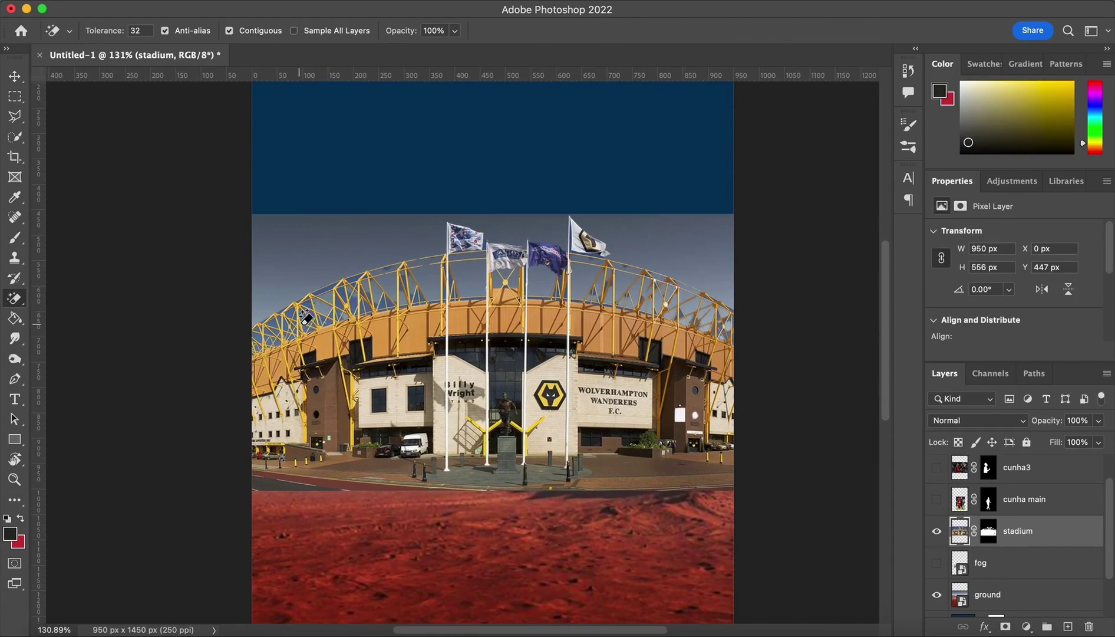
{"action": "scroll", "coordinate": [535, 357], "scroll_direction": "down", "scroll_amount": 3}
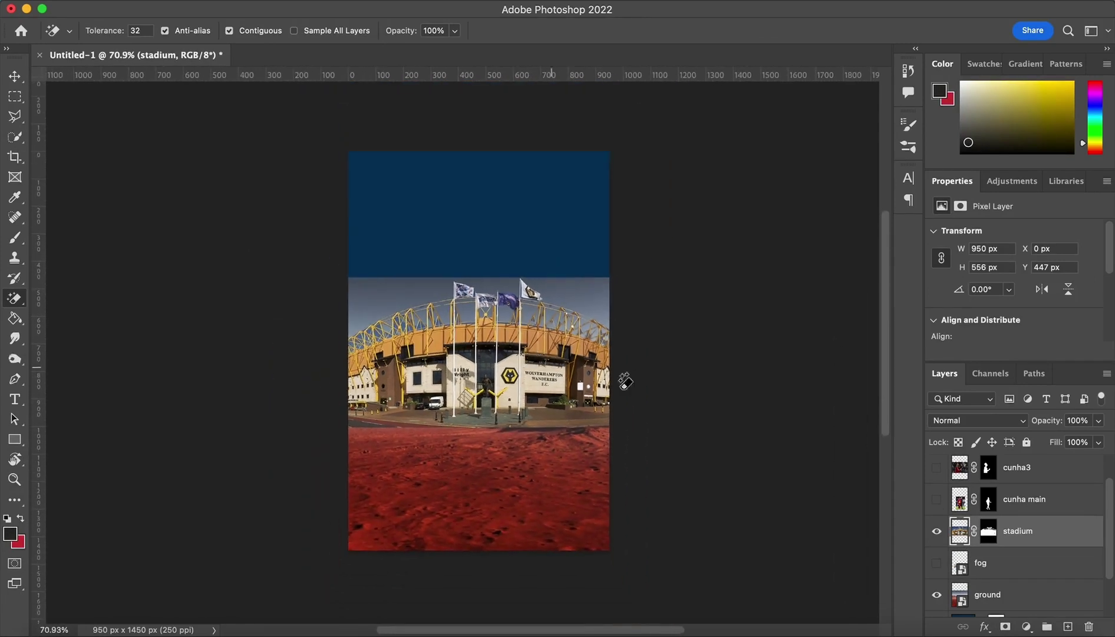
{"action": "key", "text": "v"}
{"action": "left_click", "coordinate": [742, 497]}
Step: Paint black on the stadium mask with a soft 600 px brush to blend the building's base into the red ground
{"action": "left_click", "coordinate": [986, 536]}
{"action": "key", "text": "b"}
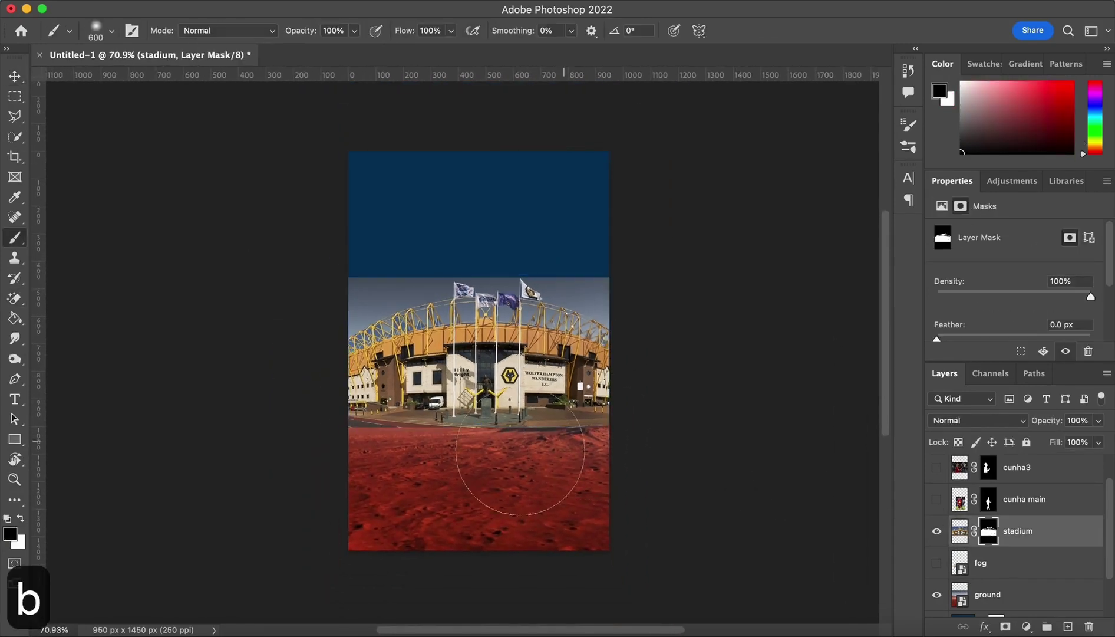
{"action": "mouse_move", "coordinate": [367, 475]}
{"action": "left_mouse_down"}
{"action": "mouse_move", "coordinate": [480, 480]}
{"action": "mouse_move", "coordinate": [328, 472]}
{"action": "left_mouse_up"}
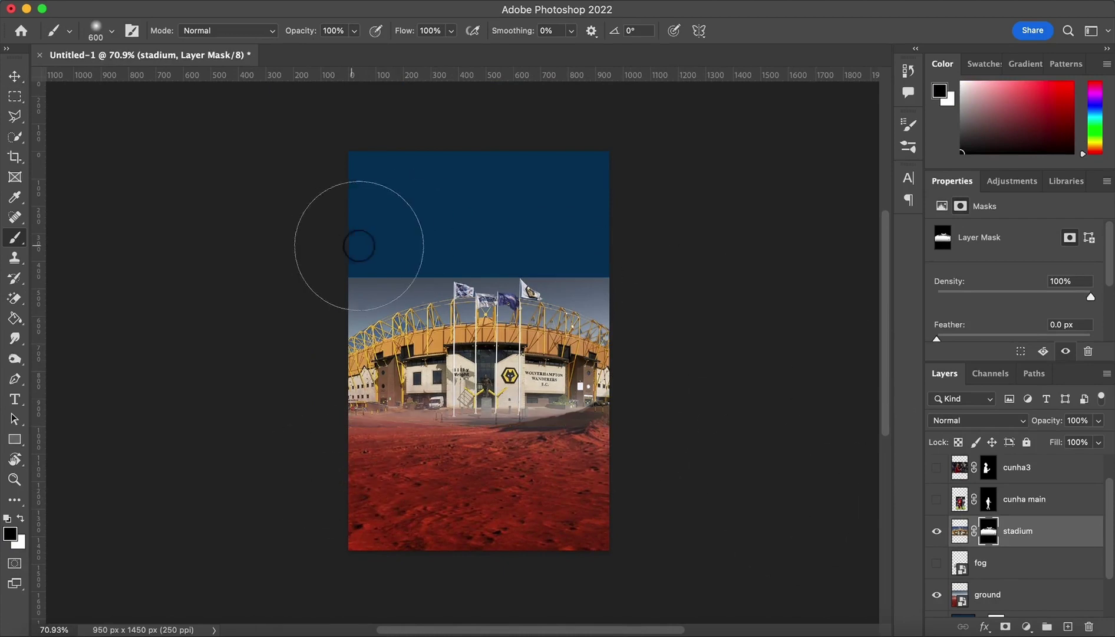
Step: Add a layer mask to the ground layer and paint out its upper sky edge to fade it into the dark blue
{"action": "scroll", "coordinate": [1026, 531], "scroll_direction": "down", "scroll_amount": 1}
{"action": "left_click", "coordinate": [1026, 563]}
{"action": "left_click", "coordinate": [1005, 626]}
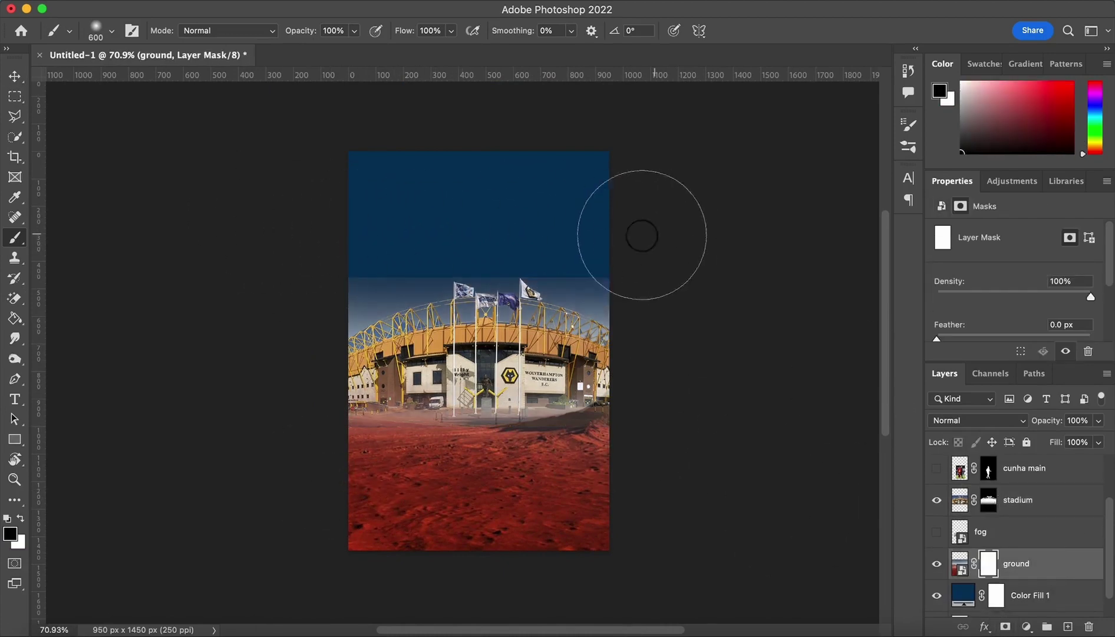
{"action": "left_click_drag", "start_coordinate": [642, 235], "coordinate": [305, 227]}
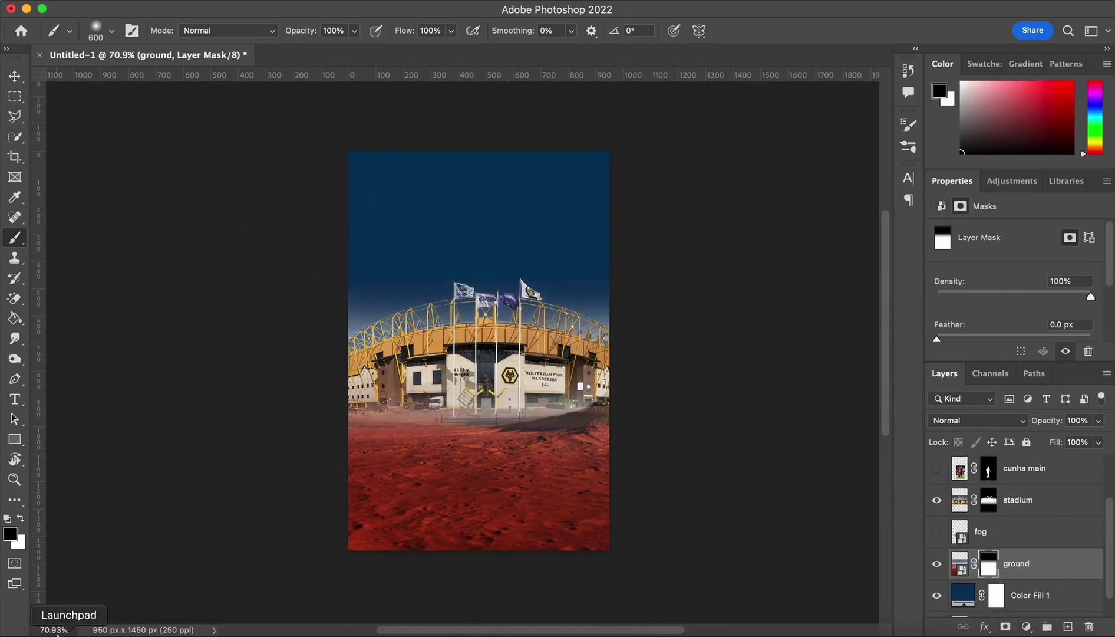
Step: Make the cunha main, cunha3 and cunha11 layers visible again
{"action": "scroll", "coordinate": [971, 537], "scroll_direction": "up", "scroll_amount": 2}
{"action": "left_click", "coordinate": [936, 534]}
{"action": "left_click", "coordinate": [937, 501]}
{"action": "left_click", "coordinate": [937, 470]}
Step: Move the cunha11 figure up and to the left, to about X 321 px, Y 525.5 px
{"action": "left_click", "coordinate": [1055, 470]}
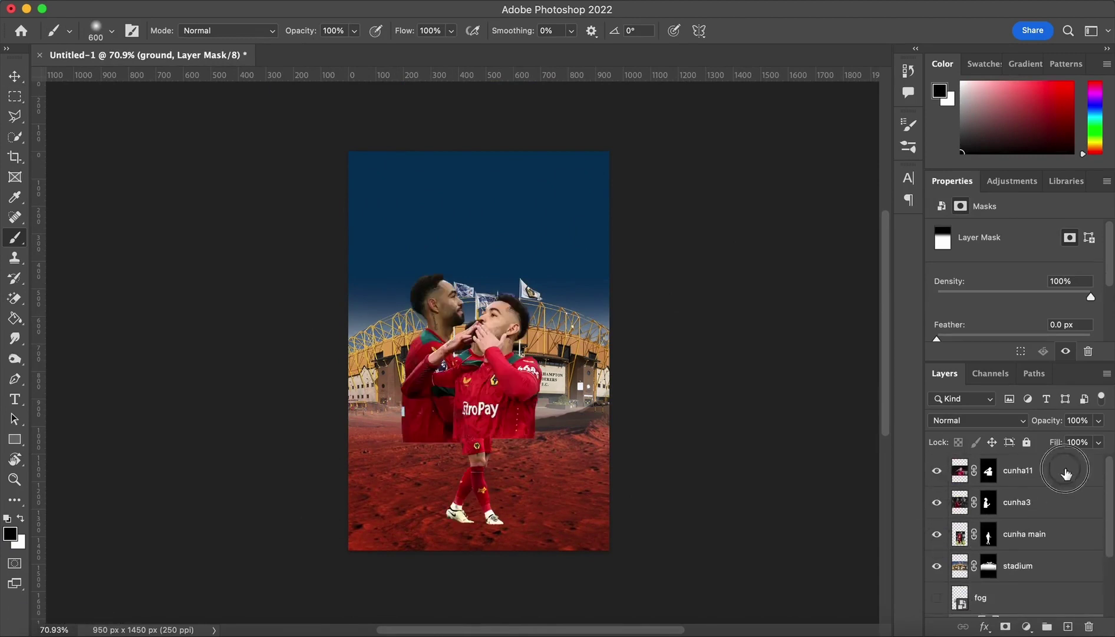
{"action": "key", "text": "super+t"}
{"action": "left_click_drag", "start_coordinate": [504, 372], "coordinate": [461, 316]}
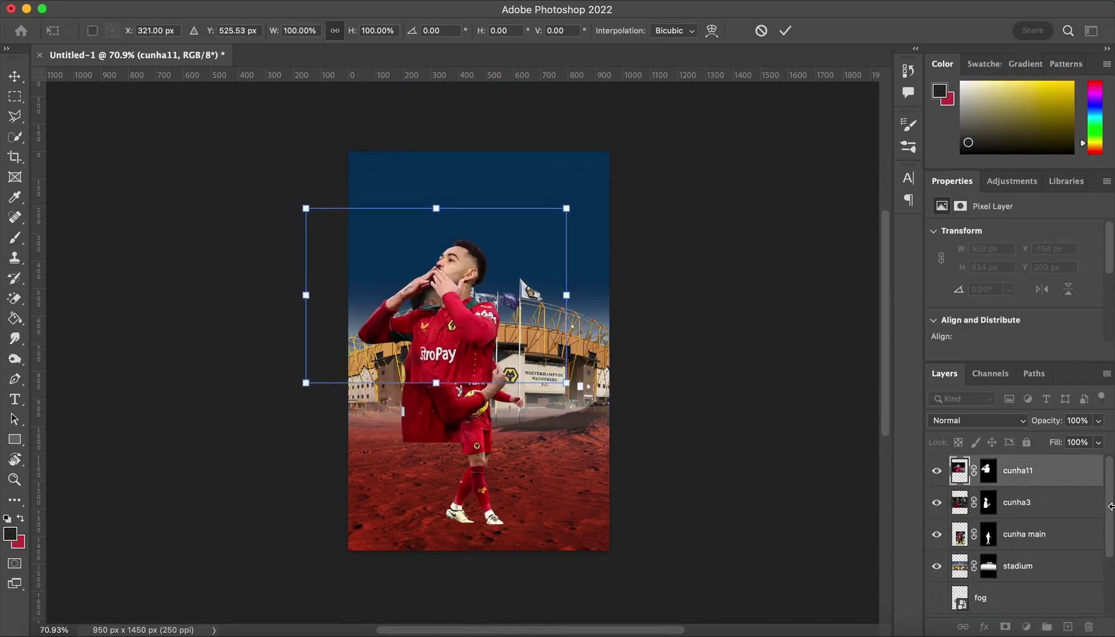
{"action": "key", "text": "Return"}
Step: Reorder cunha3 beneath the cunha main layer and move its figure up and to the right, behind cunha11
{"action": "left_click_drag", "start_coordinate": [1055, 470], "coordinate": [1068, 523]}
{"action": "left_click", "coordinate": [1063, 472]}
{"action": "left_click_drag", "start_coordinate": [1063, 472], "coordinate": [1055, 553]}
{"action": "key", "text": "super+t"}
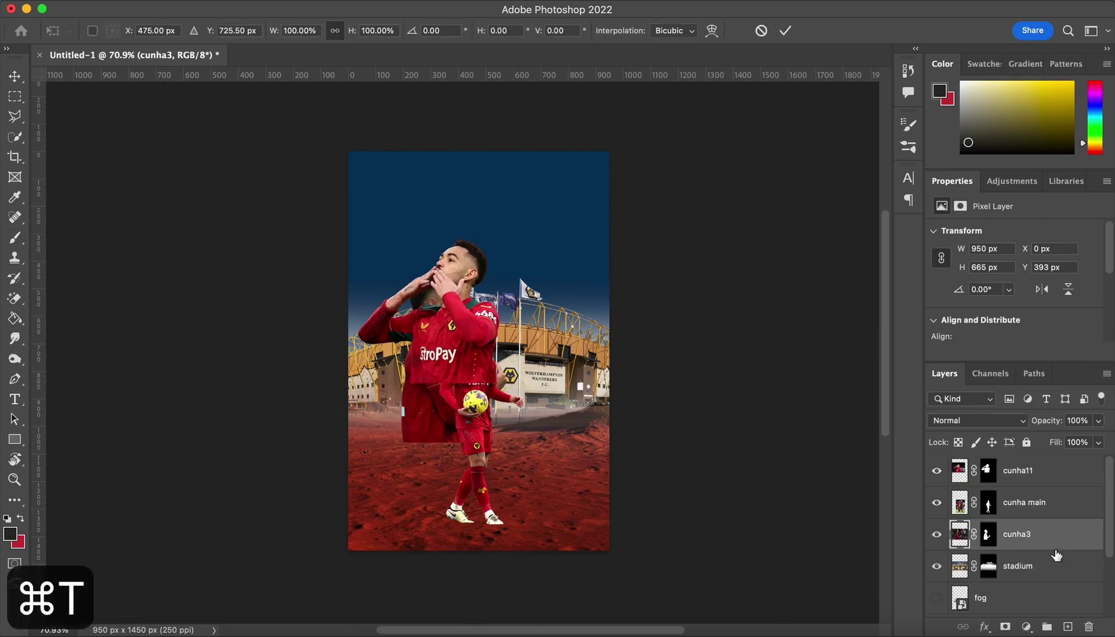
{"action": "left_click_drag", "start_coordinate": [424, 400], "coordinate": [540, 323]}
{"action": "key", "text": "Return"}
Step: Move the cunha main layer above cunha11 so the full-length player stands in front
{"action": "key", "text": "b"}
{"action": "left_click", "coordinate": [1055, 502]}
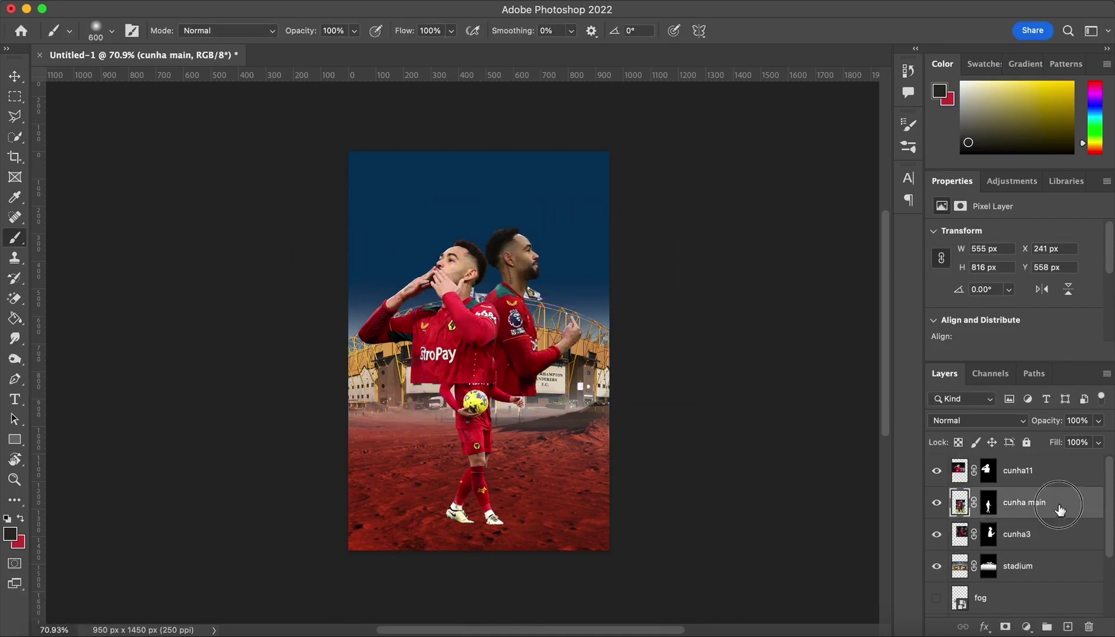
{"action": "left_click_drag", "start_coordinate": [1056, 502], "coordinate": [1055, 466]}
Step: Nudge the cunha11 figure slightly left and up to X -177, Y 196 px, and raise the cunha3 figure slightly
{"action": "scroll", "coordinate": [462, 350], "scroll_direction": "up", "scroll_amount": 2}
{"action": "key", "text": "v"}
{"action": "left_click", "coordinate": [581, 256]}
{"action": "mouse_move", "coordinate": [459, 286]}
{"action": "left_mouse_down"}
{"action": "mouse_move", "coordinate": [466, 247]}
{"action": "mouse_move", "coordinate": [450, 283]}
{"action": "left_mouse_up"}
{"action": "mouse_move", "coordinate": [529, 248]}
{"action": "left_mouse_down"}
{"action": "mouse_move", "coordinate": [536, 255]}
{"action": "mouse_move", "coordinate": [526, 234]}
{"action": "left_mouse_up"}
Step: Scale the cunha11 figure to 93.86% and lower it slightly, and nudge the cunha main figure a little to the left
{"action": "left_click", "coordinate": [413, 307]}
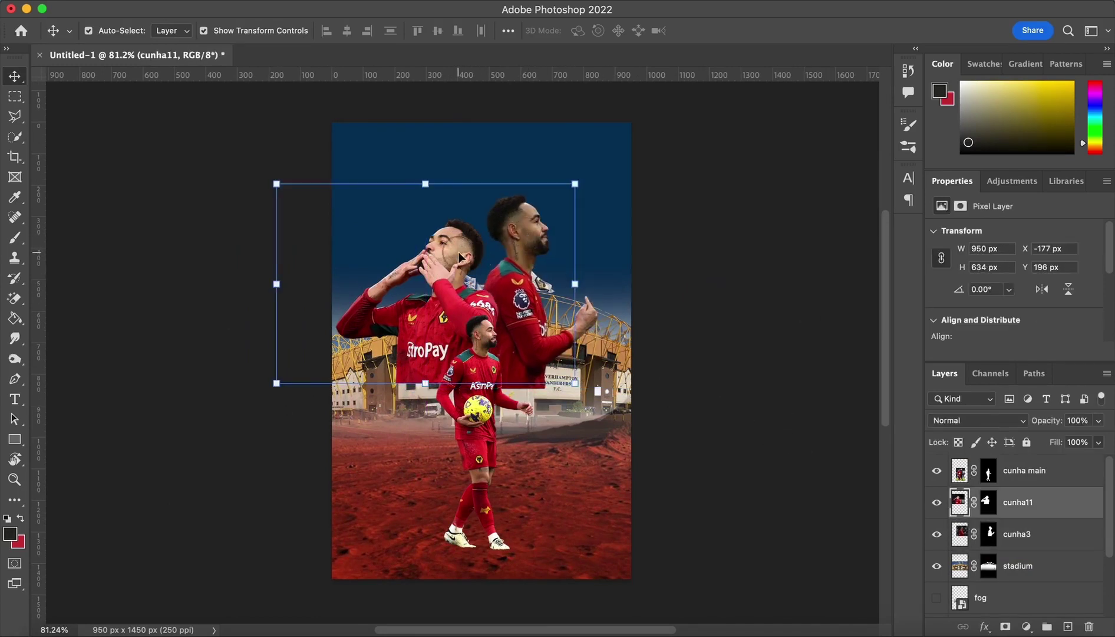
{"action": "key", "text": "ctrl+t"}
{"action": "left_click_drag", "start_coordinate": [574, 181], "coordinate": [554, 194]}
{"action": "left_click_drag", "start_coordinate": [408, 307], "coordinate": [422, 319]}
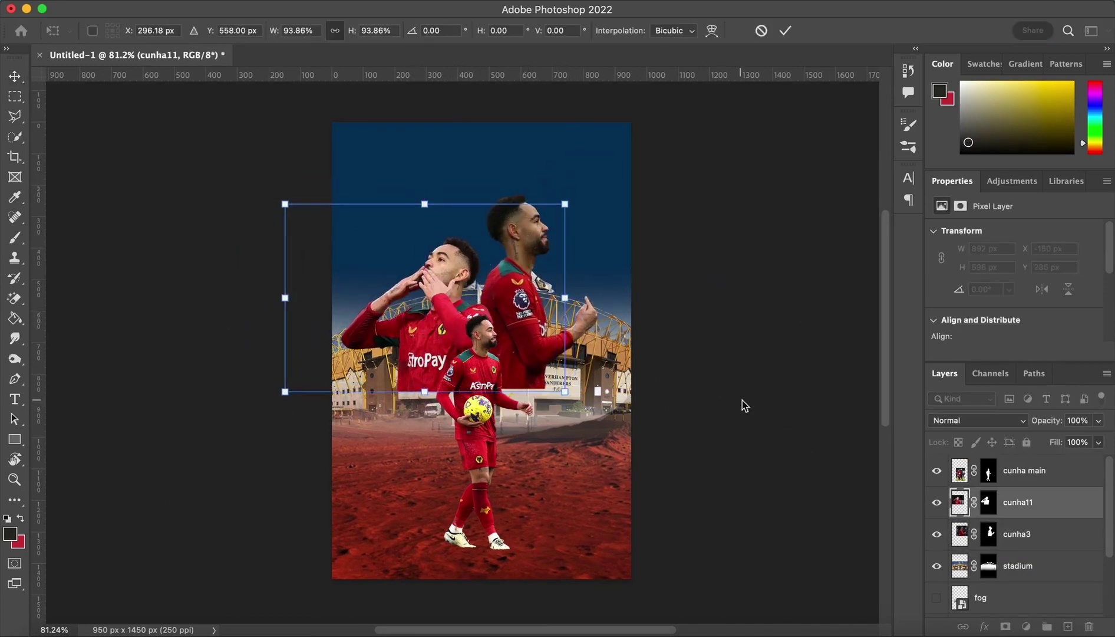
{"action": "left_click", "coordinate": [743, 404]}
{"action": "left_click", "coordinate": [742, 402]}
{"action": "left_click_drag", "start_coordinate": [483, 338], "coordinate": [479, 339]}
{"action": "left_click", "coordinate": [675, 318]}
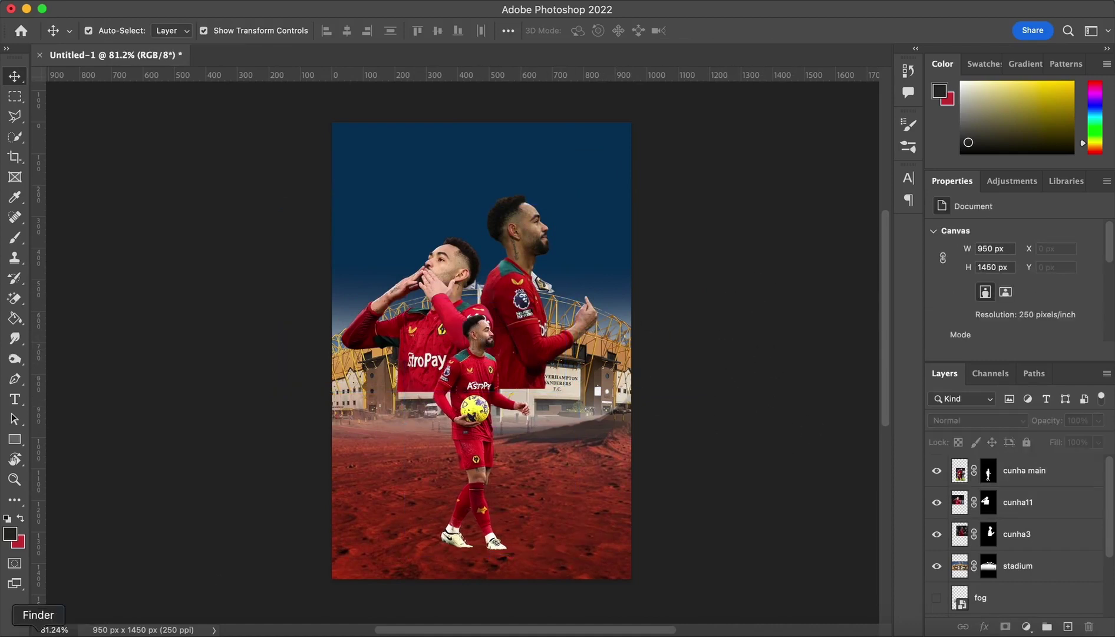
Step: Place the AdobeStock_244567019 texture image on top of the poster and rotate it about 90°
{"action": "left_click", "coordinate": [38, 634]}
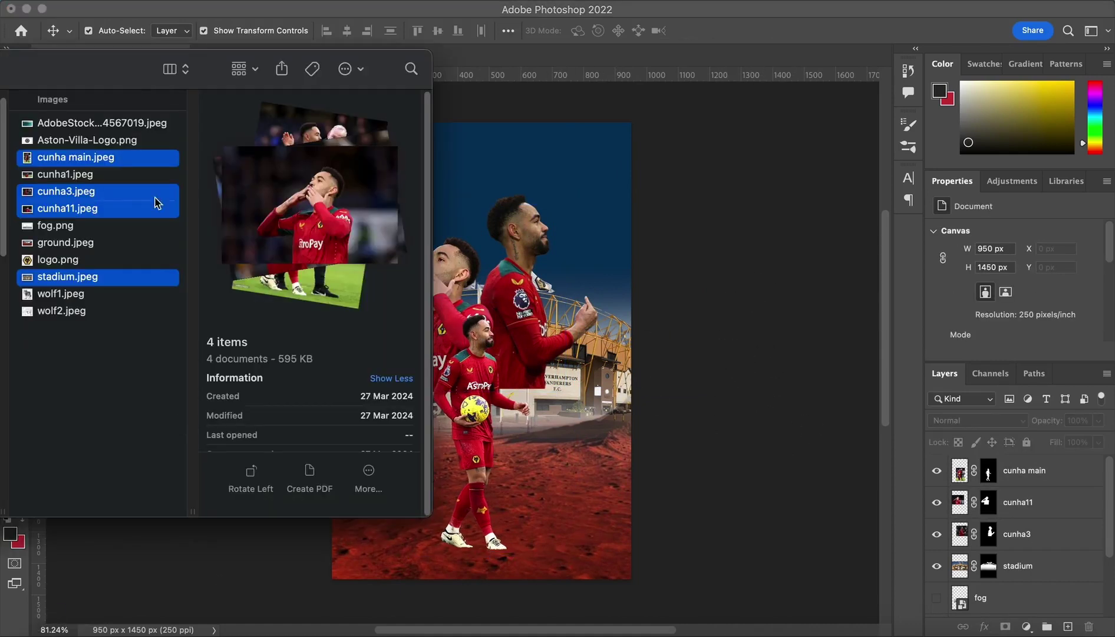
{"action": "left_click", "coordinate": [126, 141]}
{"action": "left_click_drag", "start_coordinate": [158, 123], "coordinate": [468, 568]}
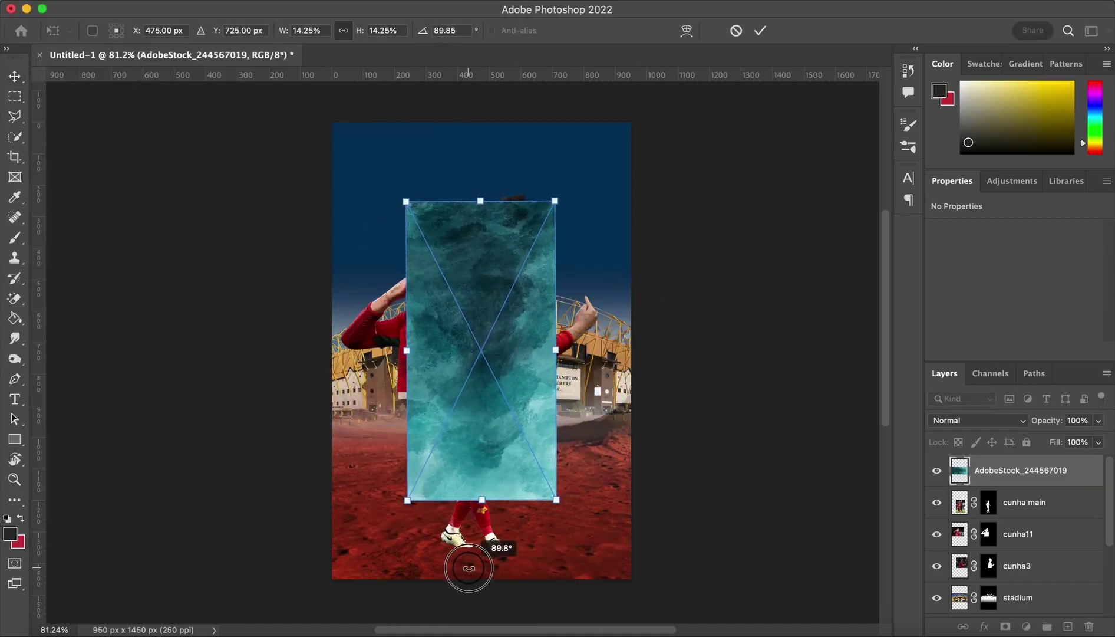
Step: Scale the texture to about 956 × 1906 px so it covers the whole canvas, and set its blend mode to Screen
{"action": "left_click_drag", "start_coordinate": [556, 351], "coordinate": [672, 351]}
{"action": "left_click_drag", "start_coordinate": [406, 351], "coordinate": [389, 352]}
{"action": "left_click_drag", "start_coordinate": [492, 312], "coordinate": [434, 311]}
{"action": "left_click_drag", "start_coordinate": [612, 352], "coordinate": [631, 350]}
{"action": "key", "text": "Return"}
{"action": "left_click", "coordinate": [977, 419]}
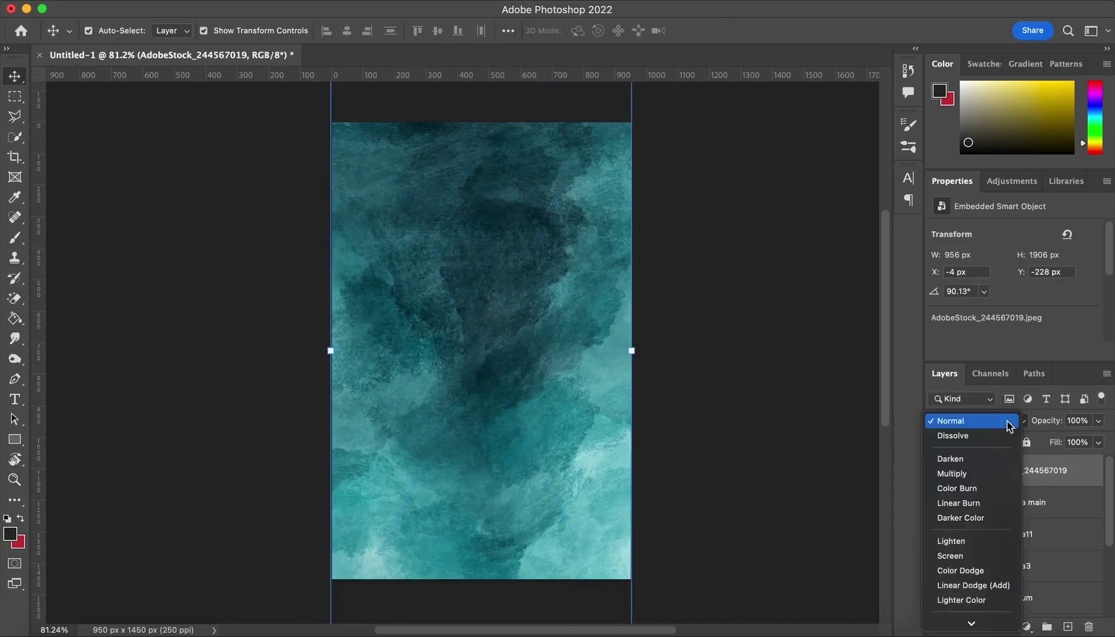
{"action": "left_click", "coordinate": [992, 516]}
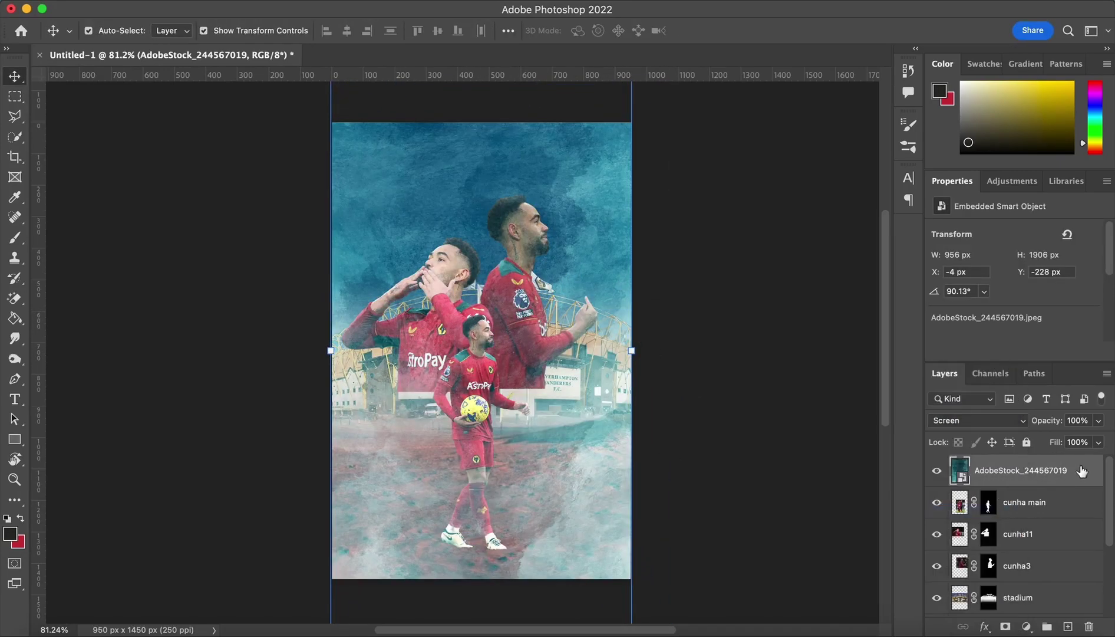
Step: Move the AdobeStock_244567019 texture layer beneath the player layers, just above the stadium, keeping its blend mode at Screen
{"action": "left_click_drag", "start_coordinate": [1079, 468], "coordinate": [1071, 549]}
{"action": "left_click", "coordinate": [979, 420]}
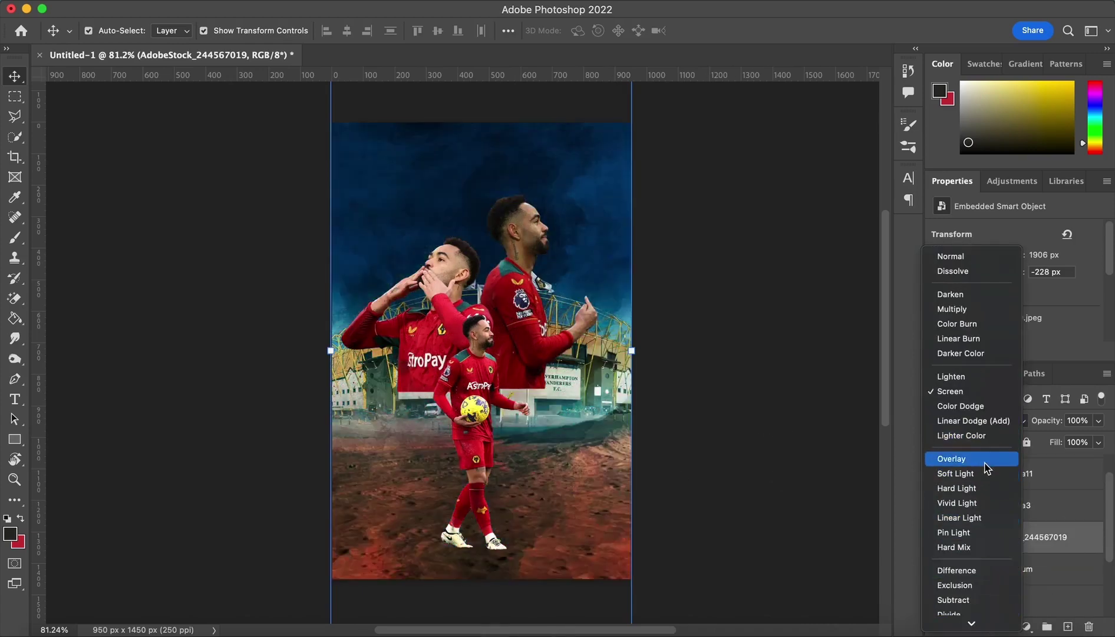
{"action": "left_click", "coordinate": [989, 392]}
Step: Add a Hue/Saturation adjustment clipped to the texture, with hue +18, saturation -6 and reduced lightness
{"action": "left_click", "coordinate": [1027, 626]}
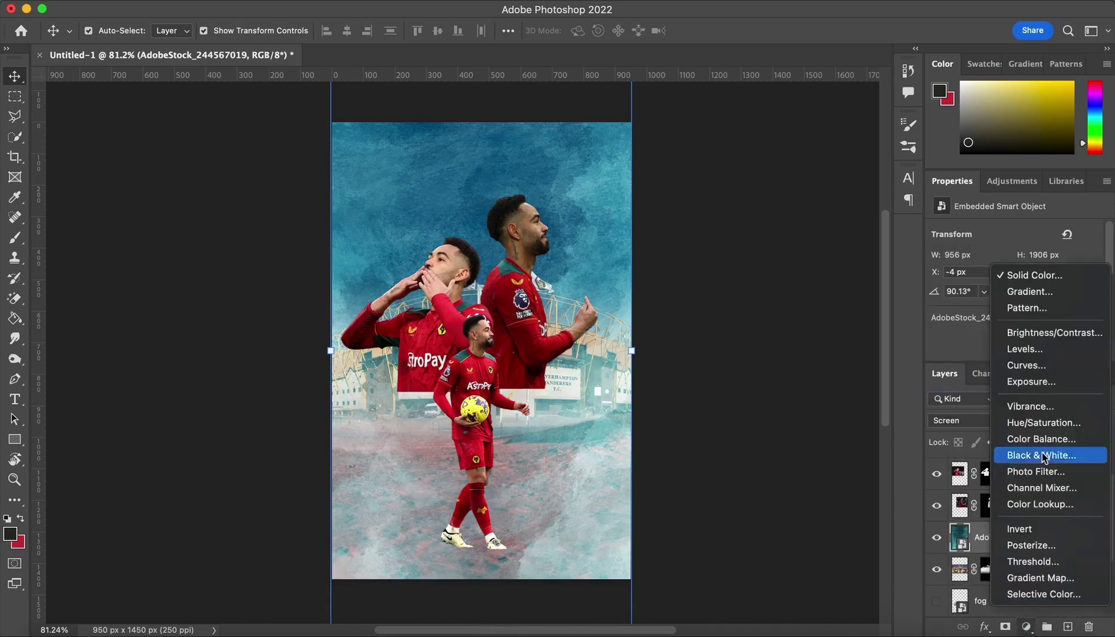
{"action": "left_click", "coordinate": [1048, 424]}
{"action": "scroll", "coordinate": [1037, 306], "scroll_direction": "down", "scroll_amount": 2}
{"action": "left_click", "coordinate": [997, 351]}
{"action": "left_click_drag", "start_coordinate": [1015, 252], "coordinate": [1011, 252]}
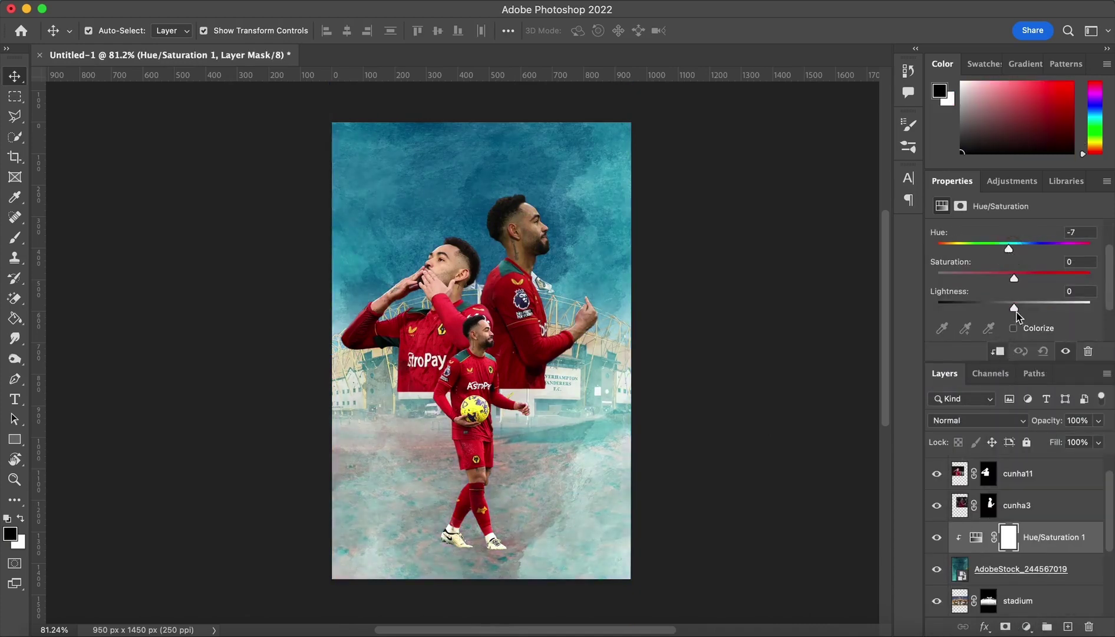
{"action": "left_click_drag", "start_coordinate": [1016, 315], "coordinate": [1028, 249]}
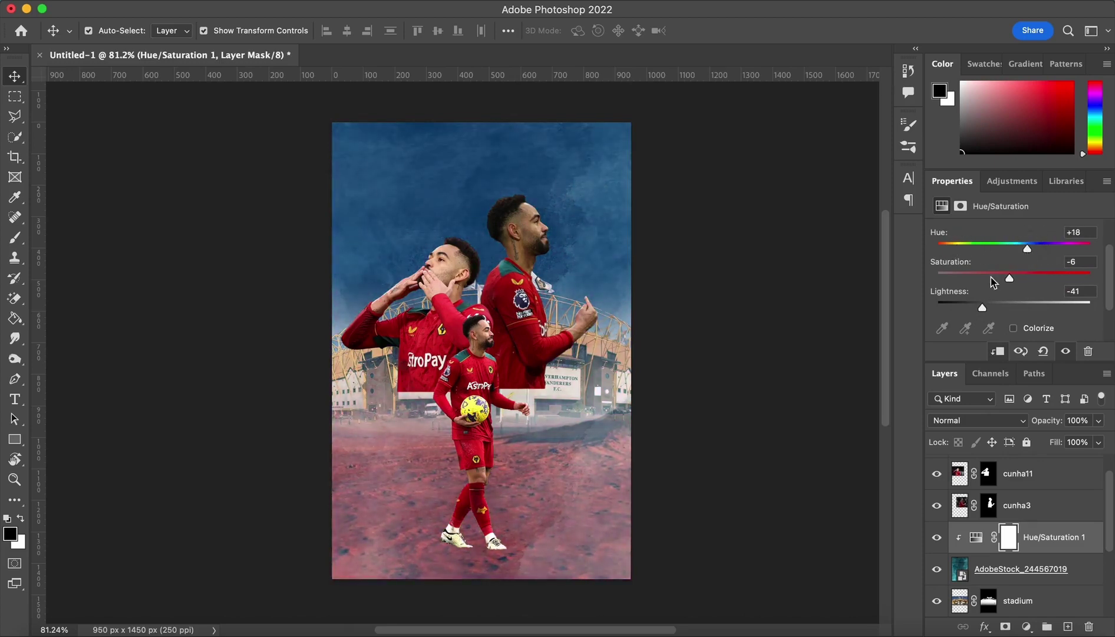
{"action": "mouse_move", "coordinate": [982, 307]}
{"action": "left_mouse_down"}
{"action": "mouse_move", "coordinate": [1014, 307]}
{"action": "mouse_move", "coordinate": [1002, 308]}
{"action": "left_mouse_up"}
Step: Add a layer mask to the texture, keep it on Screen, and paint out its lower part over the ground with a 600 px soft black brush
{"action": "left_click", "coordinate": [962, 560]}
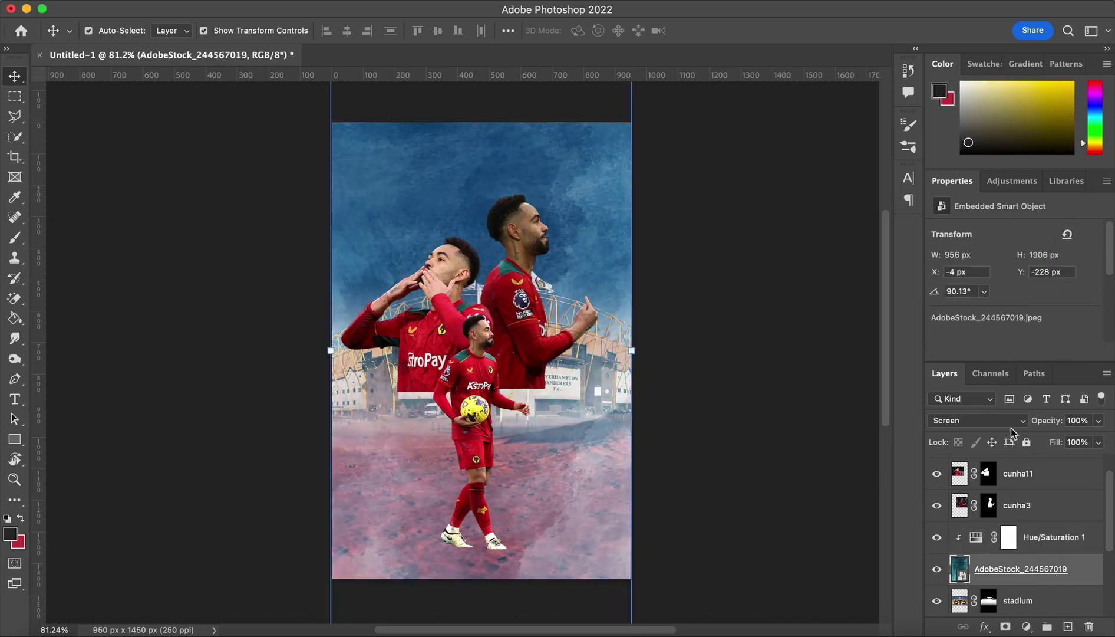
{"action": "left_click", "coordinate": [977, 420]}
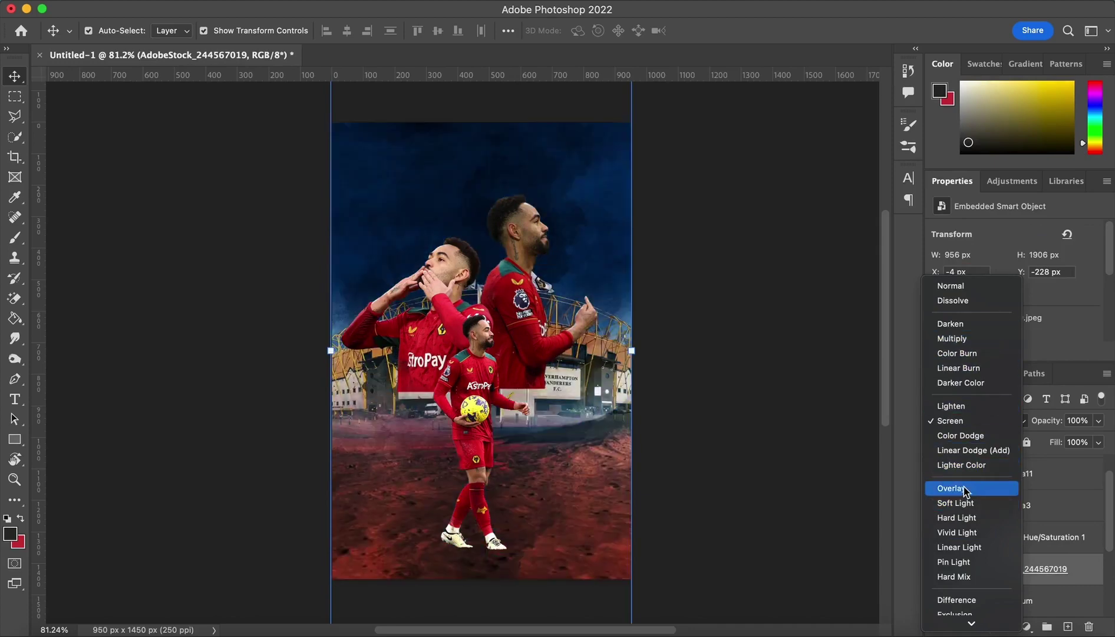
{"action": "left_click", "coordinate": [950, 420]}
{"action": "left_click", "coordinate": [1005, 626]}
{"action": "key", "text": "b"}
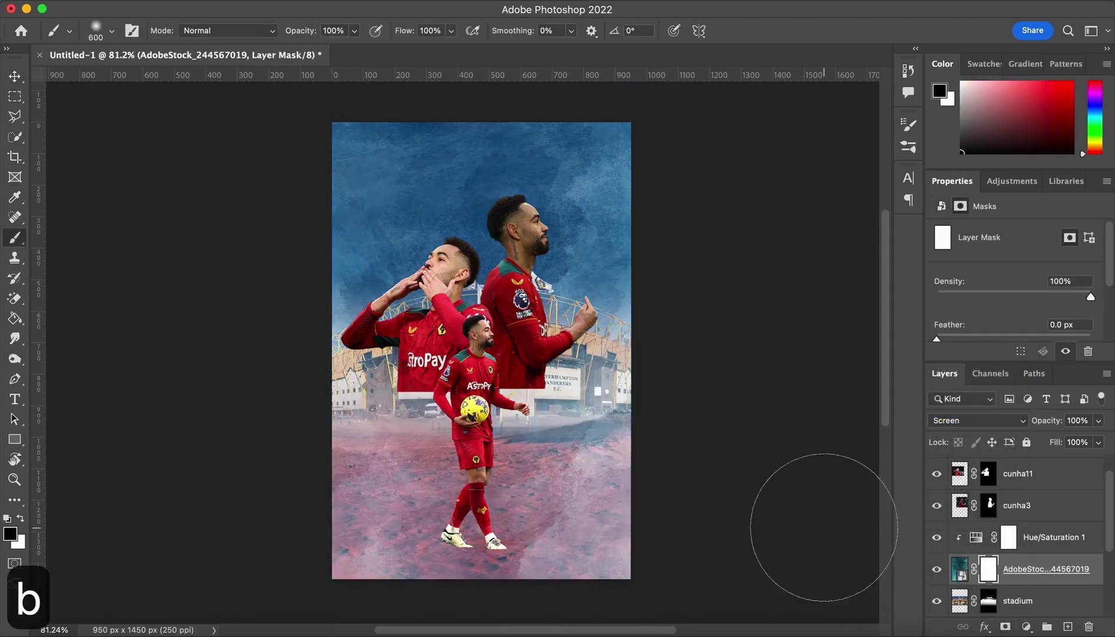
{"action": "mouse_move", "coordinate": [375, 601]}
{"action": "left_mouse_down"}
{"action": "mouse_move", "coordinate": [408, 460]}
{"action": "mouse_move", "coordinate": [626, 401]}
{"action": "left_mouse_up"}
{"action": "key", "text": "x"}
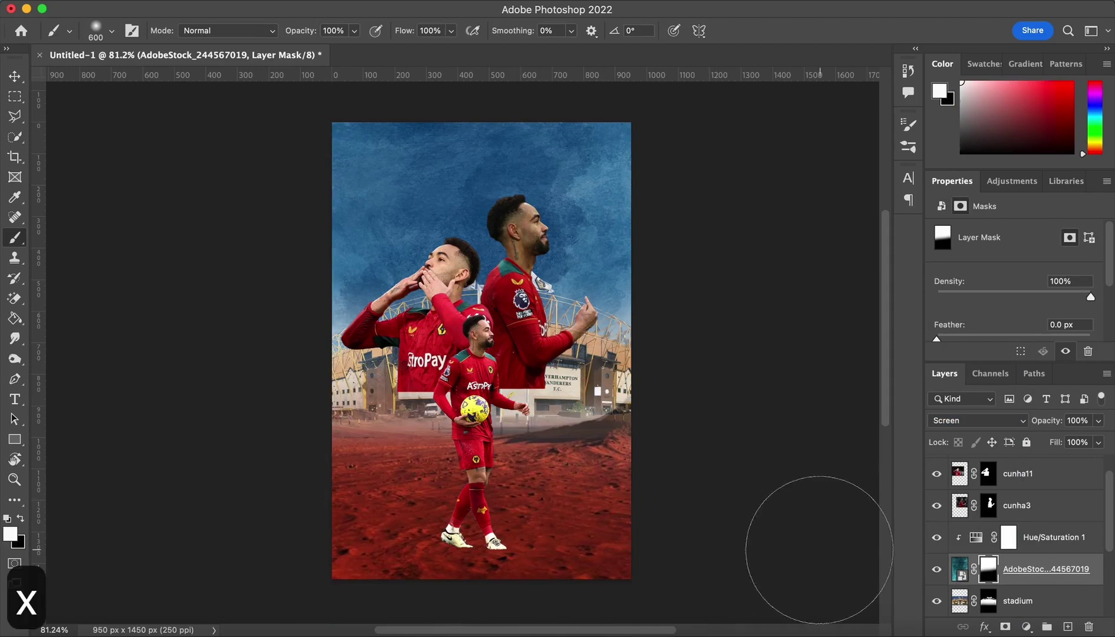
{"action": "left_click_drag", "start_coordinate": [662, 469], "coordinate": [176, 538]}
{"action": "key", "text": "super+z"}
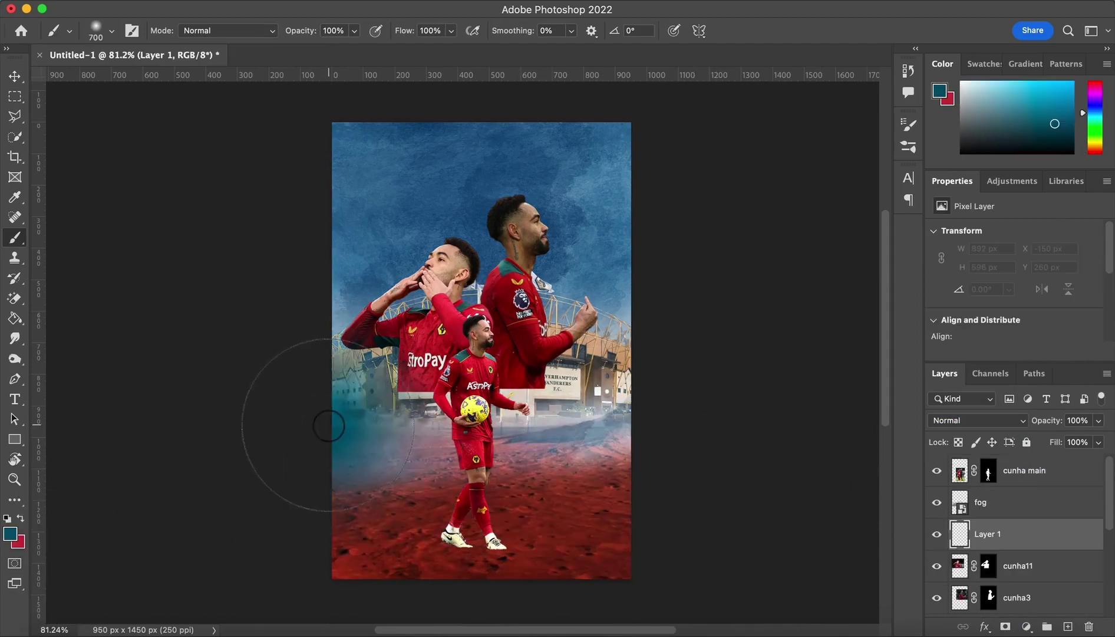
Step: Paint a teal haze band across the middle of the poster on Layer 1 with a 700 px soft brush
{"action": "left_click_drag", "start_coordinate": [286, 423], "coordinate": [647, 420]}
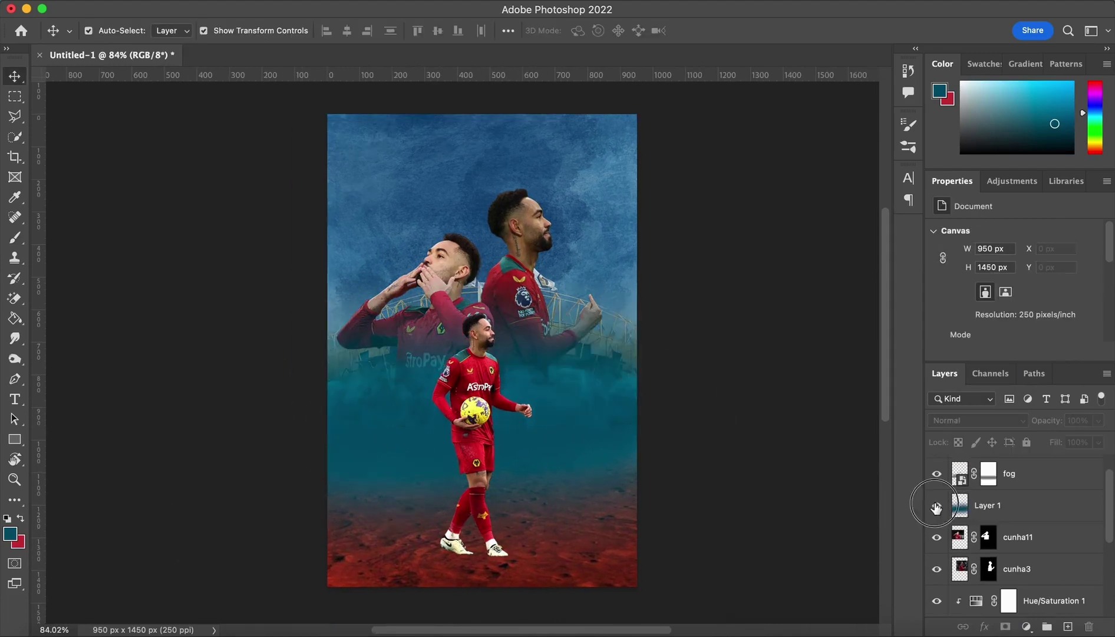
Step: Add a Color Balance adjustment clipped to the ground layer, with midtones at -36 cyan/red, +12 magenta/green and +65 yellow/blue
{"action": "scroll", "coordinate": [1095, 524], "scroll_direction": "down", "scroll_amount": 4}
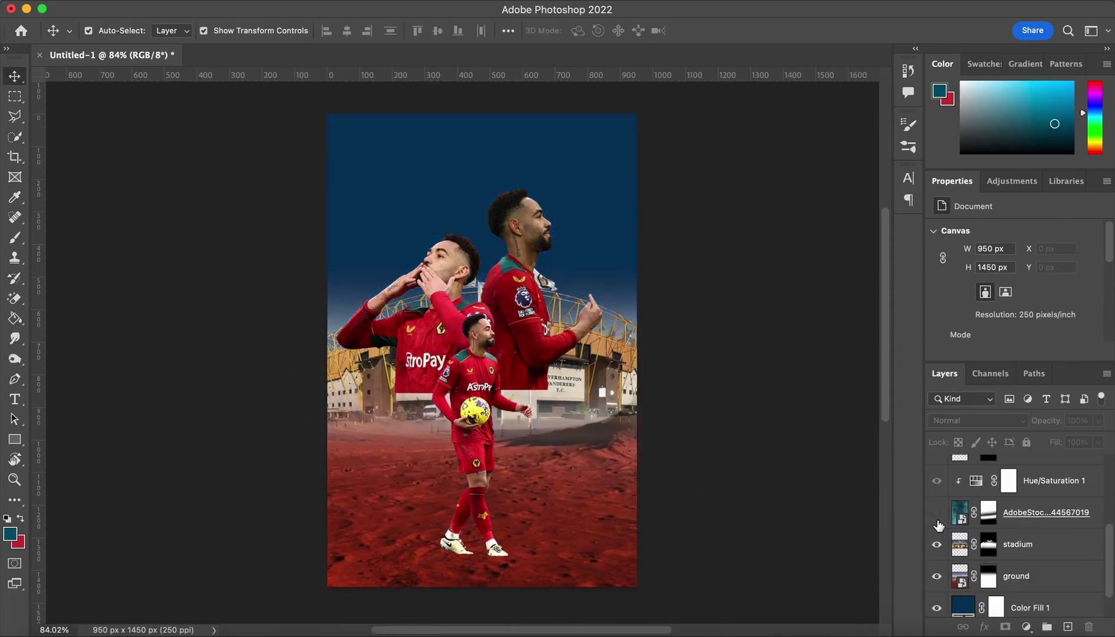
{"action": "left_click", "coordinate": [1055, 583]}
{"action": "left_click", "coordinate": [1026, 626]}
{"action": "left_click", "coordinate": [1026, 433]}
{"action": "left_click", "coordinate": [997, 351]}
{"action": "scroll", "coordinate": [997, 311], "scroll_direction": "down", "scroll_amount": 1}
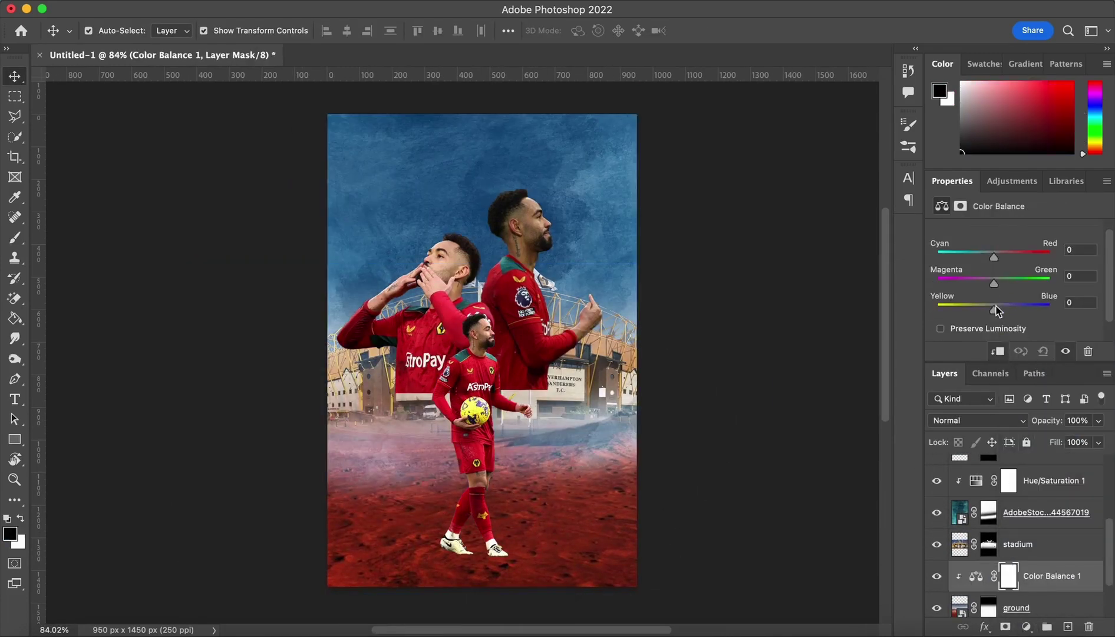
{"action": "mouse_move", "coordinate": [992, 280]}
{"action": "left_mouse_down"}
{"action": "mouse_move", "coordinate": [1024, 293]}
{"action": "mouse_move", "coordinate": [1001, 288]}
{"action": "left_mouse_up"}
{"action": "scroll", "coordinate": [1001, 287], "scroll_direction": "up", "scroll_amount": 1}
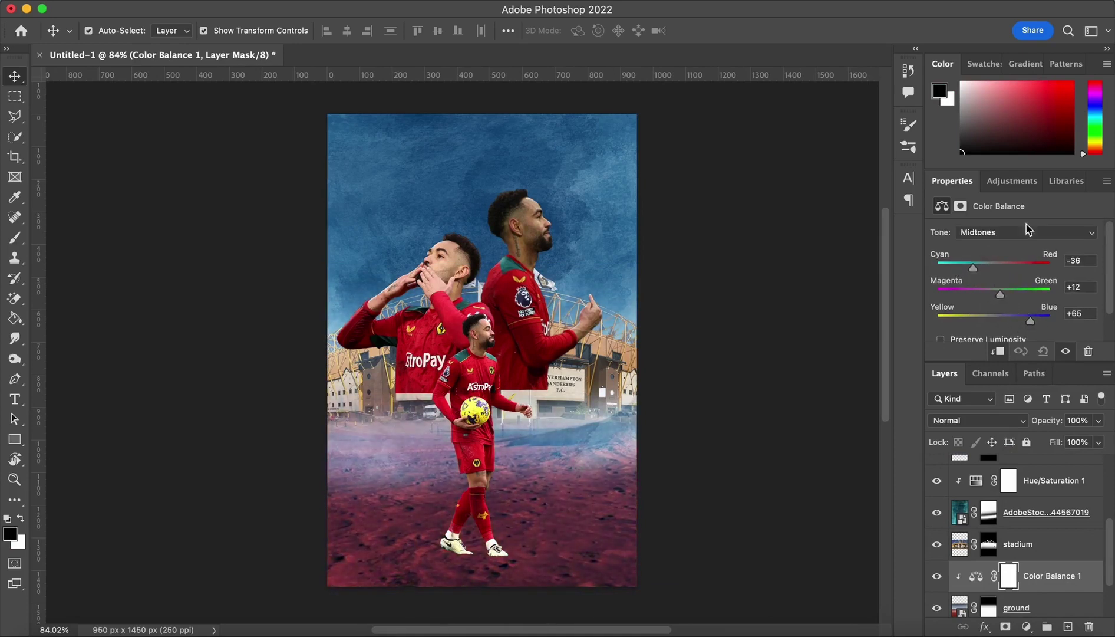
Step: Set the ground's Color Balance highlights to +21 cyan/red and +25 yellow/blue
{"action": "left_click", "coordinate": [1026, 232]}
{"action": "left_click", "coordinate": [1025, 218]}
{"action": "left_click", "coordinate": [1020, 232]}
{"action": "left_click", "coordinate": [1009, 262]}
{"action": "left_click_drag", "start_coordinate": [994, 320], "coordinate": [1018, 323]}
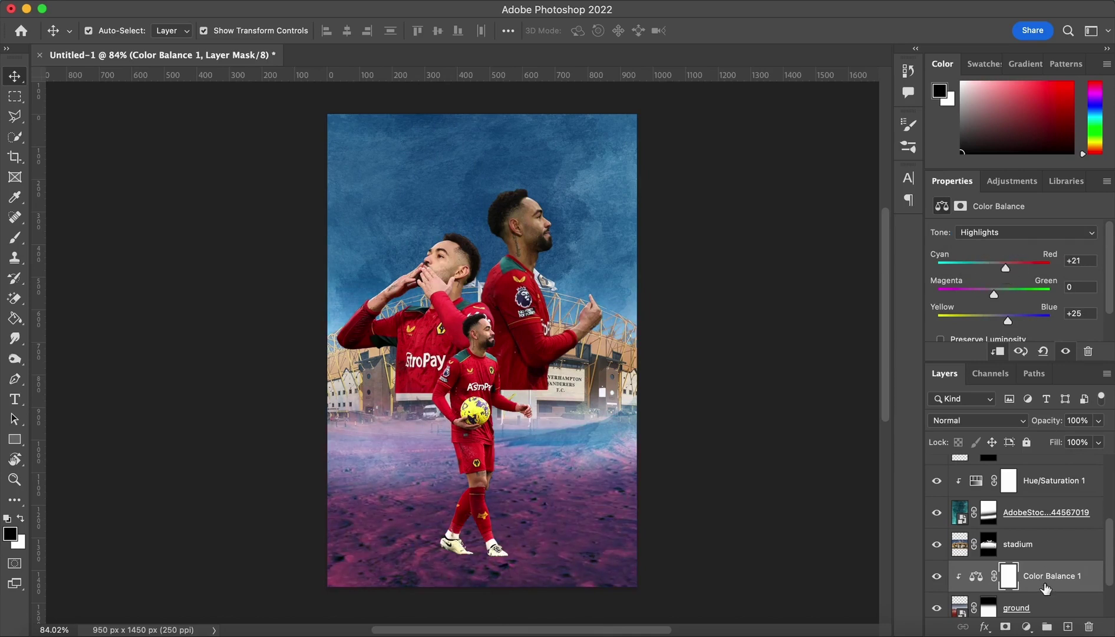
Step: Squash the ground image from its upper edge to about 1810 × 922 px at Y 542 px
{"action": "scroll", "coordinate": [1046, 588], "scroll_direction": "down", "scroll_amount": 2}
{"action": "left_click", "coordinate": [1053, 563]}
{"action": "key", "text": "super+t"}
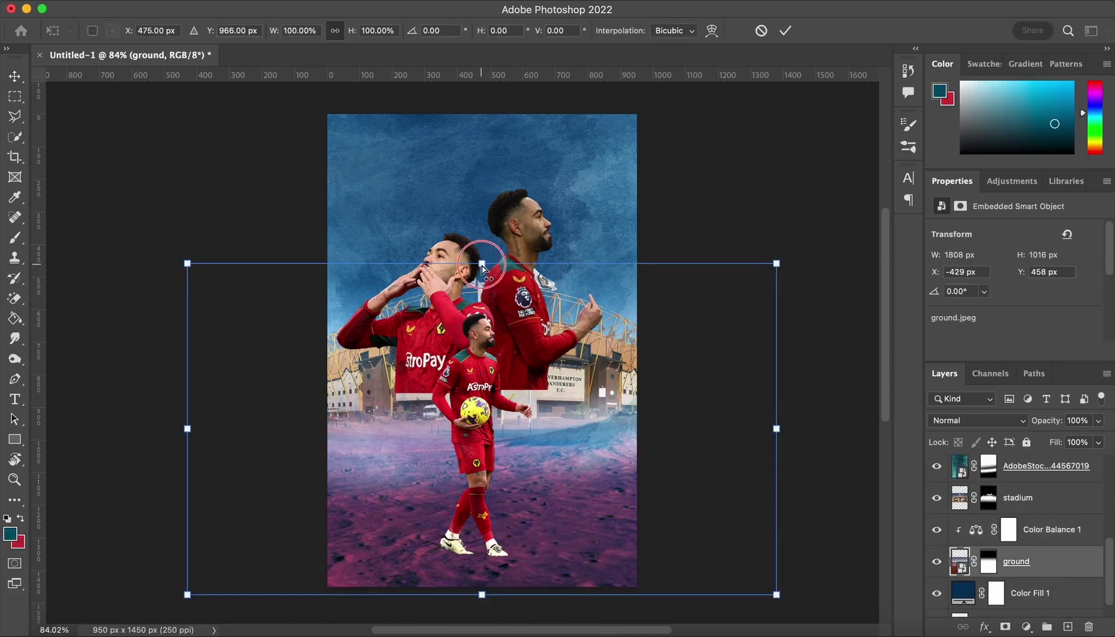
{"action": "left_click_drag", "start_coordinate": [482, 263], "coordinate": [481, 292]}
{"action": "key", "text": "Return"}
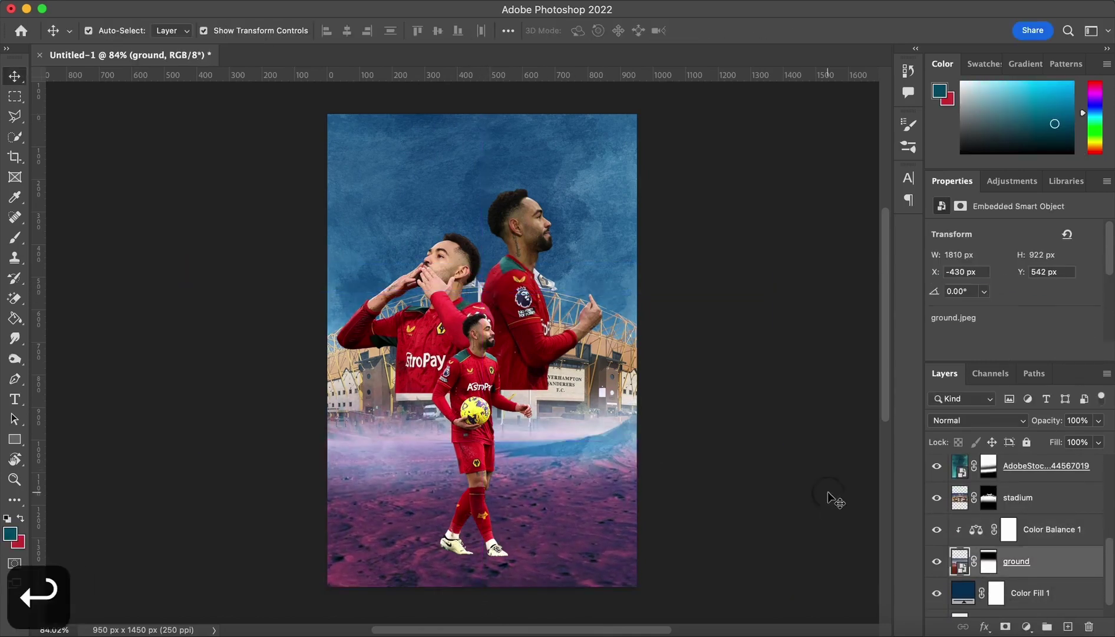
{"action": "left_click", "coordinate": [829, 492]}
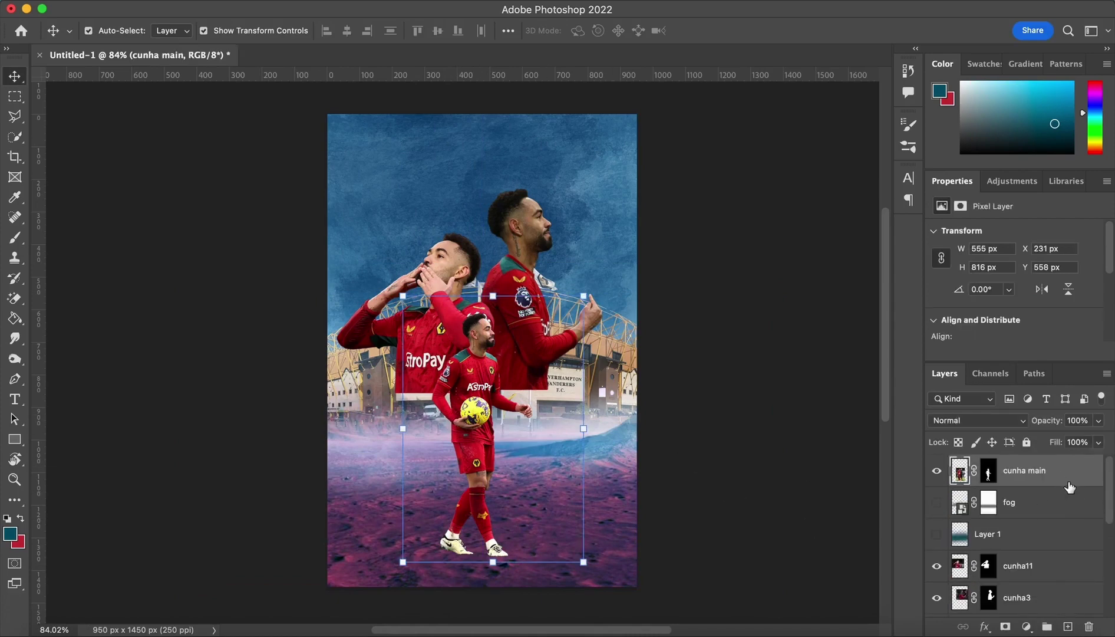
Step: Create a white silhouette of the cunha main figure from its layer mask on a new layer above it
{"action": "right_click", "coordinate": [1070, 486]}
{"action": "left_click", "coordinate": [889, 312]}
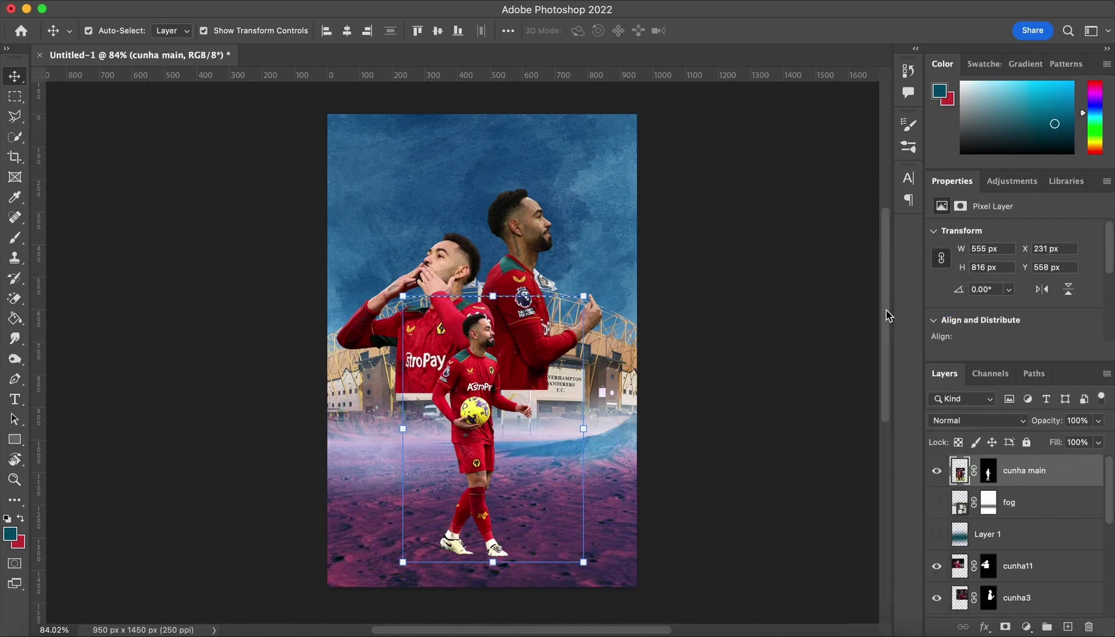
{"action": "right_click", "coordinate": [991, 477]}
{"action": "left_click", "coordinate": [1004, 479]}
{"action": "key", "text": "super+c"}
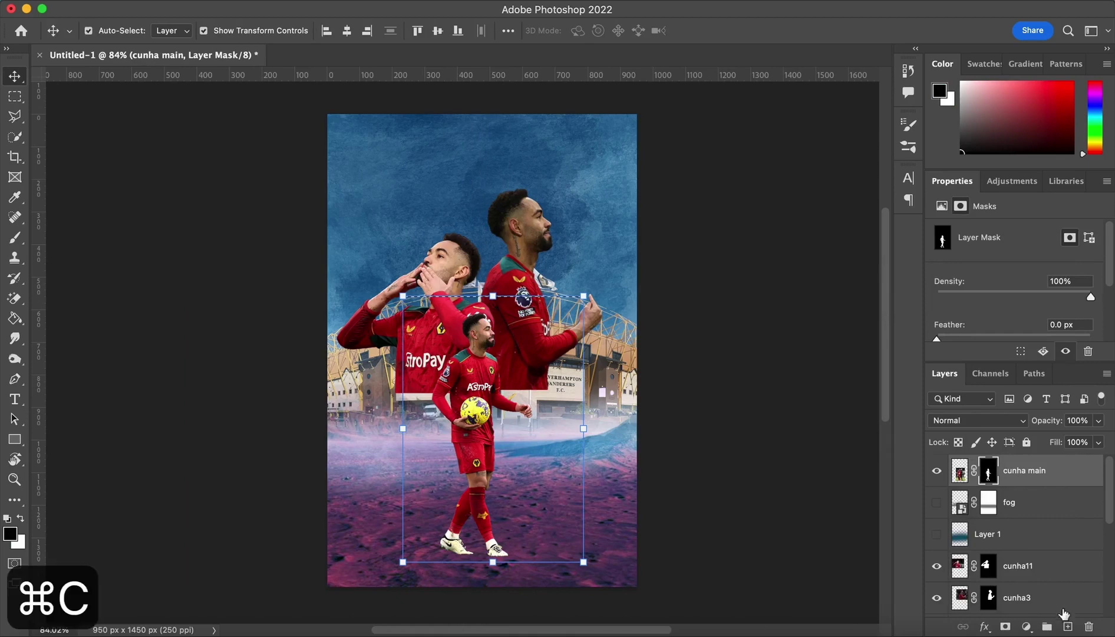
{"action": "key", "text": "super+v"}
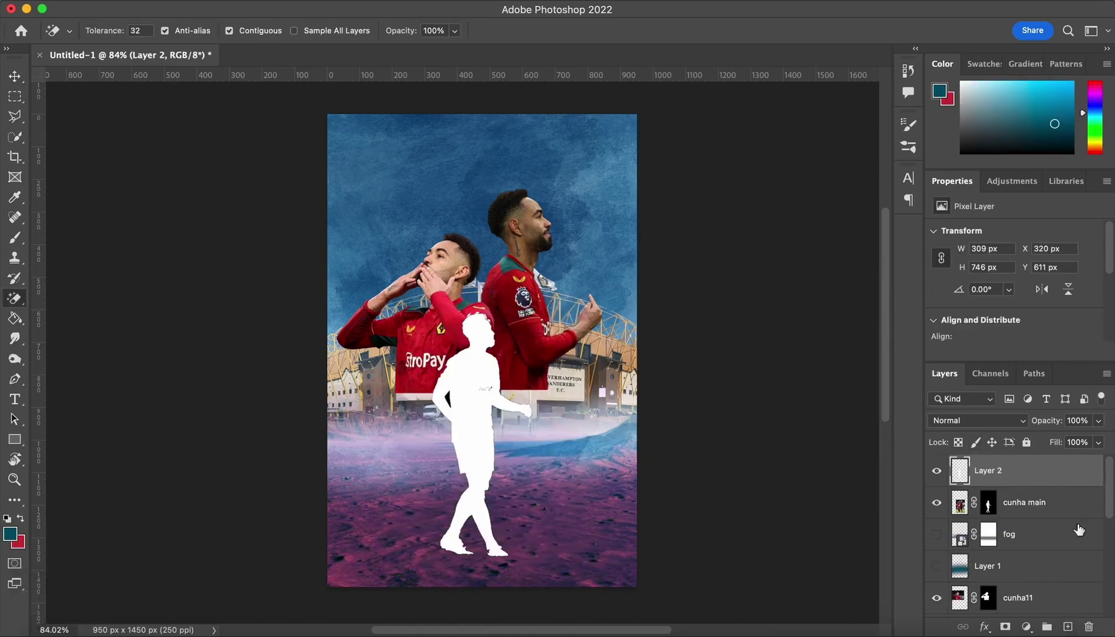
Step: Apply a black (000000) Color Overlay to the silhouette on Layer 2
{"action": "double_click", "coordinate": [1049, 470]}
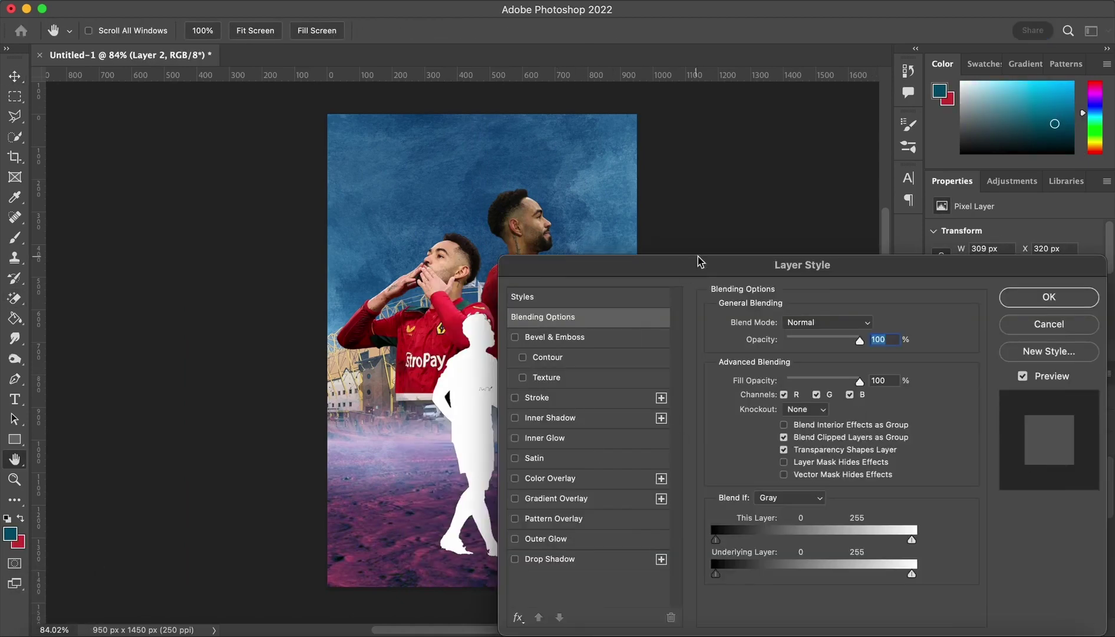
{"action": "left_click", "coordinate": [615, 478]}
{"action": "left_click", "coordinate": [932, 322]}
{"action": "left_click", "coordinate": [739, 406]}
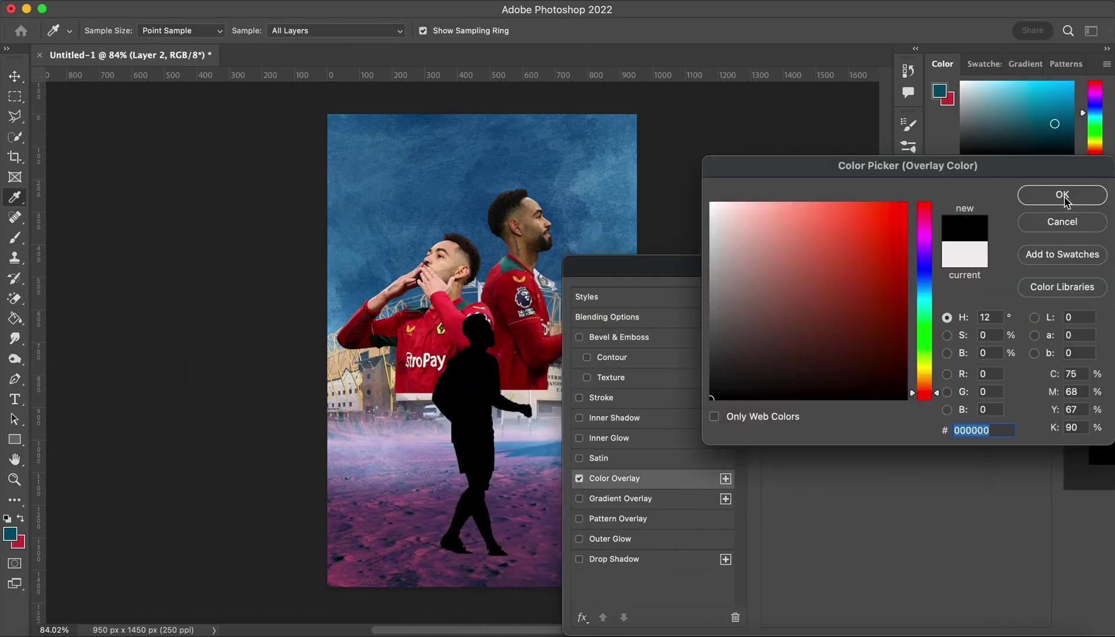
{"action": "left_click", "coordinate": [1065, 194]}
{"action": "left_click", "coordinate": [1090, 296]}
Step: Flip and skew the black silhouette into a cast shadow from the player's feet, about 702 × 152 px at X -138, Y 1348 px
{"action": "key", "text": "super+t"}
{"action": "left_click_drag", "start_coordinate": [483, 312], "coordinate": [313, 610]}
{"action": "left_click_drag", "start_coordinate": [430, 556], "coordinate": [436, 550]}
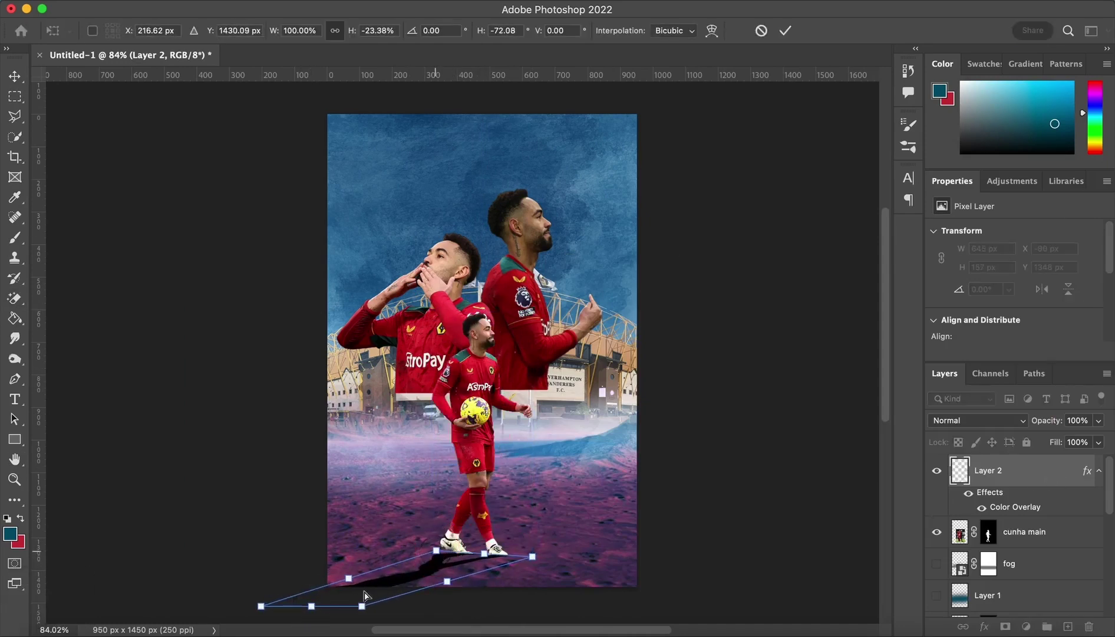
{"action": "left_click_drag", "start_coordinate": [311, 606], "coordinate": [294, 602]}
{"action": "left_click_drag", "start_coordinate": [532, 557], "coordinate": [530, 561]}
{"action": "key", "text": "Return"}
{"action": "key", "text": "e"}
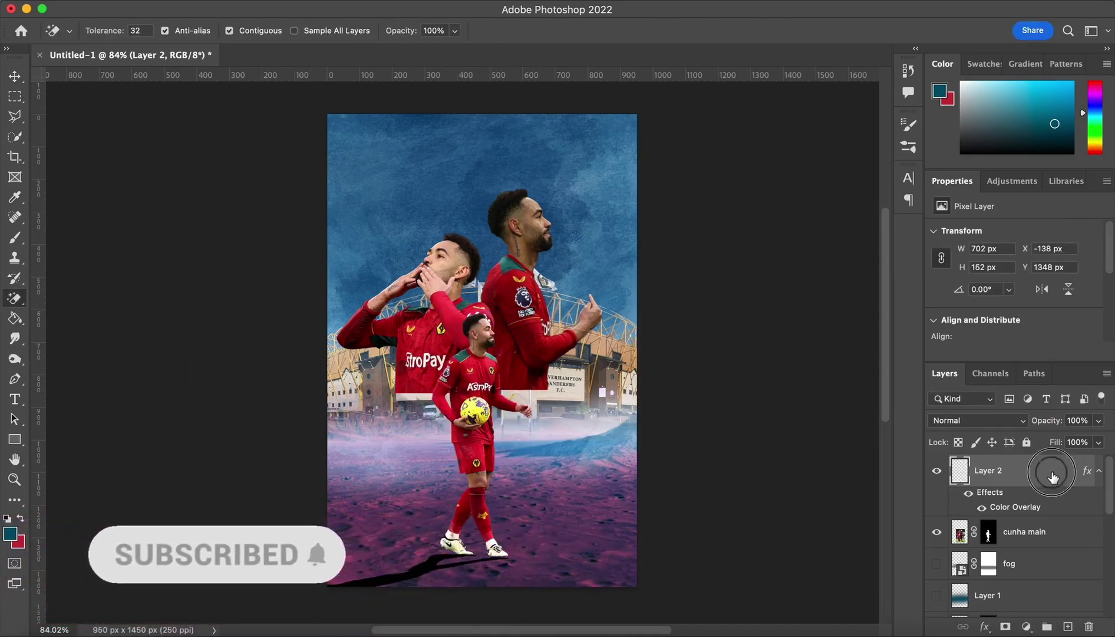
Step: Place the shadow layer beneath cunha main, add a layer mask and fade the shadow's far end with a gradient
{"action": "left_click_drag", "start_coordinate": [1054, 471], "coordinate": [1049, 557]}
{"action": "left_click", "coordinate": [1006, 626]}
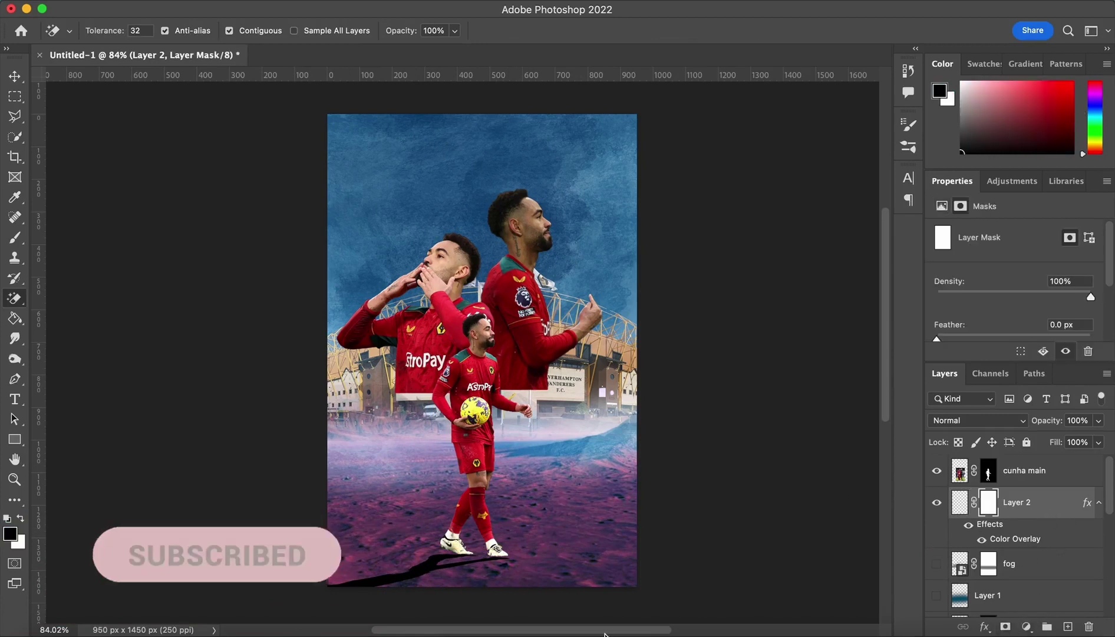
{"action": "scroll", "coordinate": [483, 330], "scroll_direction": "down", "scroll_amount": 2}
{"action": "key", "text": "g"}
{"action": "key", "text": "shift+g"}
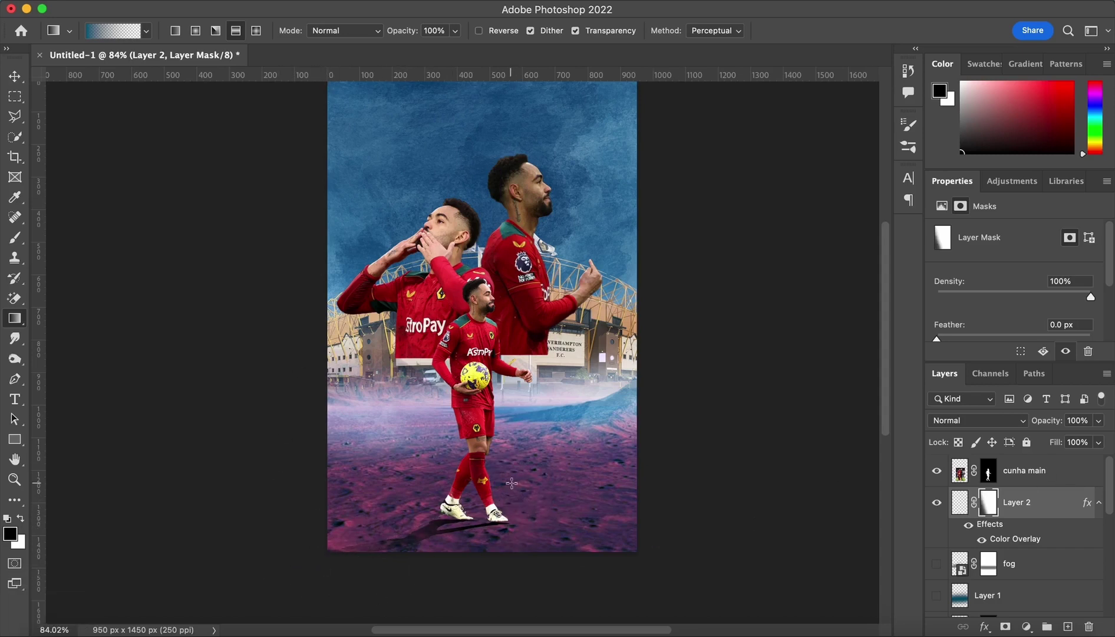
Step: Fine-tune the cast shadow's size and position to 698 × 151 px at X -137, Y 1349 px
{"action": "left_click", "coordinate": [959, 502]}
{"action": "key", "text": "super+t"}
{"action": "left_click_drag", "start_coordinate": [398, 518], "coordinate": [398, 518]}
{"action": "key", "text": "Return"}
{"action": "key", "text": "g"}
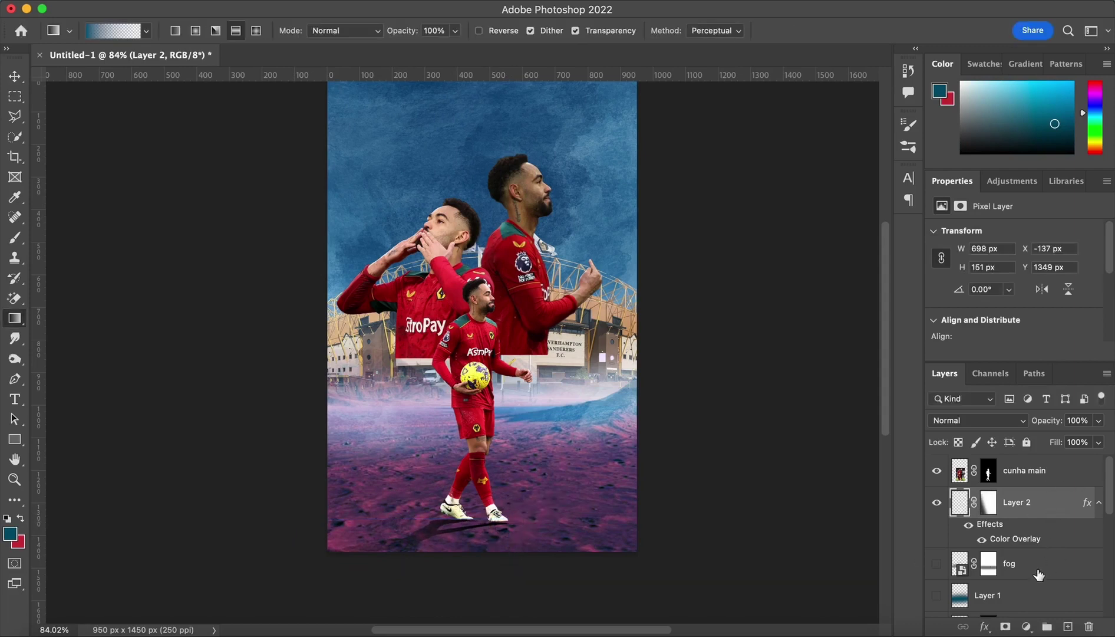
Step: Add a new layer directly above the fog layer and get the Brush tool ready
{"action": "left_click", "coordinate": [1039, 575]}
{"action": "left_click", "coordinate": [1068, 626]}
{"action": "key", "text": "b"}
{"action": "left_click", "coordinate": [548, 447]}
{"action": "key", "text": "super+z"}
{"action": "key", "text": "super+z"}
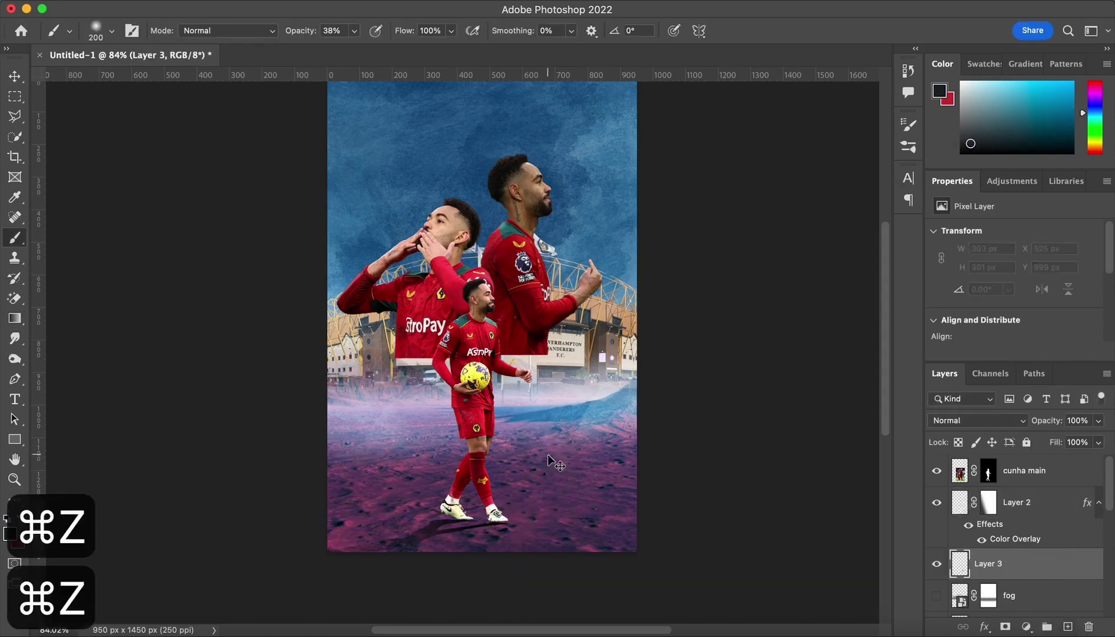
Step: Paint a dark 200 px soft dab at full opacity, flatten it into a thin contact shadow and place it under the player's feet
{"action": "key", "text": "0"}
{"action": "left_click", "coordinate": [562, 492]}
{"action": "key", "text": "super+t"}
{"action": "left_click_drag", "start_coordinate": [562, 441], "coordinate": [565, 536]}
{"action": "left_click_drag", "start_coordinate": [629, 542], "coordinate": [627, 551]}
{"action": "key", "text": "super+equal"}
{"action": "key", "text": "super+equal"}
{"action": "scroll", "coordinate": [623, 434], "scroll_direction": "down", "scroll_amount": 5}
{"action": "left_click_drag", "start_coordinate": [633, 434], "coordinate": [455, 393]}
{"action": "left_click_drag", "start_coordinate": [557, 400], "coordinate": [470, 394]}
{"action": "key", "text": "Return"}
Step: Adjust the contact shadow on Layer 3, then duplicate it and place a 93 × 24 px copy under the player's forward foot
{"action": "left_click", "coordinate": [1026, 596]}
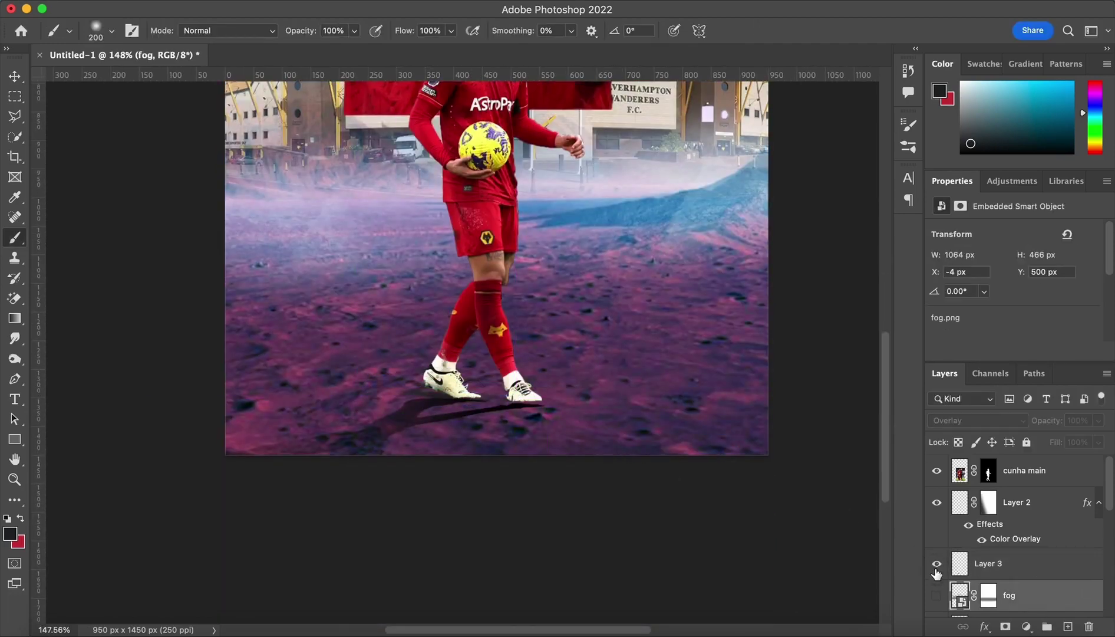
{"action": "left_click", "coordinate": [978, 565]}
{"action": "key", "text": "super+t"}
{"action": "left_click_drag", "start_coordinate": [380, 395], "coordinate": [533, 400]}
{"action": "key", "text": "Return"}
{"action": "key", "text": "super+j"}
{"action": "key", "text": "super+t"}
{"action": "key", "text": "Return"}
{"action": "key", "text": "b"}
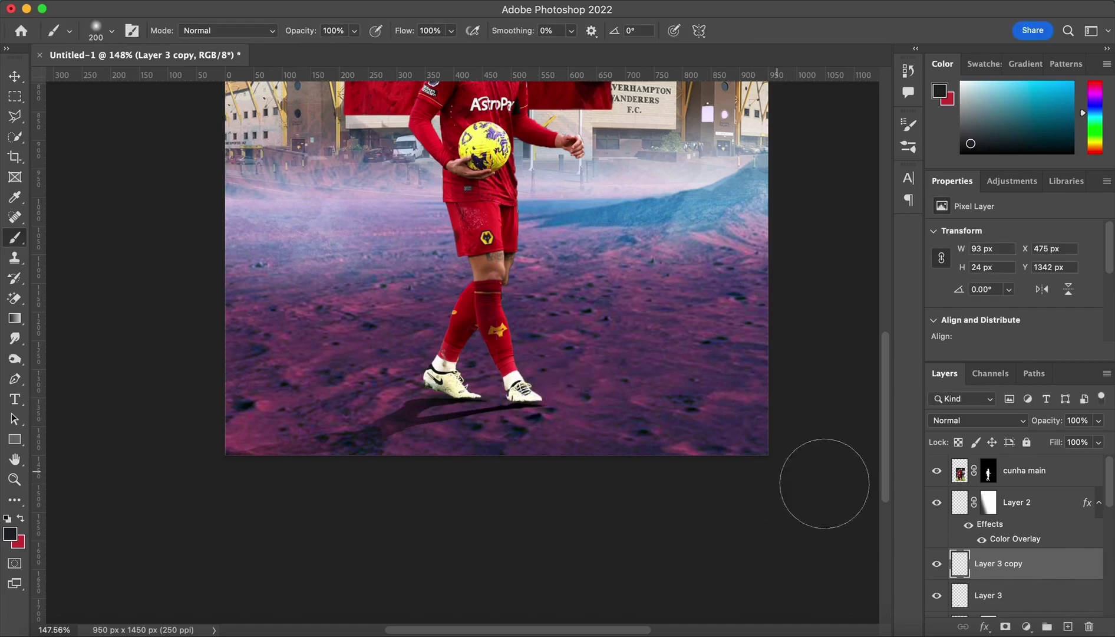
Step: Shade the player's boots on the cunha main layer with a dark brush reduced to 50 px
{"action": "left_click", "coordinate": [960, 471]}
{"action": "key", "text": "bracketleft"}
{"action": "key", "text": "bracketleft"}
{"action": "key", "text": "bracketleft"}
{"action": "key", "text": "bracketleft"}
{"action": "key", "text": "bracketleft"}
{"action": "key", "text": "bracketleft"}
{"action": "key", "text": "bracketleft"}
{"action": "key", "text": "bracketleft"}
{"action": "key", "text": "bracketleft"}
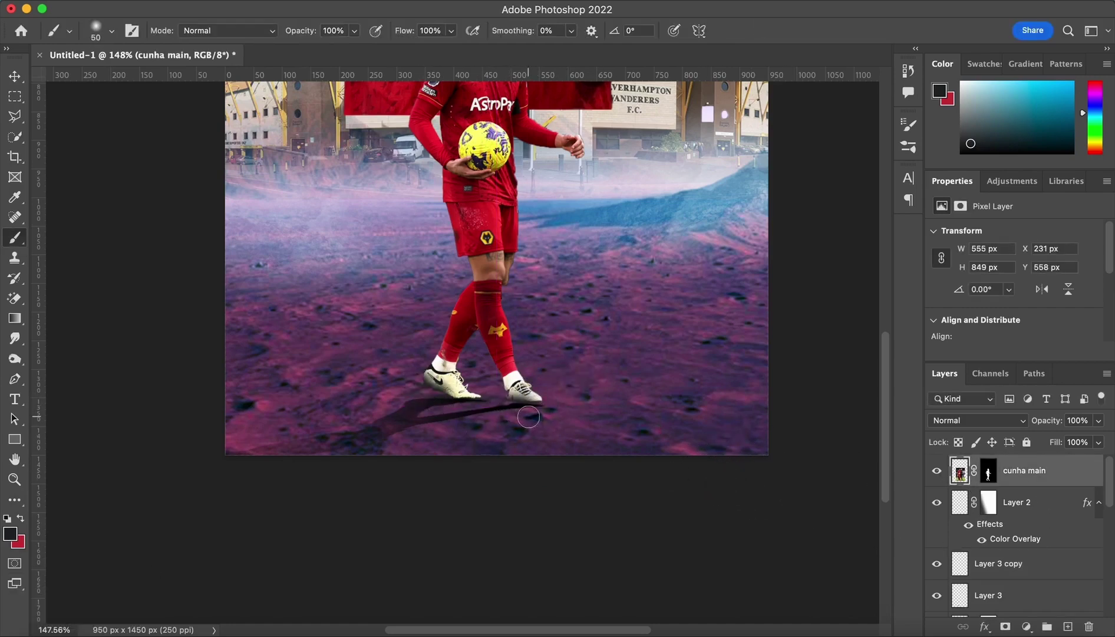
Step: Group the cunha main layer with its shadow layers and rename the group "cunha main"
{"action": "scroll", "coordinate": [529, 416], "scroll_direction": "down", "scroll_amount": 5}
{"action": "left_click", "coordinate": [1025, 565], "text": "shift"}
{"action": "key", "text": "super+g"}
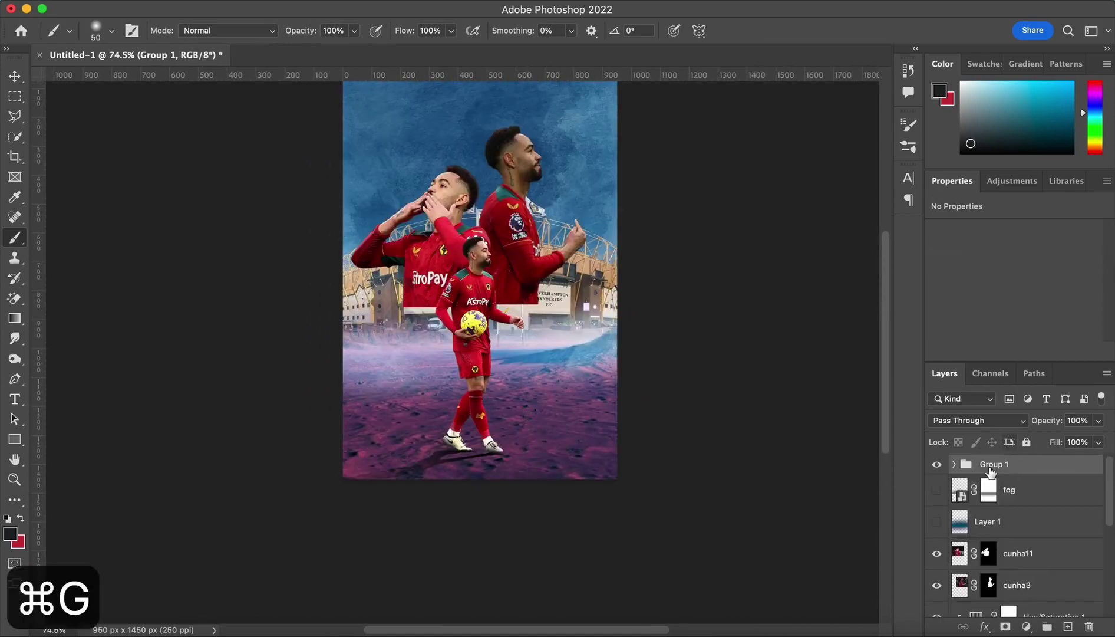
{"action": "double_click", "coordinate": [996, 464]}
{"action": "type", "text": "cunha main"}
{"action": "key", "text": "Return"}
{"action": "key", "text": "v"}
{"action": "scroll", "coordinate": [770, 451], "scroll_direction": "up", "scroll_amount": 2}
{"action": "left_click", "coordinate": [771, 451]}
Step: Draw a rectangle of about 957 × 1459 px covering the whole canvas, directly above the stadium layer
{"action": "scroll", "coordinate": [610, 436], "scroll_direction": "up", "scroll_amount": 3}
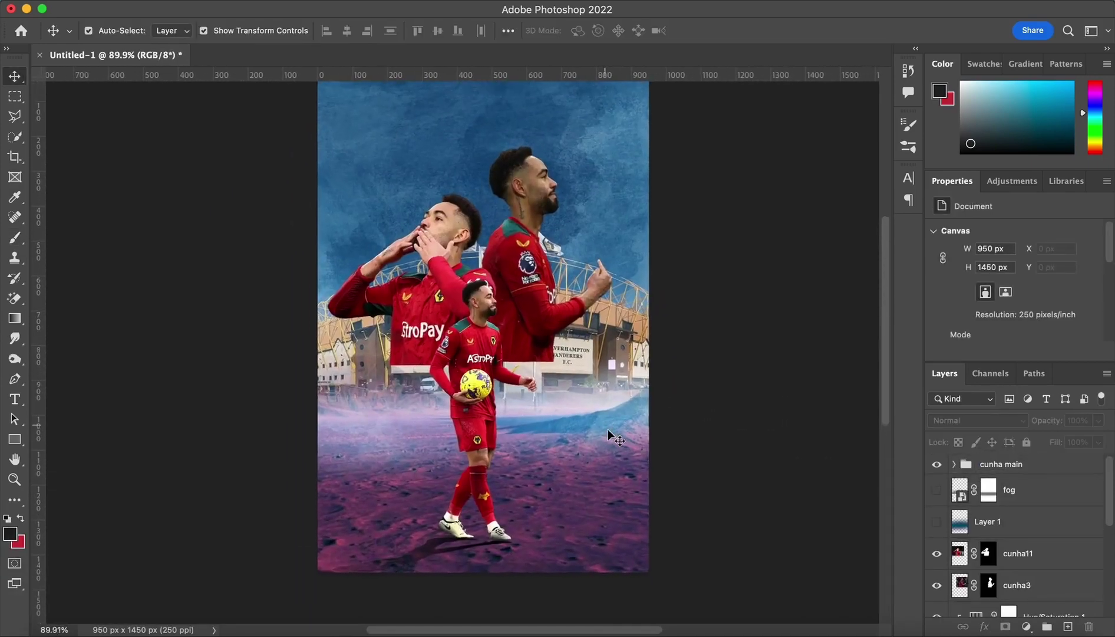
{"action": "scroll", "coordinate": [609, 436], "scroll_direction": "down", "scroll_amount": 2}
{"action": "scroll", "coordinate": [1009, 520], "scroll_direction": "down", "scroll_amount": 2}
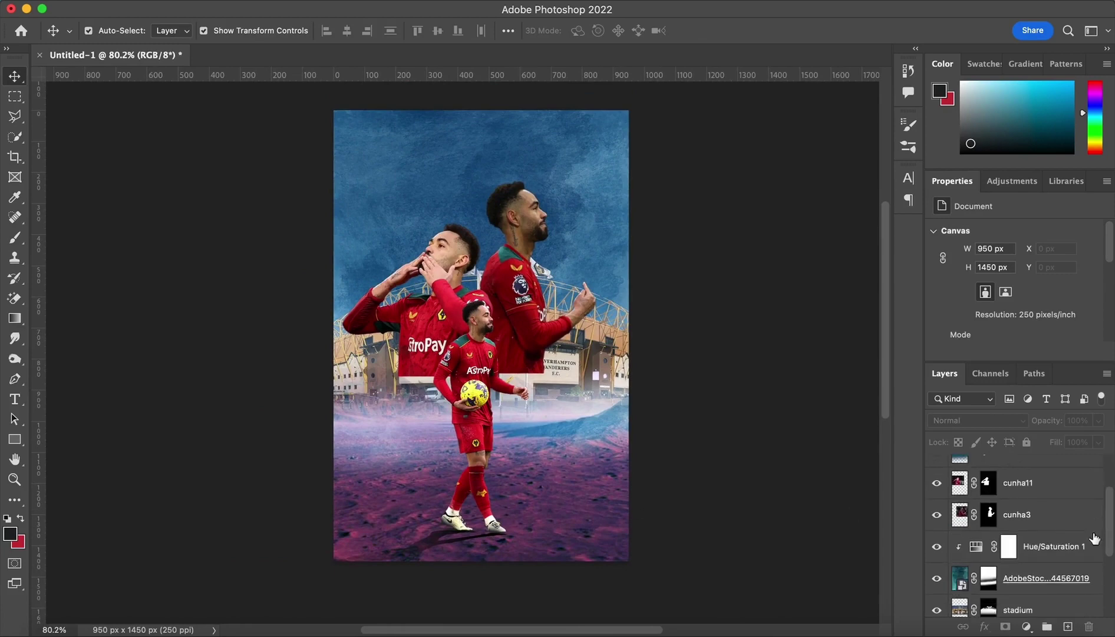
{"action": "left_click", "coordinate": [1079, 546]}
{"action": "scroll", "coordinate": [1070, 590], "scroll_direction": "down", "scroll_amount": 1}
{"action": "left_click", "coordinate": [1076, 575]}
{"action": "left_click", "coordinate": [1069, 626]}
{"action": "key", "text": "u"}
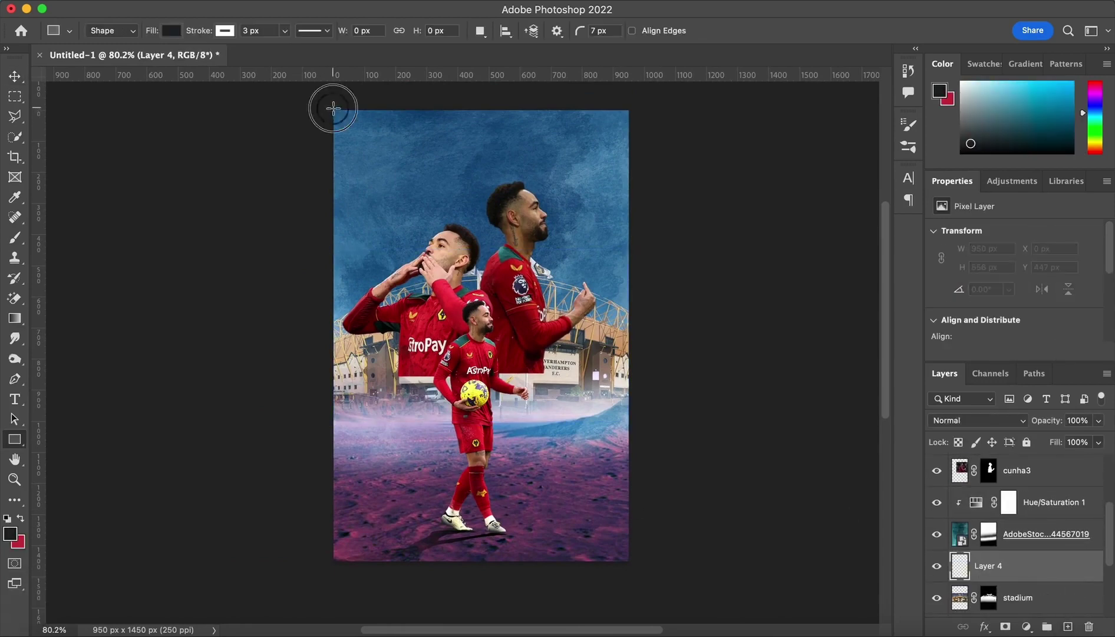
{"action": "left_click_drag", "start_coordinate": [333, 108], "coordinate": [630, 562]}
Step: Fill the canvas-sized rectangle with dark blue and lower its layer opacity to 52%
{"action": "scroll", "coordinate": [986, 312], "scroll_direction": "down", "scroll_amount": 1}
{"action": "left_click", "coordinate": [985, 310]}
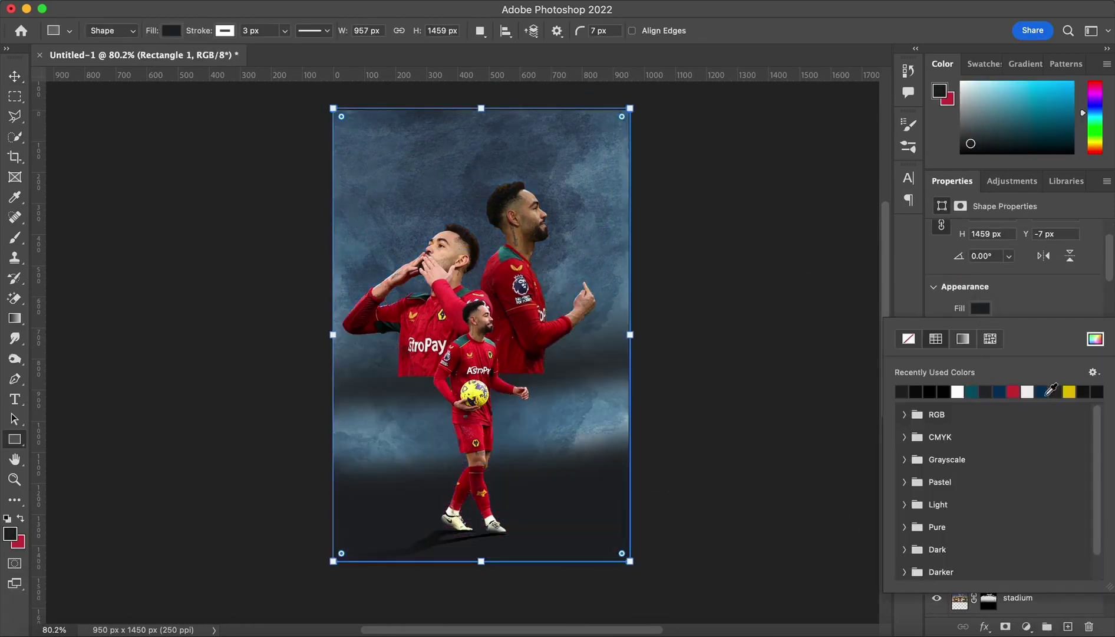
{"action": "left_click", "coordinate": [1046, 393]}
{"action": "left_click", "coordinate": [1097, 338]}
{"action": "left_click_drag", "start_coordinate": [849, 330], "coordinate": [853, 316]}
{"action": "left_click", "coordinate": [1049, 197]}
{"action": "key", "text": "v"}
{"action": "left_click", "coordinate": [796, 468]}
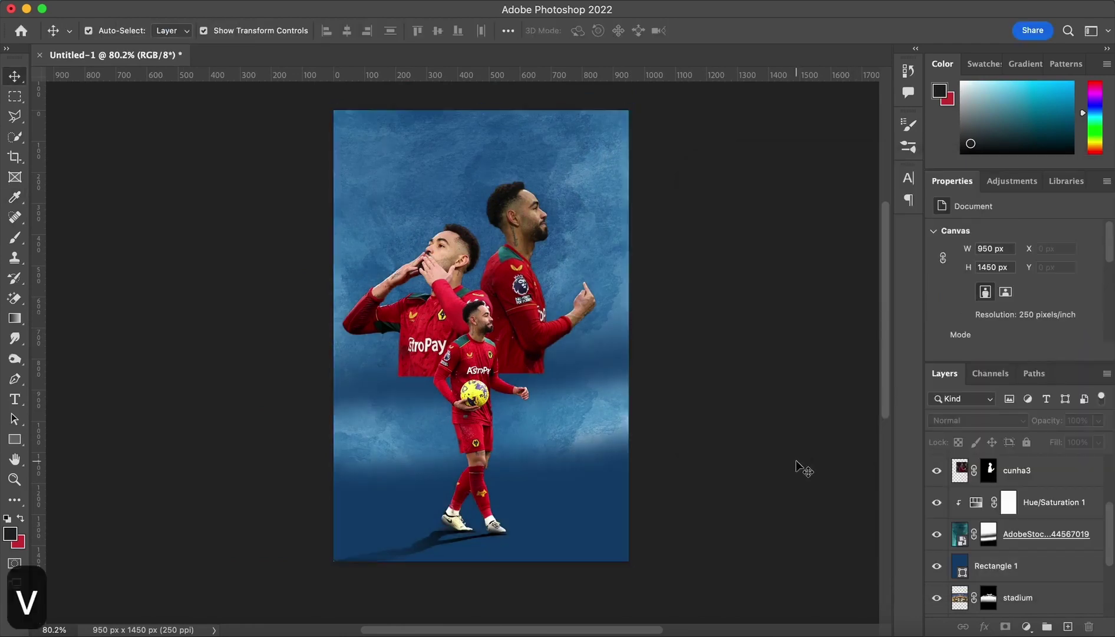
{"action": "left_click", "coordinate": [1026, 566]}
{"action": "left_click_drag", "start_coordinate": [1041, 421], "coordinate": [1004, 422]}
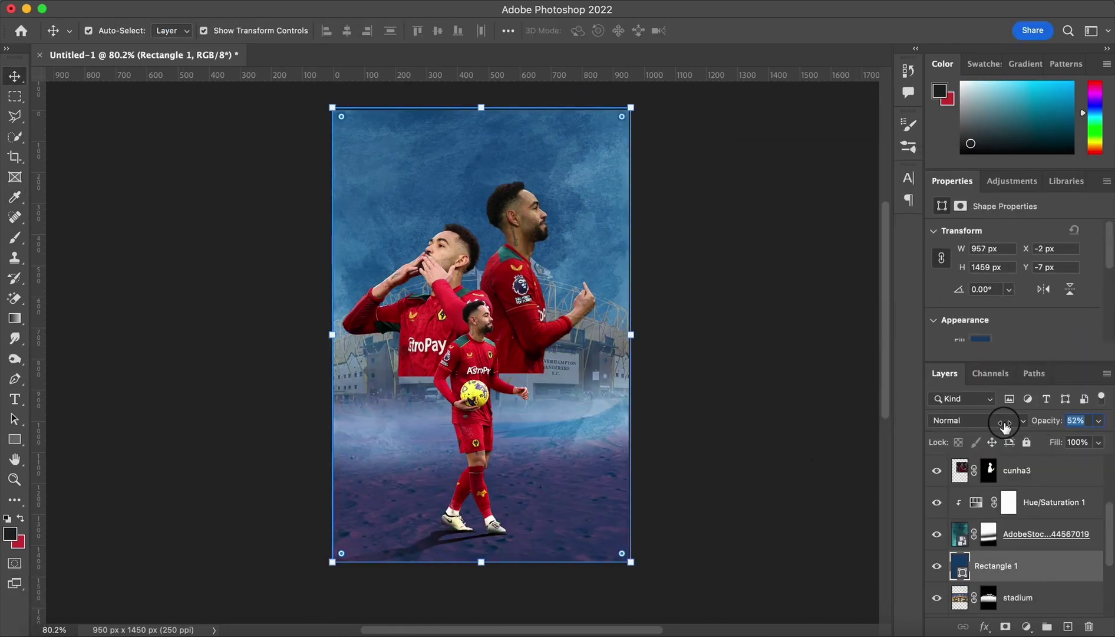
Step: Paint black over the ground area on the AdobeStock_244567019 layer mask with a soft 400 px brush
{"action": "left_click", "coordinate": [1014, 534]}
{"action": "left_click", "coordinate": [991, 543]}
{"action": "key", "text": "b"}
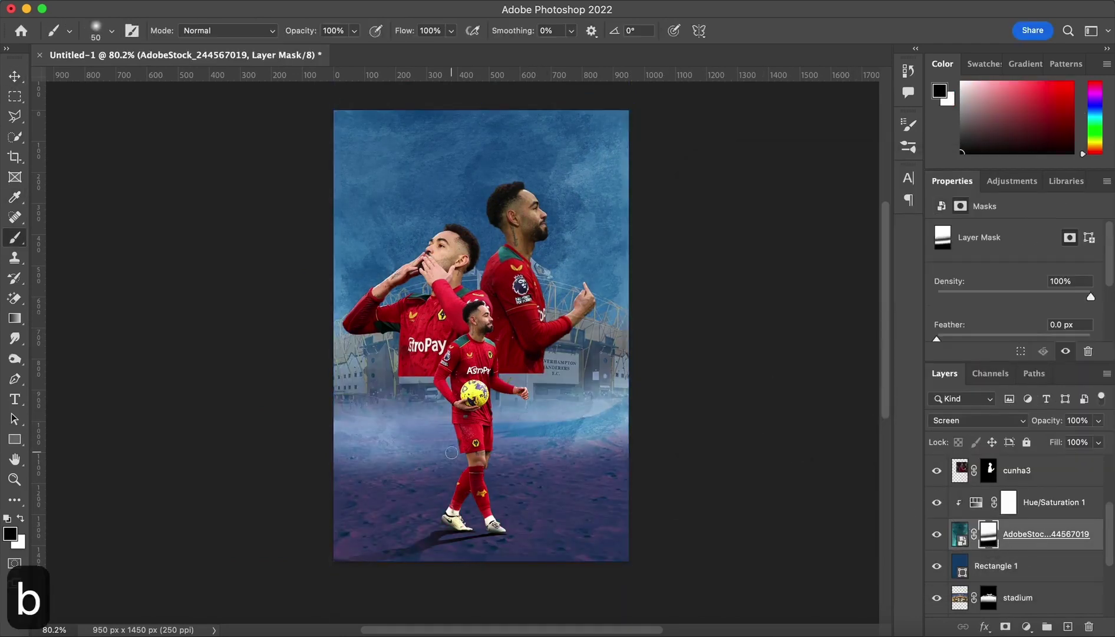
{"action": "key", "text": "bracketright"}
{"action": "key", "text": "bracketright"}
{"action": "key", "text": "bracketright"}
{"action": "key", "text": "bracketright"}
{"action": "key", "text": "bracketright"}
{"action": "key", "text": "bracketright"}
{"action": "key", "text": "bracketright"}
{"action": "key", "text": "bracketright"}
{"action": "key", "text": "bracketright"}
{"action": "key", "text": "bracketright"}
{"action": "key", "text": "bracketright"}
{"action": "key", "text": "bracketright"}
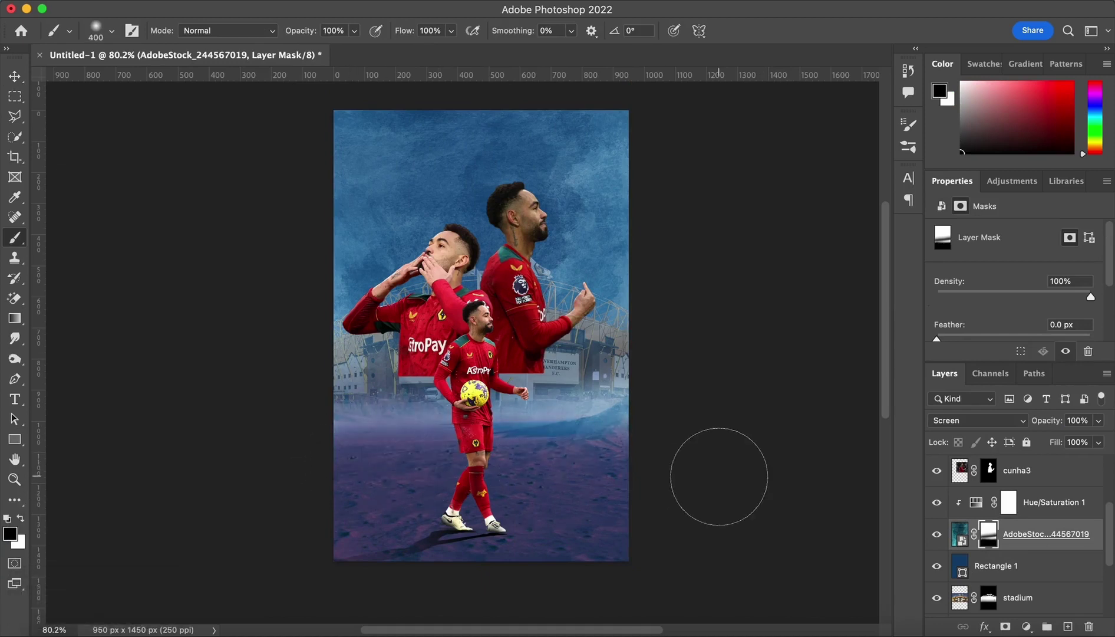
Step: Delete the old Layer 1 haze layer beneath the fog layer
{"action": "scroll", "coordinate": [1079, 578], "scroll_direction": "up", "scroll_amount": 5}
{"action": "scroll", "coordinate": [1076, 576], "scroll_direction": "down", "scroll_amount": 1}
{"action": "left_click", "coordinate": [936, 512]}
{"action": "left_click", "coordinate": [1029, 515]}
{"action": "key", "text": "BackSpace"}
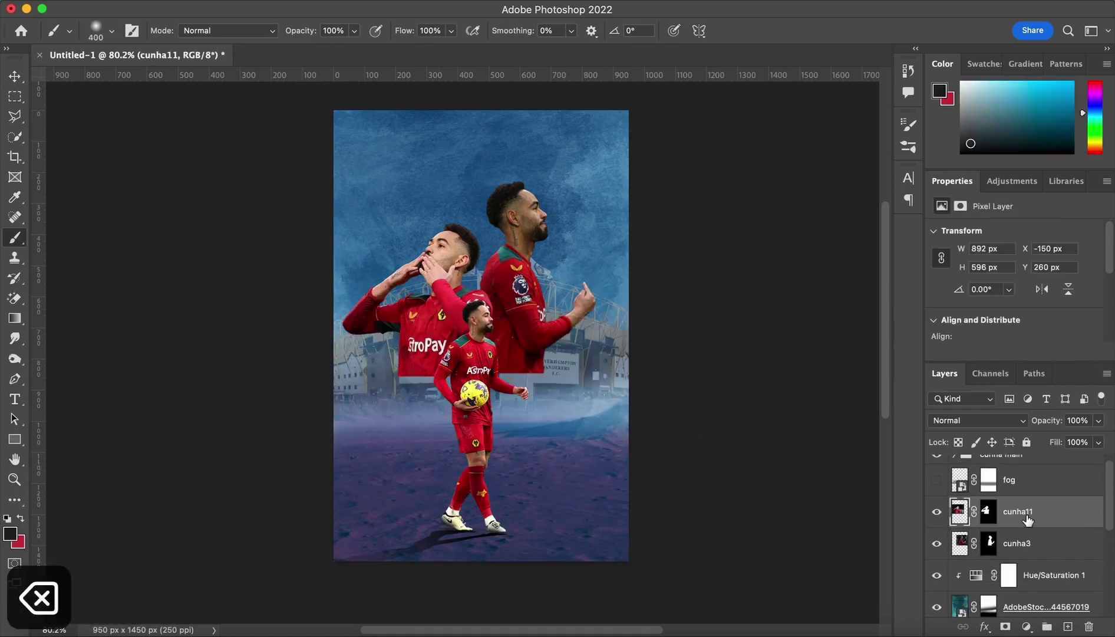
Step: Add a layer above cunha11 and brush a 600 px teal haze across the background players' lower bodies
{"action": "left_click", "coordinate": [1068, 626]}
{"action": "key", "text": "b"}
{"action": "key", "text": "x"}
{"action": "left_click_drag", "start_coordinate": [1095, 119], "coordinate": [1096, 112]}
{"action": "left_click", "coordinate": [1055, 120]}
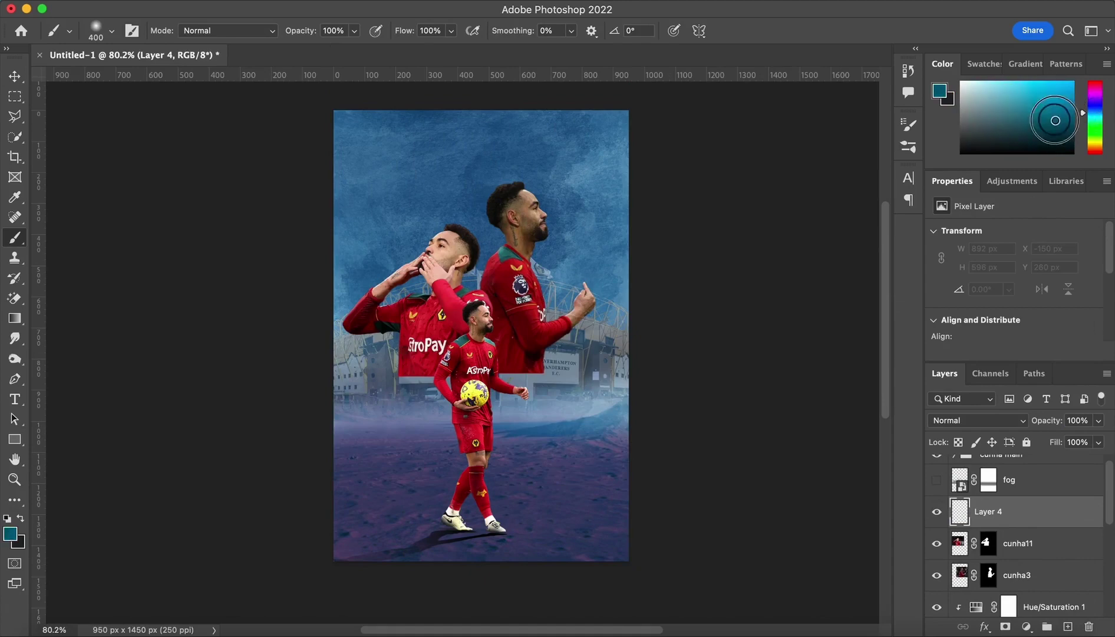
{"action": "key", "text": "bracketright"}
{"action": "key", "text": "bracketright"}
{"action": "left_click_drag", "start_coordinate": [323, 396], "coordinate": [584, 377]}
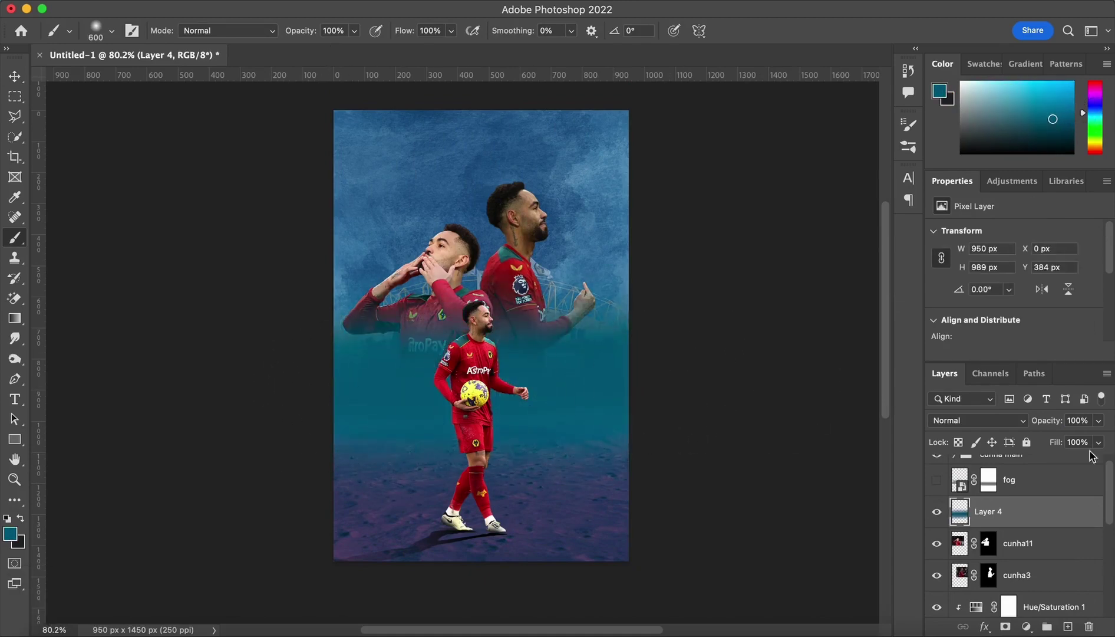
Step: Apply a Color Overlay in blue 3d6591, sampled from the sky, to the haze on Layer 4
{"action": "double_click", "coordinate": [1046, 526]}
{"action": "left_click", "coordinate": [590, 477]}
{"action": "left_click", "coordinate": [896, 322]}
{"action": "left_click", "coordinate": [411, 165]}
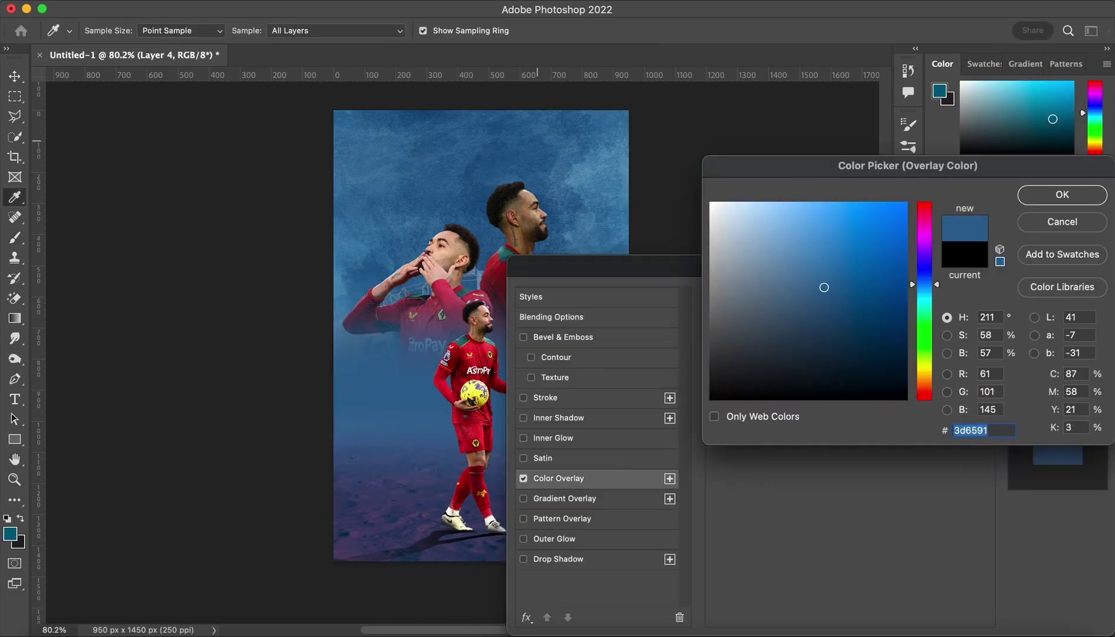
{"action": "key", "text": "Return"}
{"action": "key", "text": "Return"}
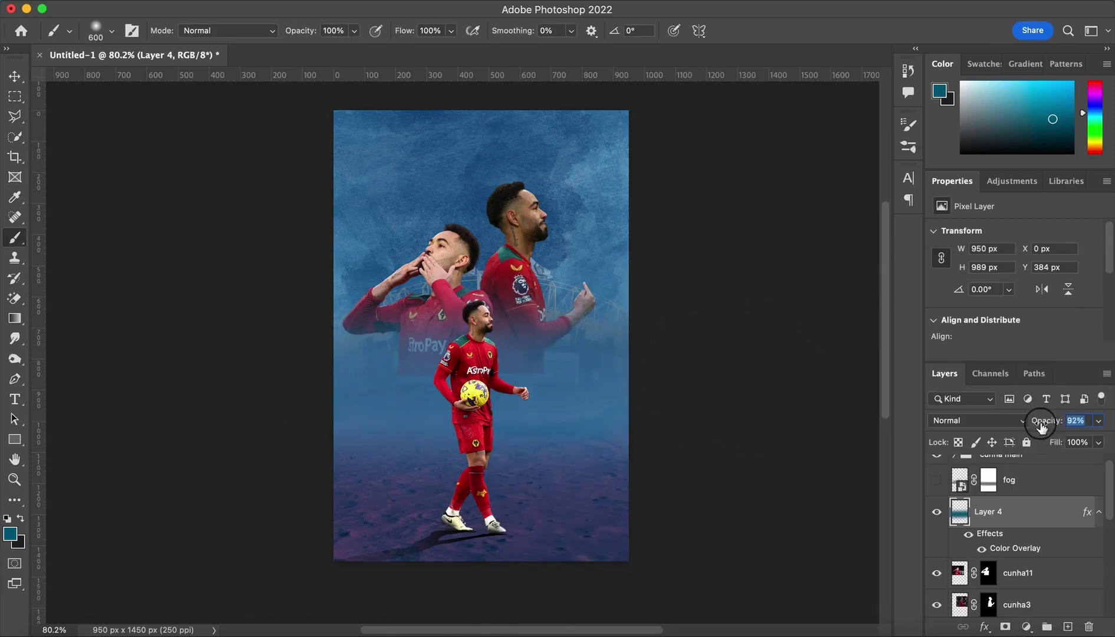
Step: Add a mask to Layer 4 and paint black along the poster's lower ground with the 600 px brush
{"action": "left_click", "coordinate": [1005, 626]}
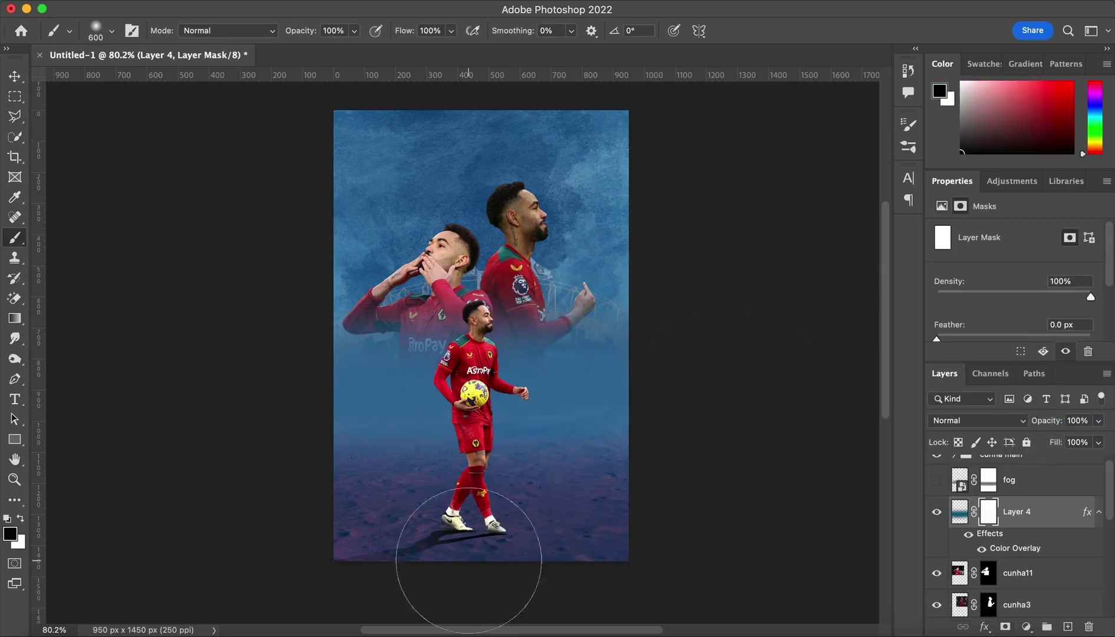
{"action": "key", "text": "super+z"}
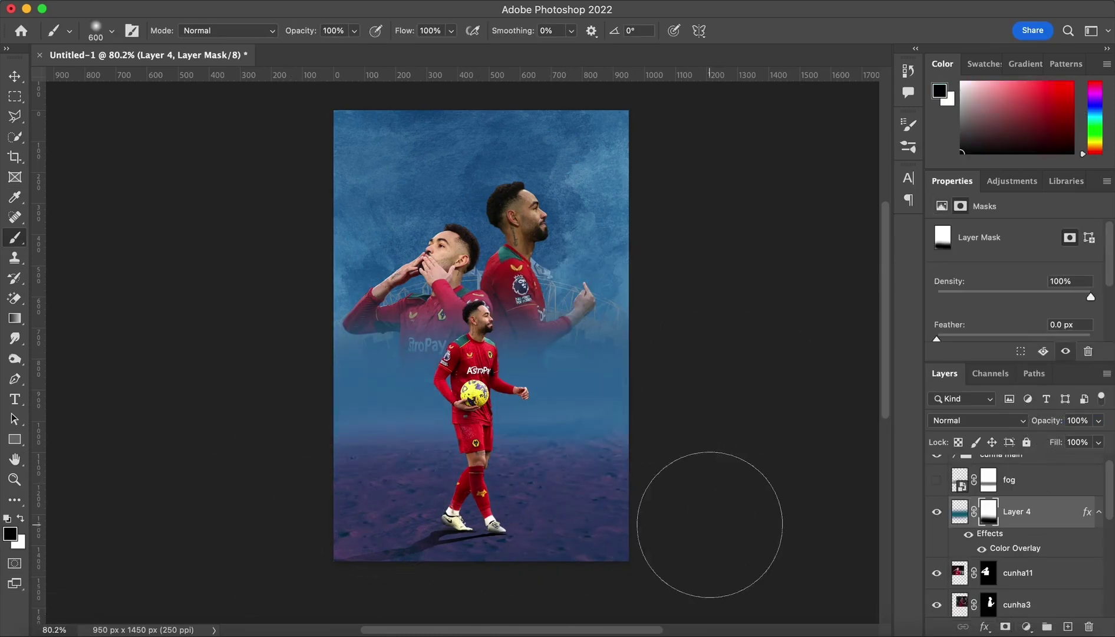
{"action": "key", "text": "v"}
{"action": "left_click", "coordinate": [772, 471]}
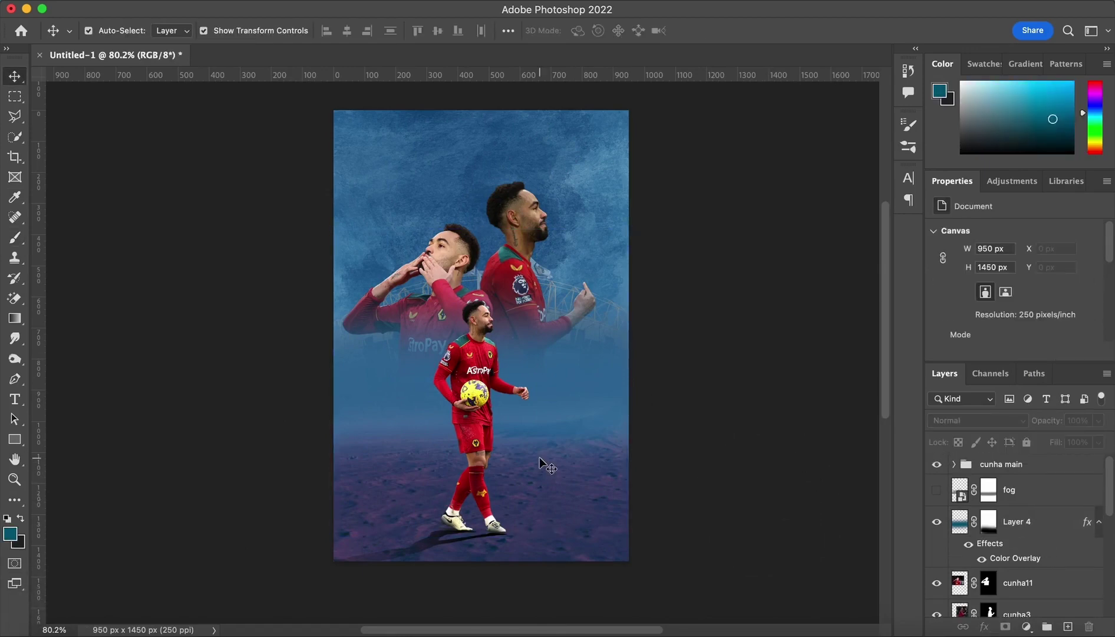
Step: Place wolf1.jpeg and wolf2.jpeg from the Images folder in Finder into the poster and move their layers below Rectangle 1
{"action": "scroll", "coordinate": [1020, 597], "scroll_direction": "down", "scroll_amount": 4}
{"action": "key", "text": "super+Tab"}
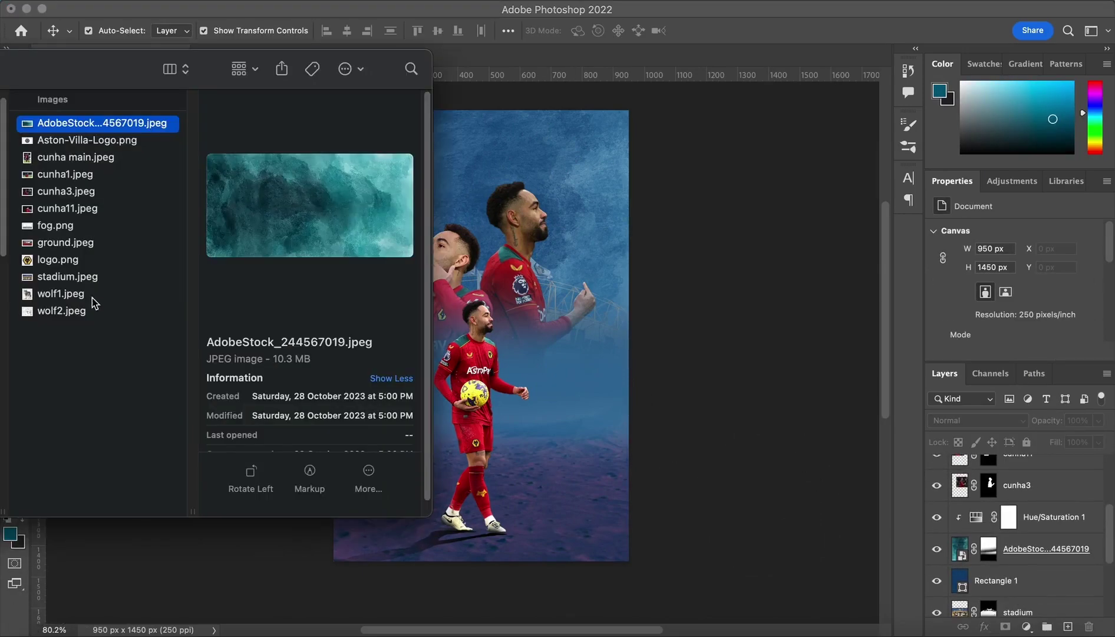
{"action": "left_click", "coordinate": [92, 296]}
{"action": "left_click", "coordinate": [88, 310], "text": "shift"}
{"action": "left_click_drag", "start_coordinate": [88, 310], "coordinate": [678, 361]}
{"action": "key", "text": "Return"}
{"action": "key", "text": "Return"}
{"action": "left_click", "coordinate": [1049, 493], "text": "shift"}
{"action": "left_click_drag", "start_coordinate": [1055, 494], "coordinate": [1065, 553]}
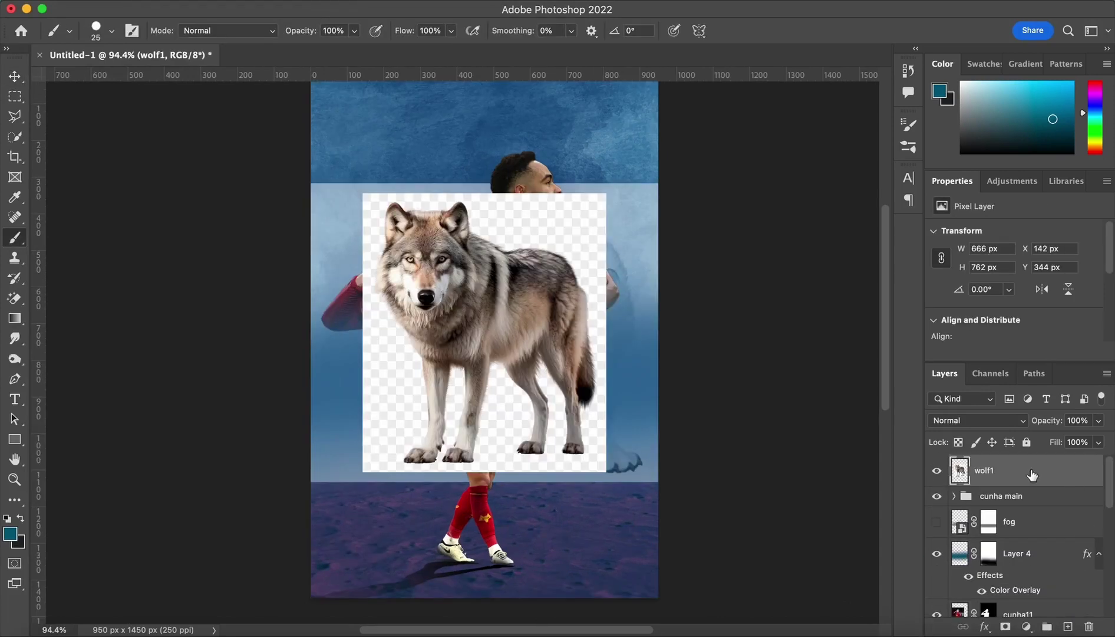
Step: Remove the wolf1 image's background, scale the wolf to about 289 × 330 px and place it left of the central player
{"action": "key", "text": "v"}
{"action": "scroll", "coordinate": [1033, 321], "scroll_direction": "down", "scroll_amount": 3}
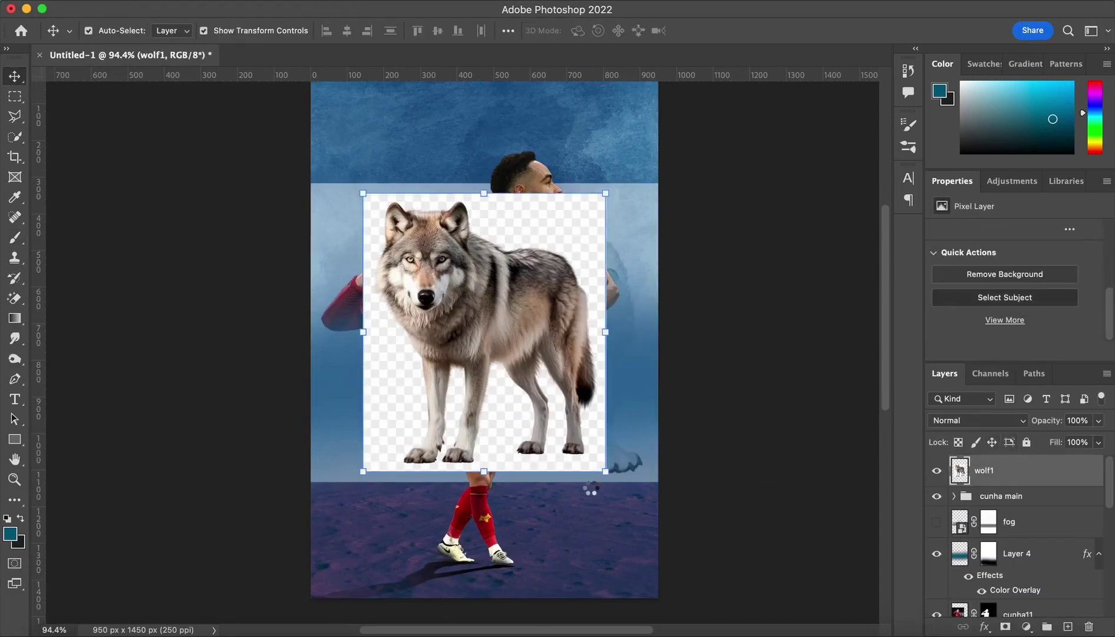
{"action": "scroll", "coordinate": [527, 485], "scroll_direction": "up", "scroll_amount": 2}
{"action": "left_click", "coordinate": [1060, 275]}
{"action": "left_click", "coordinate": [605, 246]}
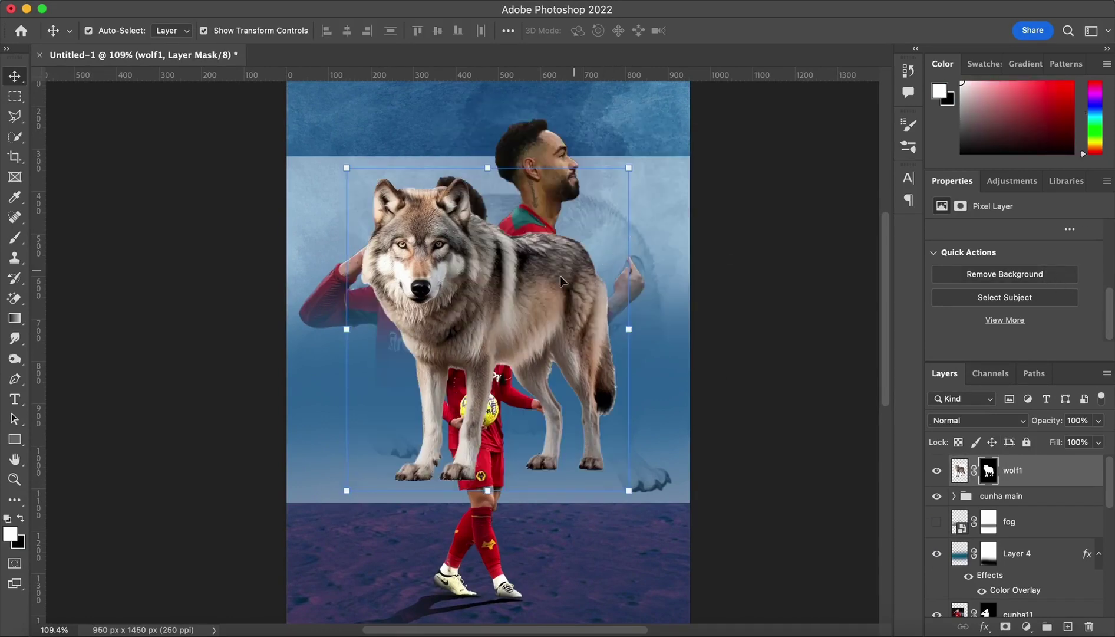
{"action": "left_click_drag", "start_coordinate": [628, 168], "coordinate": [470, 351]}
{"action": "left_click_drag", "start_coordinate": [417, 404], "coordinate": [374, 448]}
Step: Move the wolf2 layer to the top of the stack and remove its background
{"action": "left_click", "coordinate": [1064, 470]}
{"action": "scroll", "coordinate": [1036, 563], "scroll_direction": "down", "scroll_amount": 10}
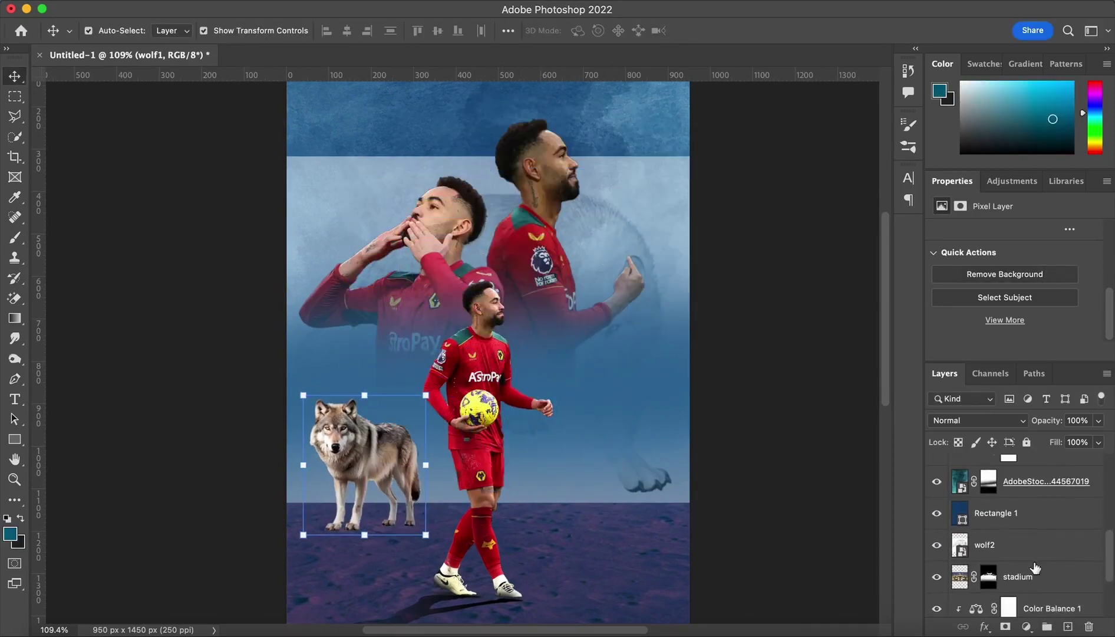
{"action": "left_click_drag", "start_coordinate": [1036, 549], "coordinate": [1056, 458]}
{"action": "scroll", "coordinate": [1053, 321], "scroll_direction": "down", "scroll_amount": 5}
{"action": "left_click", "coordinate": [1026, 265]}
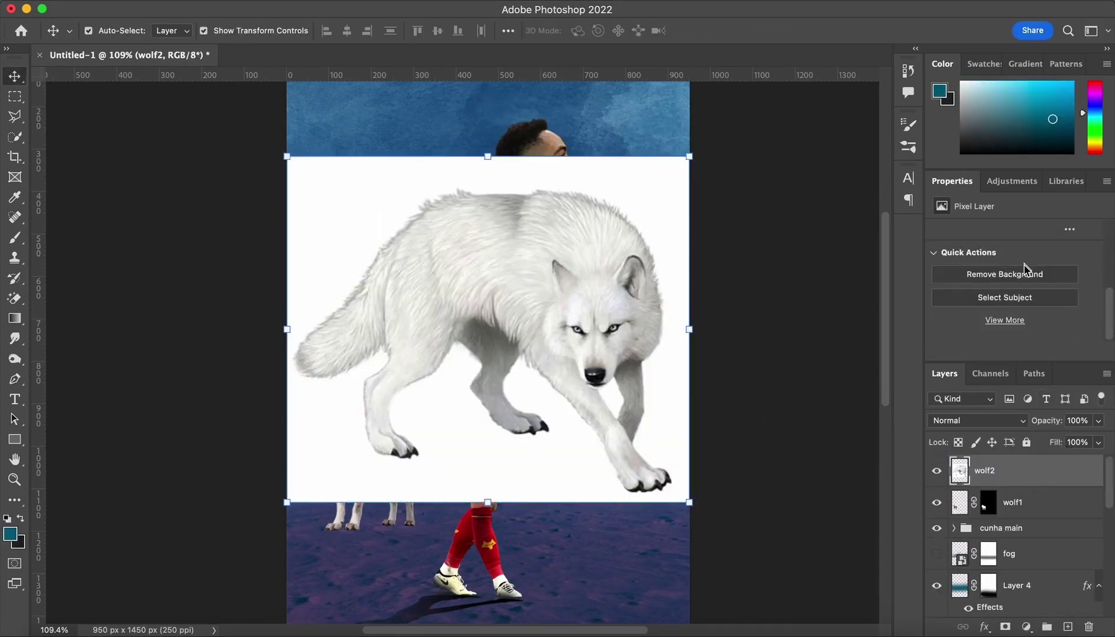
{"action": "left_click", "coordinate": [1005, 297]}
{"action": "left_click", "coordinate": [1005, 274]}
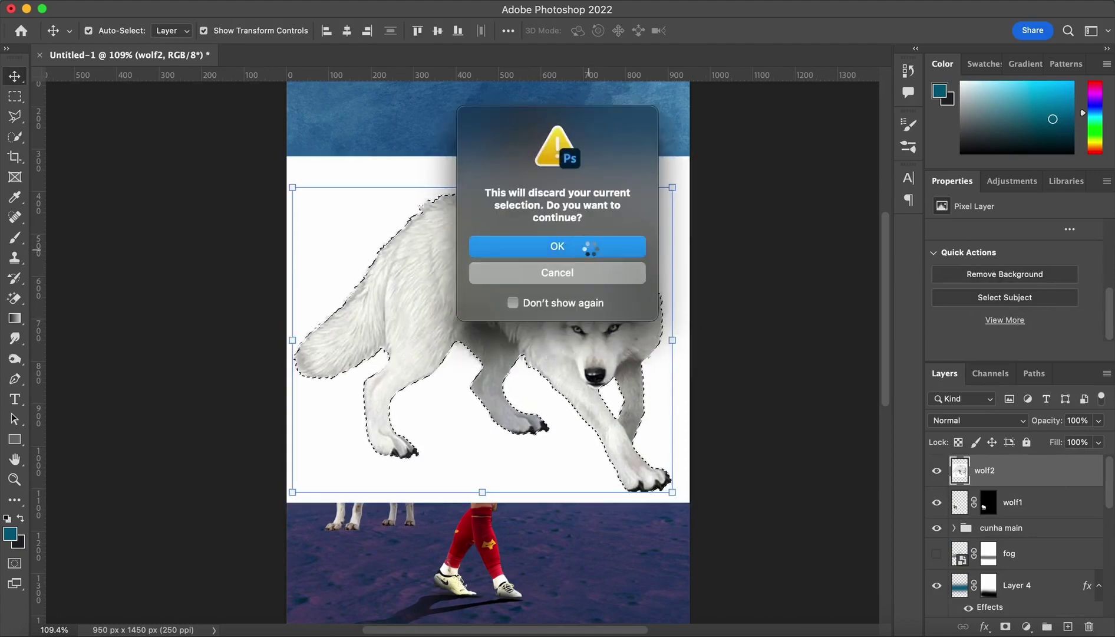
{"action": "left_click", "coordinate": [591, 248]}
Step: Scale down the white wolf and move it to the right side of the central player
{"action": "scroll", "coordinate": [590, 250], "scroll_direction": "down", "scroll_amount": 5}
{"action": "left_click_drag", "start_coordinate": [605, 231], "coordinate": [502, 321]}
{"action": "left_click_drag", "start_coordinate": [456, 367], "coordinate": [544, 393]}
Step: Select the wolf1 and wolf2 layers together and move them between Rectangle 1 and stadium
{"action": "left_click", "coordinate": [1028, 503], "text": "super"}
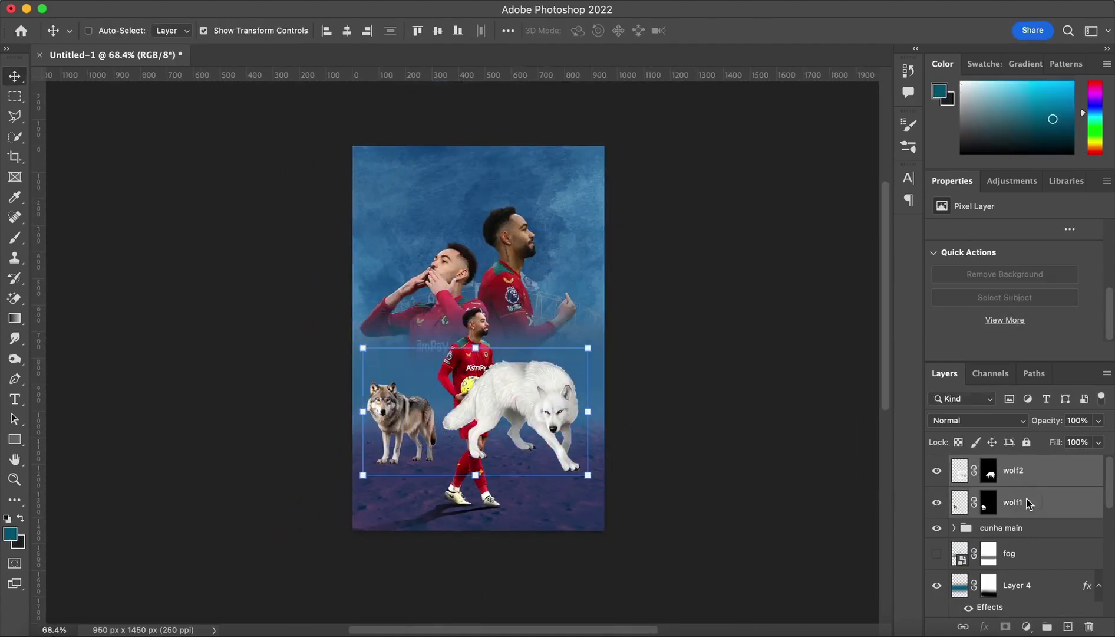
{"action": "left_click_drag", "start_coordinate": [1027, 503], "coordinate": [1083, 525]}
{"action": "left_click", "coordinate": [764, 465]}
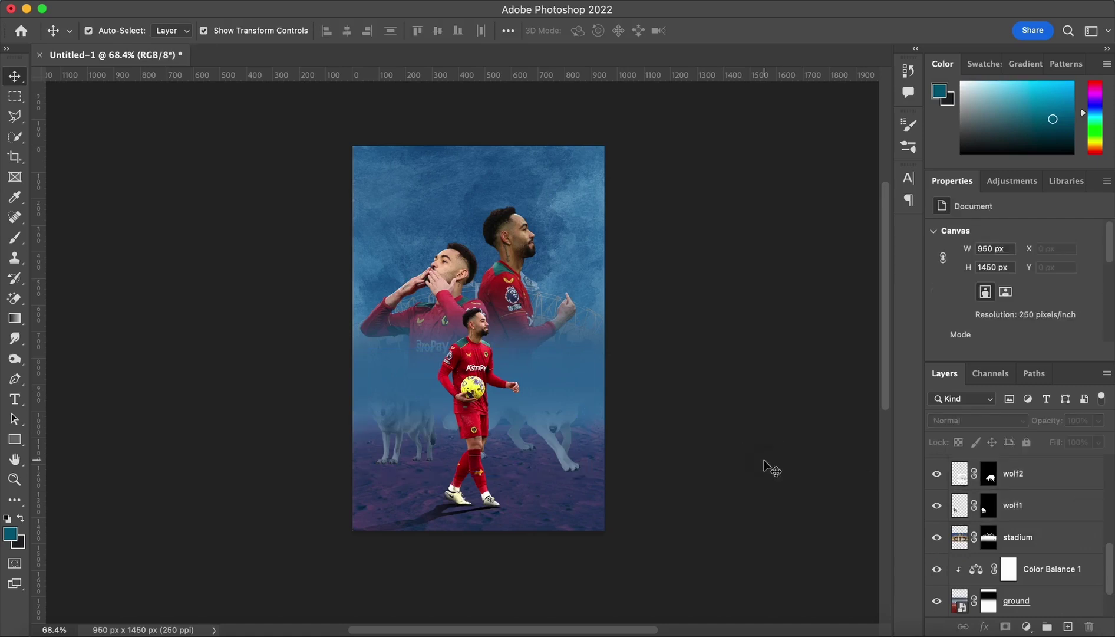
Step: Scale the wolf2 layer to about 286 × 246 px and position it on the ground right of the central player
{"action": "scroll", "coordinate": [438, 461], "scroll_direction": "up", "scroll_amount": 3}
{"action": "left_click", "coordinate": [438, 461]}
{"action": "scroll", "coordinate": [1061, 504], "scroll_direction": "down", "scroll_amount": 3}
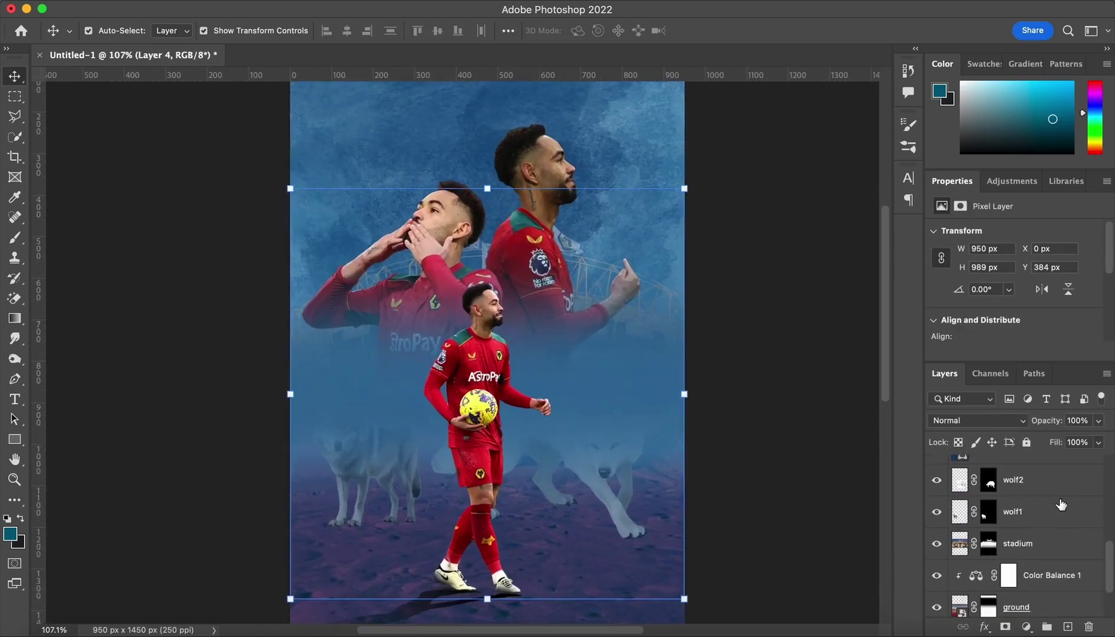
{"action": "left_click", "coordinate": [1030, 479]}
{"action": "key", "text": "ctrl+t"}
{"action": "left_click_drag", "start_coordinate": [654, 350], "coordinate": [578, 416]}
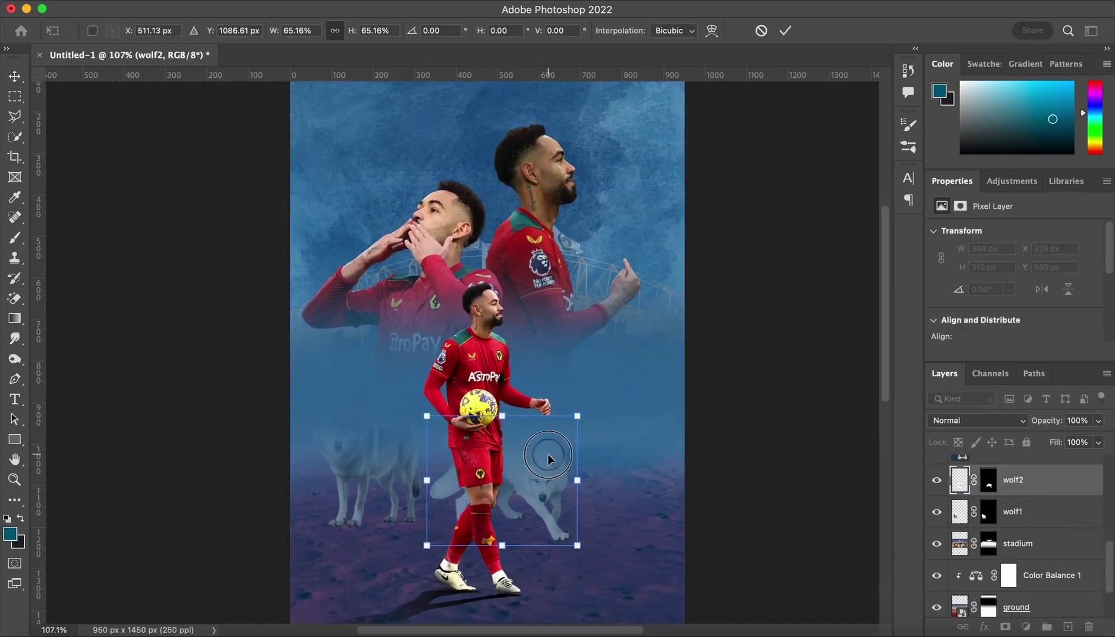
{"action": "left_click_drag", "start_coordinate": [502, 466], "coordinate": [638, 434]}
{"action": "left_click_drag", "start_coordinate": [667, 394], "coordinate": [593, 405]}
{"action": "scroll", "coordinate": [687, 411], "scroll_direction": "down", "scroll_amount": 3}
{"action": "left_click_drag", "start_coordinate": [573, 444], "coordinate": [578, 436]}
{"action": "key", "text": "Return"}
Step: Scale the wolf1 layer to about 211 × 241 px and set it slightly farther back on the ground
{"action": "left_click", "coordinate": [1042, 520]}
{"action": "key", "text": "super+t"}
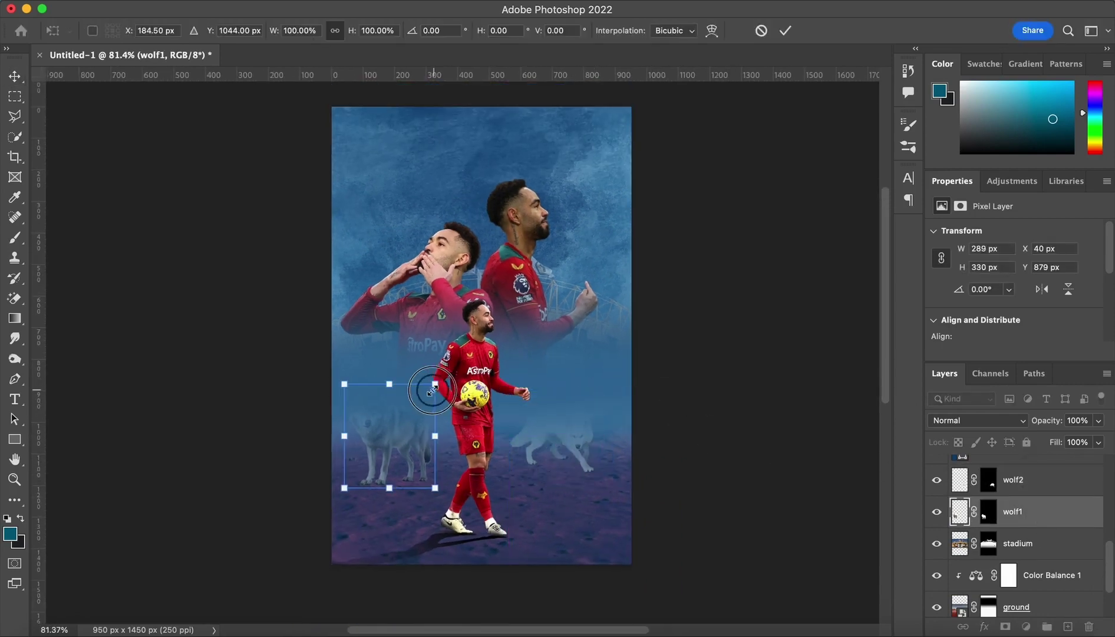
{"action": "left_click_drag", "start_coordinate": [436, 385], "coordinate": [411, 412]}
{"action": "left_click_drag", "start_coordinate": [388, 442], "coordinate": [394, 428]}
{"action": "key", "text": "Return"}
Step: Clear the haze over the wolves by painting black on the AdobeStock_244567019 and Layer 4 masks with a soft 412 px brush
{"action": "scroll", "coordinate": [1031, 522], "scroll_direction": "up", "scroll_amount": 10}
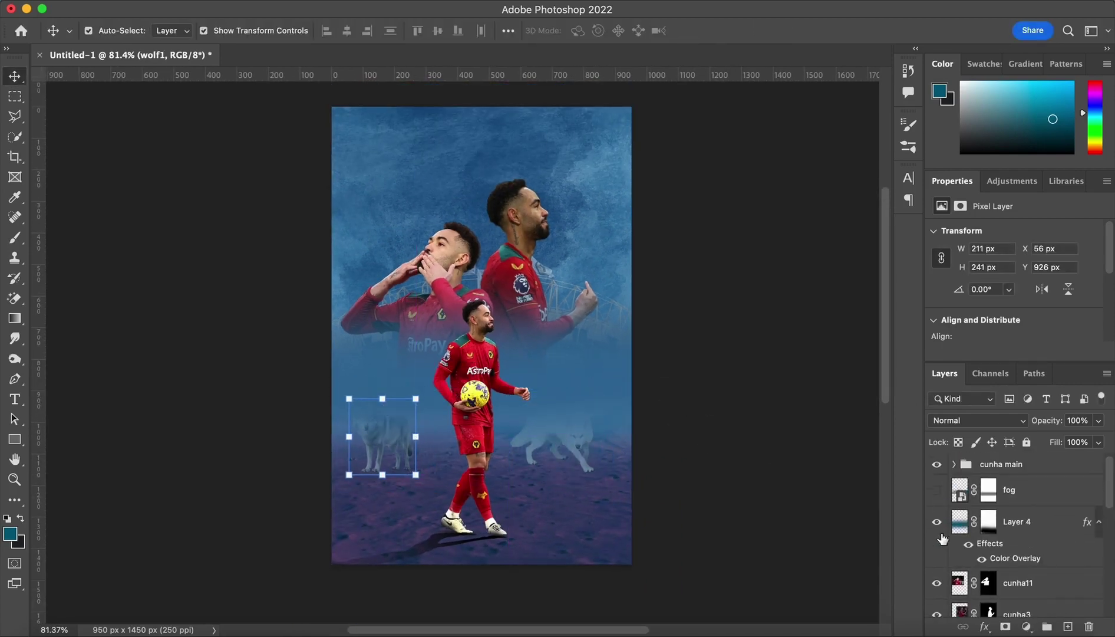
{"action": "left_click", "coordinate": [939, 524]}
{"action": "left_click", "coordinate": [939, 524]}
{"action": "scroll", "coordinate": [1006, 548], "scroll_direction": "down", "scroll_amount": 8}
{"action": "left_click", "coordinate": [988, 475]}
{"action": "key", "text": "b"}
{"action": "key", "text": "bracketright"}
{"action": "key", "text": "bracketright"}
{"action": "key", "text": "bracketright"}
{"action": "key", "text": "bracketright"}
{"action": "key", "text": "bracketright"}
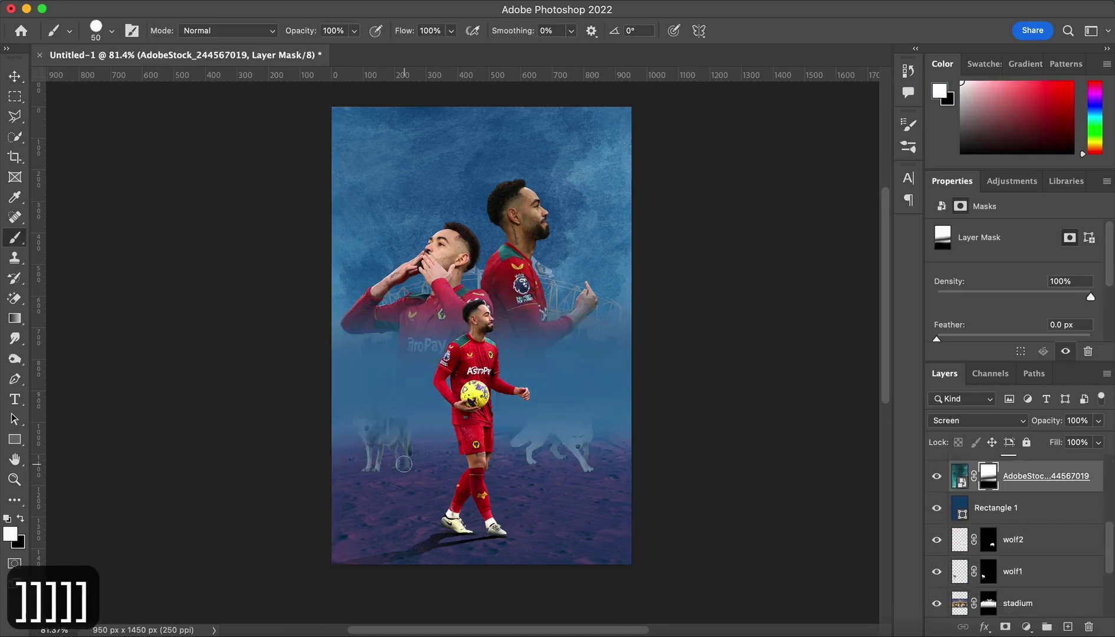
{"action": "right_click", "coordinate": [513, 440]}
{"action": "key", "text": "Return"}
{"action": "key", "text": "super+z"}
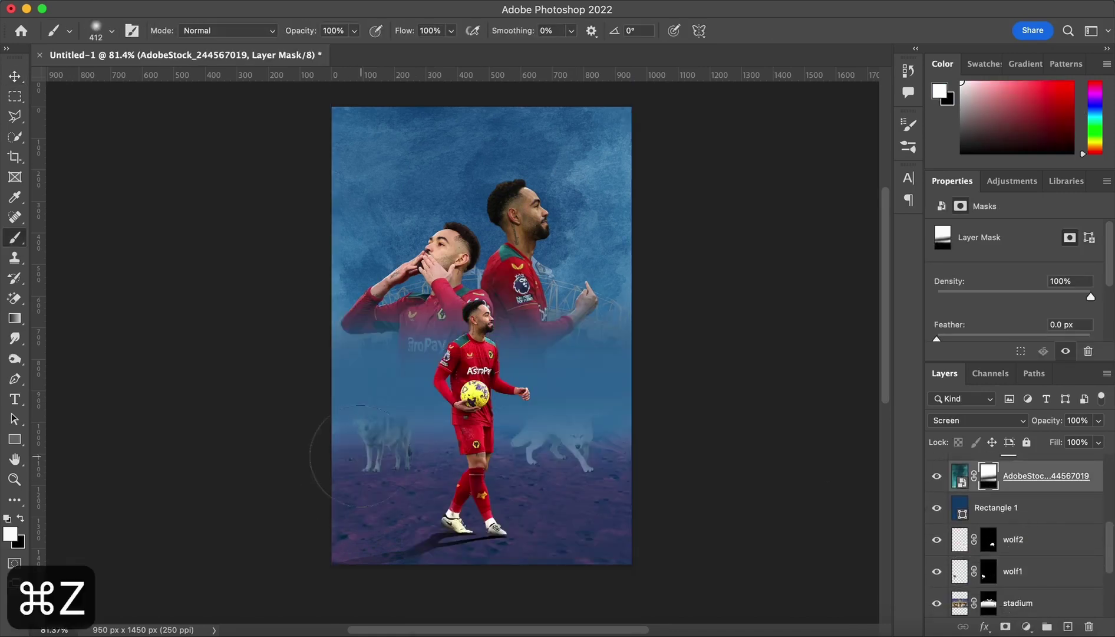
{"action": "key", "text": "x"}
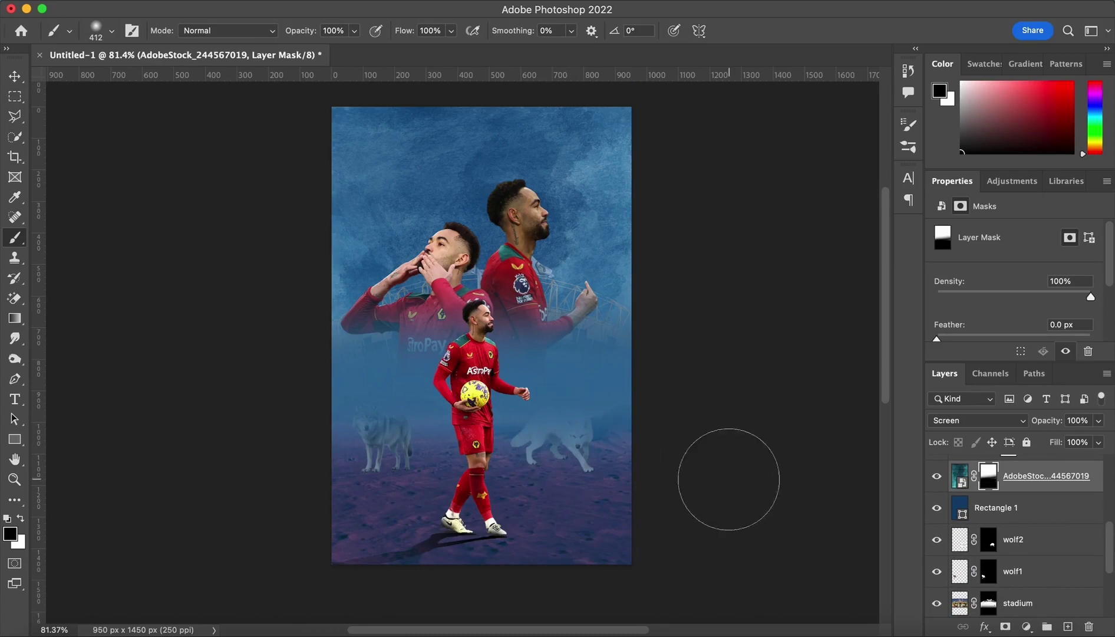
{"action": "scroll", "coordinate": [1047, 520], "scroll_direction": "up", "scroll_amount": 10}
{"action": "left_click", "coordinate": [991, 521]}
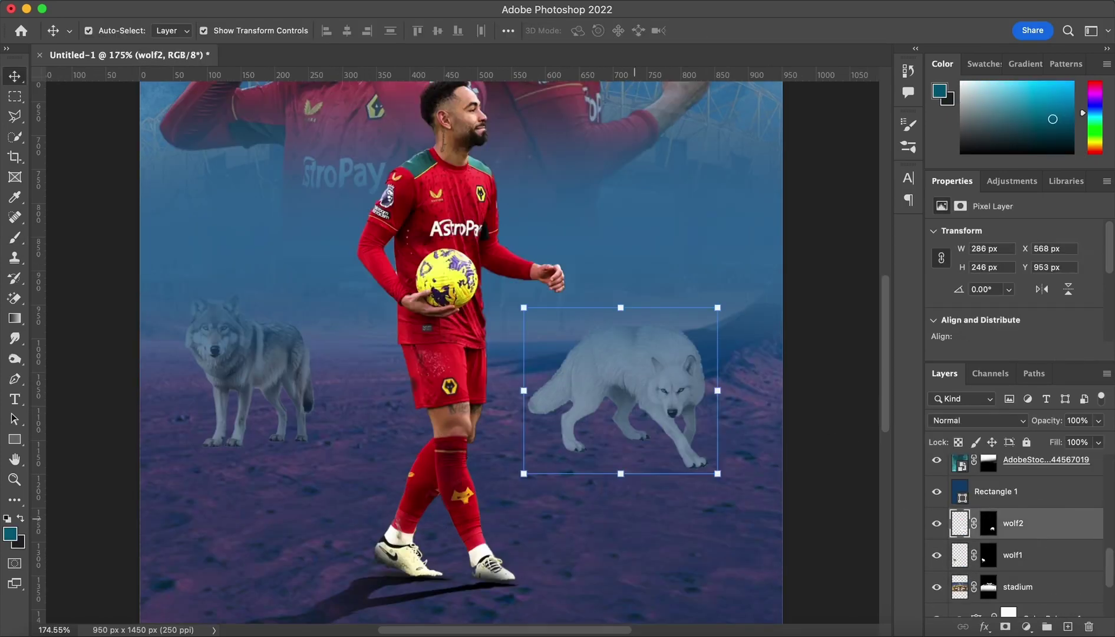
Step: Duplicate the wolf2 layer and darken the copy to a silhouette with Hue/Saturation Lightness at -95
{"action": "key", "text": "super+j"}
{"action": "key", "text": "super+u"}
{"action": "left_click_drag", "start_coordinate": [518, 273], "coordinate": [449, 279]}
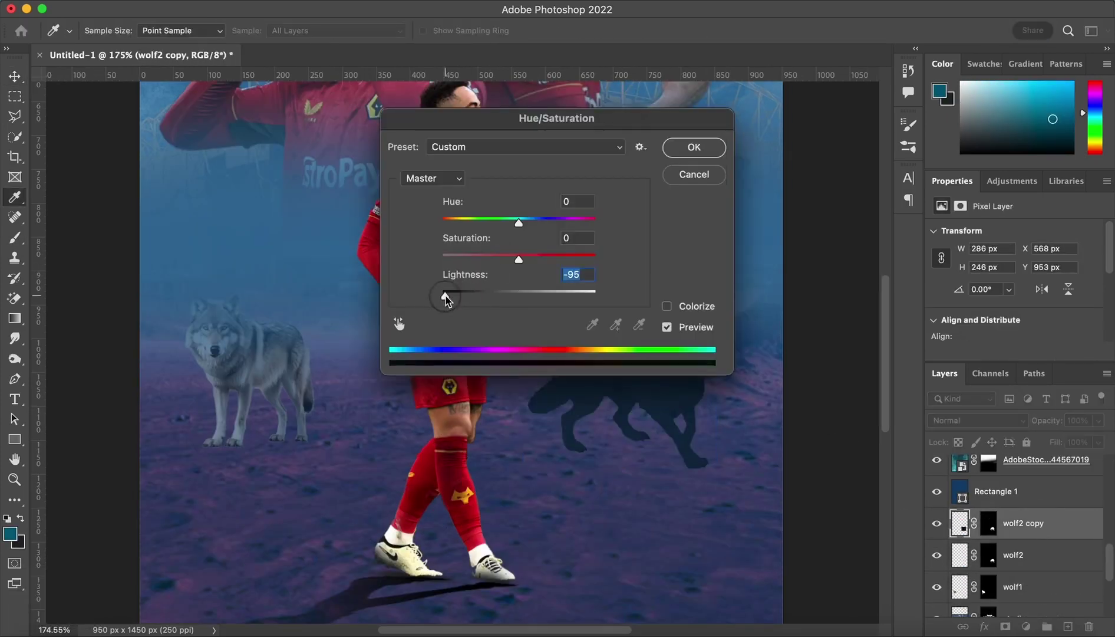
{"action": "left_click", "coordinate": [689, 145]}
Step: Flip the wolf2 copy silhouette vertically, then flatten and skew it into a ground shadow meeting the wolf's paws
{"action": "left_click_drag", "start_coordinate": [620, 308], "coordinate": [557, 538]}
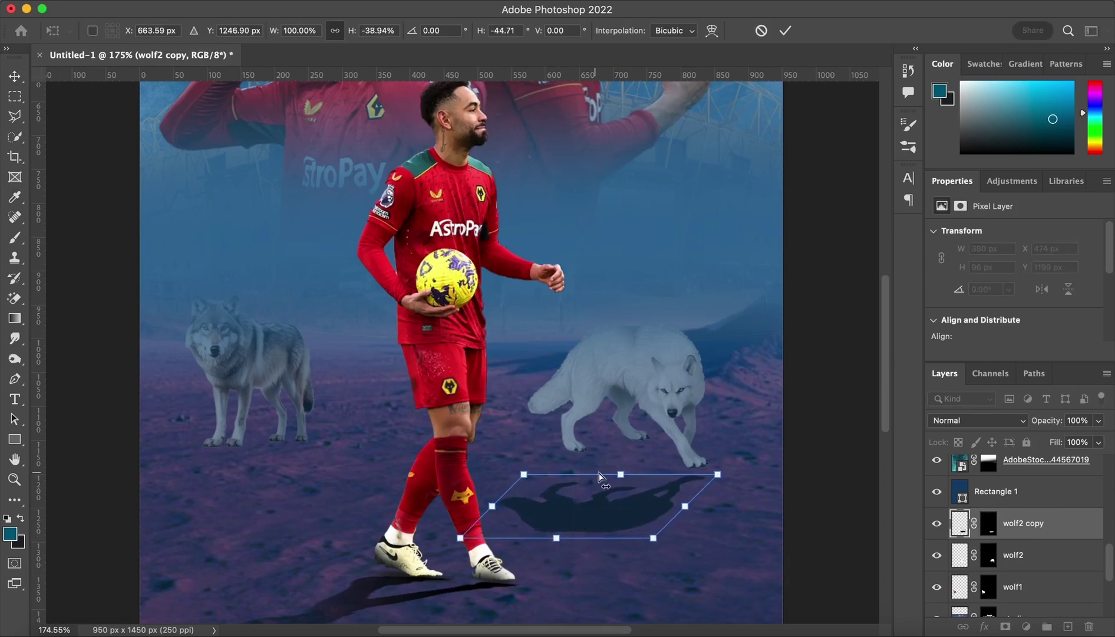
{"action": "mouse_move", "coordinate": [524, 474]}
{"action": "left_mouse_down"}
{"action": "mouse_move", "coordinate": [530, 462]}
{"action": "mouse_move", "coordinate": [530, 472]}
{"action": "left_mouse_up"}
{"action": "left_click_drag", "start_coordinate": [600, 514], "coordinate": [602, 484]}
{"action": "left_click_drag", "start_coordinate": [720, 442], "coordinate": [712, 449]}
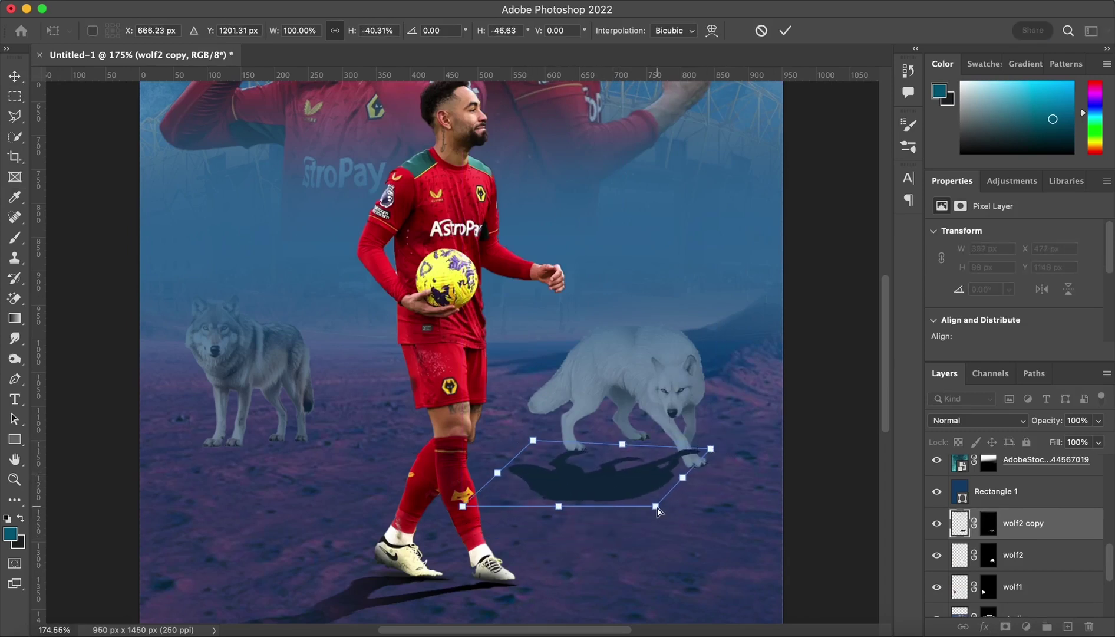
{"action": "left_click_drag", "start_coordinate": [656, 507], "coordinate": [683, 506]}
{"action": "left_click_drag", "start_coordinate": [628, 450], "coordinate": [626, 433]}
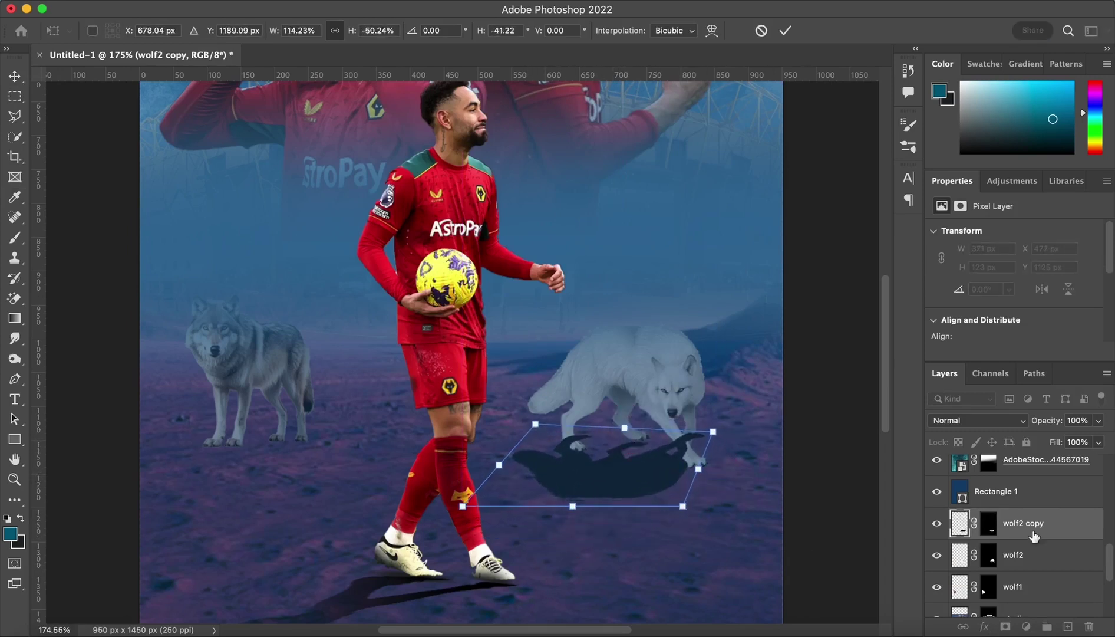
{"action": "key", "text": "Return"}
Step: Place the wolf2 copy layer beneath wolf2 and reshape the shadow to about 372 × 129 px
{"action": "left_click_drag", "start_coordinate": [1034, 535], "coordinate": [1066, 579]}
{"action": "left_click_drag", "start_coordinate": [717, 429], "coordinate": [714, 429]}
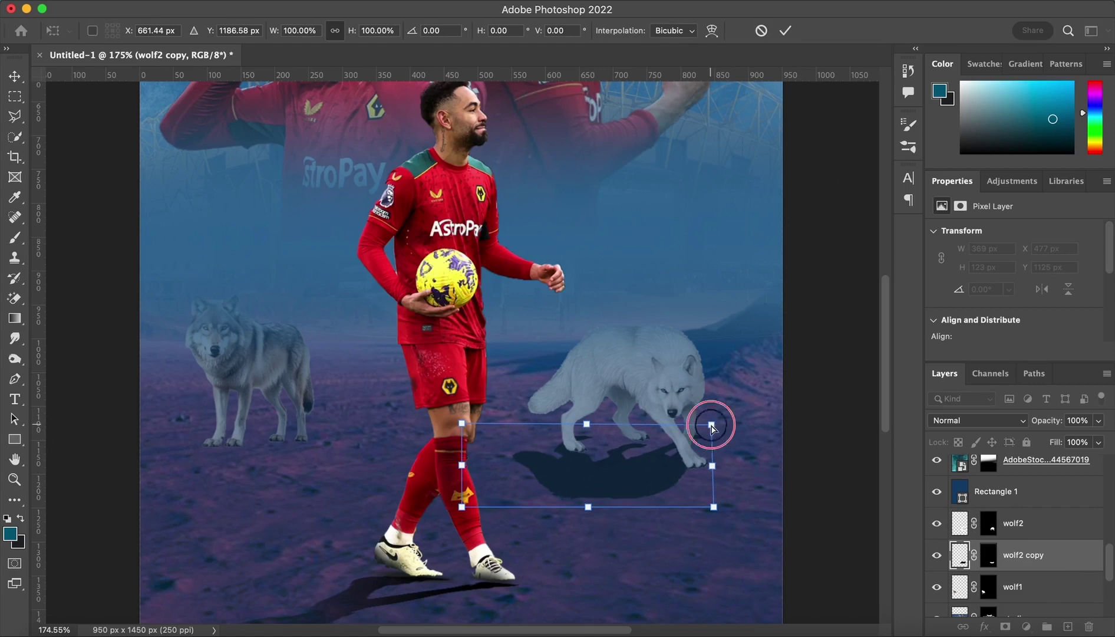
{"action": "key", "text": "super+z"}
{"action": "mouse_move", "coordinate": [586, 423]}
{"action": "left_mouse_down"}
{"action": "mouse_move", "coordinate": [592, 432]}
{"action": "mouse_move", "coordinate": [587, 422]}
{"action": "mouse_move", "coordinate": [627, 397]}
{"action": "left_mouse_up"}
Step: Target the wolf2 copy layer mask and set the brush size to 90 px
{"action": "left_click", "coordinate": [988, 558]}
{"action": "key", "text": "b"}
{"action": "key", "text": "bracketleft"}
{"action": "key", "text": "bracketleft"}
{"action": "key", "text": "bracketleft"}
{"action": "key", "text": "bracketleft"}
{"action": "key", "text": "bracketleft"}
{"action": "key", "text": "bracketleft"}
{"action": "key", "text": "bracketleft"}
{"action": "key", "text": "bracketleft"}
{"action": "right_click", "coordinate": [763, 477]}
{"action": "left_click", "coordinate": [815, 487]}
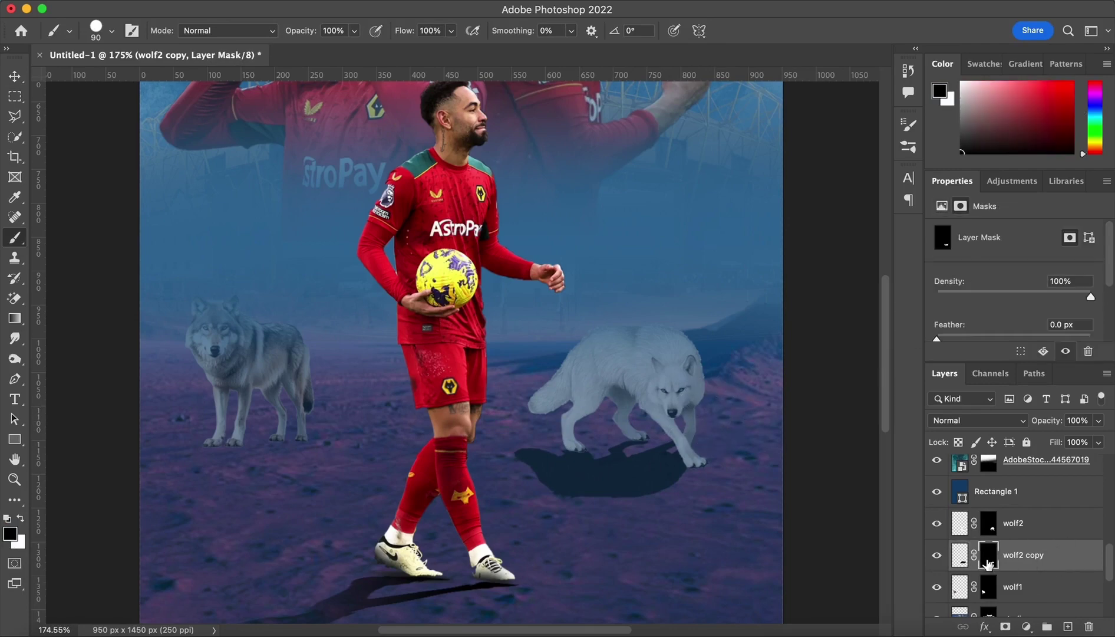
Step: Change the gradient's start colour to black and fade the wolf2 copy shadow with a black-to-transparent gradient on its mask
{"action": "key", "text": "g"}
{"action": "key", "text": "super+z"}
{"action": "left_click", "coordinate": [126, 34]}
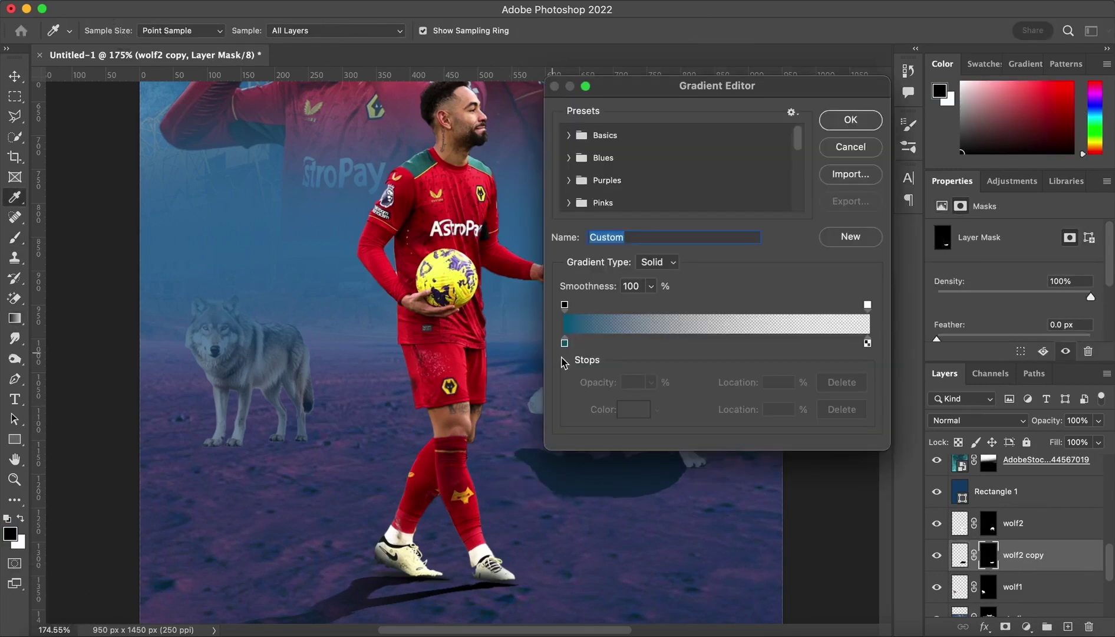
{"action": "double_click", "coordinate": [565, 343]}
{"action": "left_click", "coordinate": [712, 399]}
{"action": "left_click", "coordinate": [1062, 194]}
{"action": "left_click", "coordinate": [864, 120]}
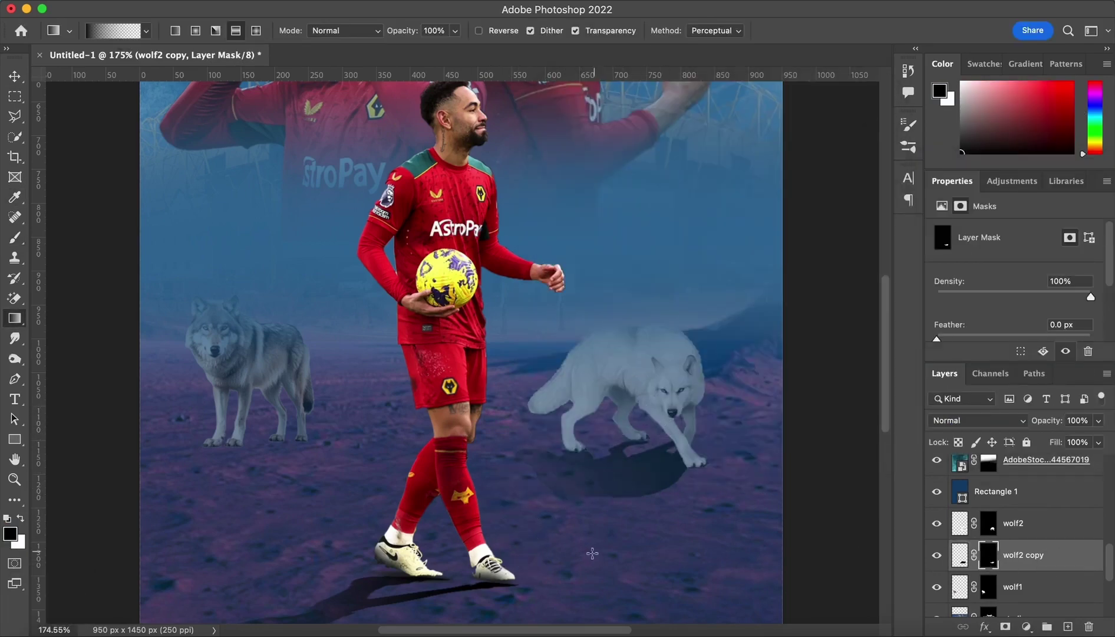
{"action": "scroll", "coordinate": [636, 393], "scroll_direction": "down", "scroll_amount": 3}
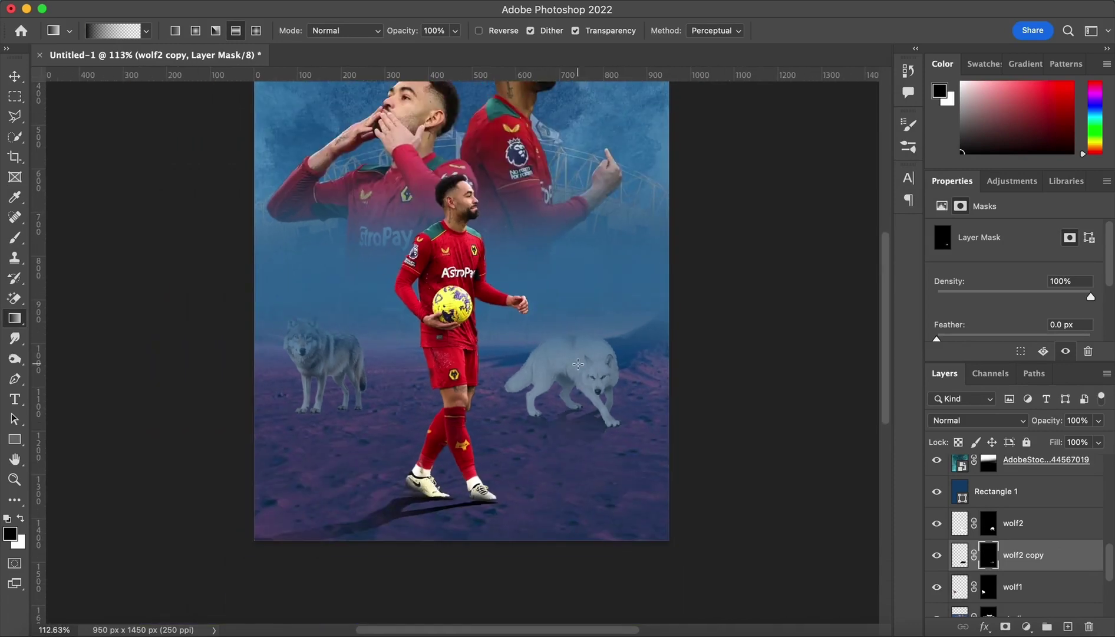
Step: Add a layer above wolf2 copy and dab a soft black spot with a 90 px Soft Round brush
{"action": "key", "text": "b"}
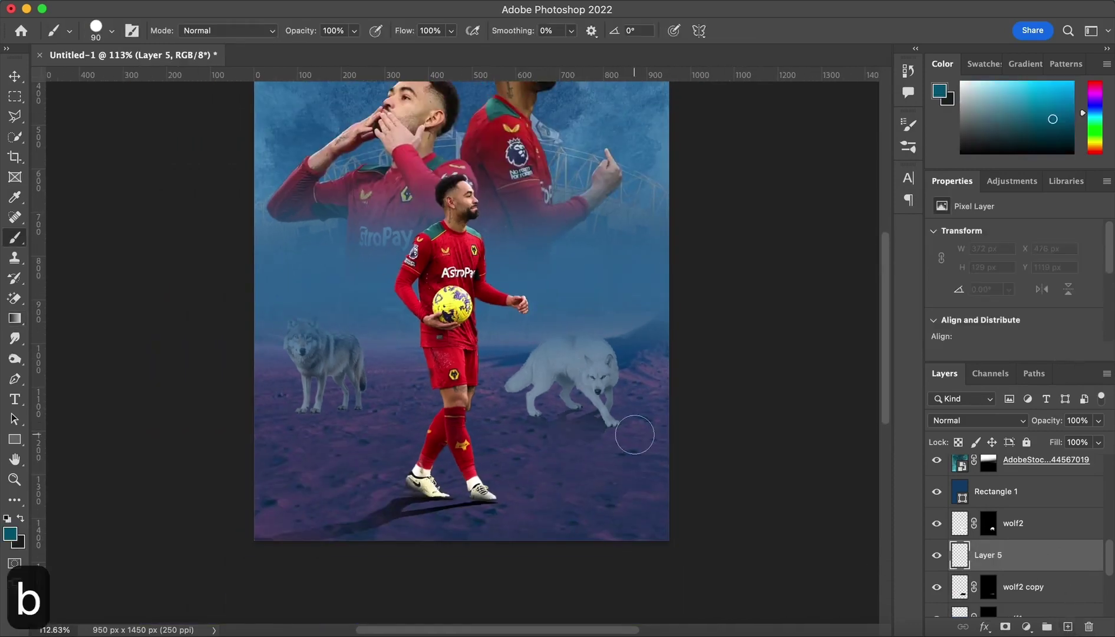
{"action": "scroll", "coordinate": [629, 428], "scroll_direction": "up", "scroll_amount": 2}
{"action": "right_click", "coordinate": [646, 359]}
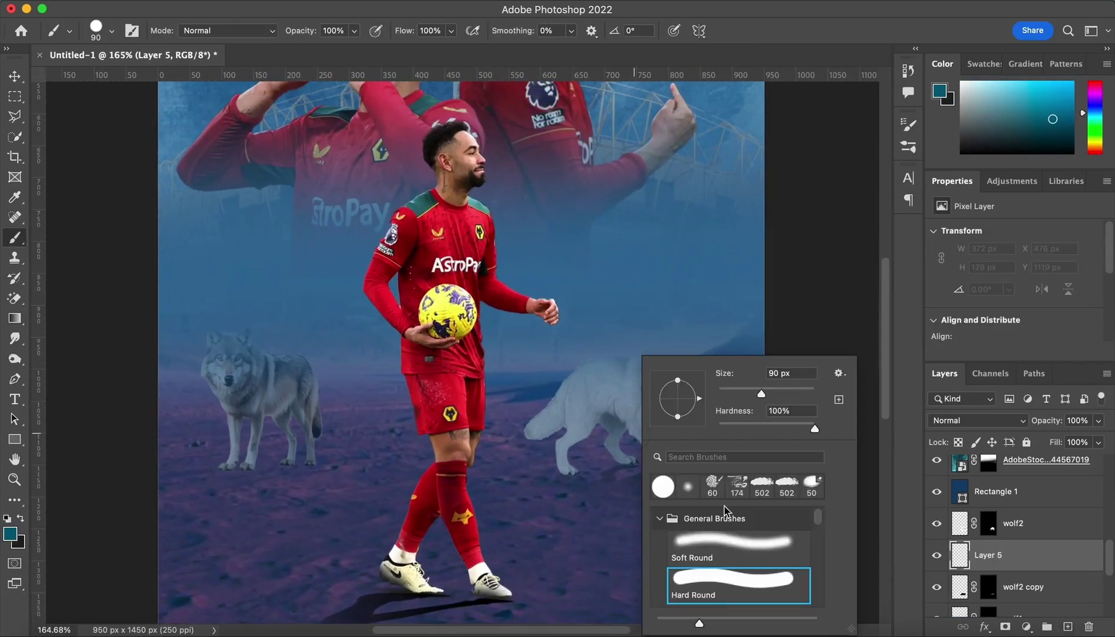
{"action": "left_click", "coordinate": [894, 244]}
{"action": "key", "text": "super+z"}
{"action": "key", "text": "x"}
{"action": "left_click", "coordinate": [554, 507]}
{"action": "key", "text": "super+z"}
{"action": "key", "text": "super+z"}
{"action": "key", "text": "super+z"}
{"action": "left_click", "coordinate": [559, 513]}
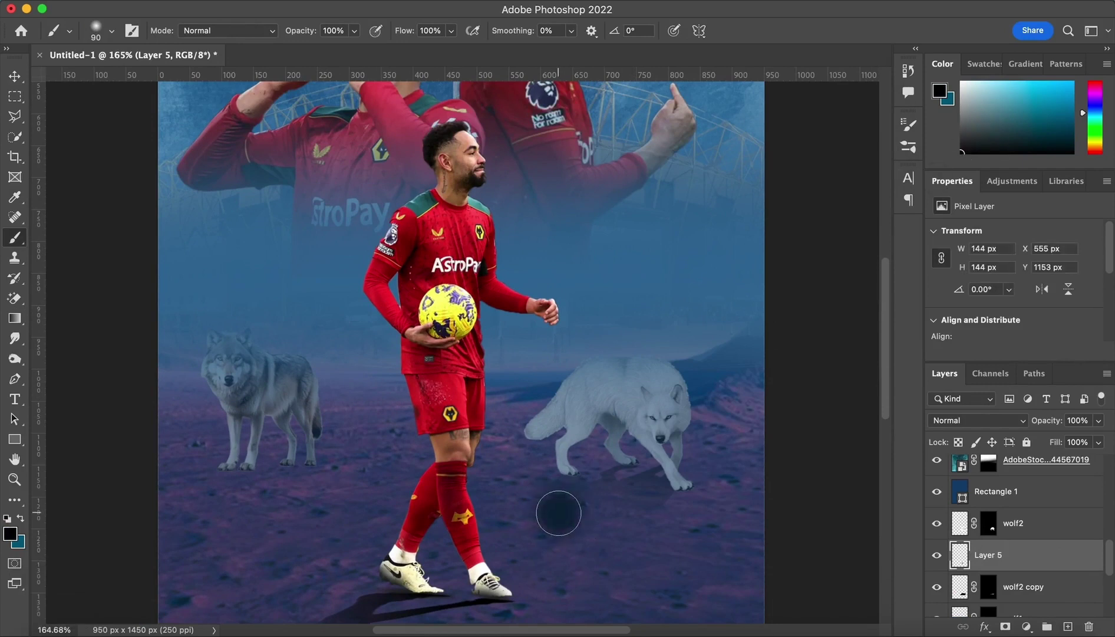
Step: Try to squash the black dab into a contact shadow under the wolf's paw, and delete its layer
{"action": "key", "text": "super+t"}
{"action": "mouse_move", "coordinate": [559, 451]}
{"action": "left_mouse_down"}
{"action": "mouse_move", "coordinate": [562, 551]}
{"action": "mouse_move", "coordinate": [687, 474]}
{"action": "left_mouse_up"}
{"action": "mouse_move", "coordinate": [652, 481]}
{"action": "left_mouse_down"}
{"action": "mouse_move", "coordinate": [664, 477]}
{"action": "mouse_move", "coordinate": [647, 487]}
{"action": "left_mouse_up"}
{"action": "key", "text": "Return"}
{"action": "key", "text": "b"}
{"action": "key", "text": "super+t"}
{"action": "key", "text": "Return"}
{"action": "key", "text": "BackSpace"}
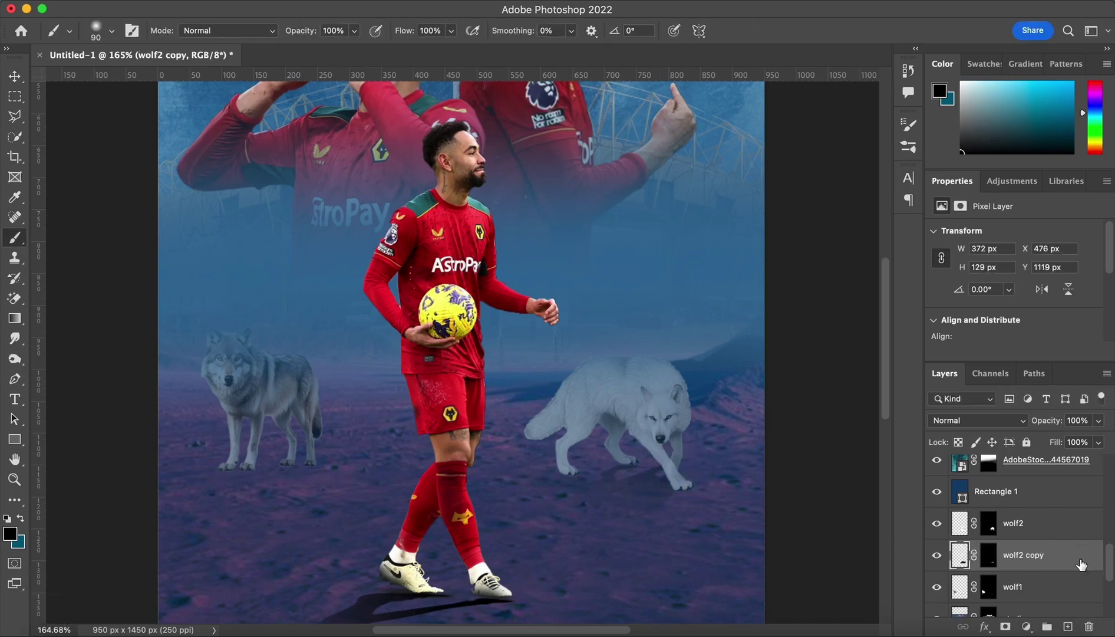
Step: Try to brighten the wolf with light grey paint on a new layer clipped to wolf2, and delete that layer
{"action": "left_click", "coordinate": [966, 530]}
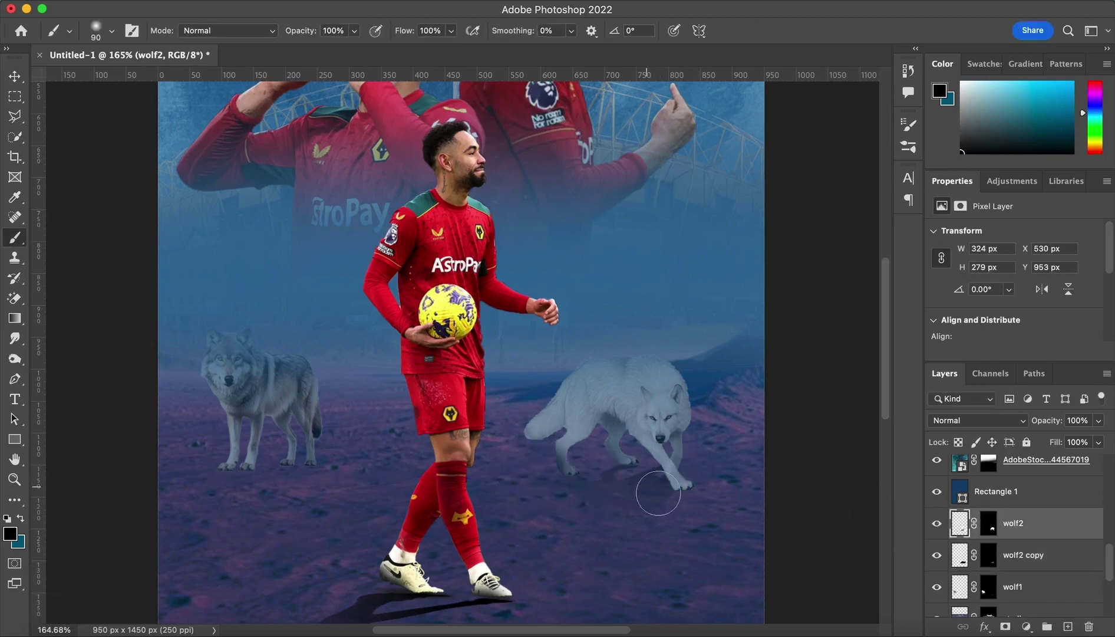
{"action": "scroll", "coordinate": [544, 491], "scroll_direction": "down", "scroll_amount": 3}
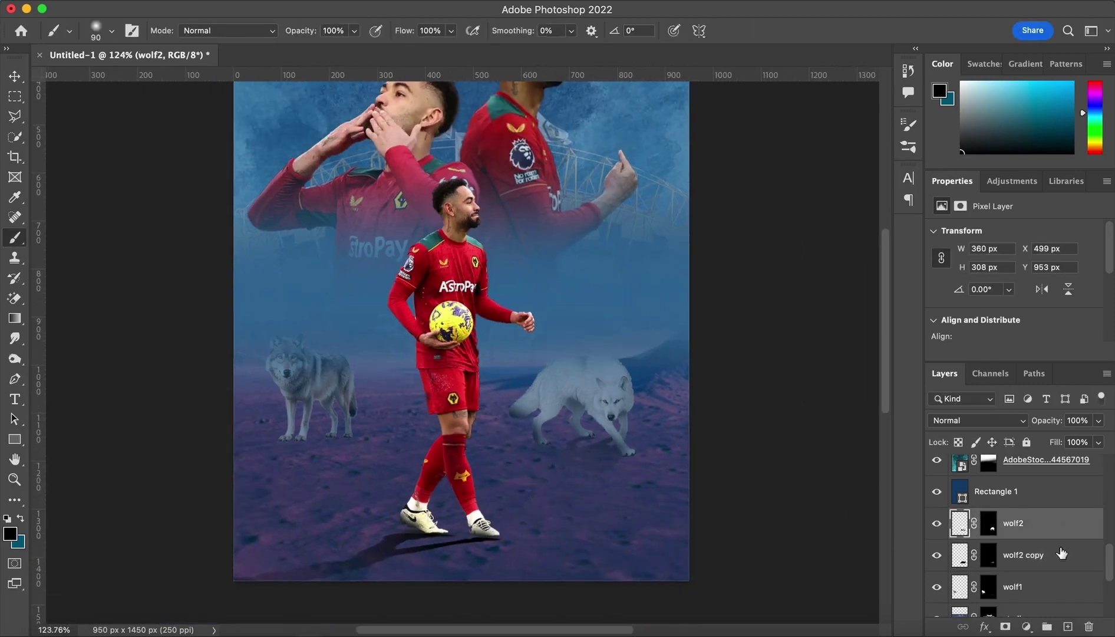
{"action": "left_click", "coordinate": [1068, 626]}
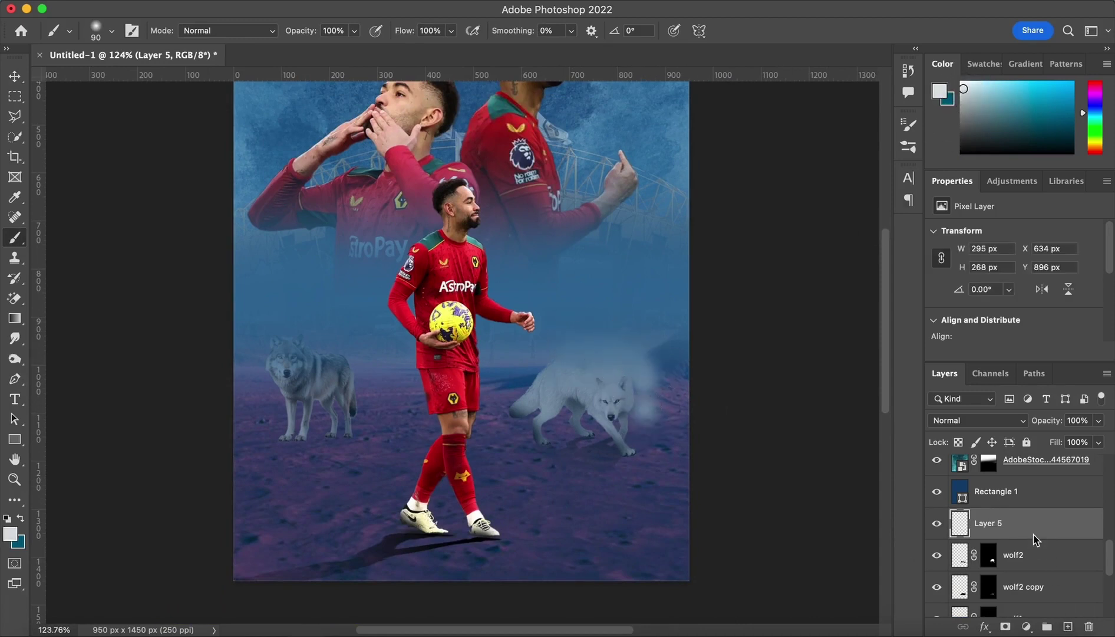
{"action": "key", "text": "super+z"}
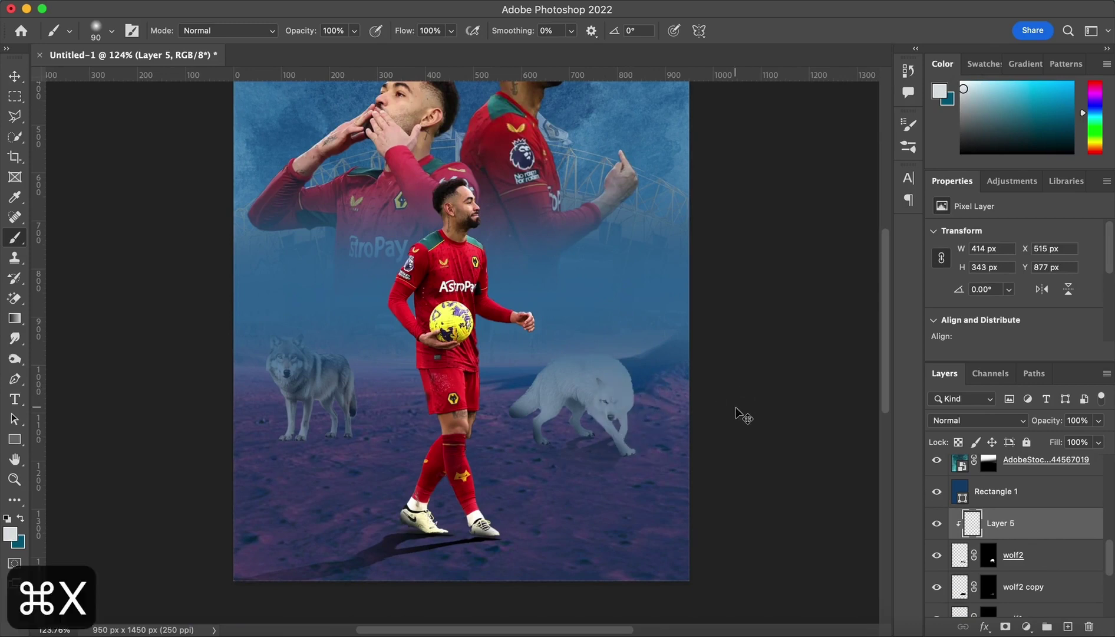
{"action": "key", "text": "BackSpace"}
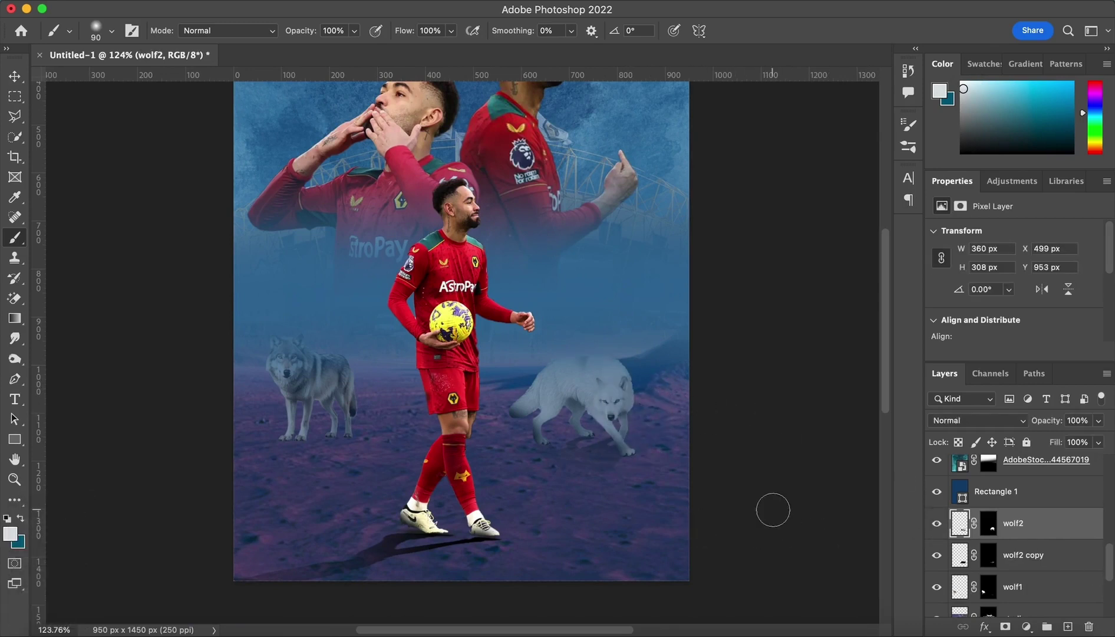
{"action": "scroll", "coordinate": [773, 510], "scroll_direction": "down", "scroll_amount": 3}
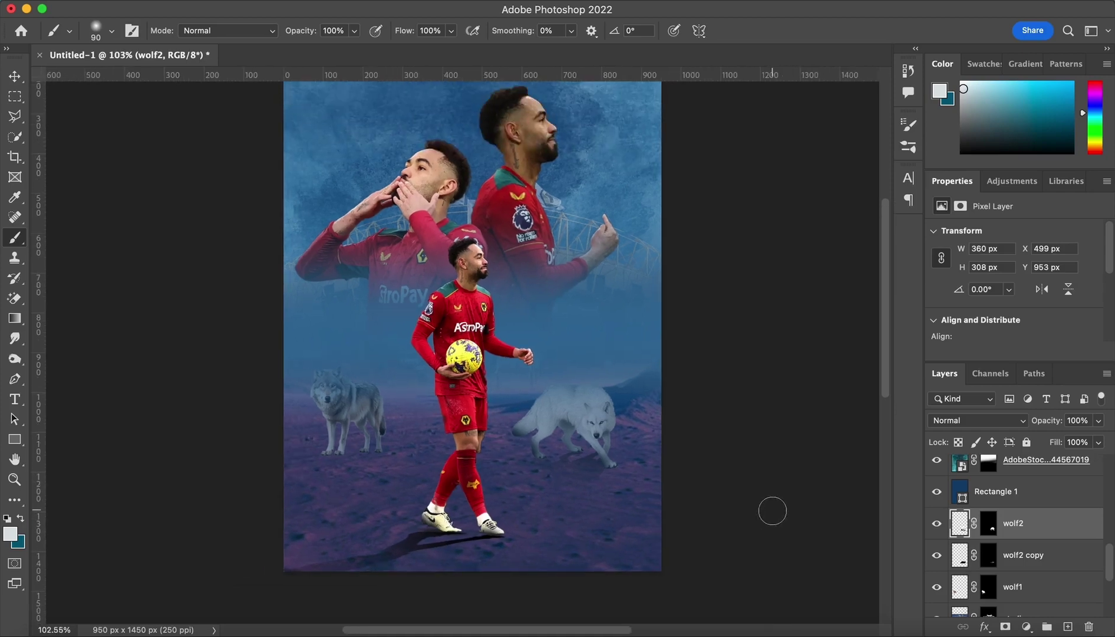
Step: Paint soft teal shading over the wolf on a new layer clipped to wolf2, using 30 px and 45 px brush sizes
{"action": "key", "text": "super+z"}
{"action": "key", "text": "x"}
{"action": "scroll", "coordinate": [732, 467], "scroll_direction": "up", "scroll_amount": 4}
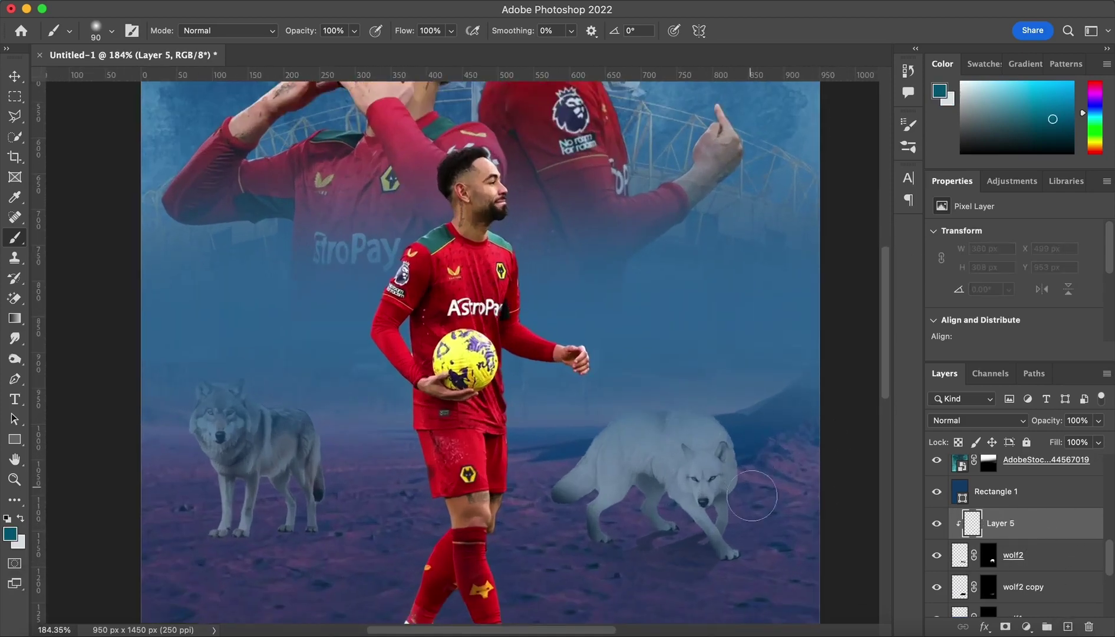
{"action": "key", "text": "bracketleft"}
{"action": "key", "text": "bracketleft"}
{"action": "key", "text": "bracketleft"}
{"action": "key", "text": "bracketleft"}
{"action": "key", "text": "bracketleft"}
{"action": "key", "text": "bracketleft"}
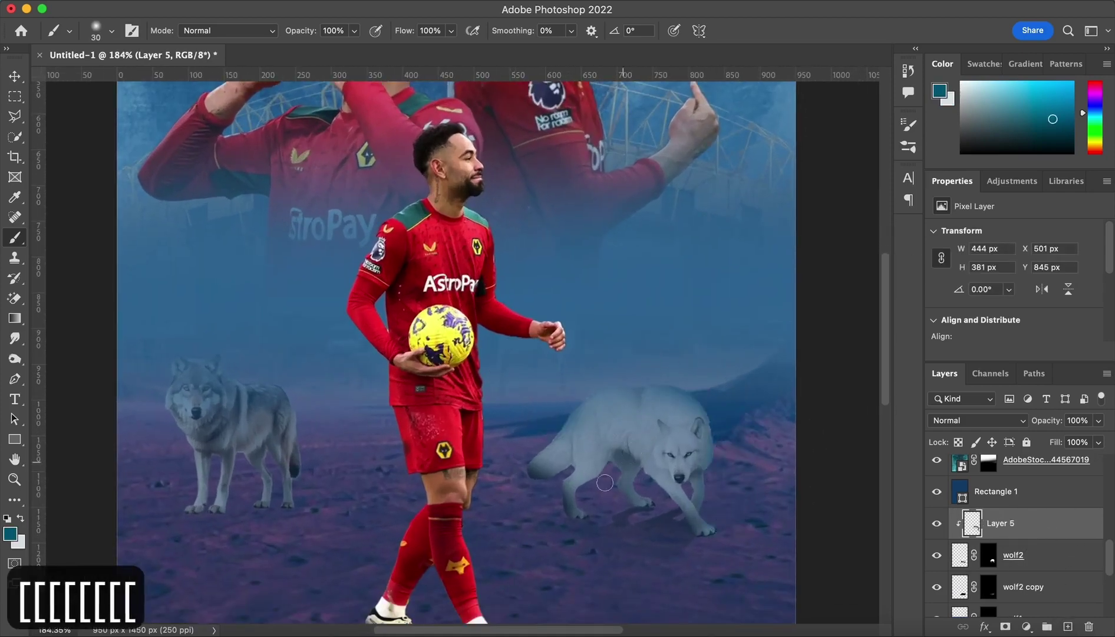
{"action": "key", "text": "bracketright"}
{"action": "key", "text": "bracketright"}
{"action": "key", "text": "bracketright"}
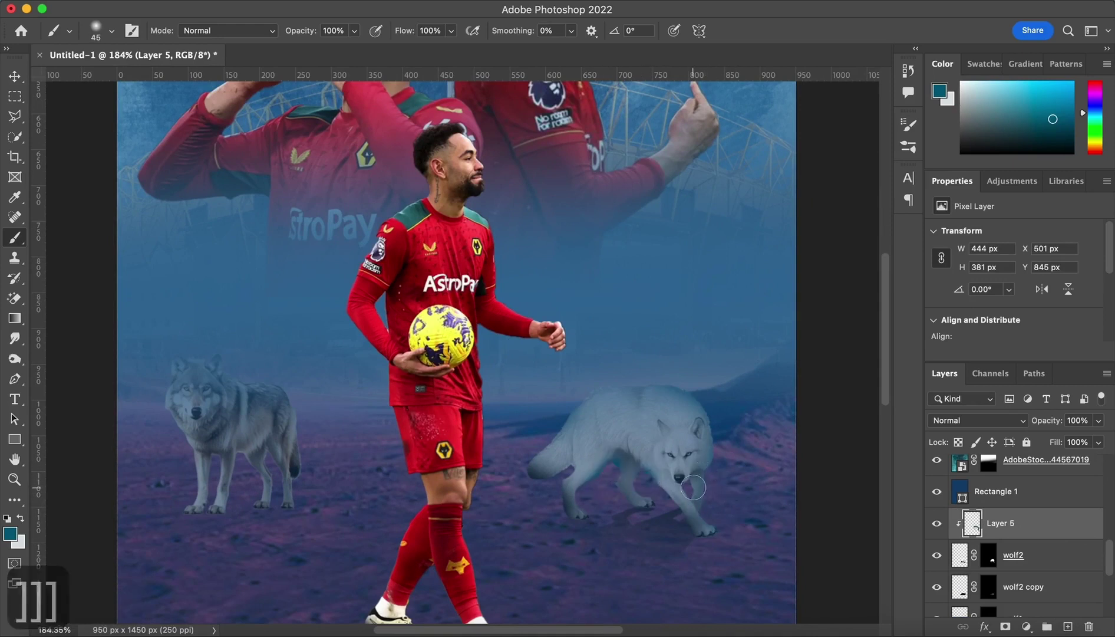
{"action": "key", "text": "super+z"}
Step: Set the clipped Layer 5 to the Overlay blend mode at 60% opacity
{"action": "left_click", "coordinate": [991, 420]}
{"action": "scroll", "coordinate": [993, 495], "scroll_direction": "down", "scroll_amount": 4}
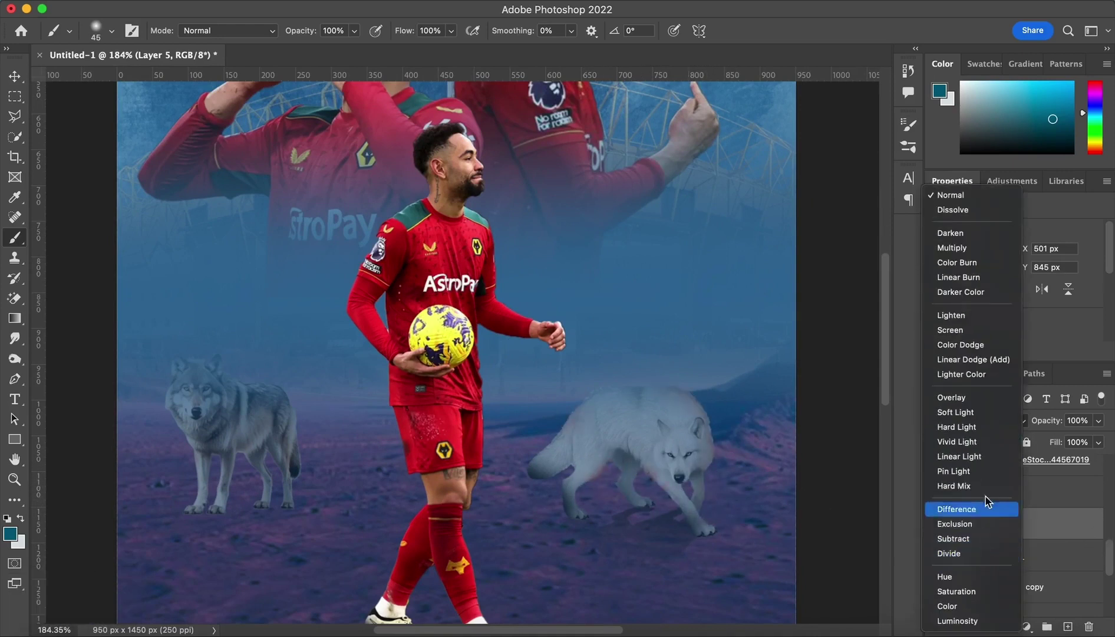
{"action": "left_click", "coordinate": [988, 399]}
{"action": "left_click_drag", "start_coordinate": [1045, 420], "coordinate": [1031, 422]}
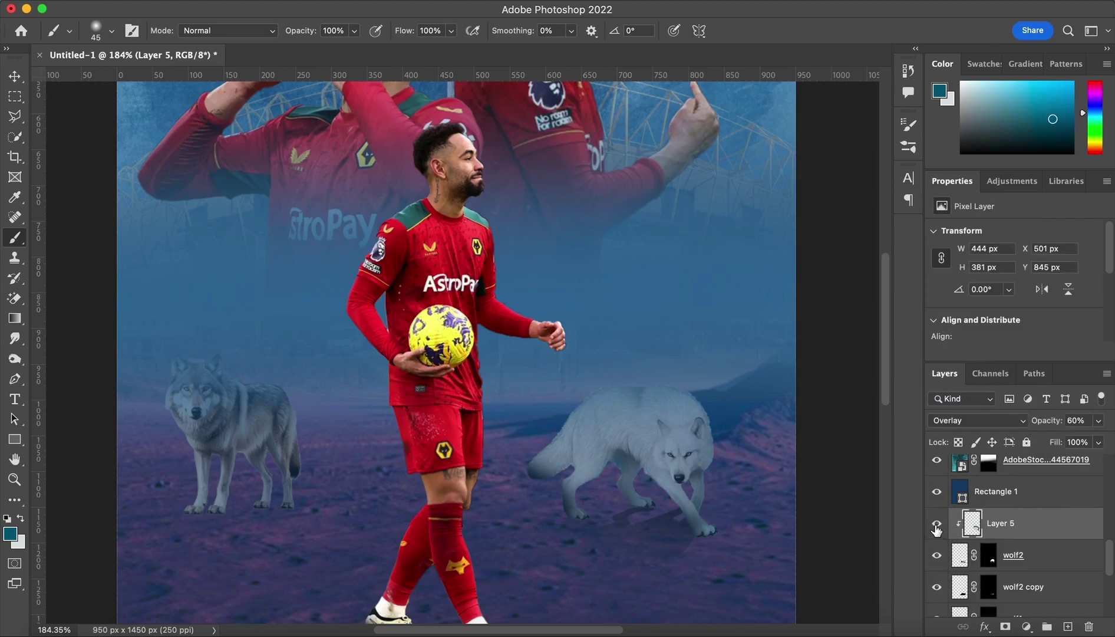
Step: Scale the wolf1 layer to about 204 × 232 px and shift it slightly toward the central player
{"action": "key", "text": "super+0"}
{"action": "key", "text": "v"}
{"action": "left_click", "coordinate": [791, 474]}
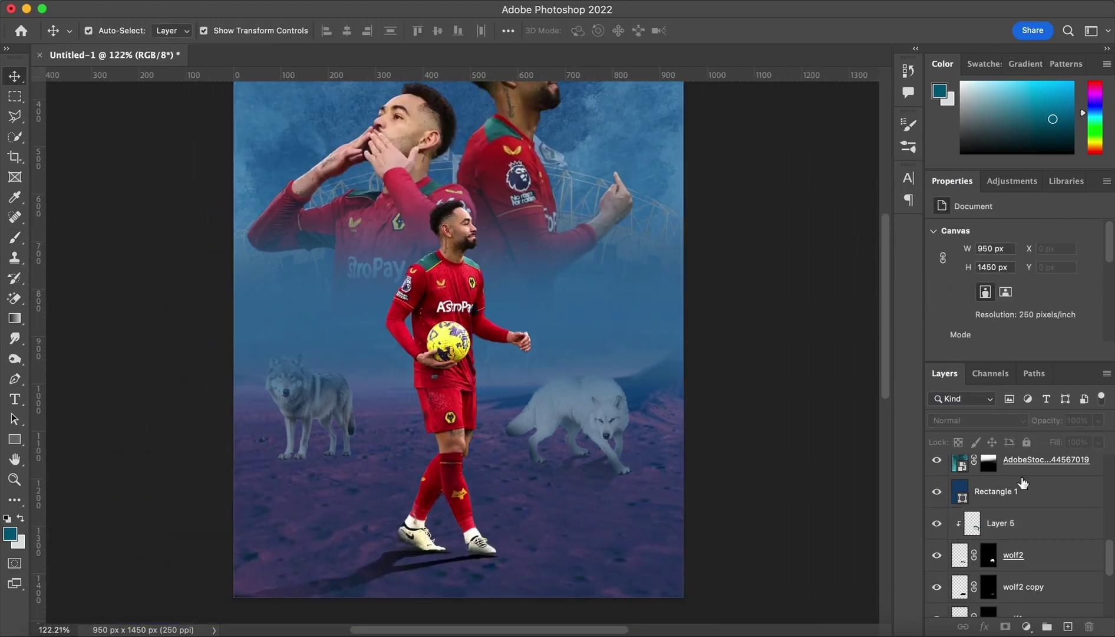
{"action": "scroll", "coordinate": [523, 438], "scroll_direction": "up", "scroll_amount": 2}
{"action": "scroll", "coordinate": [609, 463], "scroll_direction": "down", "scroll_amount": 3}
{"action": "left_click", "coordinate": [600, 462]}
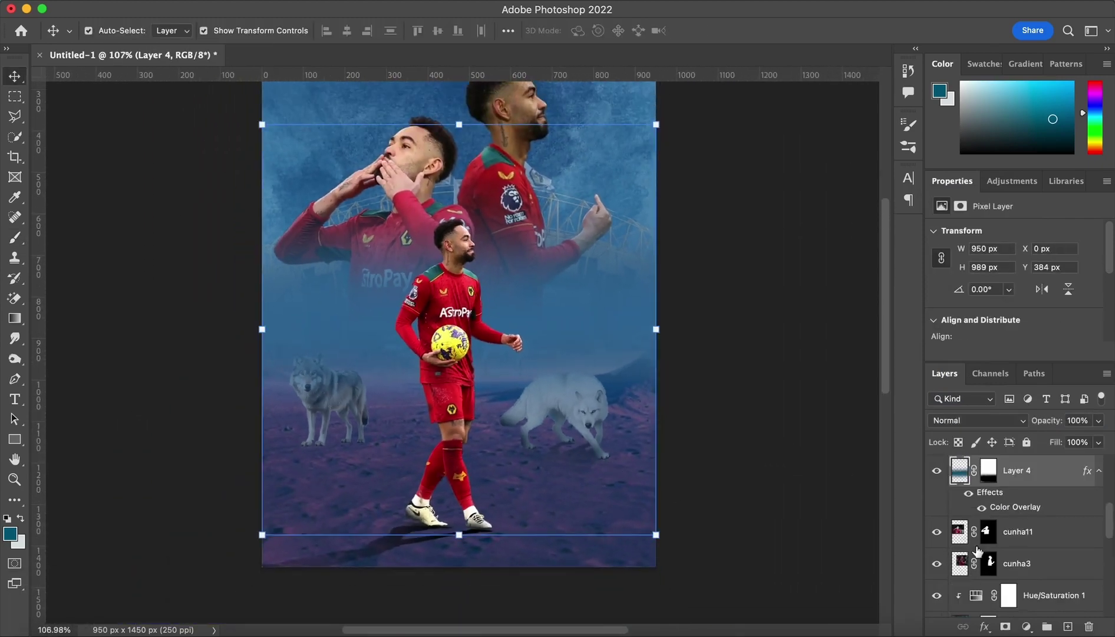
{"action": "scroll", "coordinate": [1066, 554], "scroll_direction": "down", "scroll_amount": 8}
{"action": "left_click", "coordinate": [1066, 554]}
{"action": "key", "text": "super+t"}
{"action": "left_click_drag", "start_coordinate": [329, 409], "coordinate": [333, 420]}
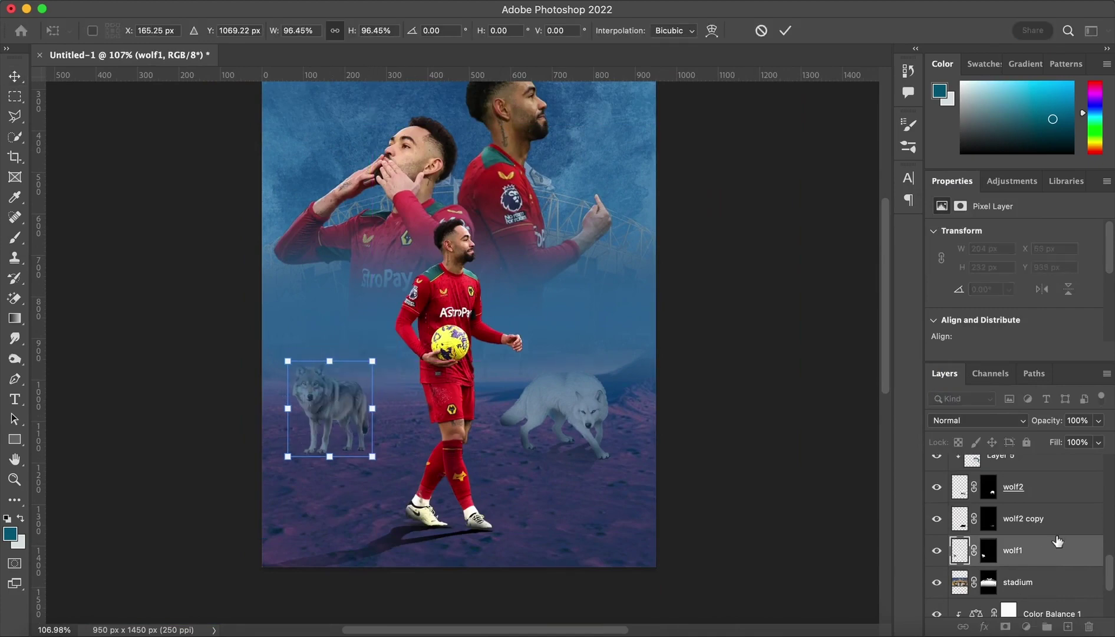
{"action": "key", "text": "Return"}
Step: Duplicate wolf1, place the copy beneath it, and darken the copy to a silhouette with Hue/Saturation Lightness
{"action": "key", "text": "super+j"}
{"action": "left_click_drag", "start_coordinate": [1045, 553], "coordinate": [1078, 589]}
{"action": "key", "text": "super+t"}
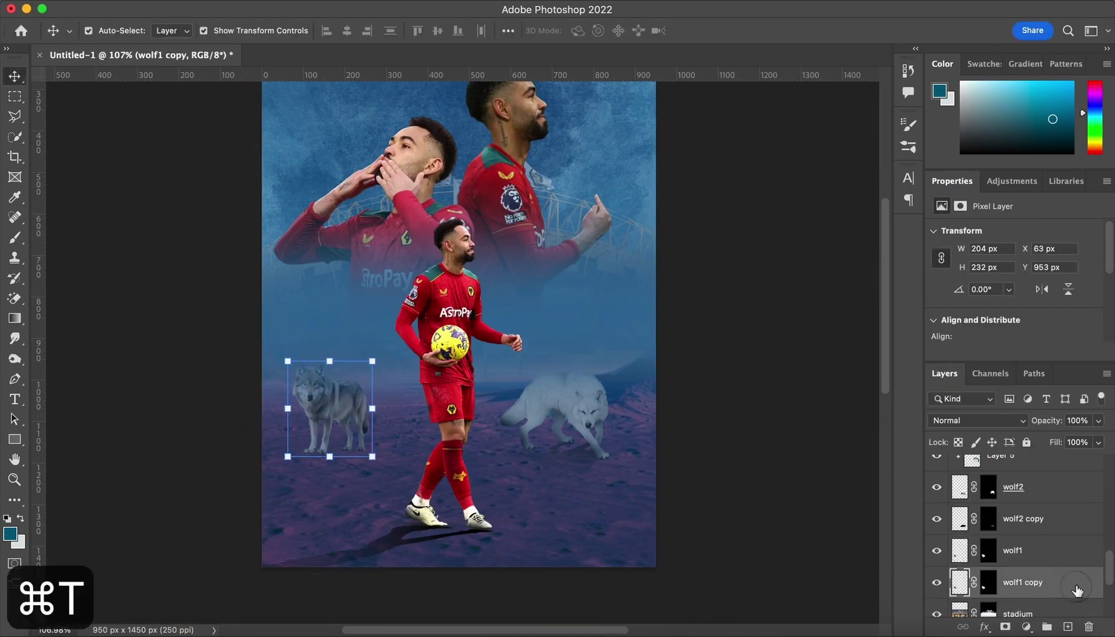
{"action": "key", "text": "super+u"}
{"action": "left_click_drag", "start_coordinate": [517, 294], "coordinate": [441, 297]}
{"action": "left_click", "coordinate": [695, 147]}
Step: Flip and skew the wolf1 copy into a ground shadow about 408 × 116 px extending from the wolf's paws
{"action": "key", "text": "super+t"}
{"action": "left_click_drag", "start_coordinate": [329, 361], "coordinate": [257, 498]}
{"action": "left_click_drag", "start_coordinate": [372, 457], "coordinate": [379, 450]}
{"action": "key", "text": "Return"}
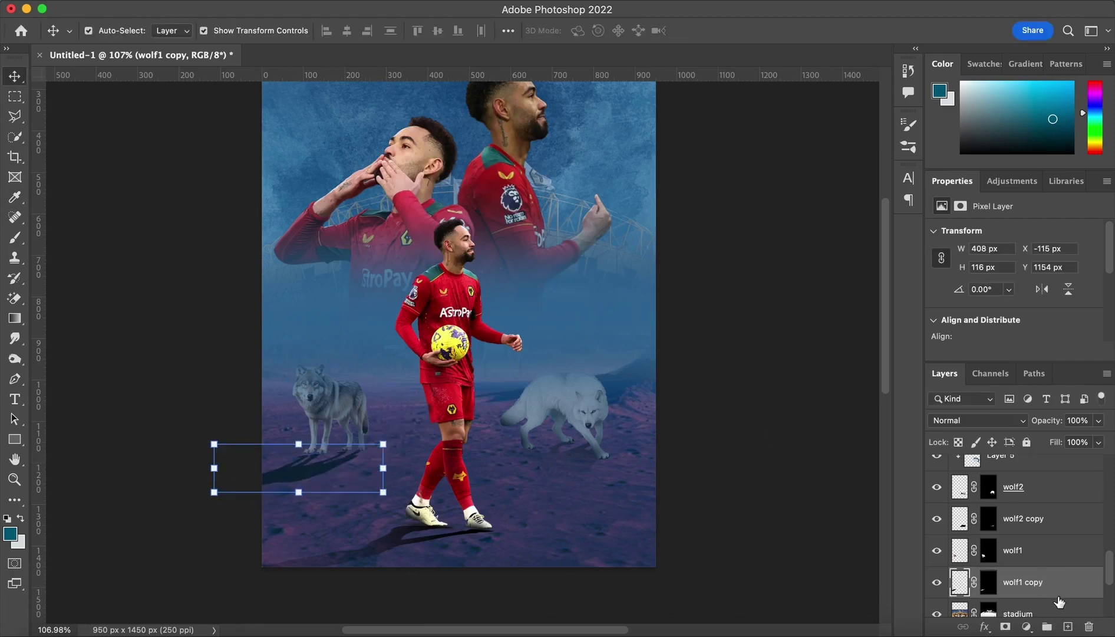
Step: Fade the far end of the wolf1 copy shadow with a black-to-transparent gradient on its layer mask
{"action": "left_click", "coordinate": [989, 581]}
{"action": "key", "text": "d"}
{"action": "key", "text": "g"}
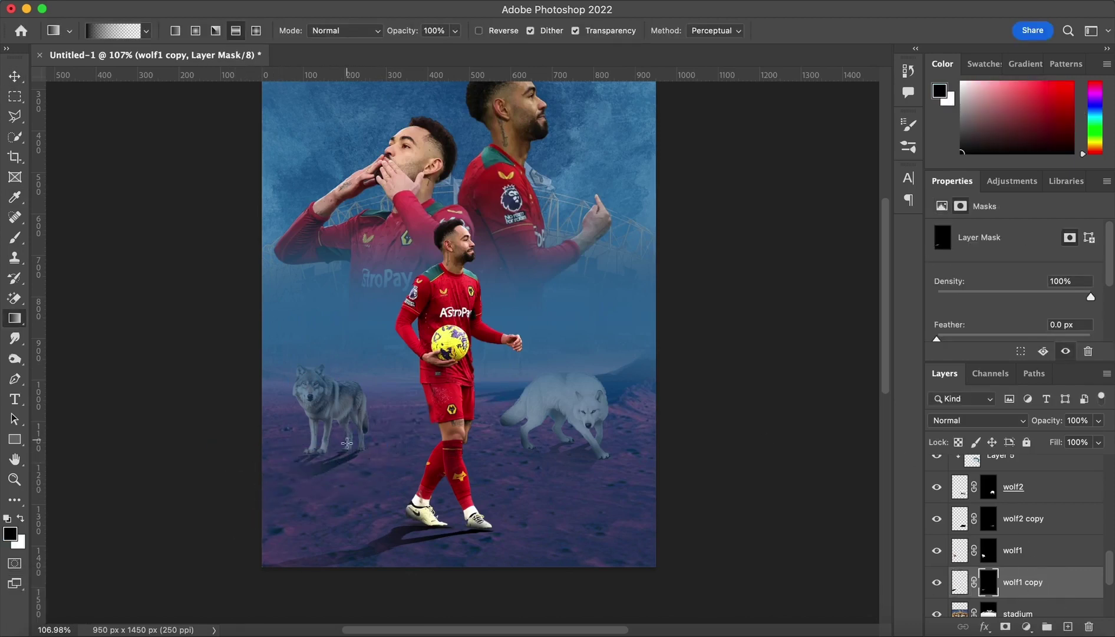
Step: Try to rework the wolf2 copy shadow's fade with a gradient on its layer mask, and undo it
{"action": "scroll", "coordinate": [1035, 537], "scroll_direction": "up", "scroll_amount": 2}
{"action": "left_click", "coordinate": [1014, 560]}
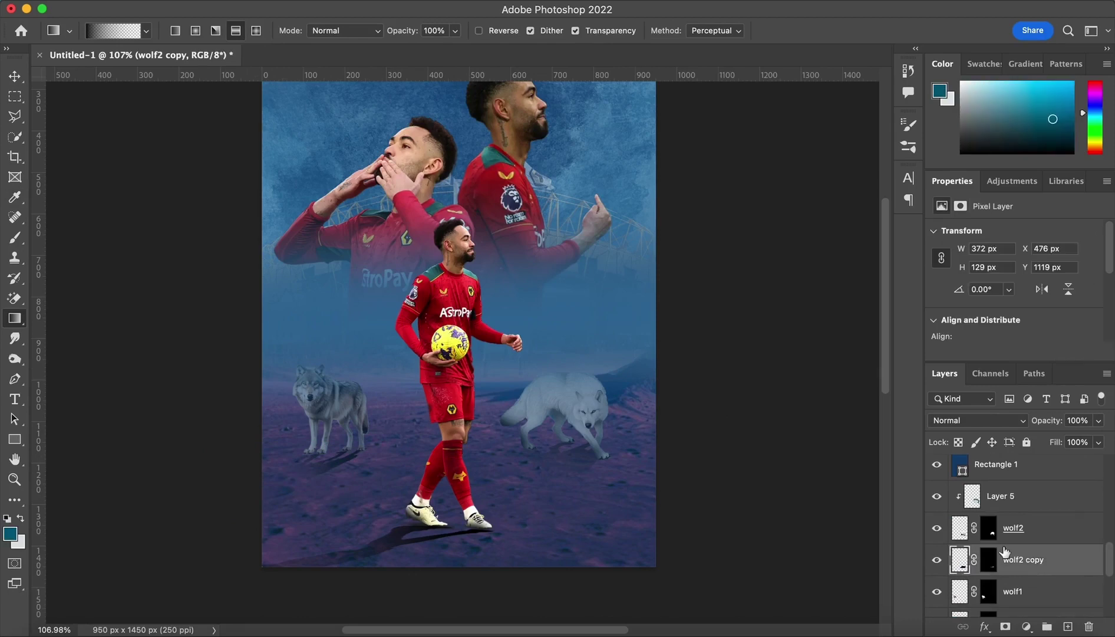
{"action": "left_click", "coordinate": [989, 563]}
{"action": "key", "text": "x"}
{"action": "key", "text": "super+z"}
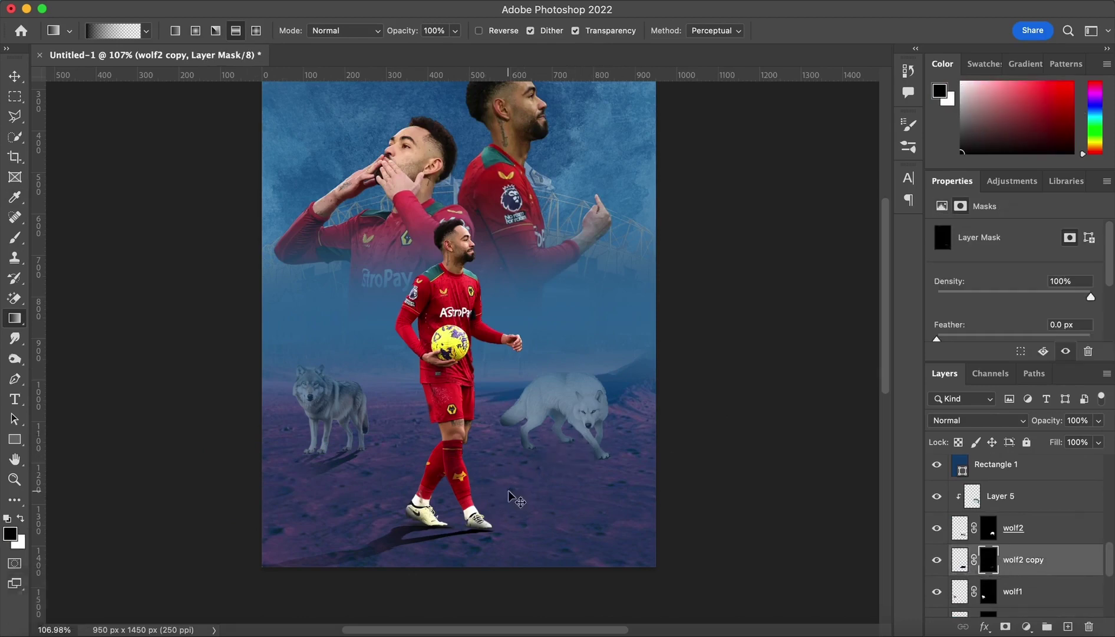
Step: Try to restore the wolf2 copy shadow by painting white on its mask with a soft 100 px brush
{"action": "key", "text": "x"}
{"action": "scroll", "coordinate": [736, 500], "scroll_direction": "up", "scroll_amount": 5}
{"action": "key", "text": "b"}
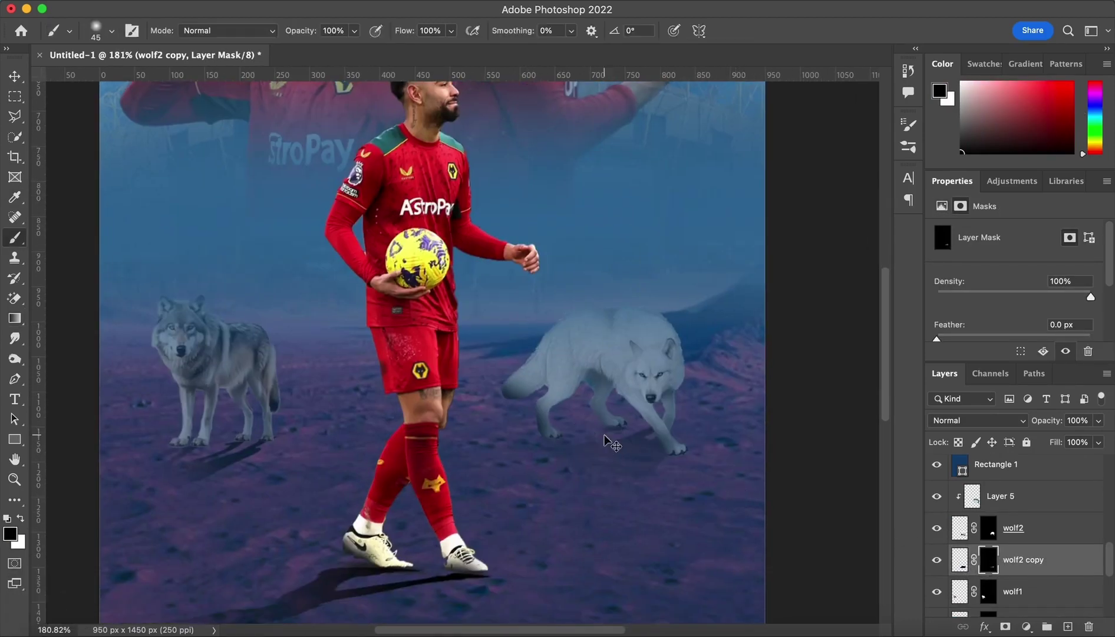
{"action": "key", "text": "x"}
{"action": "key", "text": "super+z"}
{"action": "left_click_drag", "start_coordinate": [564, 444], "coordinate": [726, 473]}
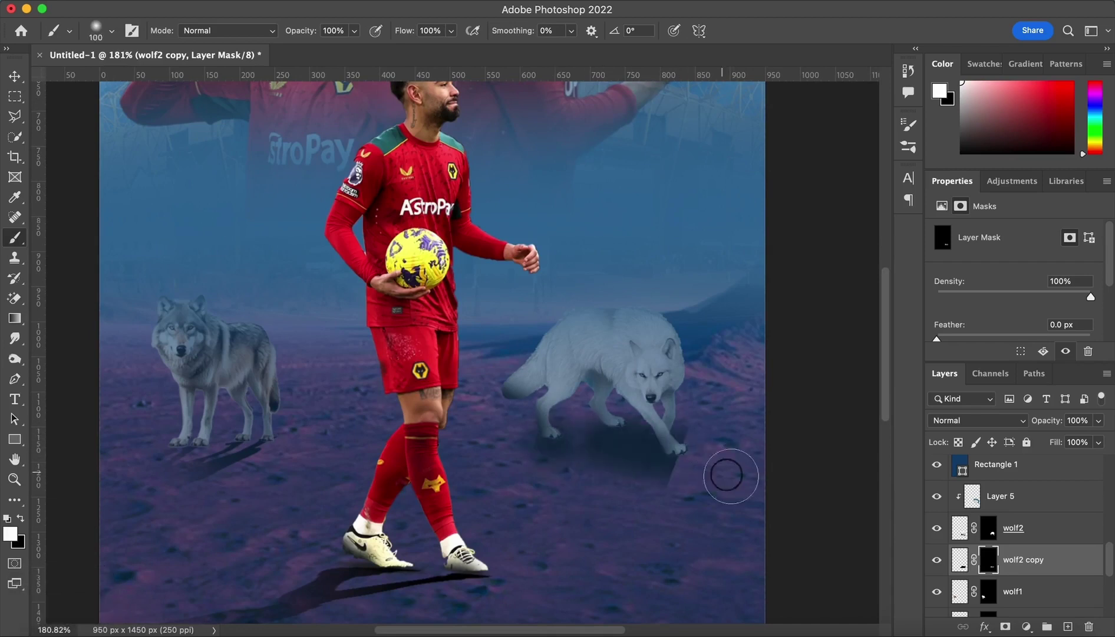
{"action": "key", "text": "super+z"}
Step: Undo the last brush strokes made on the wolf2 copy shadow's layer mask
{"action": "left_click", "coordinate": [960, 558]}
{"action": "left_click", "coordinate": [988, 565]}
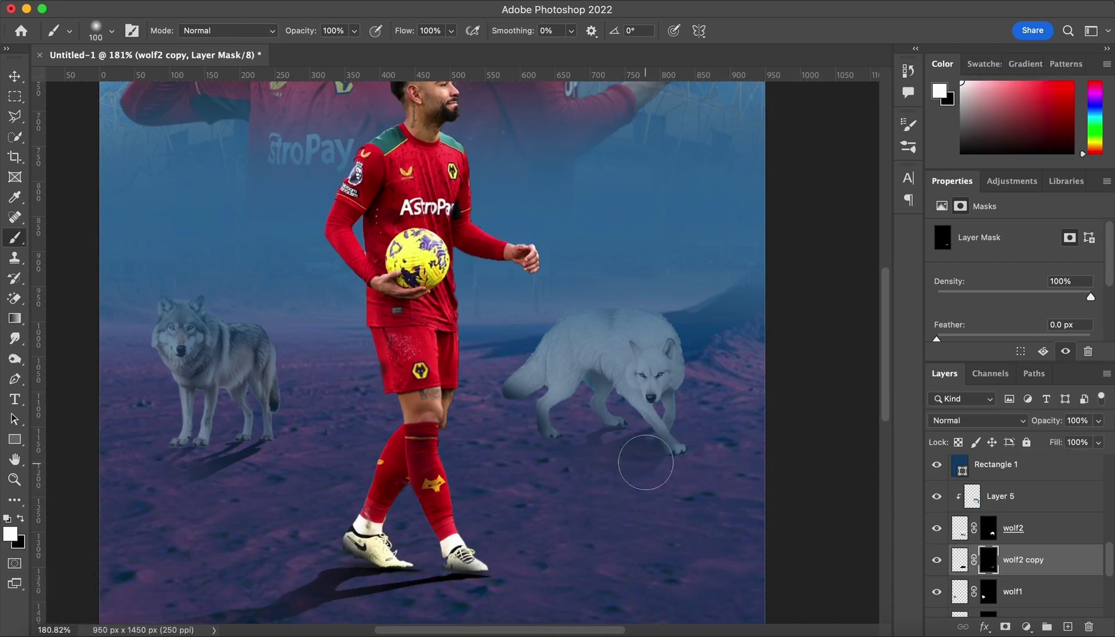
{"action": "key", "text": "super+z"}
{"action": "key", "text": "x"}
{"action": "key", "text": "super+z"}
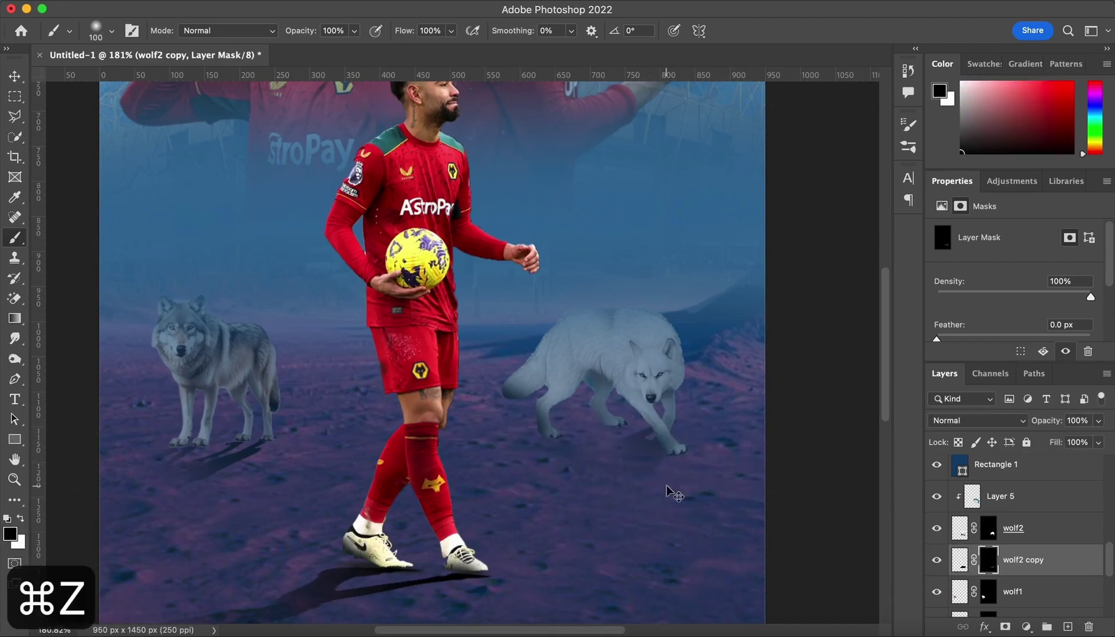
Step: Touch up the wolf2 copy shadow's mask with a soft 80 px white brush at 42% opacity
{"action": "key", "text": "x"}
{"action": "key", "text": "bracketleft"}
{"action": "key", "text": "bracketleft"}
{"action": "left_click_drag", "start_coordinate": [302, 30], "coordinate": [263, 33]}
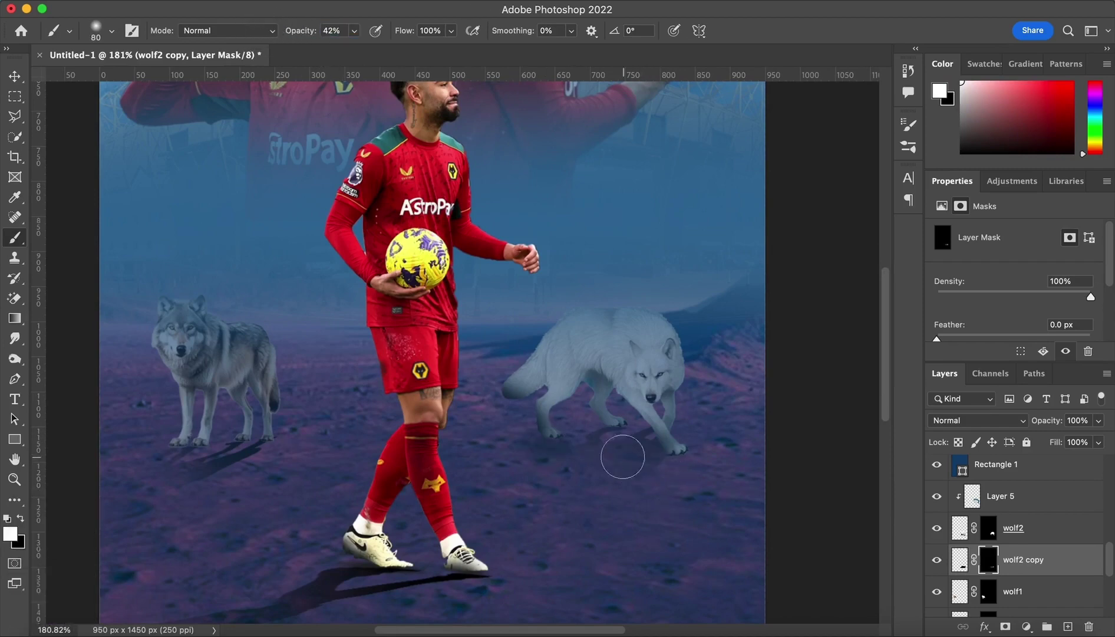
{"action": "scroll", "coordinate": [651, 540], "scroll_direction": "down", "scroll_amount": 5}
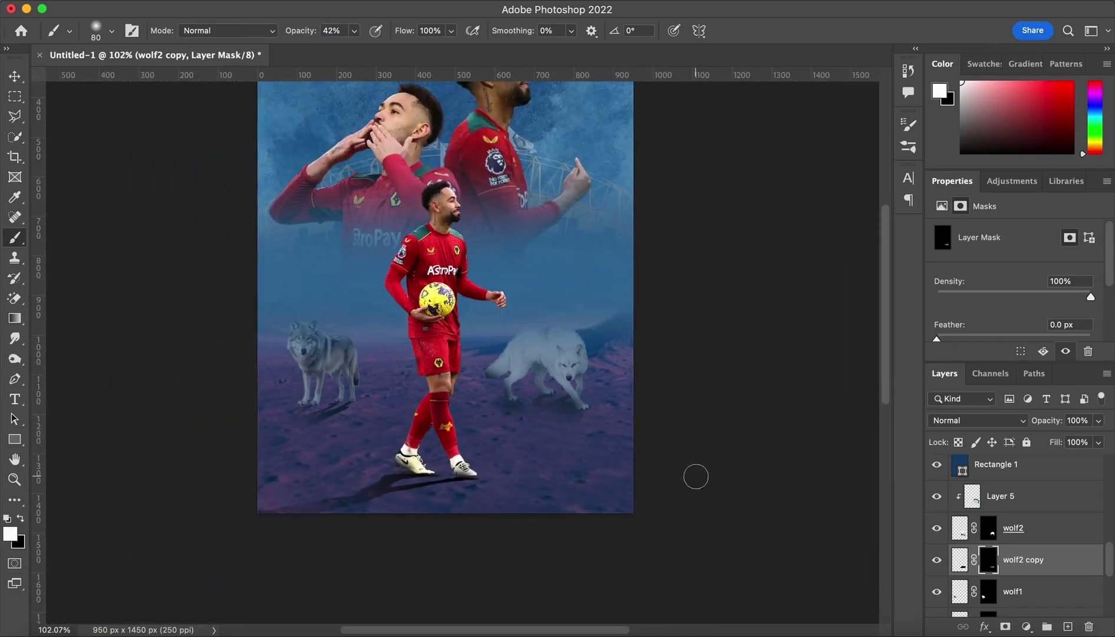
Step: Add a new layer above wolf1 copy and set the soft brush to 300 px at 100% opacity
{"action": "scroll", "coordinate": [1008, 568], "scroll_direction": "down", "scroll_amount": 3}
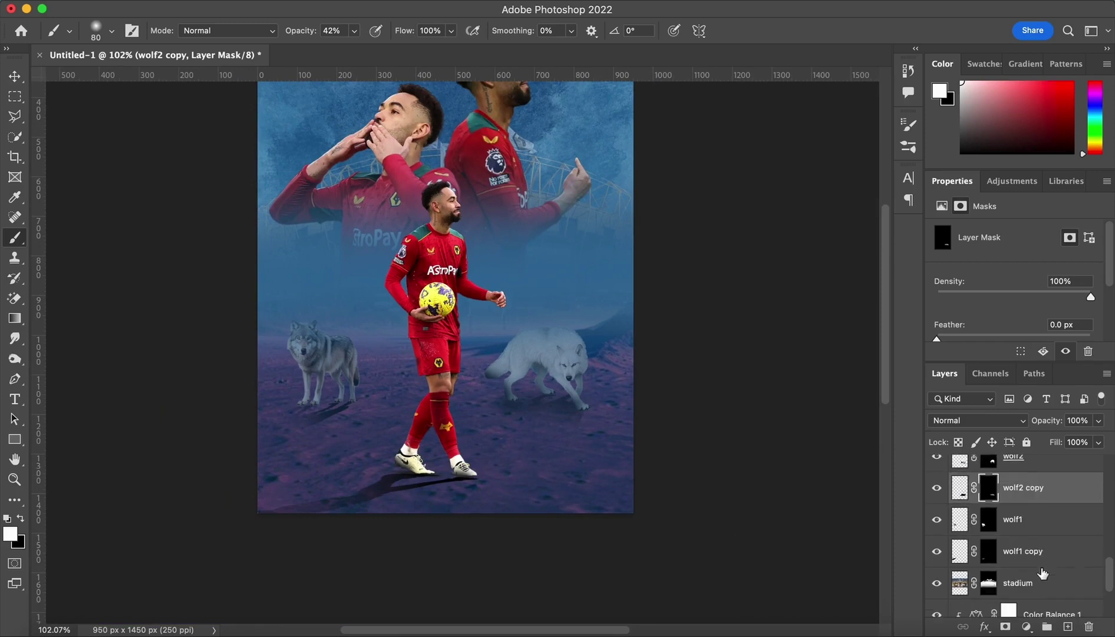
{"action": "left_click", "coordinate": [1068, 558]}
{"action": "left_click", "coordinate": [1067, 627]}
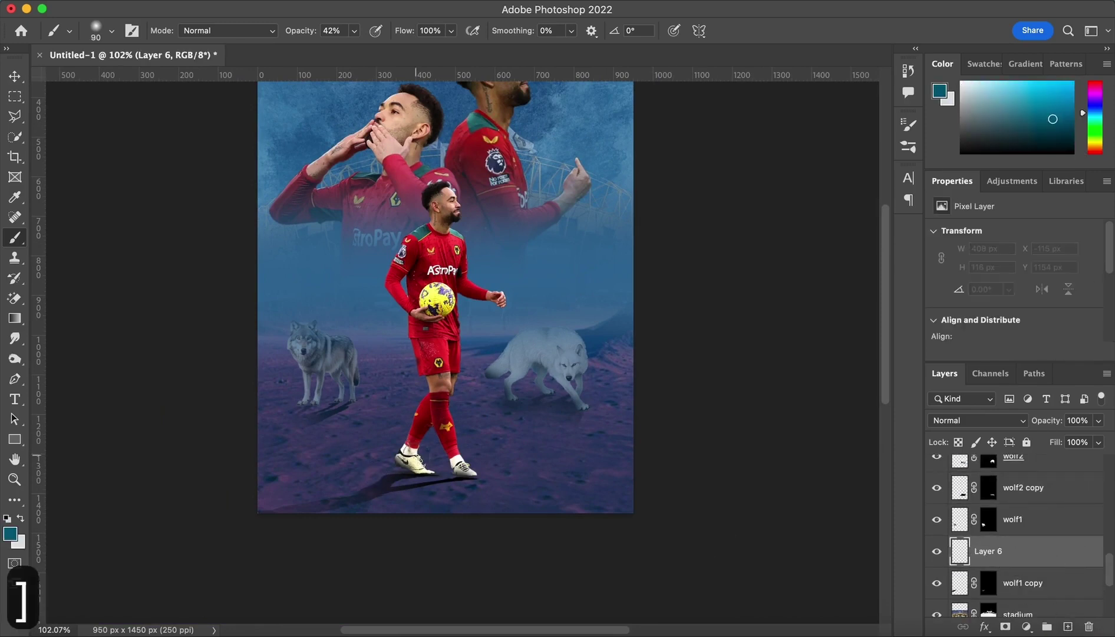
{"action": "key", "text": "bracketright"}
{"action": "key", "text": "bracketright"}
{"action": "key", "text": "bracketright"}
{"action": "key", "text": "bracketright"}
{"action": "key", "text": "bracketright"}
{"action": "key", "text": "bracketright"}
{"action": "key", "text": "bracketright"}
{"action": "left_click_drag", "start_coordinate": [303, 31], "coordinate": [358, 29]}
Step: Try soft brush dabs beneath the grey wolf in the two current colours, and undo them
{"action": "left_click", "coordinate": [369, 426]}
{"action": "left_click", "coordinate": [369, 426]}
{"action": "key", "text": "super+z"}
{"action": "key", "text": "super+z"}
{"action": "key", "text": "x"}
{"action": "left_click", "coordinate": [365, 426]}
{"action": "key", "text": "super+z"}
{"action": "key", "text": "super+z"}
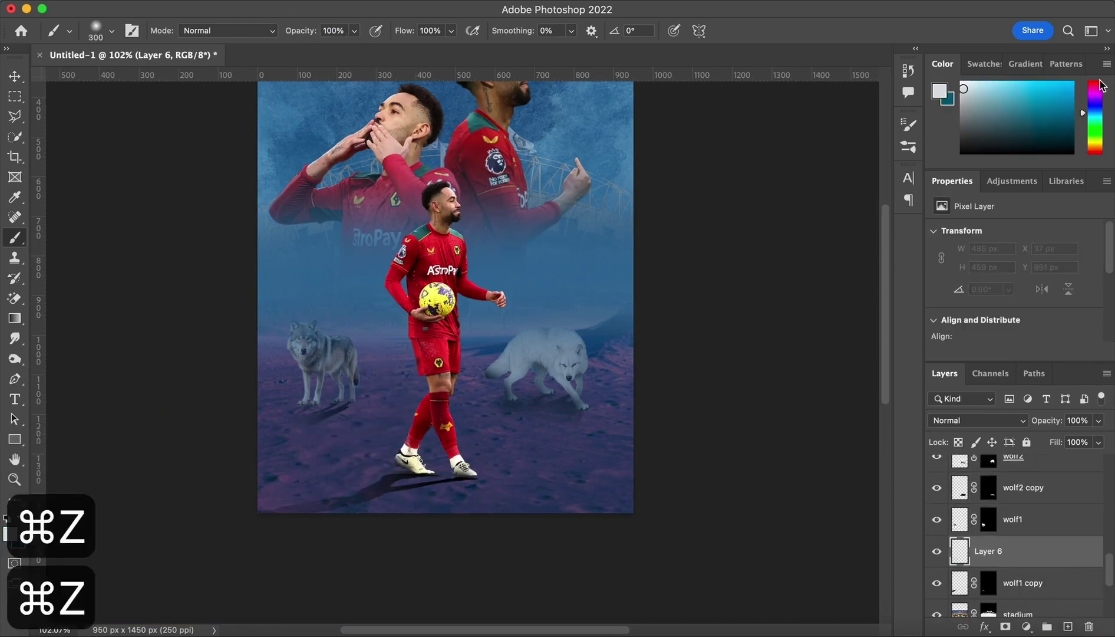
Step: Squash a soft black brush dab on Layer 6 into a flat ground shadow about 334 × 75 px under the grey wolf
{"action": "key", "text": "cmd+t"}
{"action": "left_click_drag", "start_coordinate": [353, 325], "coordinate": [356, 498]}
{"action": "left_click_drag", "start_coordinate": [480, 503], "coordinate": [471, 459]}
{"action": "left_click_drag", "start_coordinate": [399, 491], "coordinate": [361, 394]}
{"action": "mouse_move", "coordinate": [413, 366]}
{"action": "left_mouse_down"}
{"action": "mouse_move", "coordinate": [361, 388]}
{"action": "mouse_move", "coordinate": [400, 400]}
{"action": "left_mouse_up"}
{"action": "left_click_drag", "start_coordinate": [330, 414], "coordinate": [334, 406]}
{"action": "key", "text": "Return"}
{"action": "key", "text": "super+plus"}
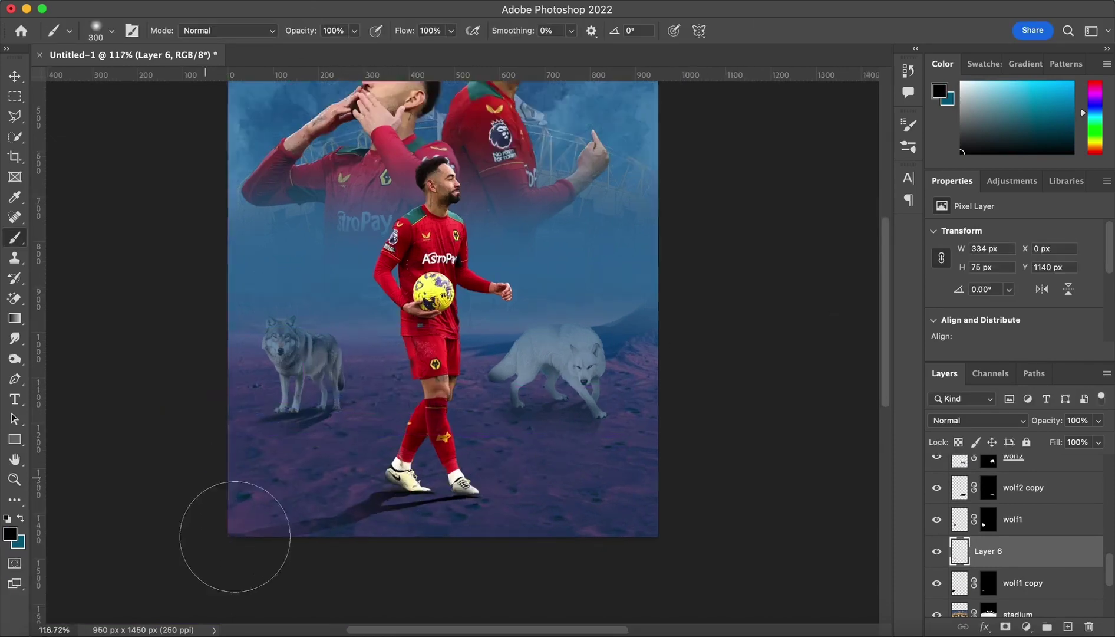
Step: Move the Layer 6 shadow to about X 13 px, Y 1137 px and lower its opacity to 82%
{"action": "left_click_drag", "start_coordinate": [235, 536], "coordinate": [346, 533]}
{"action": "key", "text": "super+t"}
{"action": "left_click_drag", "start_coordinate": [349, 456], "coordinate": [360, 453]}
{"action": "key", "text": "super+minus"}
{"action": "key", "text": "v"}
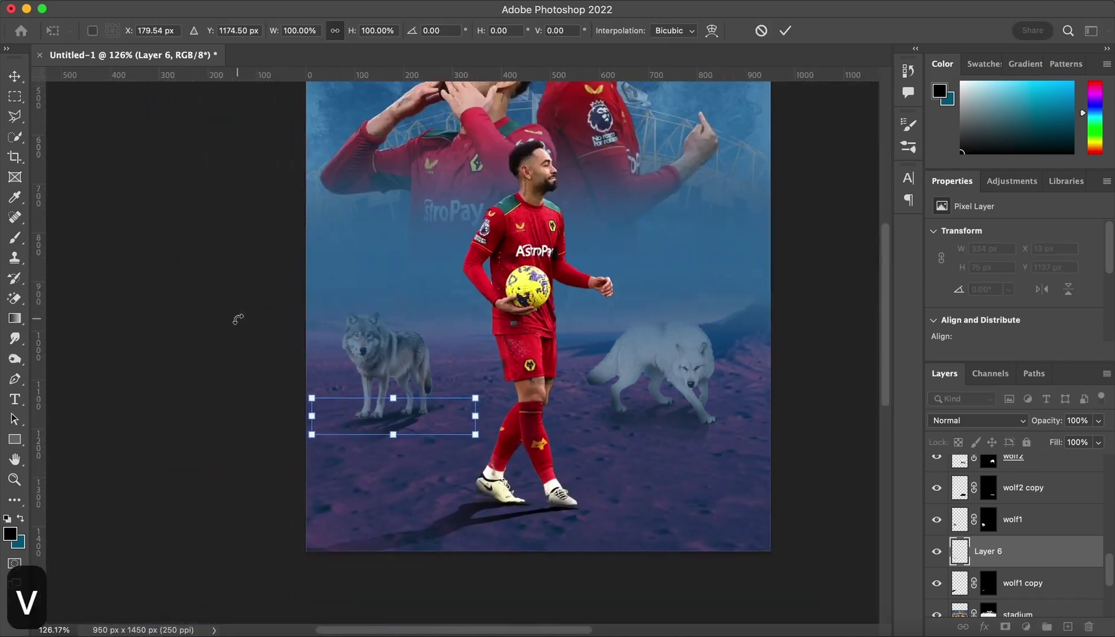
{"action": "key", "text": "Return"}
{"action": "key", "text": "v"}
{"action": "left_click", "coordinate": [242, 326]}
{"action": "left_click", "coordinate": [1032, 553]}
{"action": "left_click", "coordinate": [1049, 422]}
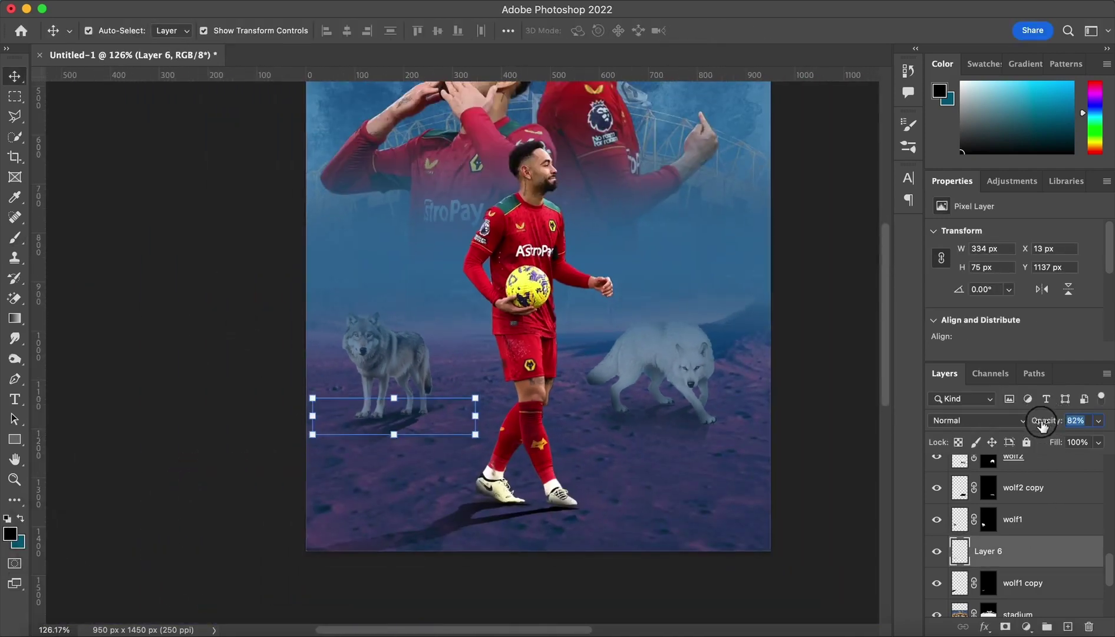
Step: Group the grey wolf's layers, and group the white wolf's layers from wolf2 copy up to Layer 5
{"action": "left_click", "coordinate": [796, 473]}
{"action": "scroll", "coordinate": [804, 463], "scroll_direction": "down", "scroll_amount": 2}
{"action": "left_click", "coordinate": [1055, 520]}
{"action": "left_click", "coordinate": [1052, 584], "text": "shift"}
{"action": "key", "text": "super+g"}
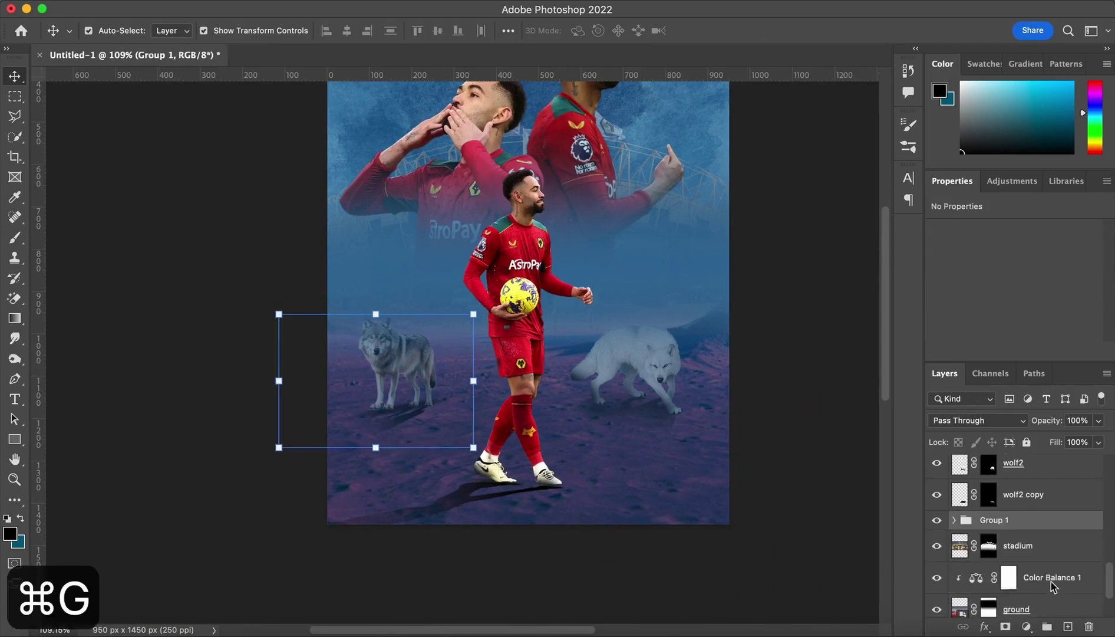
{"action": "scroll", "coordinate": [1054, 587], "scroll_direction": "up", "scroll_amount": 3}
{"action": "left_click", "coordinate": [1056, 558]}
{"action": "left_click", "coordinate": [1060, 495], "text": "shift"}
{"action": "key", "text": "super+g"}
Step: Rename the white wolf's group as wolf2 and the grey wolf's group as wolf1
{"action": "double_click", "coordinate": [995, 489]}
{"action": "type", "text": "wolf2"}
{"action": "double_click", "coordinate": [996, 509]}
{"action": "type", "text": "wo"}
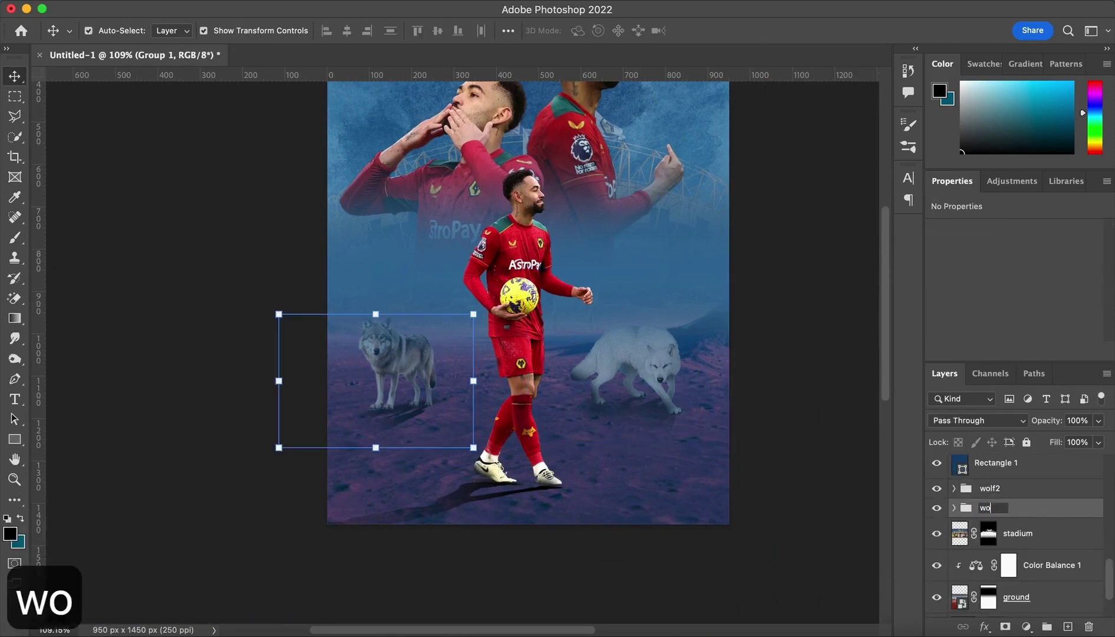
{"action": "type", "text": "lf1"}
{"action": "key", "text": "Return"}
Step: Narrow the Layer 6 shadow inside the wolf1 group to about 324 px wide
{"action": "left_click", "coordinate": [954, 507]}
{"action": "left_click", "coordinate": [1030, 562]}
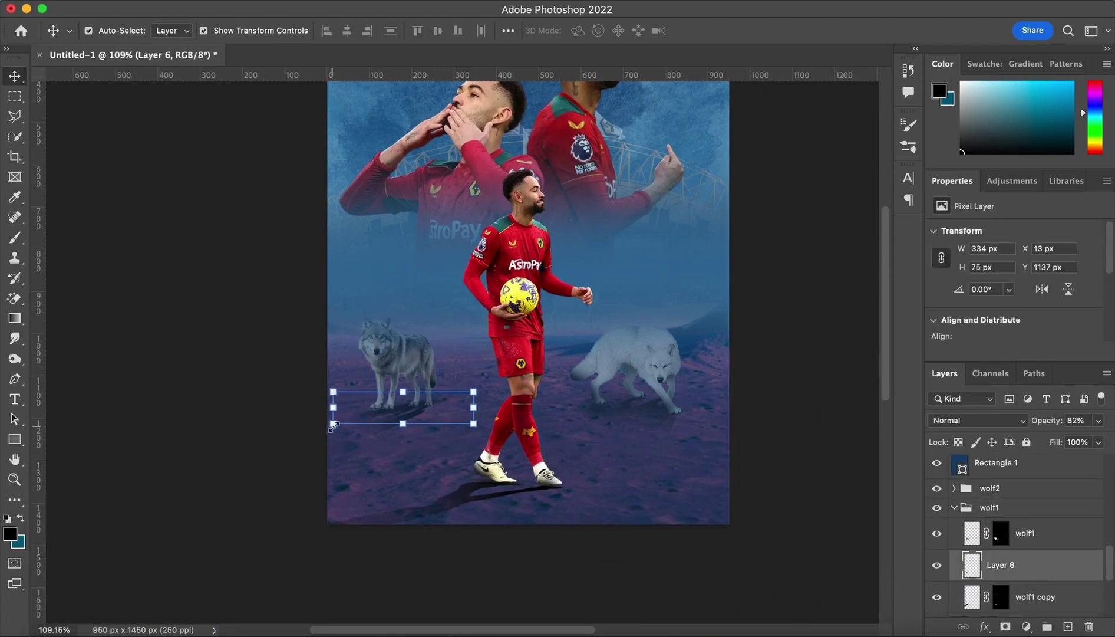
{"action": "key", "text": "super+t"}
{"action": "mouse_move", "coordinate": [333, 407]}
{"action": "left_mouse_down"}
{"action": "mouse_move", "coordinate": [334, 416]}
{"action": "mouse_move", "coordinate": [339, 408]}
{"action": "left_mouse_up"}
{"action": "key", "text": "Return"}
Step: Flatten the wolf1 copy shadow to about 404 × 87 px
{"action": "left_click", "coordinate": [1036, 595]}
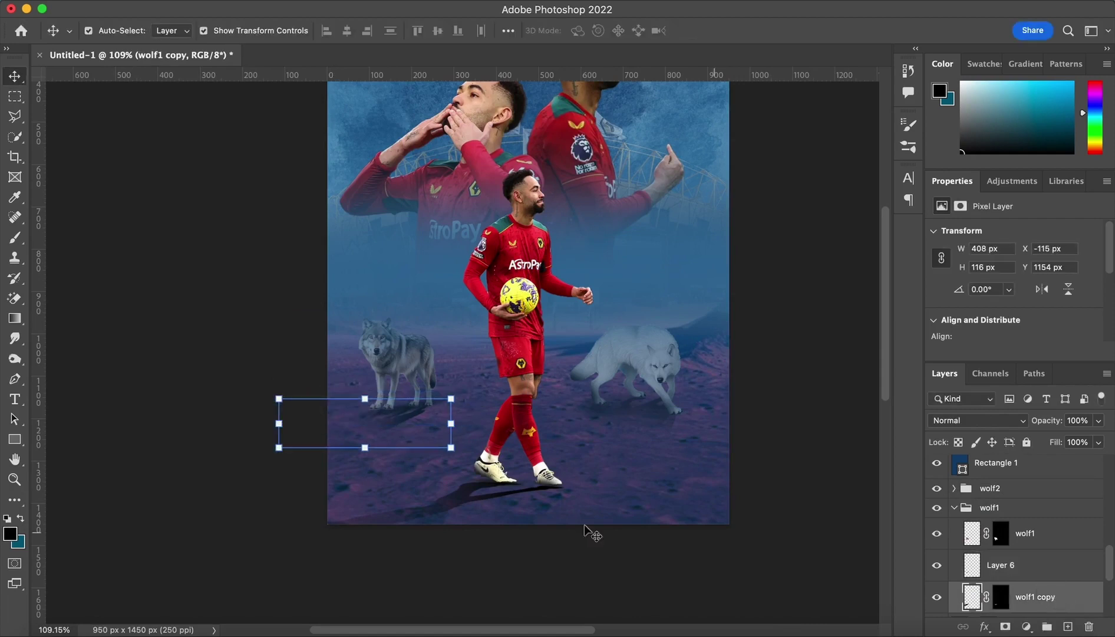
{"action": "left_click_drag", "start_coordinate": [366, 448], "coordinate": [364, 442]}
{"action": "key", "text": "Return"}
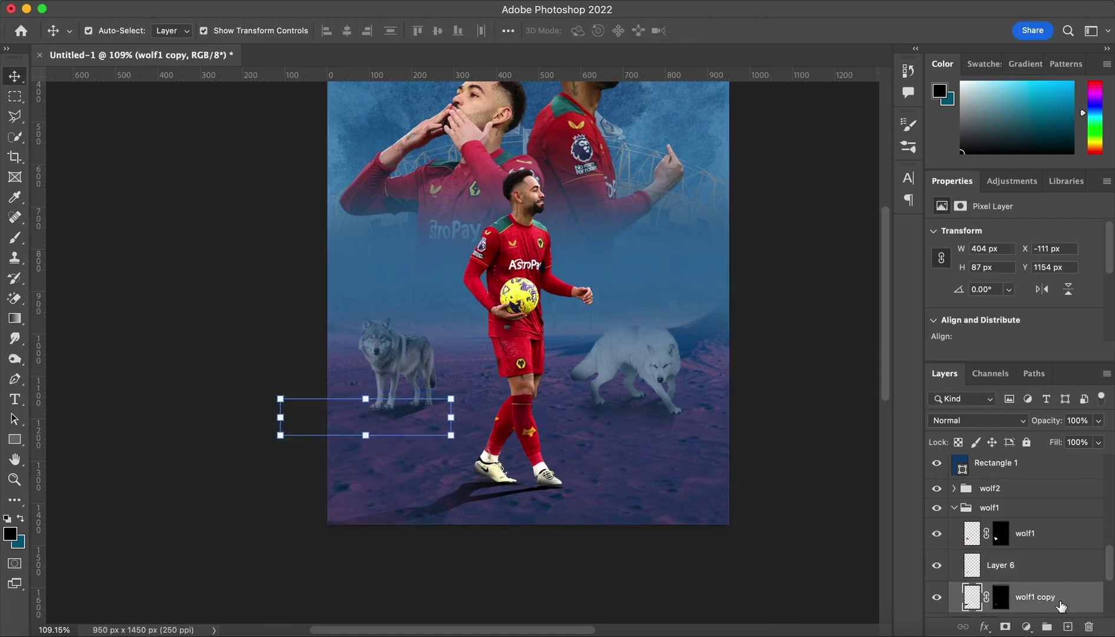
Step: Nudge the Layer 6 shadow slightly to fit beneath the grey wolf's paws
{"action": "left_click", "coordinate": [1056, 566]}
{"action": "key", "text": "super+t"}
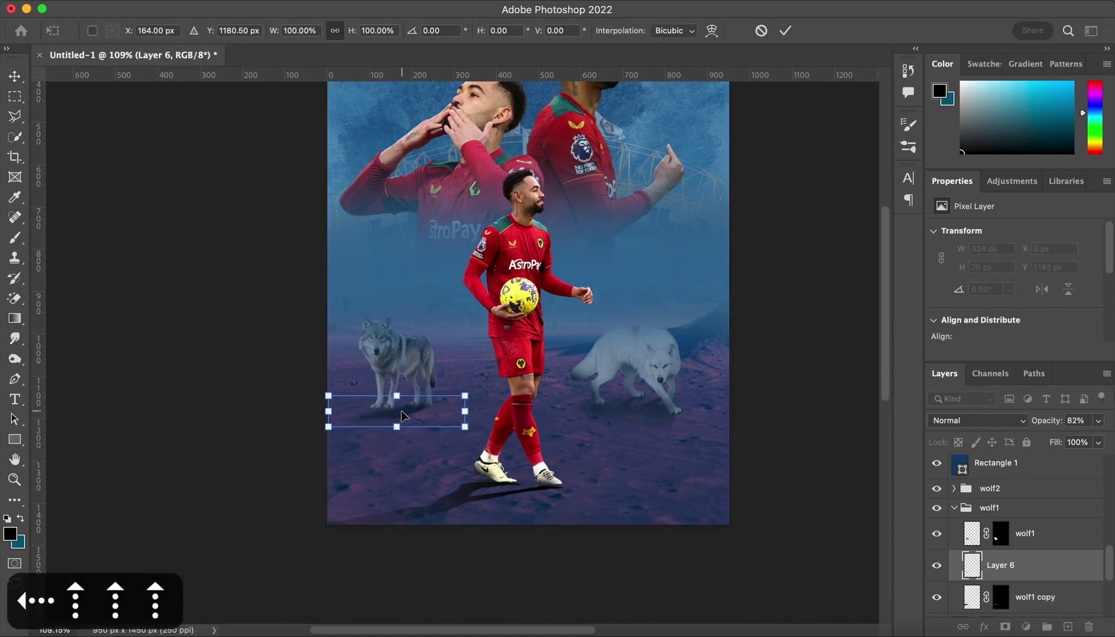
{"action": "key", "text": "Return"}
{"action": "left_click", "coordinate": [792, 425]}
{"action": "scroll", "coordinate": [468, 411], "scroll_direction": "up", "scroll_amount": 5}
{"action": "scroll", "coordinate": [472, 407], "scroll_direction": "down", "scroll_amount": 2}
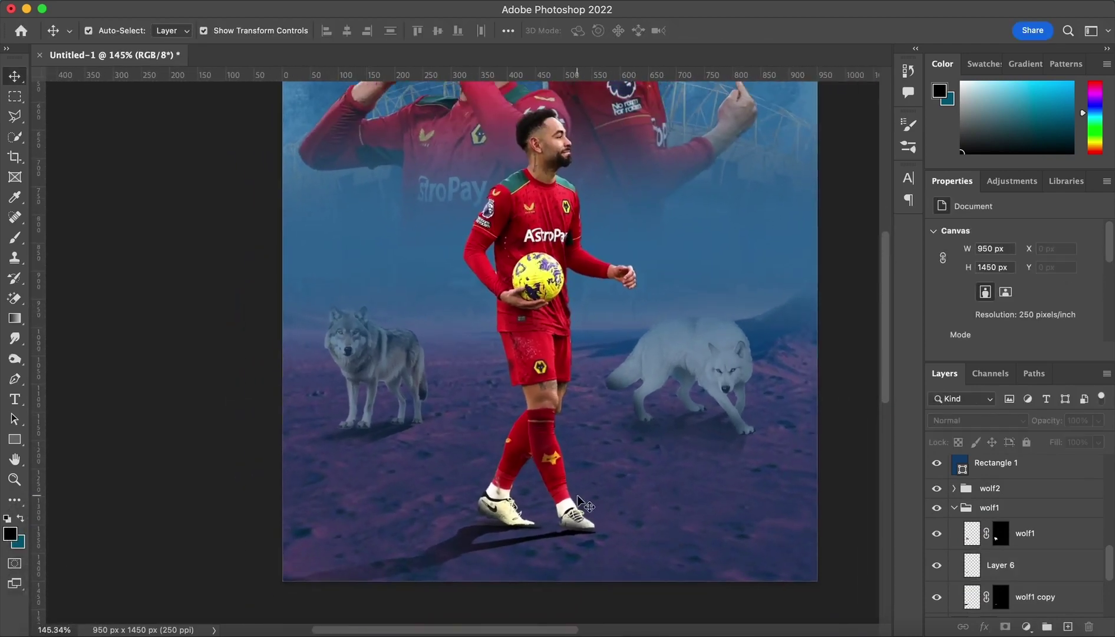
Step: Add a new layer clipped to wolf1 and ready the brush with teal as the painting colour
{"action": "left_click", "coordinate": [1029, 534]}
{"action": "left_click", "coordinate": [1067, 626]}
{"action": "key", "text": "super+alt+g"}
{"action": "key", "text": "b"}
{"action": "key", "text": "x"}
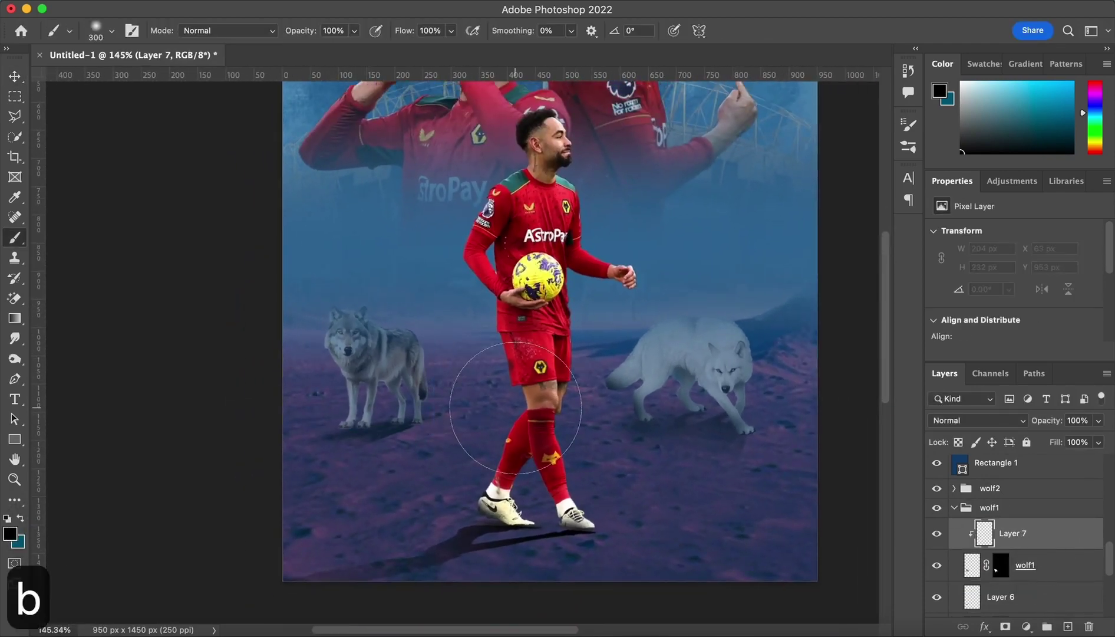
Step: Paint teal over the grey wolf with a soft 125 px brush and blend the layer with Overlay
{"action": "key", "text": "bracketleft"}
{"action": "key", "text": "bracketleft"}
{"action": "key", "text": "bracketleft"}
{"action": "key", "text": "bracketleft"}
{"action": "key", "text": "bracketleft"}
{"action": "left_click", "coordinate": [975, 420]}
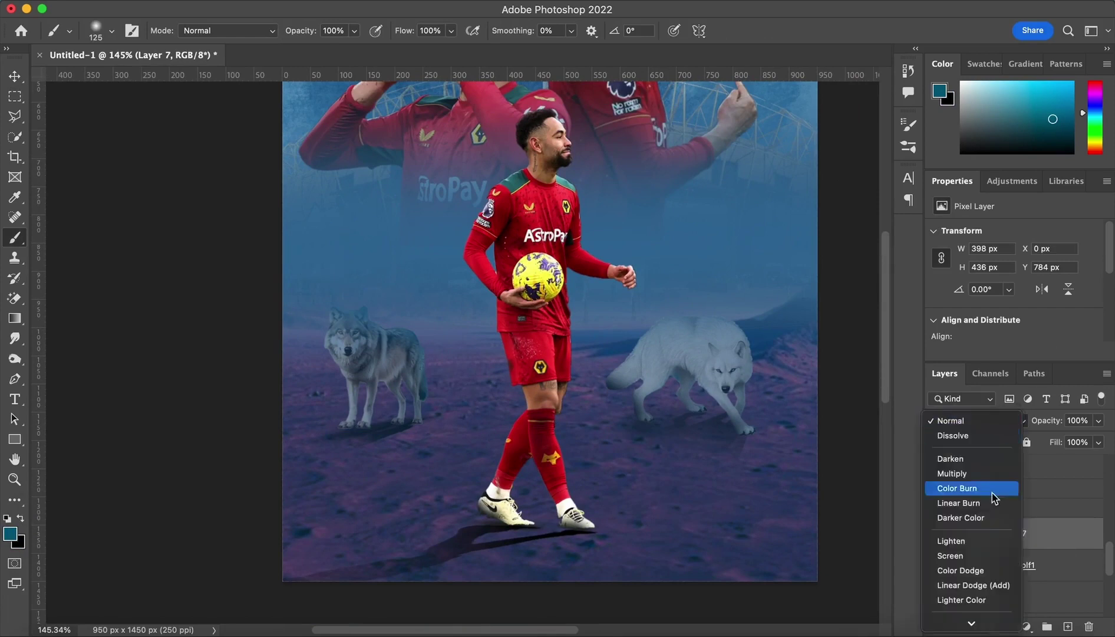
{"action": "left_click", "coordinate": [981, 450]}
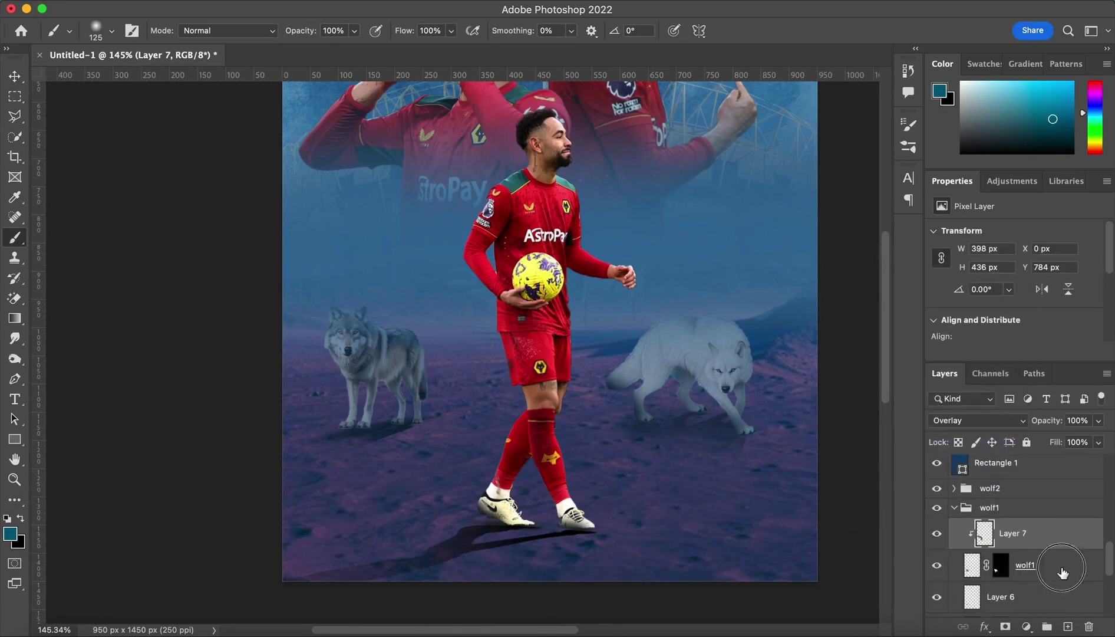
Step: Add another layer clipped to wolf1, paint soft black shading on the wolf, and blend it with Overlay
{"action": "left_click", "coordinate": [1063, 572]}
{"action": "left_click", "coordinate": [1068, 626]}
{"action": "key", "text": "x"}
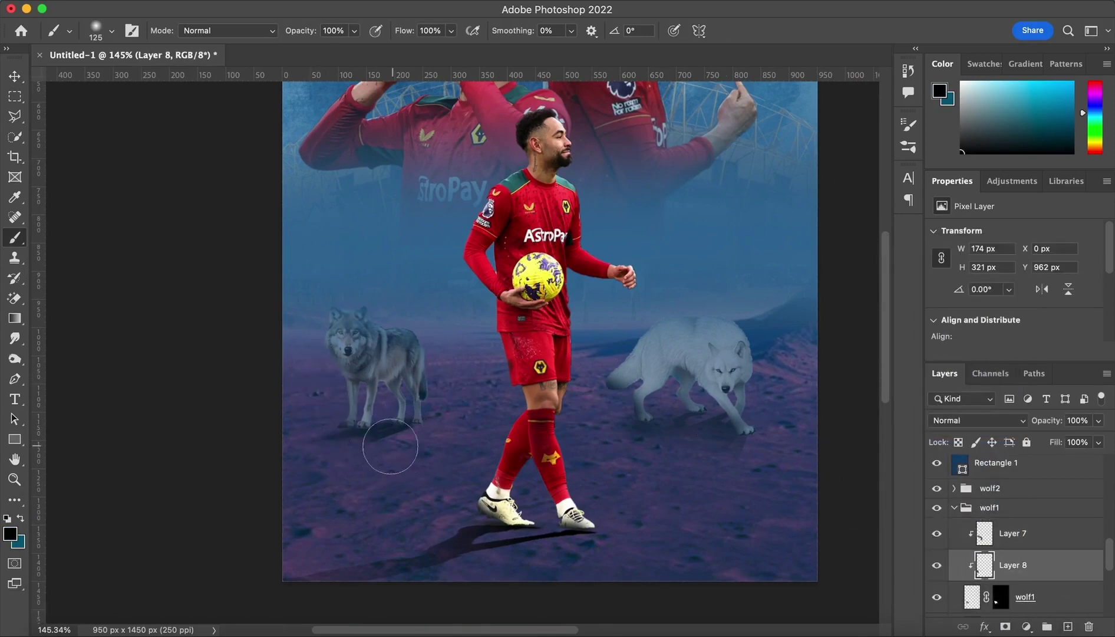
{"action": "left_click", "coordinate": [975, 419]}
{"action": "left_click", "coordinate": [981, 450]}
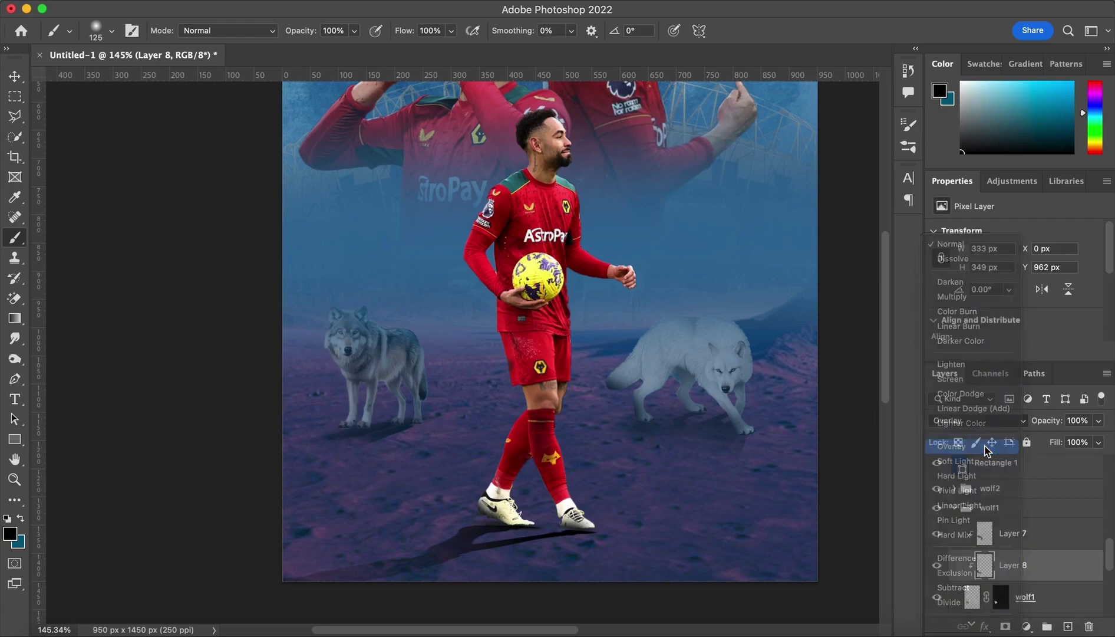
Step: Add the text "Aston Villa" above the cunha main group, near the poster's upper edge
{"action": "scroll", "coordinate": [684, 513], "scroll_direction": "down", "scroll_amount": 4}
{"action": "key", "text": "v"}
{"action": "left_click", "coordinate": [821, 426]}
{"action": "scroll", "coordinate": [805, 433], "scroll_direction": "down", "scroll_amount": 4}
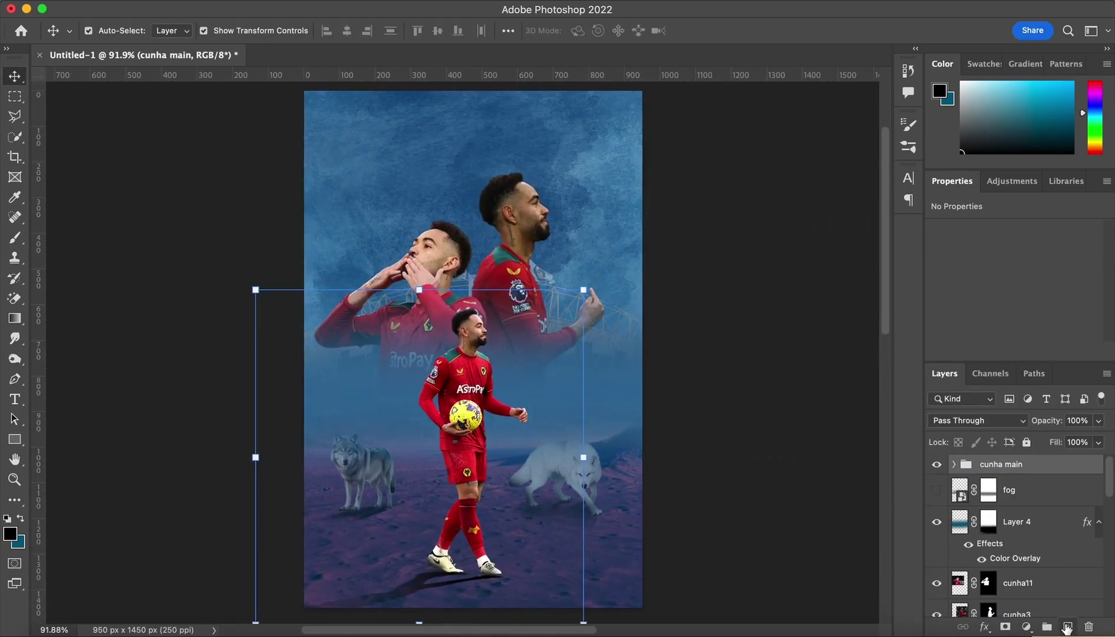
{"action": "left_click", "coordinate": [1068, 626]}
{"action": "key", "text": "t"}
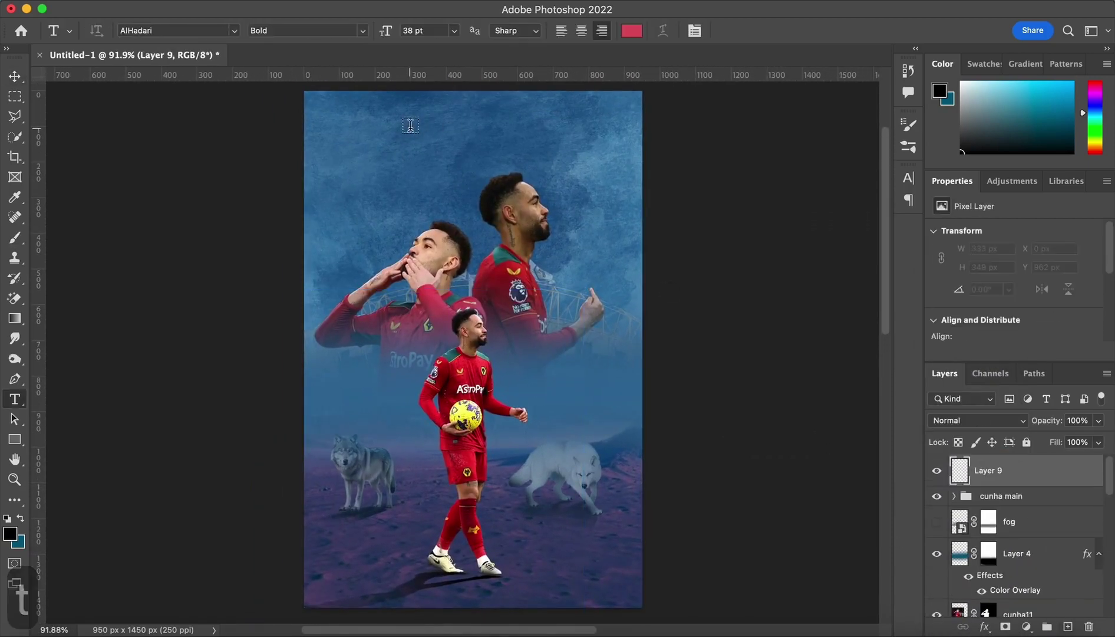
{"action": "left_click", "coordinate": [409, 125]}
{"action": "type", "text": "aston villa"}
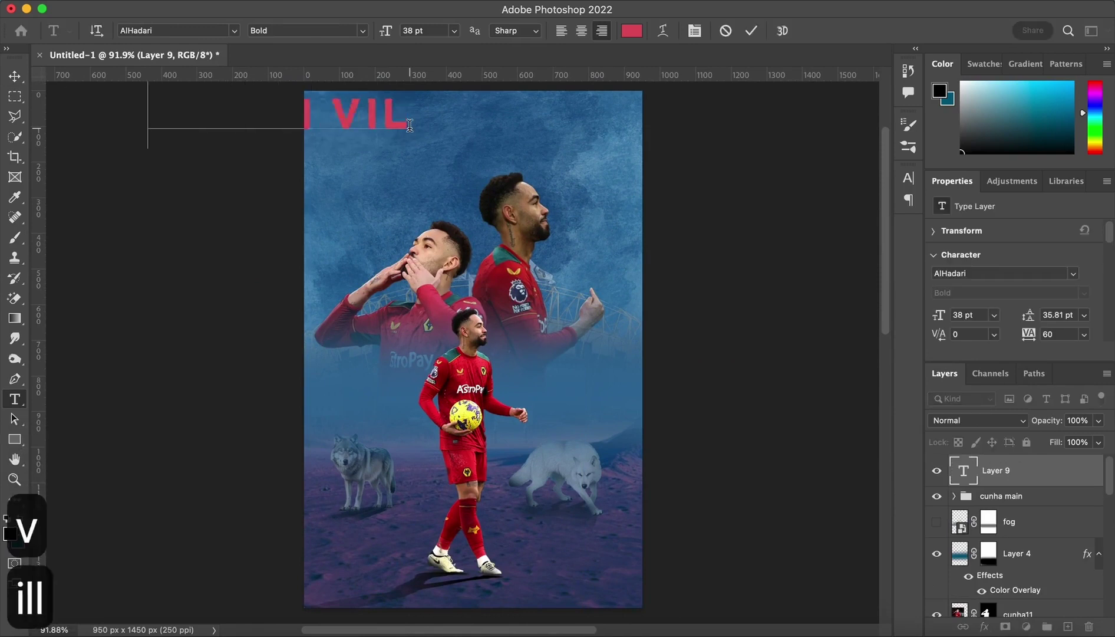
Step: Scale the Aston Villa text to about 21.19 pt and place it in the poster's upper-left corner
{"action": "left_click", "coordinate": [1079, 480]}
{"action": "key", "text": "super+t"}
{"action": "left_click_drag", "start_coordinate": [412, 115], "coordinate": [376, 116]}
{"action": "left_click_drag", "start_coordinate": [325, 116], "coordinate": [525, 130]}
{"action": "left_click_drag", "start_coordinate": [572, 130], "coordinate": [519, 130]}
{"action": "left_click_drag", "start_coordinate": [462, 121], "coordinate": [491, 117]}
{"action": "left_click", "coordinate": [1073, 484]}
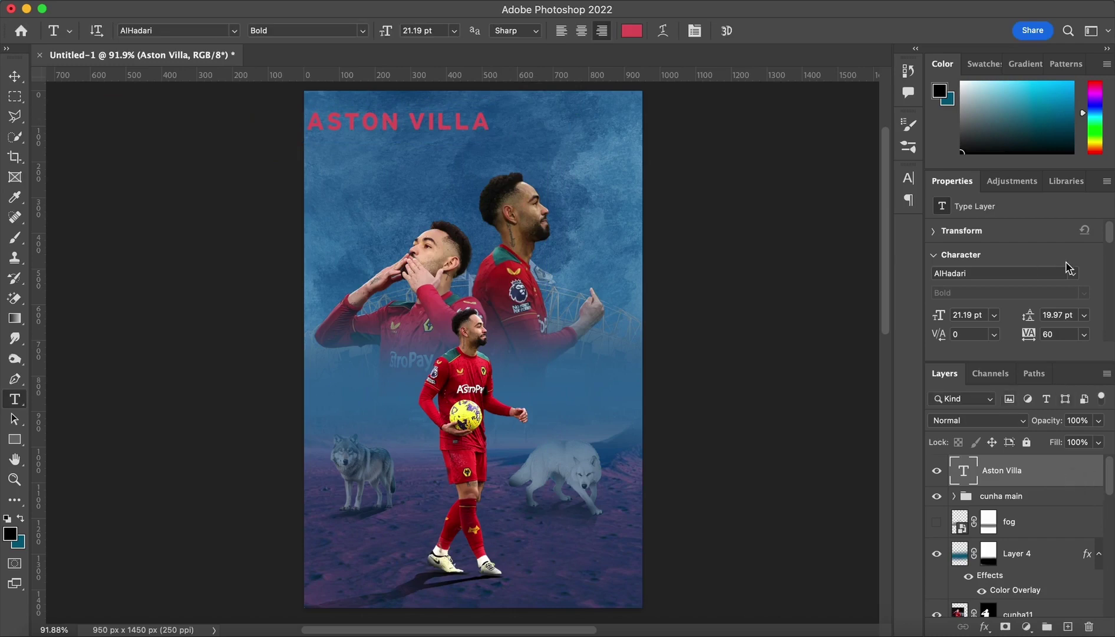
Step: Change the Aston Villa text colour to off-white
{"action": "scroll", "coordinate": [1068, 267], "scroll_direction": "down", "scroll_amount": 3}
{"action": "left_click", "coordinate": [978, 310]}
{"action": "left_click_drag", "start_coordinate": [734, 233], "coordinate": [714, 224]}
{"action": "left_click", "coordinate": [1063, 195]}
Step: Set the Aston Villa text to the Impact font from the favourite fonts and increase its size
{"action": "left_click", "coordinate": [1072, 273]}
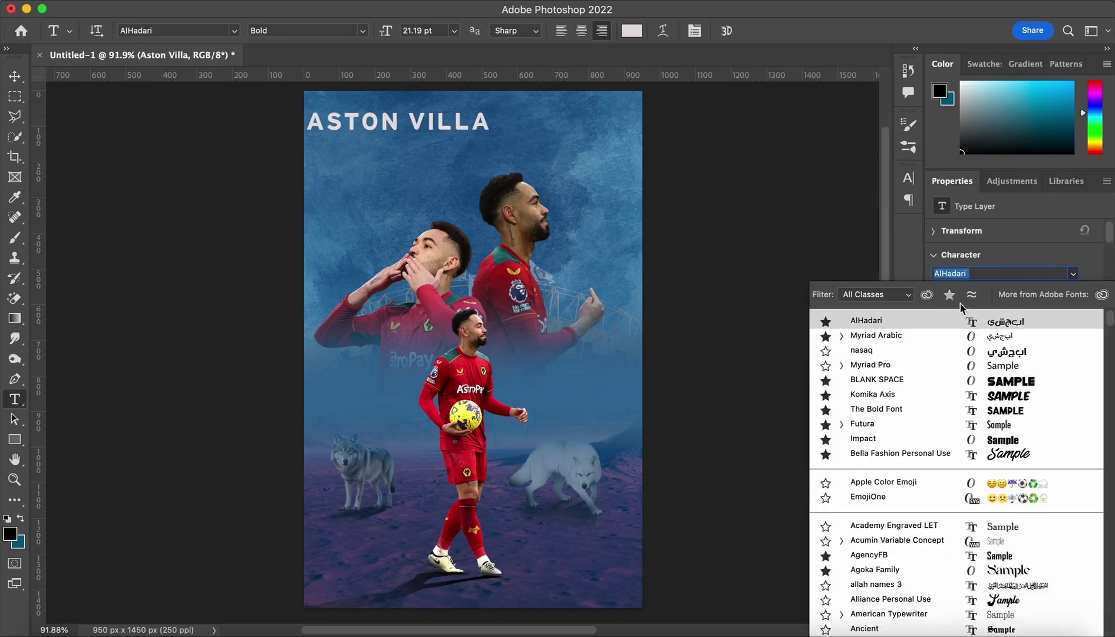
{"action": "left_click", "coordinate": [932, 294]}
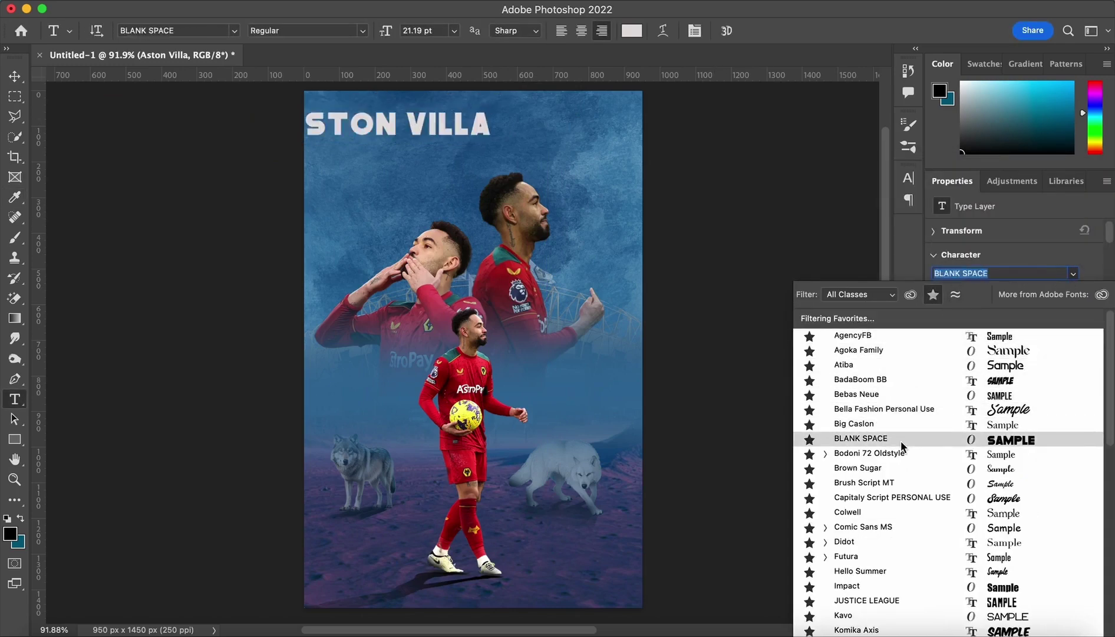
{"action": "left_click", "coordinate": [881, 587]}
{"action": "left_click_drag", "start_coordinate": [934, 318], "coordinate": [946, 320]}
Step: Scale down the Aston Villa text and position it fully inside the poster's upper-left corner
{"action": "key", "text": "v"}
{"action": "left_click", "coordinate": [510, 121]}
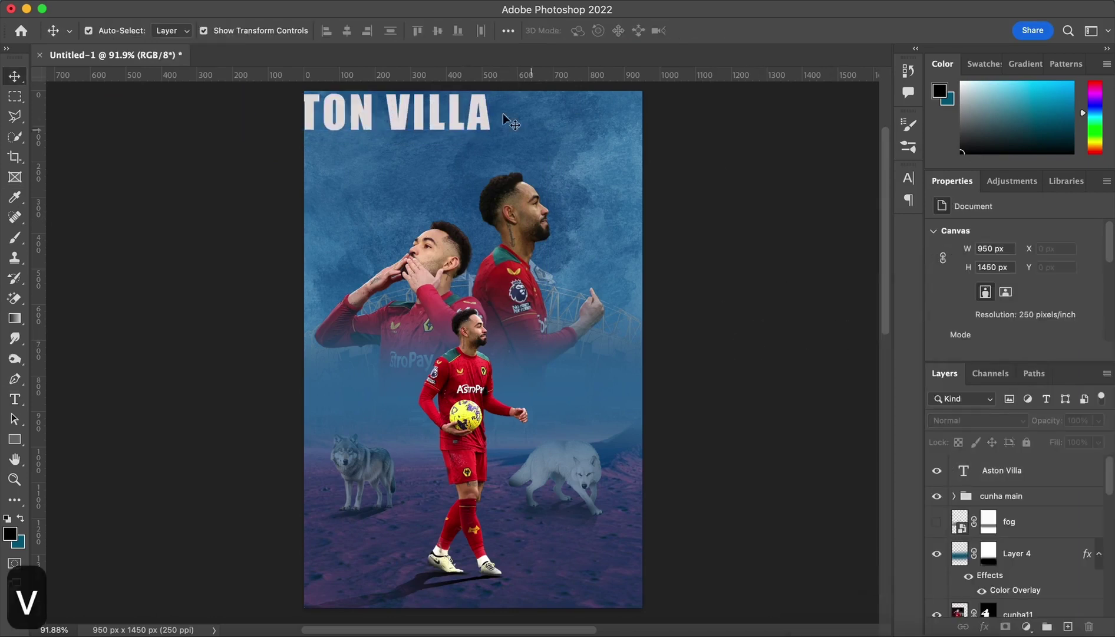
{"action": "mouse_move", "coordinate": [474, 116]}
{"action": "left_mouse_down"}
{"action": "mouse_move", "coordinate": [518, 127]}
{"action": "mouse_move", "coordinate": [474, 112]}
{"action": "mouse_move", "coordinate": [505, 121]}
{"action": "mouse_move", "coordinate": [460, 123]}
{"action": "left_mouse_up"}
{"action": "left_click", "coordinate": [1064, 481]}
Step: Add the text "Vs" and scale it to sit directly below the start of the Aston Villa line
{"action": "key", "text": "t"}
{"action": "left_click", "coordinate": [387, 156]}
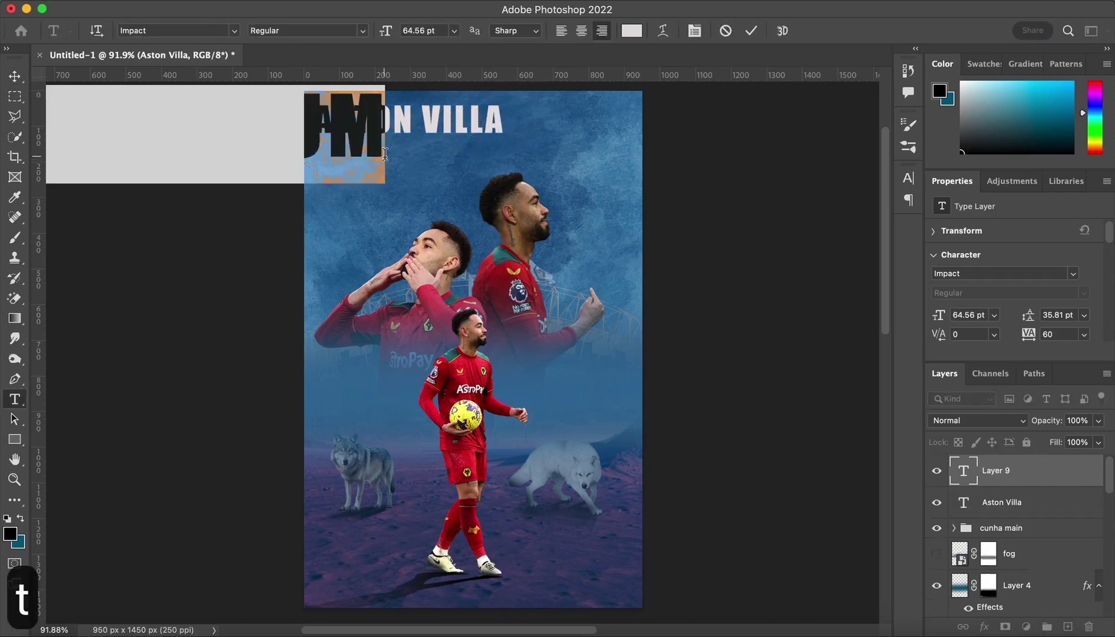
{"action": "type", "text": "Vs"}
{"action": "left_click", "coordinate": [1072, 485]}
{"action": "key", "text": "super+t"}
{"action": "left_click_drag", "start_coordinate": [386, 134], "coordinate": [345, 152]}
{"action": "key", "text": "Return"}
Step: Add the text "wolves", scale it to about 49.55%, and place it beside Vs under the Aston Villa line
{"action": "left_click", "coordinate": [426, 204]}
{"action": "type", "text": "wolves"}
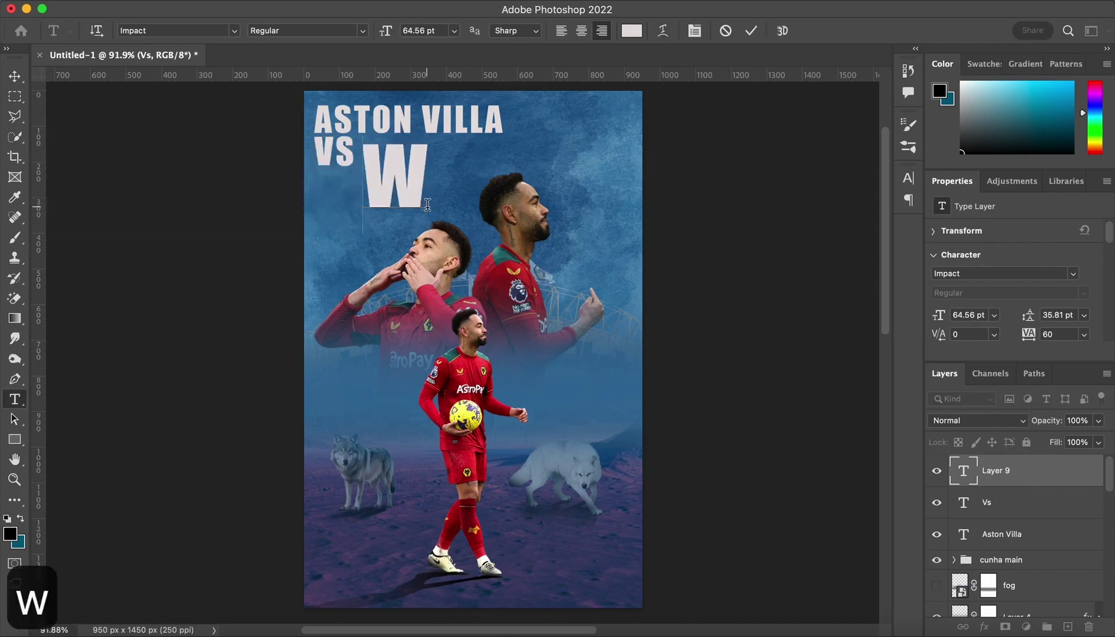
{"action": "key", "text": "Escape"}
{"action": "key", "text": "ctrl+t"}
{"action": "left_click_drag", "start_coordinate": [427, 233], "coordinate": [483, 156]}
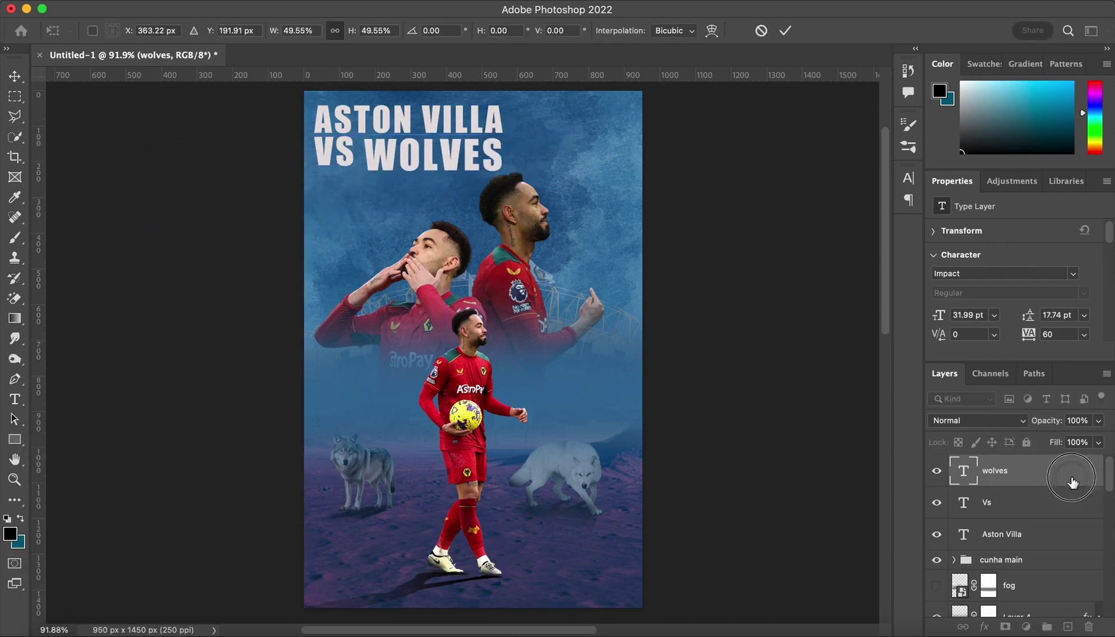
{"action": "left_click", "coordinate": [1072, 481]}
{"action": "key", "text": "v"}
{"action": "left_click", "coordinate": [783, 382]}
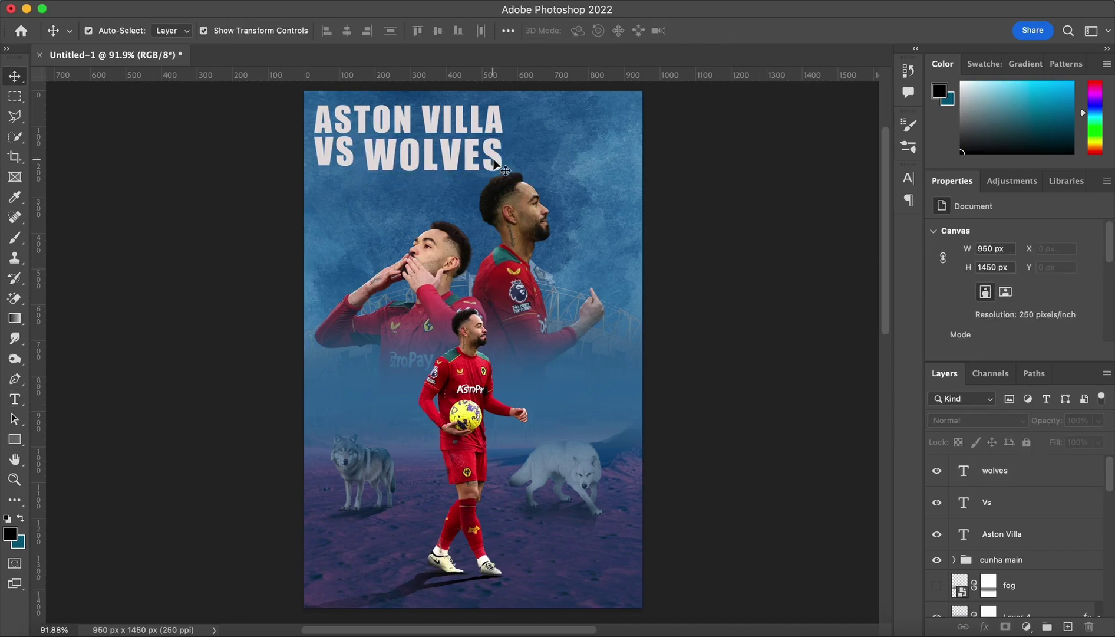
Step: Try to shrink the wolves text to about 95% and shift it, and undo it
{"action": "left_click", "coordinate": [494, 160]}
{"action": "left_click_drag", "start_coordinate": [502, 183], "coordinate": [499, 180]}
{"action": "left_click_drag", "start_coordinate": [465, 143], "coordinate": [461, 143]}
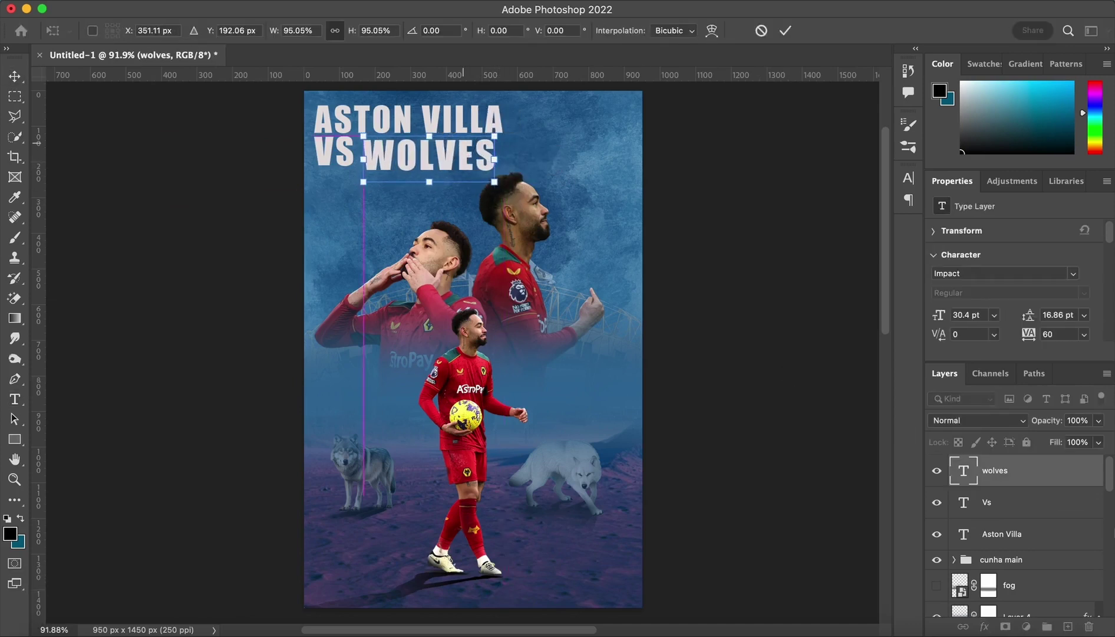
{"action": "left_click", "coordinate": [746, 382]}
{"action": "key", "text": "super+z"}
Step: Enlarge and lower the Vs text slightly so it lines up with the wolves text
{"action": "left_click_drag", "start_coordinate": [341, 151], "coordinate": [356, 139]}
{"action": "key", "text": "super+z"}
{"action": "left_click", "coordinate": [344, 154]}
{"action": "left_click", "coordinate": [827, 248]}
{"action": "left_click", "coordinate": [826, 247]}
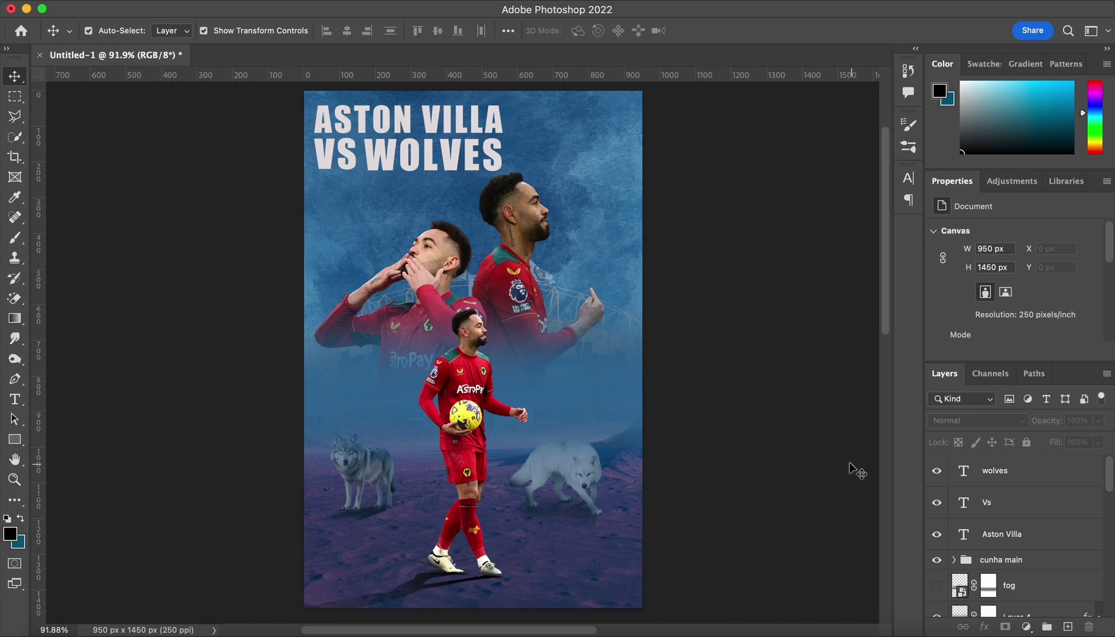
Step: Check the wolf shadow layer in the layer stack and collapse the wolf1 group
{"action": "left_click", "coordinate": [417, 500]}
{"action": "scroll", "coordinate": [1015, 610], "scroll_direction": "down", "scroll_amount": 6}
{"action": "scroll", "coordinate": [1021, 578], "scroll_direction": "up", "scroll_amount": 3}
{"action": "left_click", "coordinate": [1023, 544]}
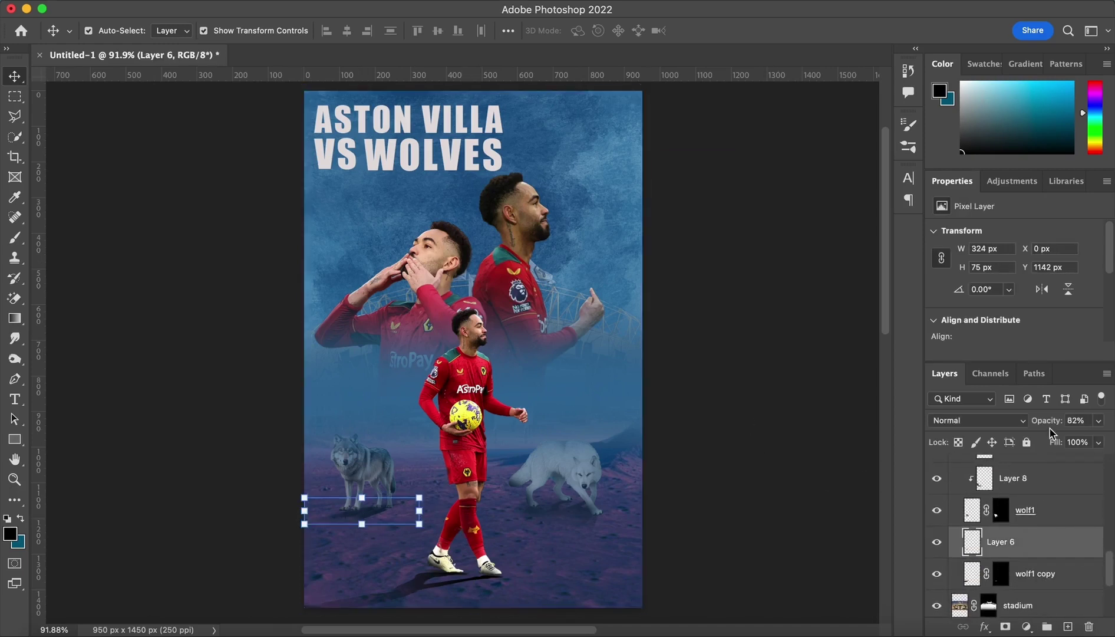
{"action": "left_click", "coordinate": [831, 448]}
{"action": "scroll", "coordinate": [1033, 520], "scroll_direction": "up", "scroll_amount": 3}
{"action": "left_click", "coordinate": [954, 518]}
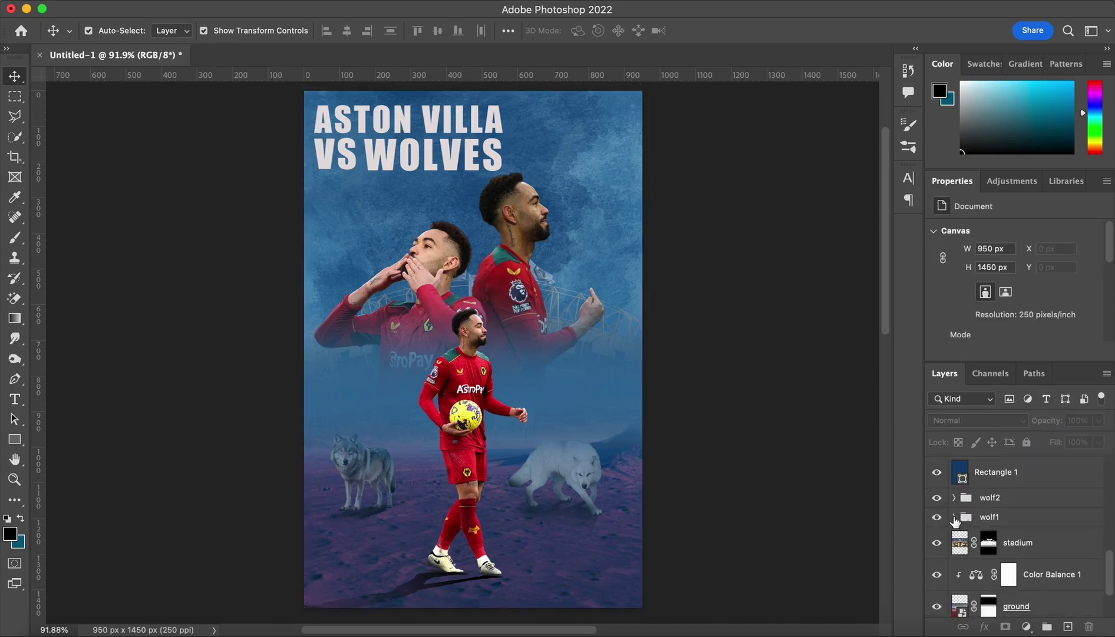
{"action": "scroll", "coordinate": [986, 520], "scroll_direction": "up", "scroll_amount": 10}
Step: Place logo.png and Aston-Villa-Logo.png from the Images folder into the poster as embedded images
{"action": "left_click", "coordinate": [36, 634]}
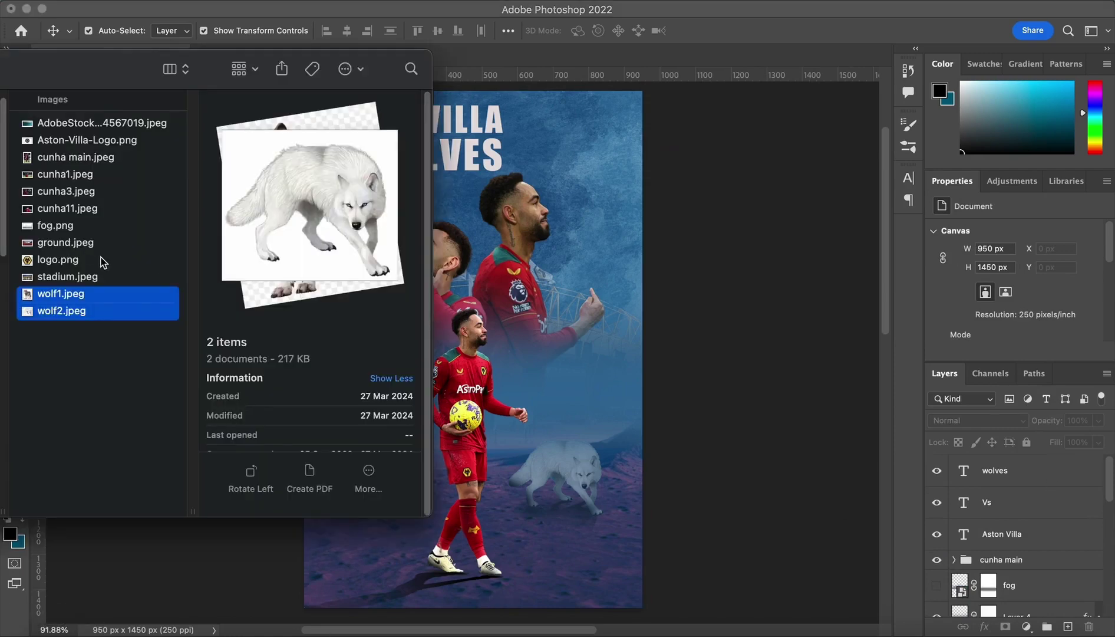
{"action": "left_click", "coordinate": [101, 258]}
{"action": "left_click", "coordinate": [144, 143], "text": "super"}
{"action": "left_click_drag", "start_coordinate": [143, 142], "coordinate": [581, 308]}
{"action": "key", "text": "Return"}
{"action": "key", "text": "Return"}
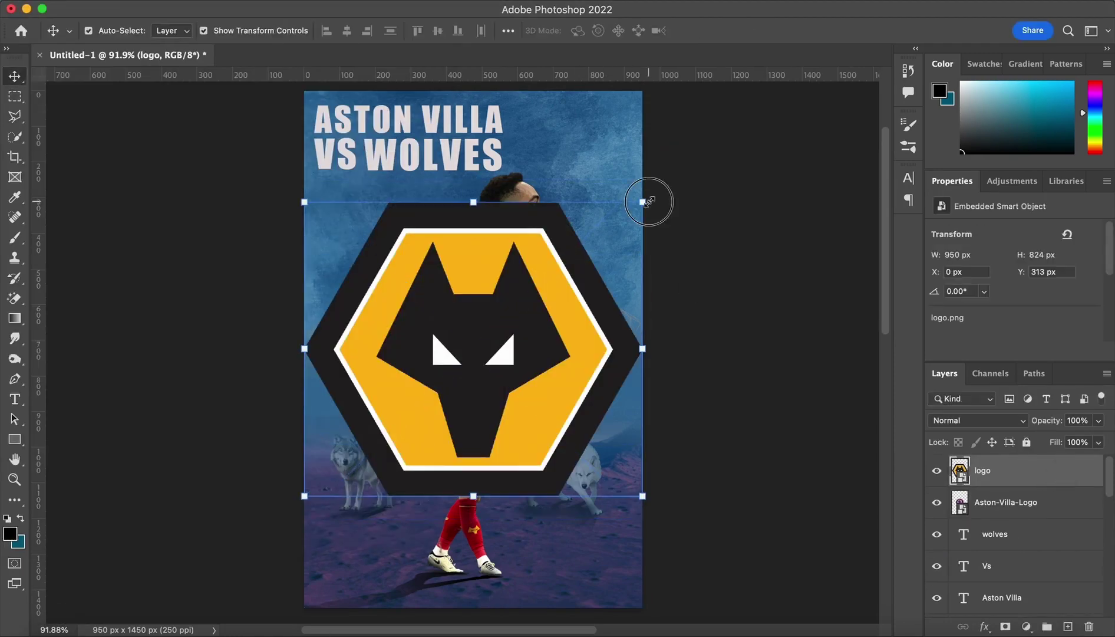
Step: Shrink the Wolves logo to about 4.46% and the Aston Villa logo to about 2.80%
{"action": "left_click_drag", "start_coordinate": [642, 181], "coordinate": [515, 249]}
{"action": "left_click", "coordinate": [1005, 502]}
{"action": "key", "text": "ctrl+t"}
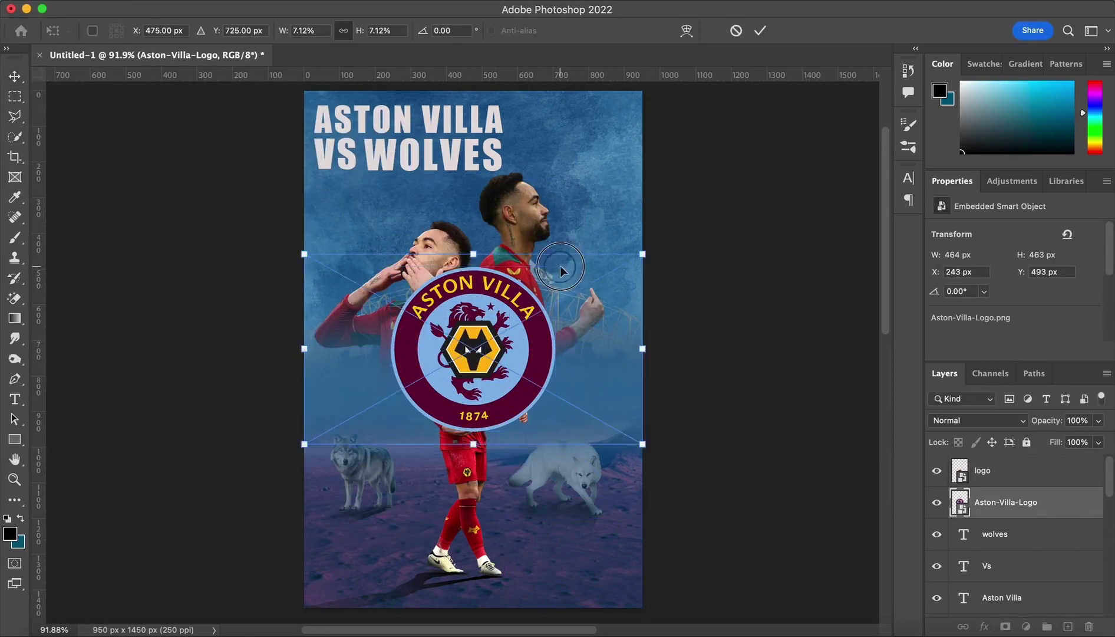
{"action": "left_click_drag", "start_coordinate": [617, 274], "coordinate": [563, 319]}
{"action": "left_click_drag", "start_coordinate": [517, 362], "coordinate": [508, 361]}
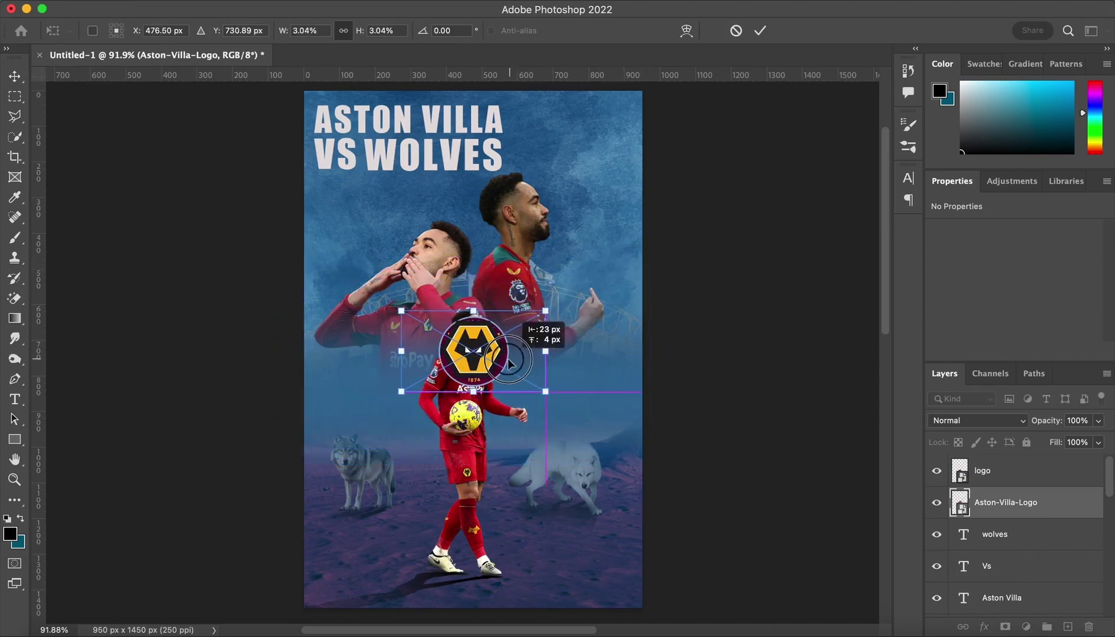
{"action": "left_click_drag", "start_coordinate": [544, 311], "coordinate": [541, 315]}
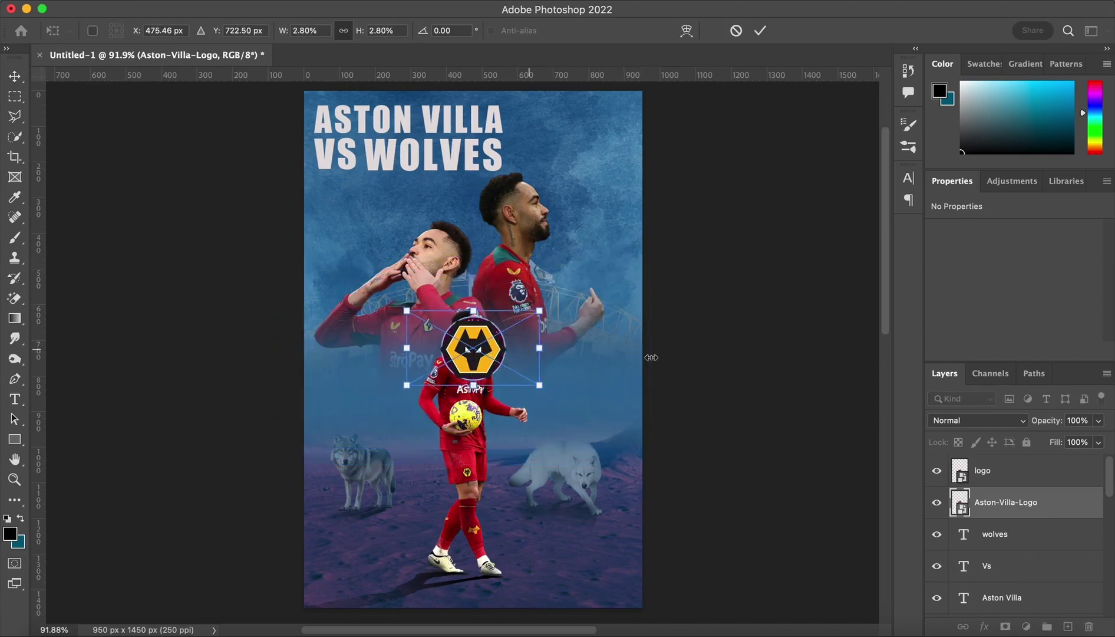
{"action": "key", "text": "Return"}
Step: Shrink both club logos and arrange them side by side to the right of the main player, above the white wolf
{"action": "left_click", "coordinate": [982, 469]}
{"action": "key", "text": "super+t"}
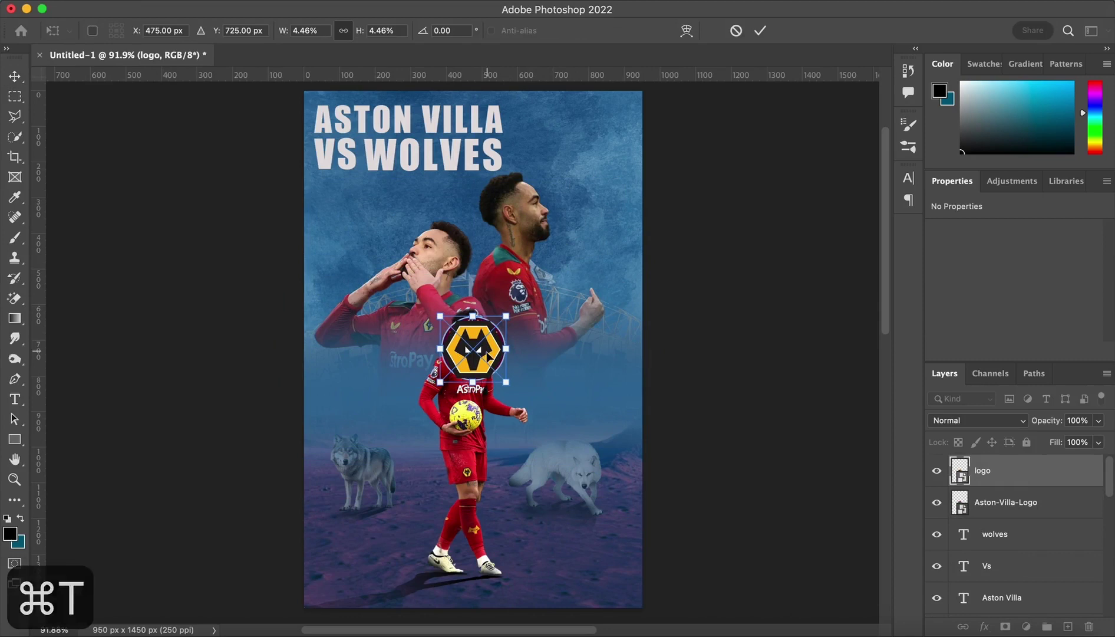
{"action": "left_click", "coordinate": [1015, 502], "text": "shift"}
{"action": "key", "text": "super+t"}
{"action": "left_click_drag", "start_coordinate": [505, 317], "coordinate": [632, 392]}
{"action": "key", "text": "Return"}
{"action": "left_click", "coordinate": [775, 437]}
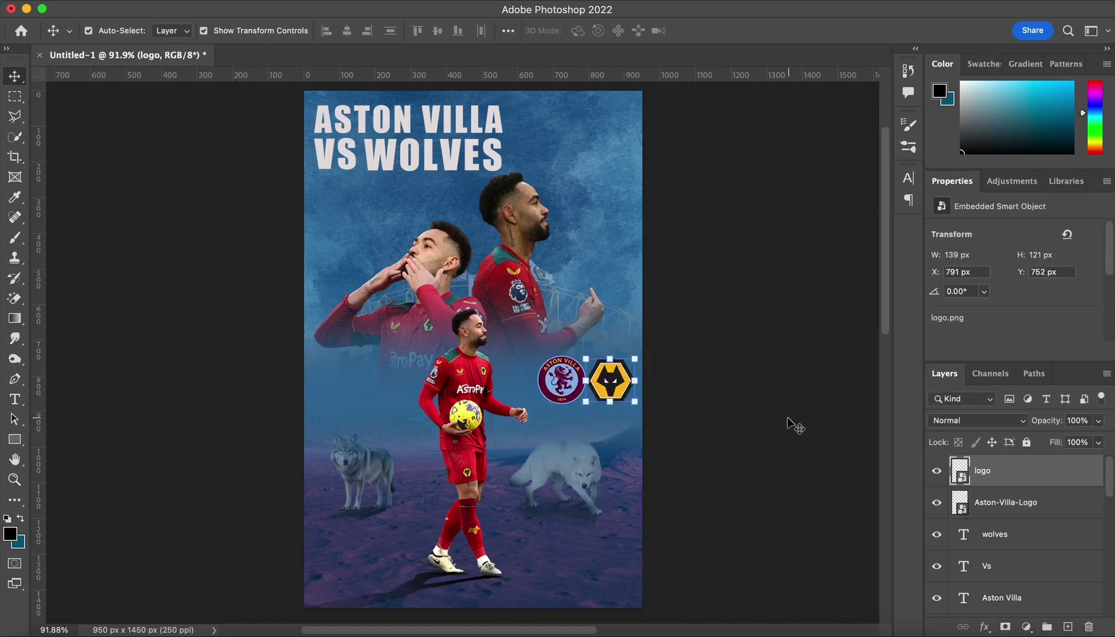
Step: Scale the Aston Villa logo to about 1.99% and align it level with the Wolves logo
{"action": "left_click", "coordinate": [568, 396]}
{"action": "key", "text": "super+t"}
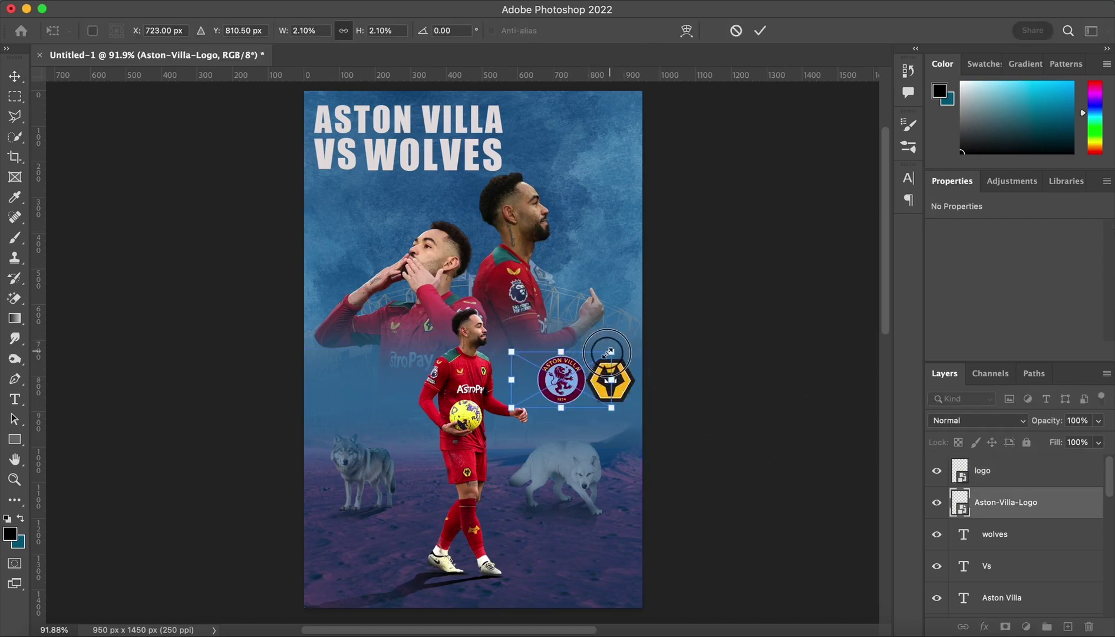
{"action": "left_click_drag", "start_coordinate": [608, 352], "coordinate": [606, 355]}
{"action": "left_click_drag", "start_coordinate": [557, 385], "coordinate": [557, 385]}
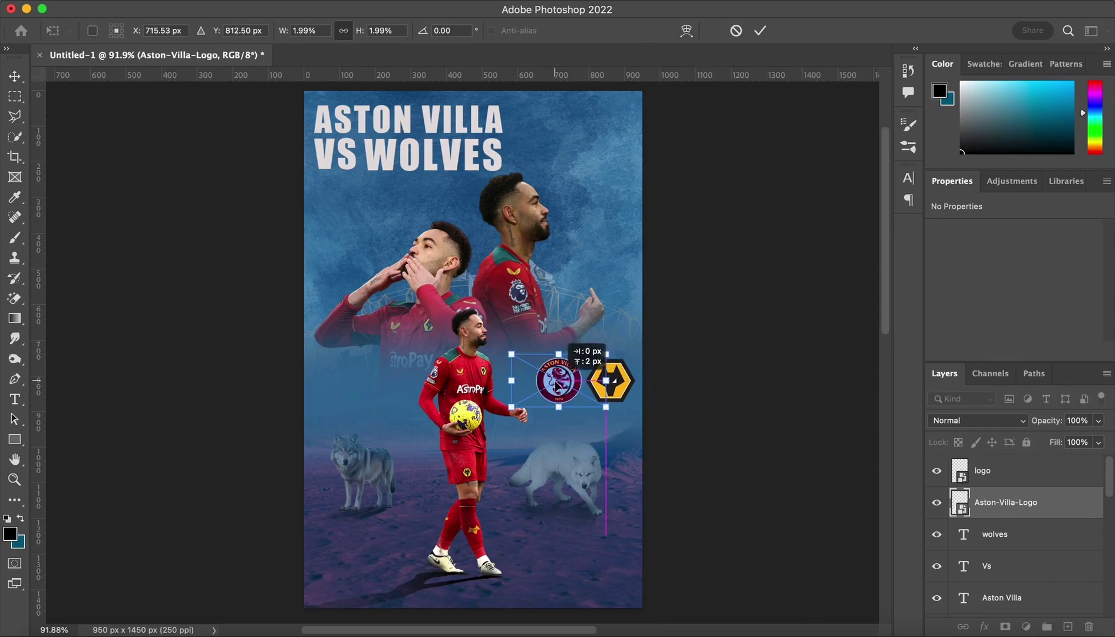
{"action": "key", "text": "Return"}
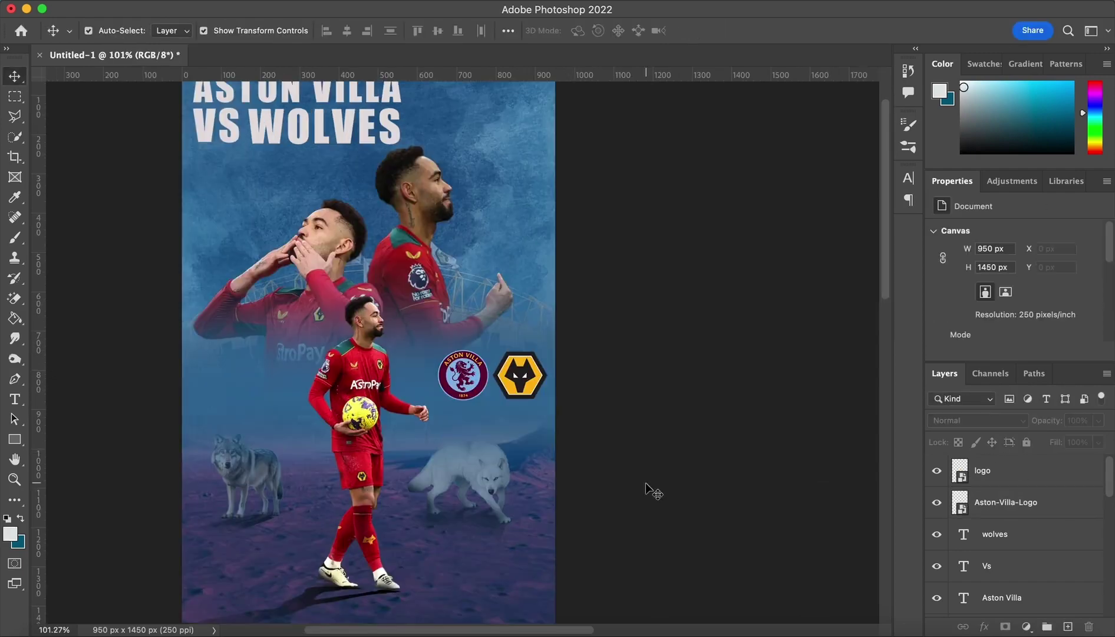
Step: Rasterize the Wolves logo and remove its yellow areas with the Magic Eraser
{"action": "left_click", "coordinate": [539, 390]}
{"action": "key", "text": "e"}
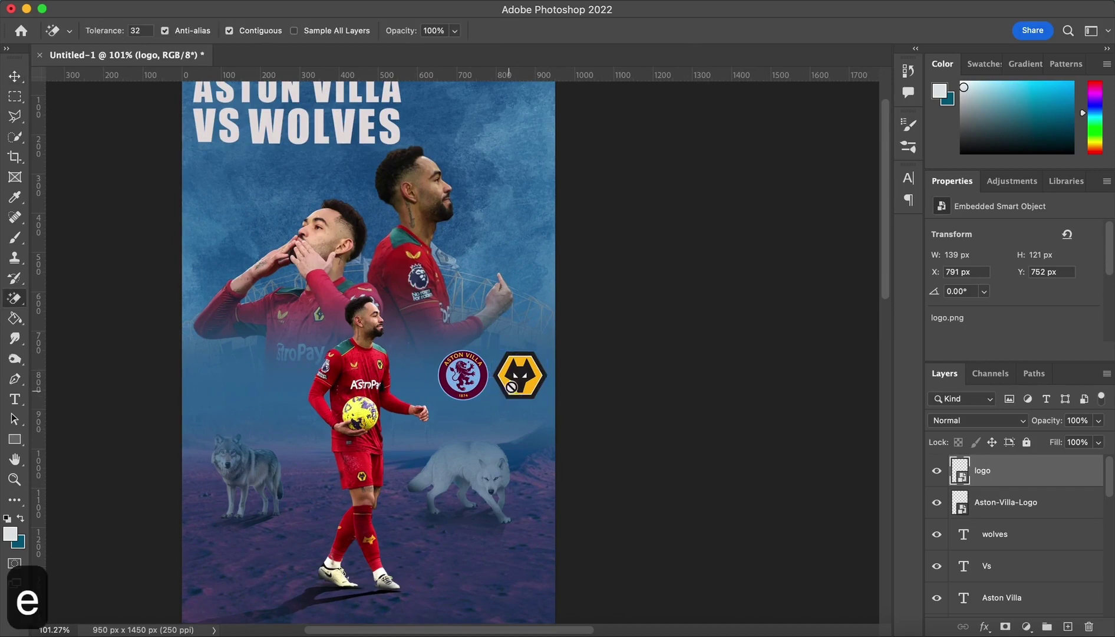
{"action": "left_click", "coordinate": [536, 387]}
{"action": "left_click", "coordinate": [613, 276]}
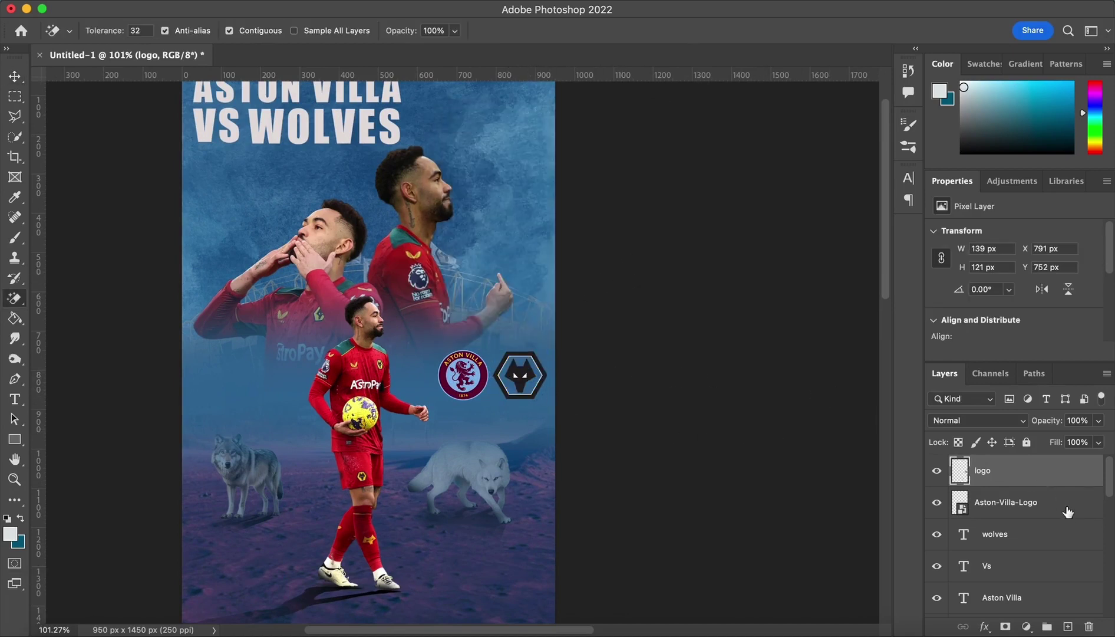
Step: Rasterize the Aston Villa logo and remove the light blue behind its lion with the Magic Eraser
{"action": "left_click", "coordinate": [1010, 512]}
{"action": "left_click", "coordinate": [460, 392]}
{"action": "left_click", "coordinate": [633, 268]}
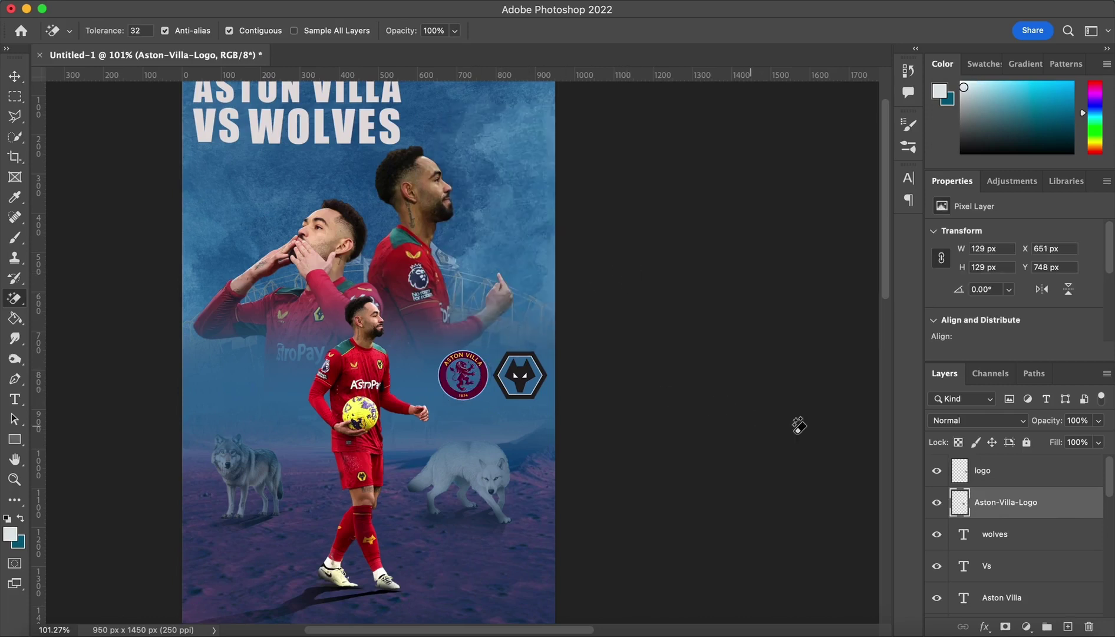
Step: Scale both club logos together to about 86.67%
{"action": "left_click", "coordinate": [1047, 478]}
{"action": "left_click", "coordinate": [1033, 508], "text": "shift"}
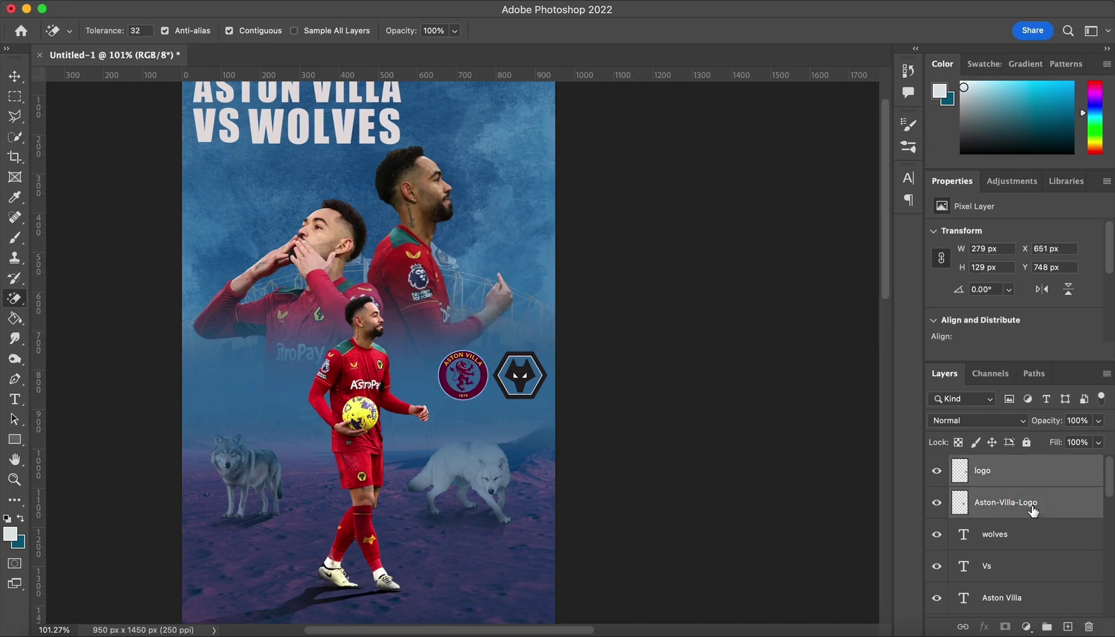
{"action": "key", "text": "super+t"}
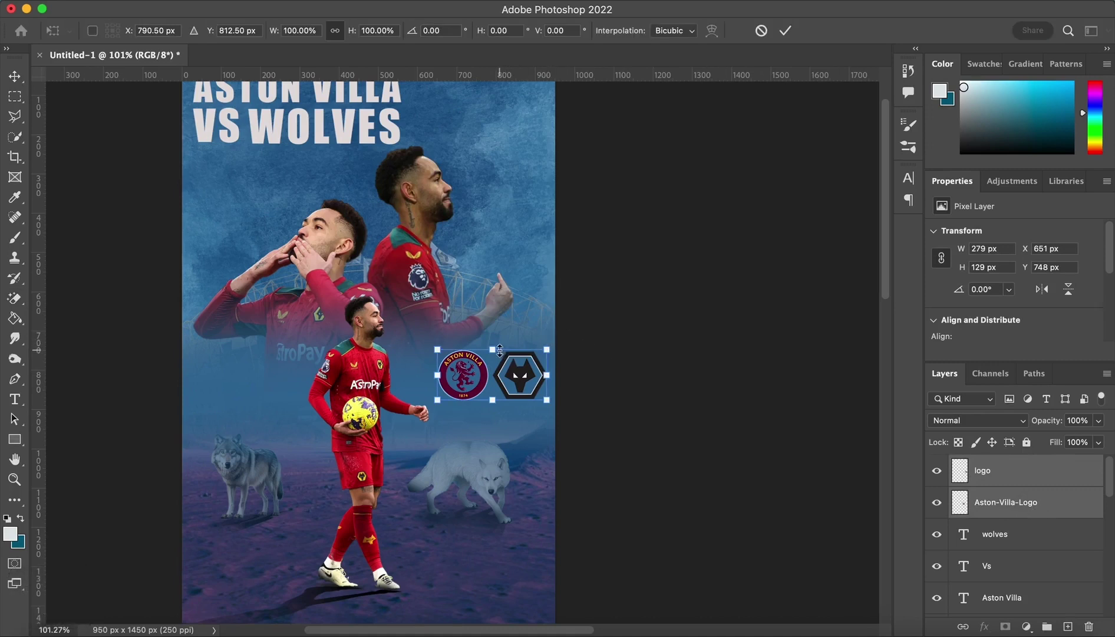
{"action": "left_click_drag", "start_coordinate": [498, 351], "coordinate": [497, 357]}
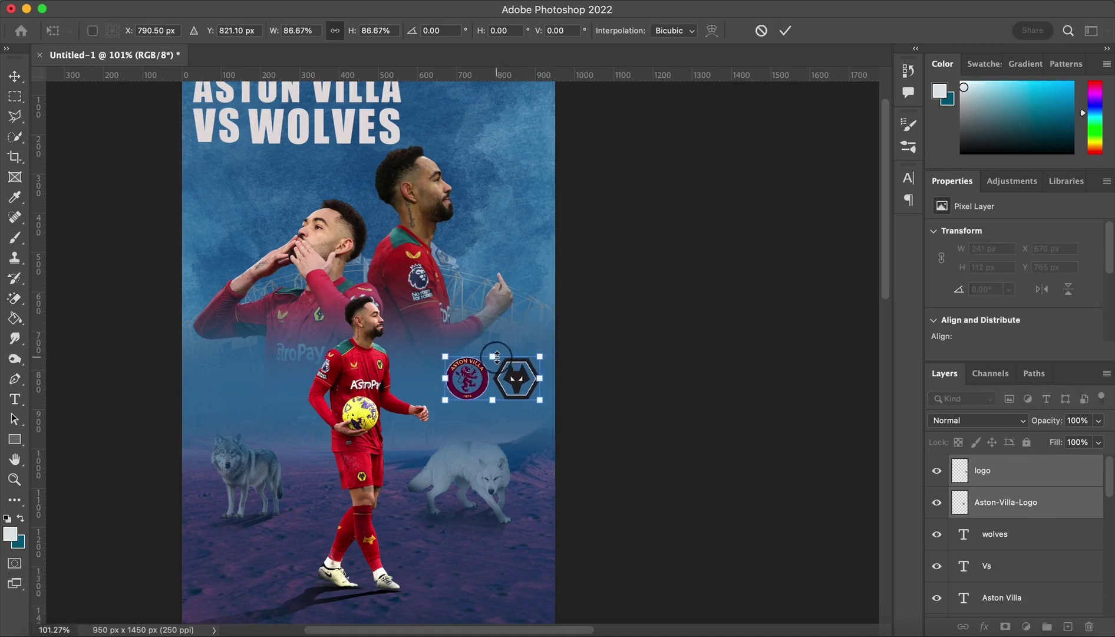
{"action": "key", "text": "Return"}
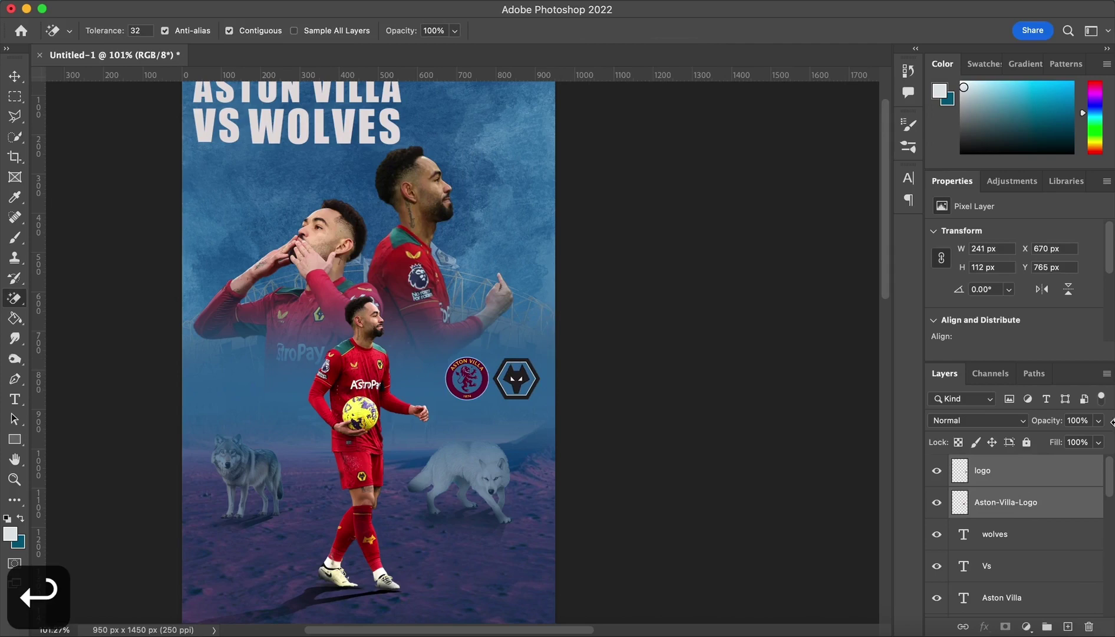
Step: Move both club logos beneath the Vs Wolves line of the title and enlarge them to about 115.35%
{"action": "left_click", "coordinate": [1058, 471]}
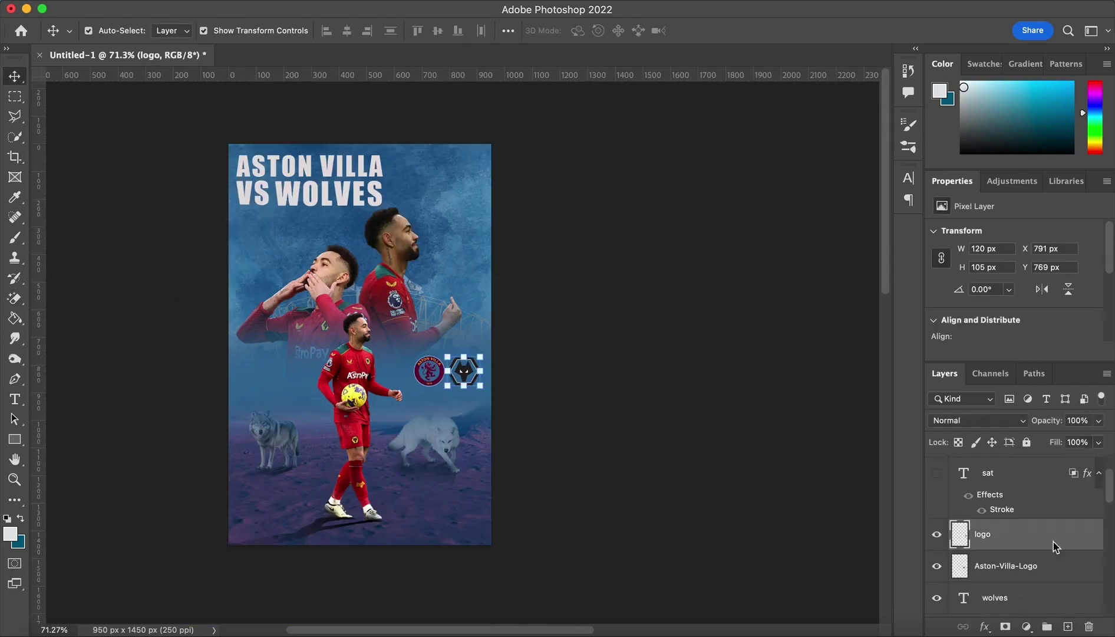
{"action": "left_click", "coordinate": [1052, 565], "text": "shift"}
{"action": "key", "text": "super+t"}
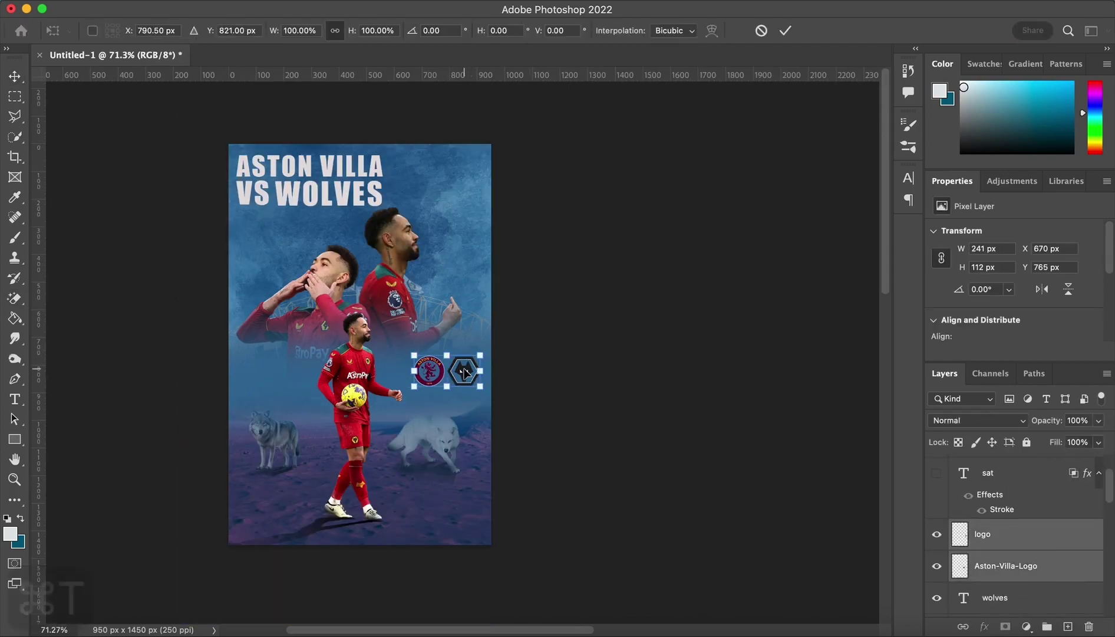
{"action": "left_click_drag", "start_coordinate": [461, 369], "coordinate": [302, 231]}
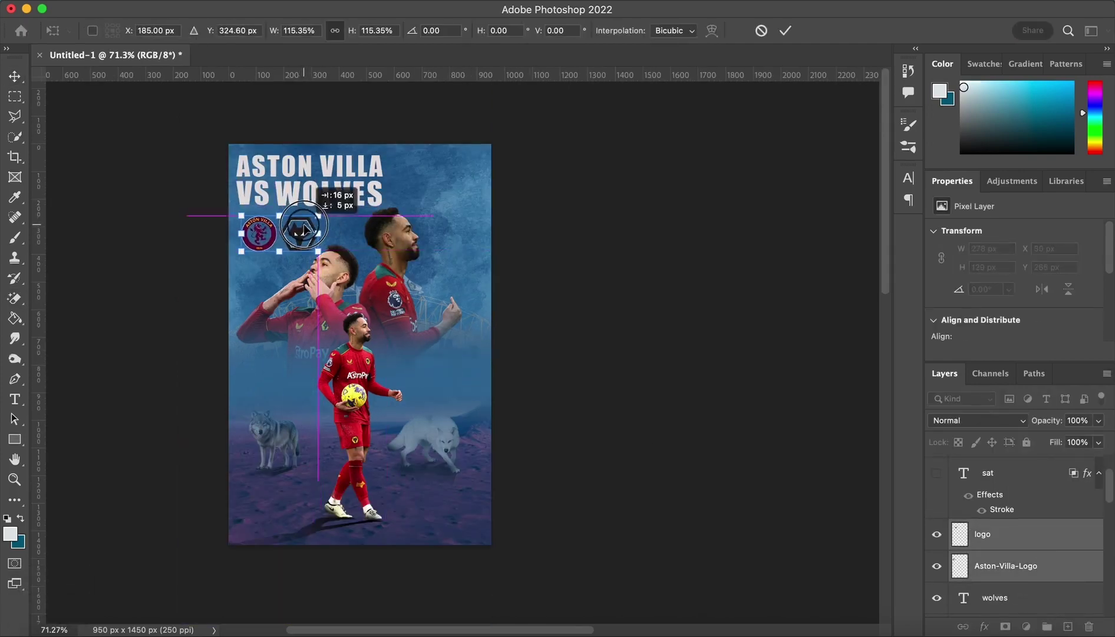
{"action": "key", "text": "Return"}
{"action": "left_click", "coordinate": [565, 305]}
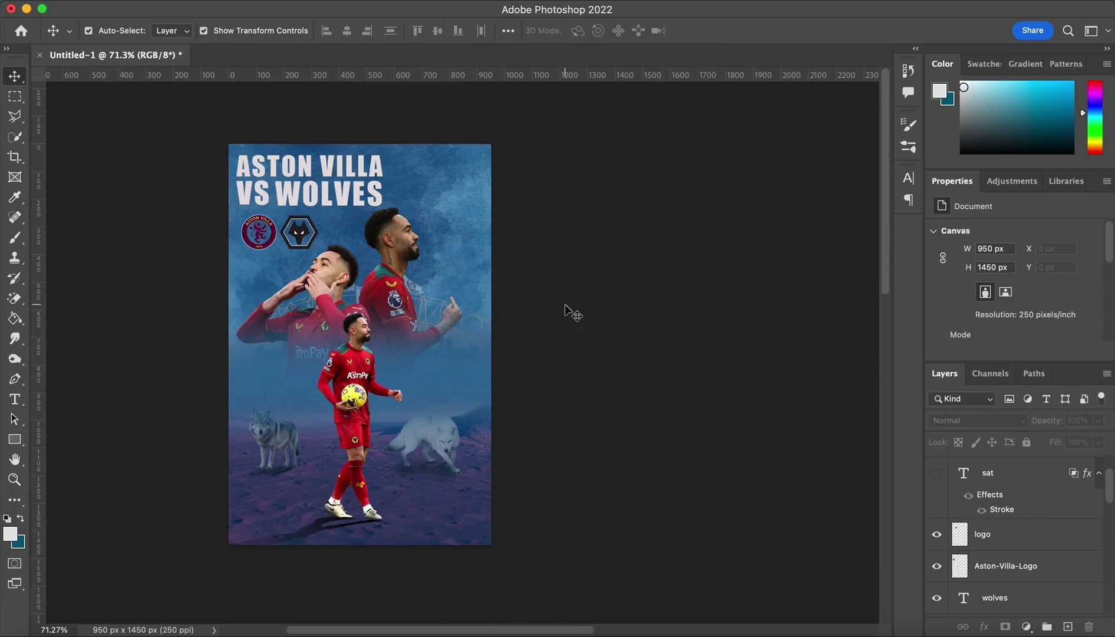
Step: Recolour the Aston Villa badge with the Paint Bucket, using black for the maroon areas and a pale tone for the lion
{"action": "scroll", "coordinate": [323, 275], "scroll_direction": "up", "scroll_amount": 8}
{"action": "left_click", "coordinate": [303, 222]}
{"action": "key", "text": "e"}
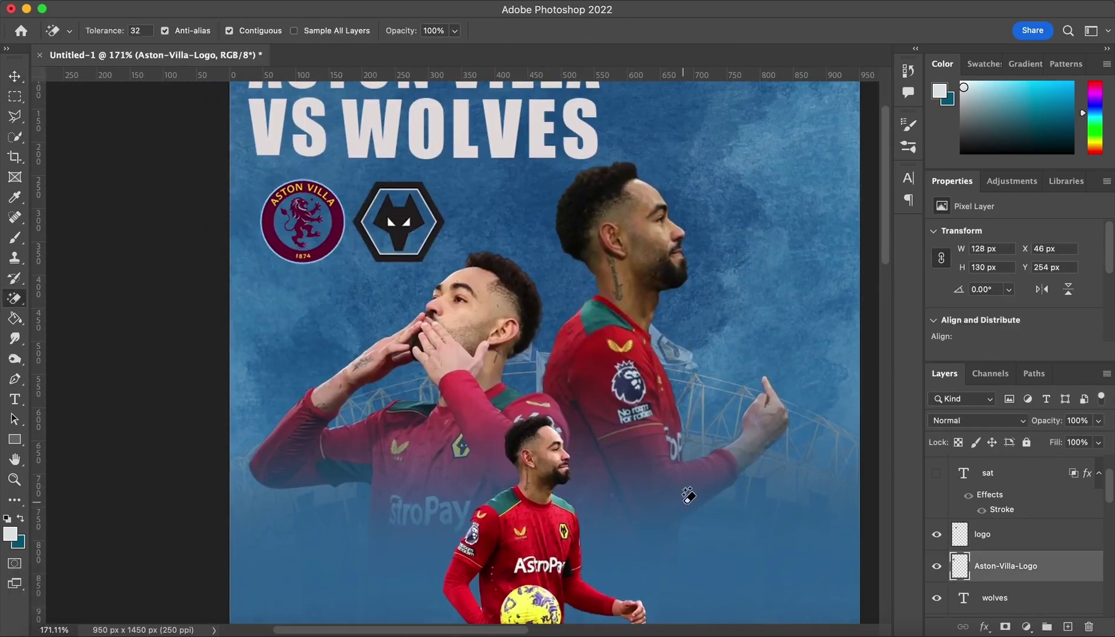
{"action": "key", "text": "g"}
{"action": "scroll", "coordinate": [340, 226], "scroll_direction": "down", "scroll_amount": 5}
{"action": "scroll", "coordinate": [340, 226], "scroll_direction": "up", "scroll_amount": 6}
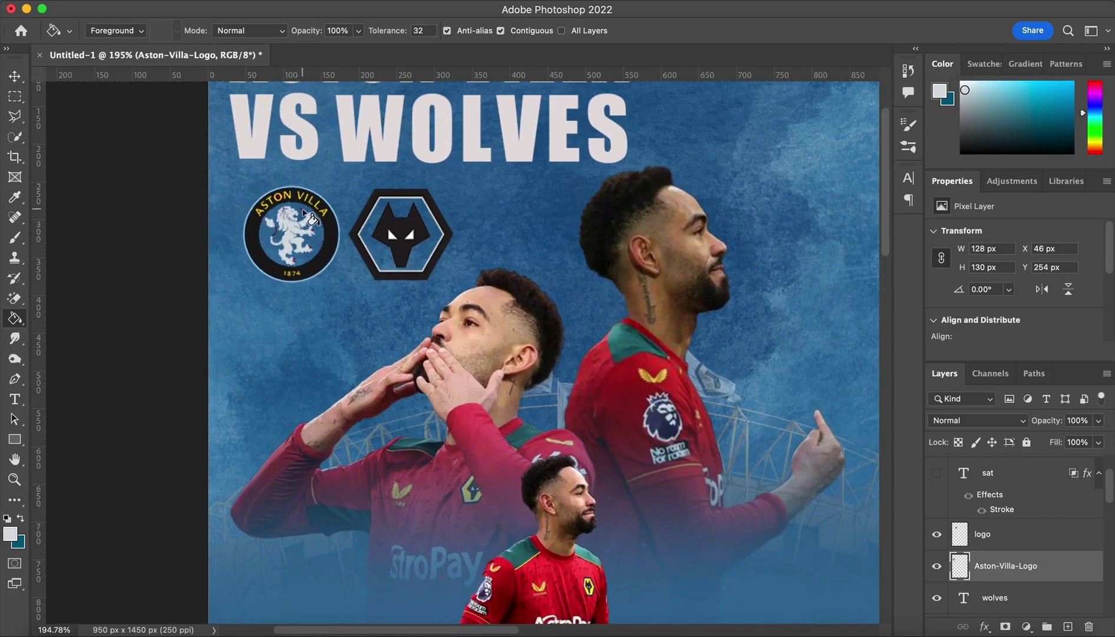
Step: Try to fill the dark ring of the Aston Villa badge with the pale foreground colour, and undo it
{"action": "scroll", "coordinate": [298, 267], "scroll_direction": "down", "scroll_amount": 4}
{"action": "scroll", "coordinate": [299, 267], "scroll_direction": "up", "scroll_amount": 4}
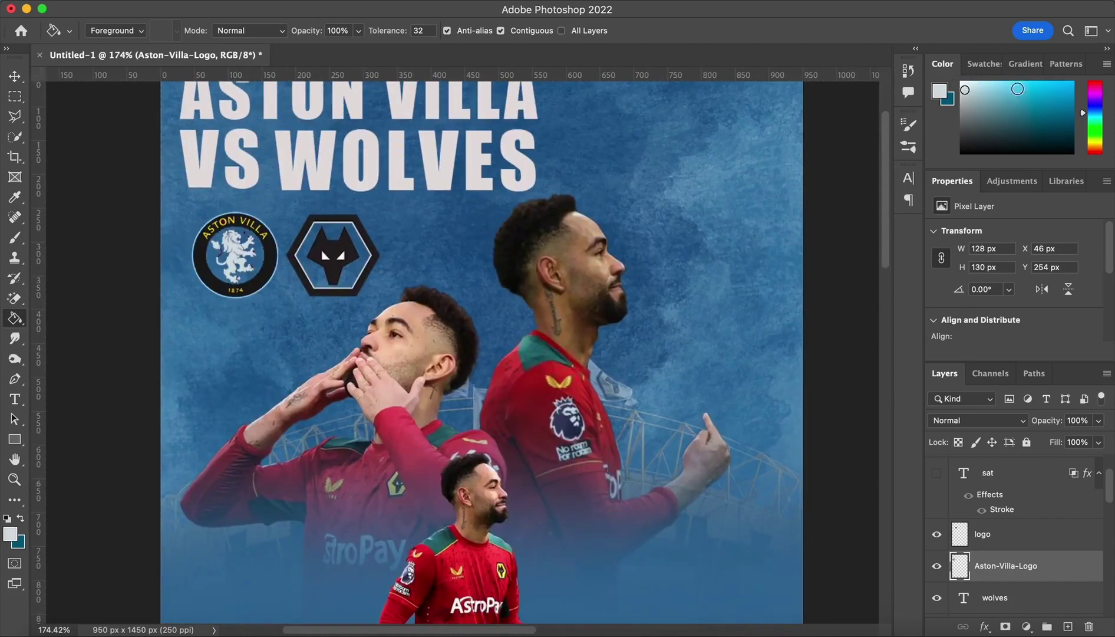
{"action": "left_click", "coordinate": [271, 266]}
{"action": "key", "text": "super+z"}
Step: Sample the black of the Wolves logo and darken the lettering on the Aston Villa badge with it
{"action": "key", "text": "i"}
{"action": "left_click", "coordinate": [309, 227]}
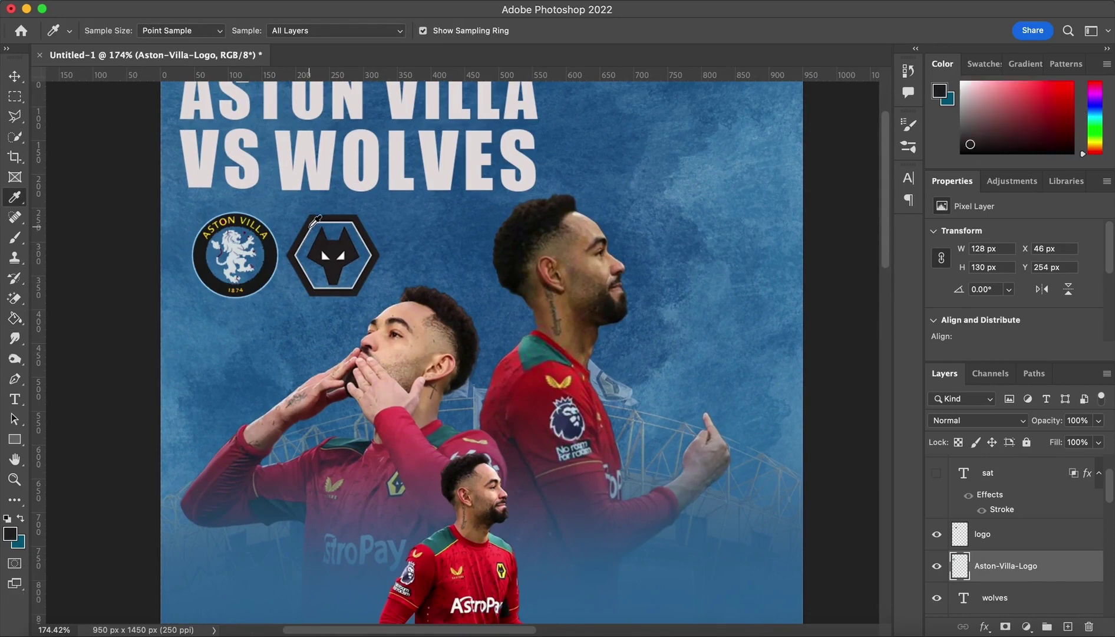
{"action": "key", "text": "g"}
{"action": "scroll", "coordinate": [266, 289], "scroll_direction": "down", "scroll_amount": 4}
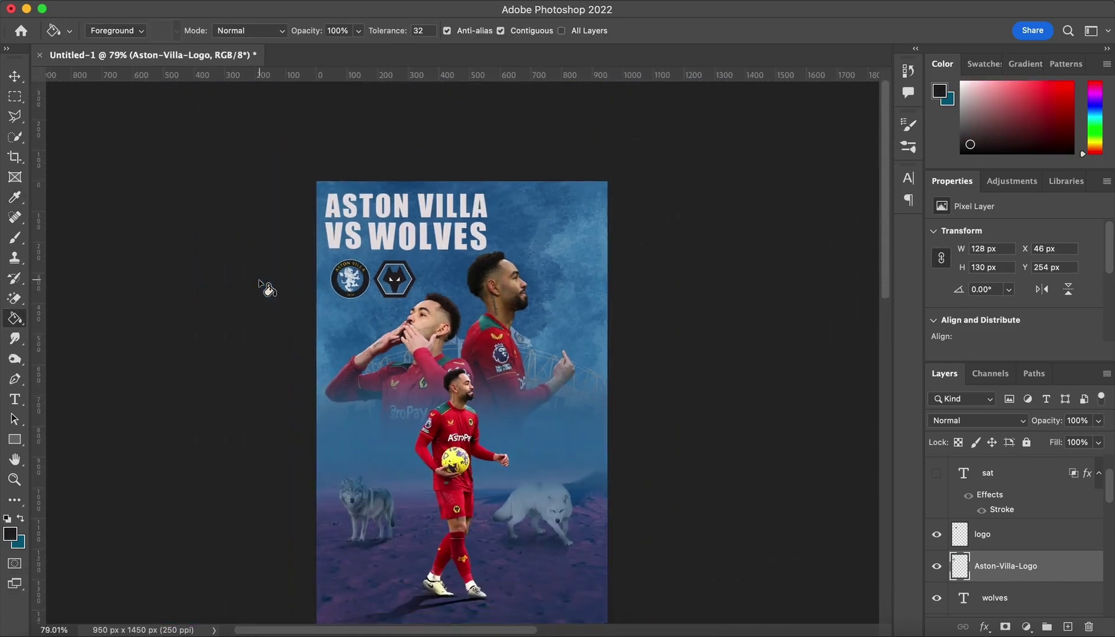
Step: Try to fill part of the Aston Villa badge's ring with the off-white sampled from the title, and undo it
{"action": "scroll", "coordinate": [259, 283], "scroll_direction": "up", "scroll_amount": 4}
{"action": "left_click", "coordinate": [508, 138], "text": "alt"}
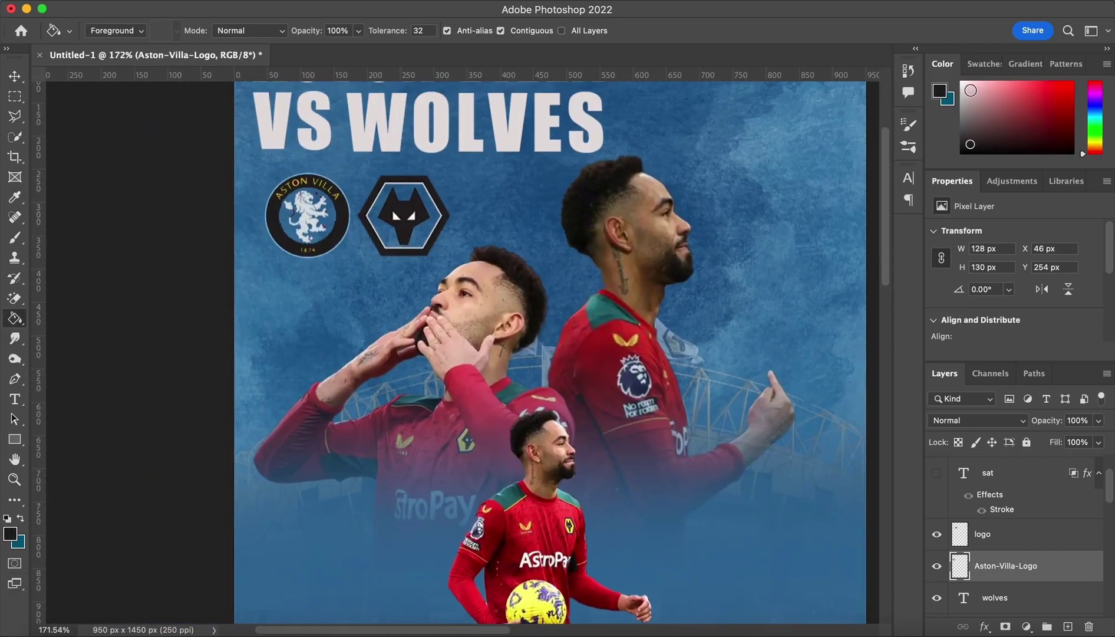
{"action": "left_click", "coordinate": [335, 238]}
{"action": "key", "text": "super+z"}
{"action": "scroll", "coordinate": [652, 311], "scroll_direction": "down", "scroll_amount": 5}
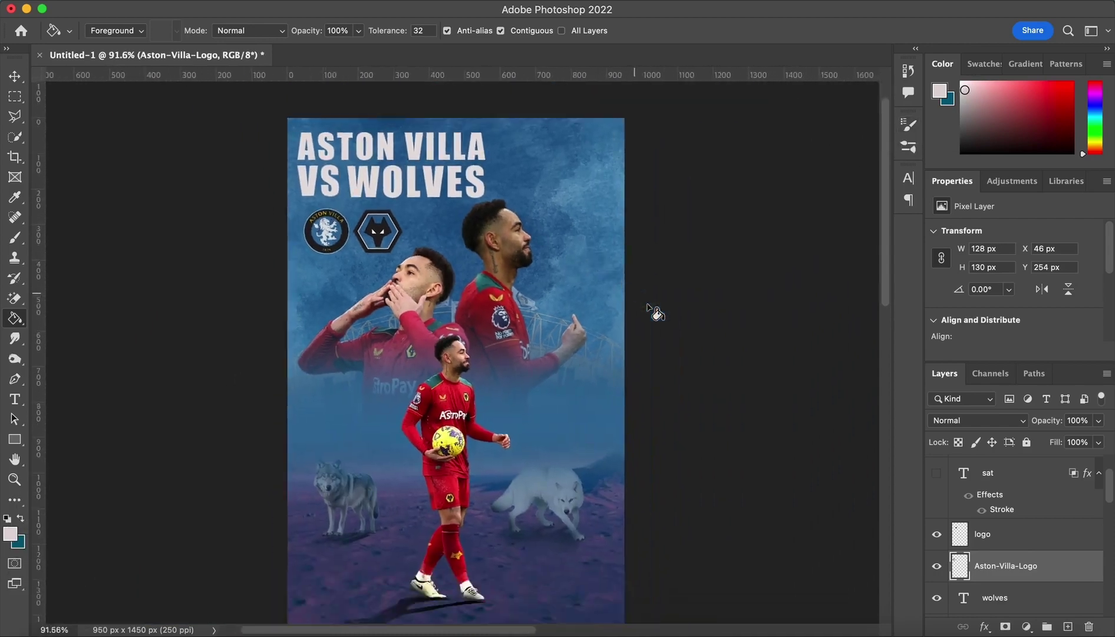
Step: Add a Hue/Saturation adjustment above the Aston Villa logo, target its Yellows, and clip it to that layer
{"action": "key", "text": "v"}
{"action": "left_click", "coordinate": [727, 316]}
{"action": "scroll", "coordinate": [727, 316], "scroll_direction": "up", "scroll_amount": 1}
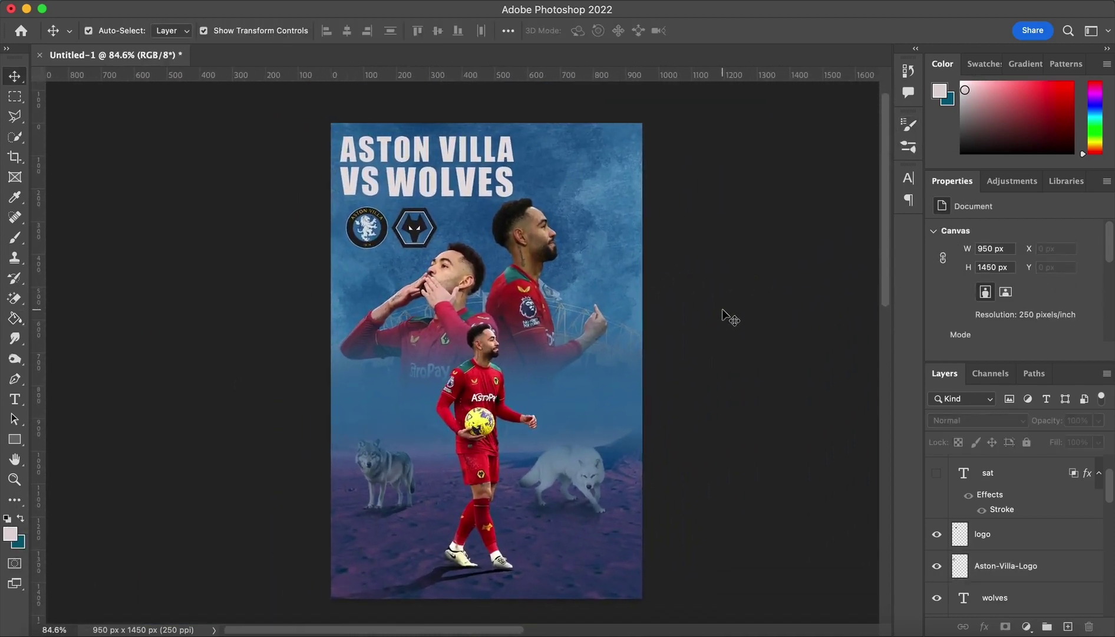
{"action": "left_click", "coordinate": [375, 216]}
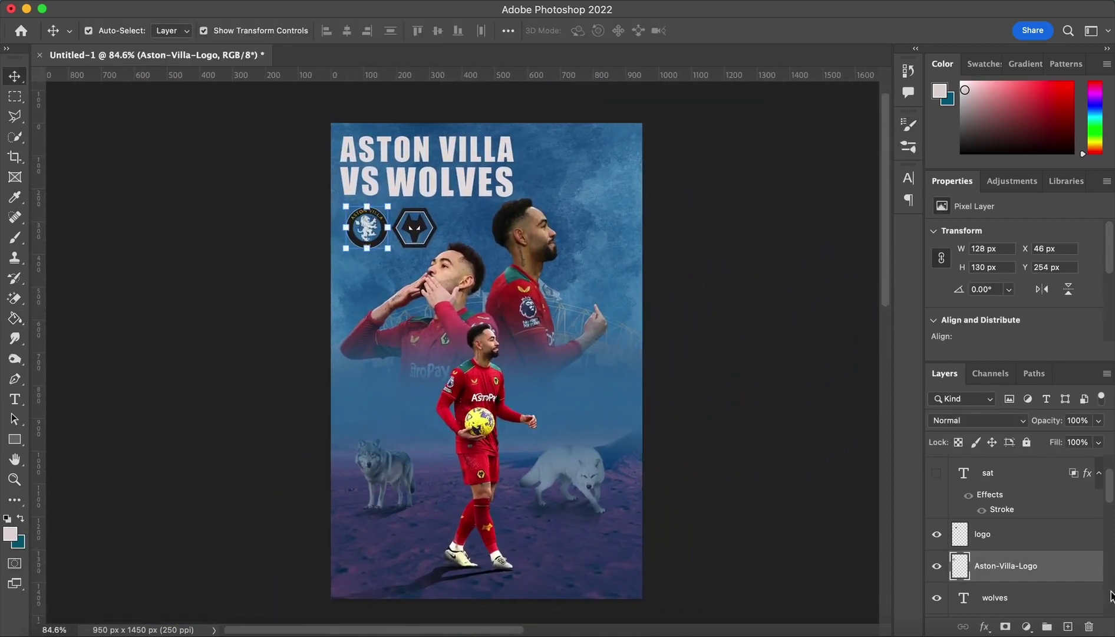
{"action": "left_click", "coordinate": [1027, 626]}
{"action": "left_click", "coordinate": [1058, 425]}
{"action": "left_click", "coordinate": [1029, 253]}
{"action": "left_click", "coordinate": [1055, 283]}
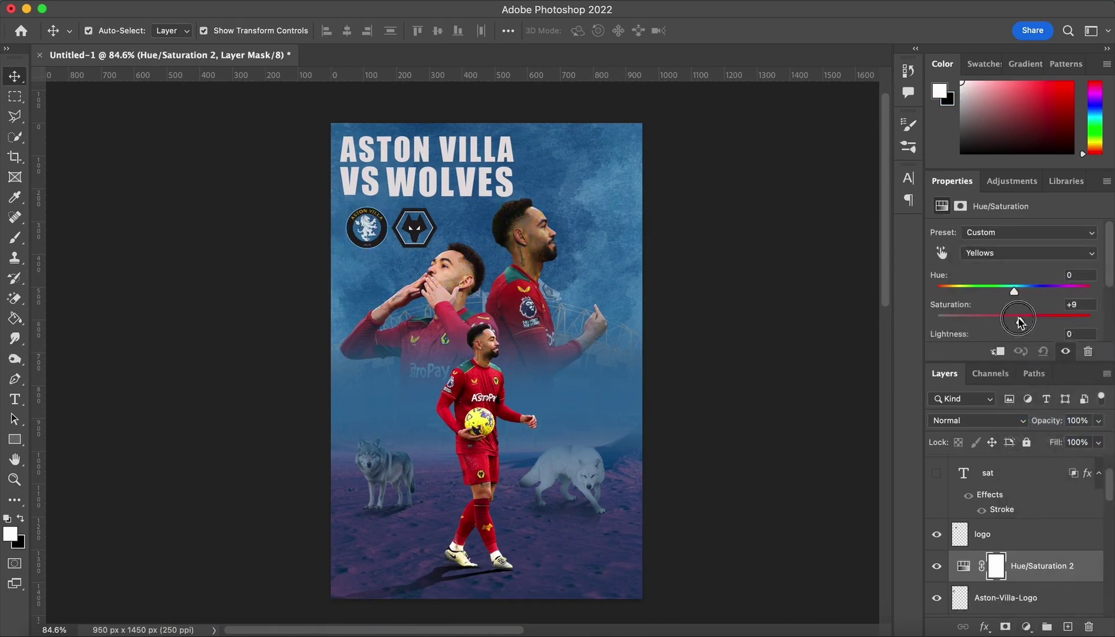
{"action": "left_click", "coordinate": [997, 352]}
Step: Set the Yellows' saturation to -1 and lightness to +100 in the Aston Villa logo's Hue/Saturation adjustment
{"action": "mouse_move", "coordinate": [1018, 319]}
{"action": "left_mouse_down"}
{"action": "mouse_move", "coordinate": [993, 320]}
{"action": "mouse_move", "coordinate": [1014, 303]}
{"action": "left_mouse_up"}
{"action": "scroll", "coordinate": [1001, 328], "scroll_direction": "down", "scroll_amount": 2}
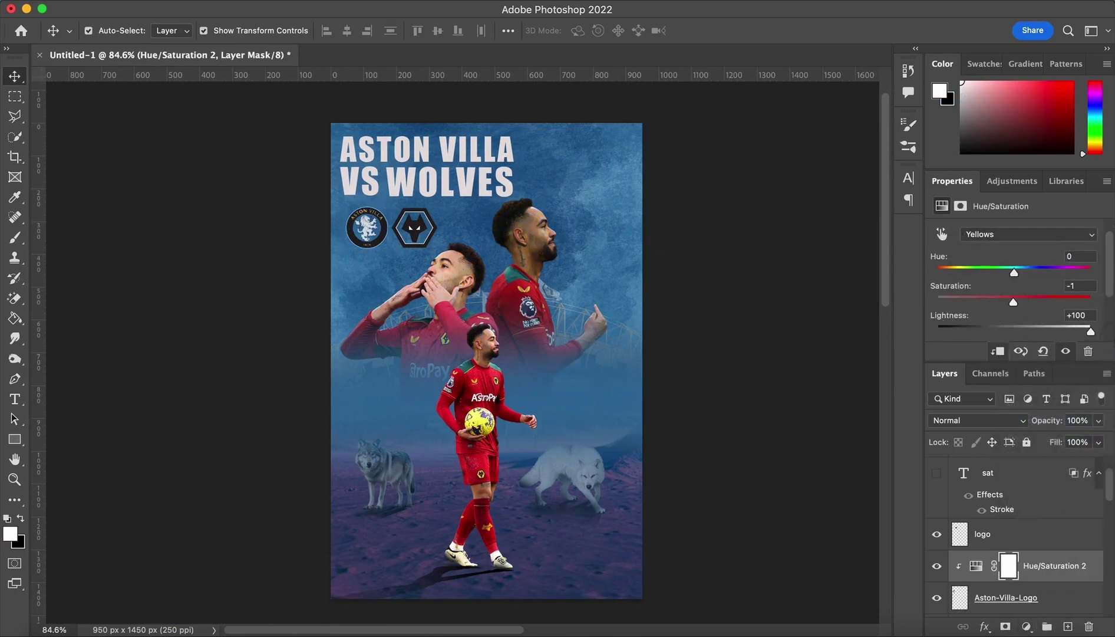
{"action": "left_click", "coordinate": [977, 566]}
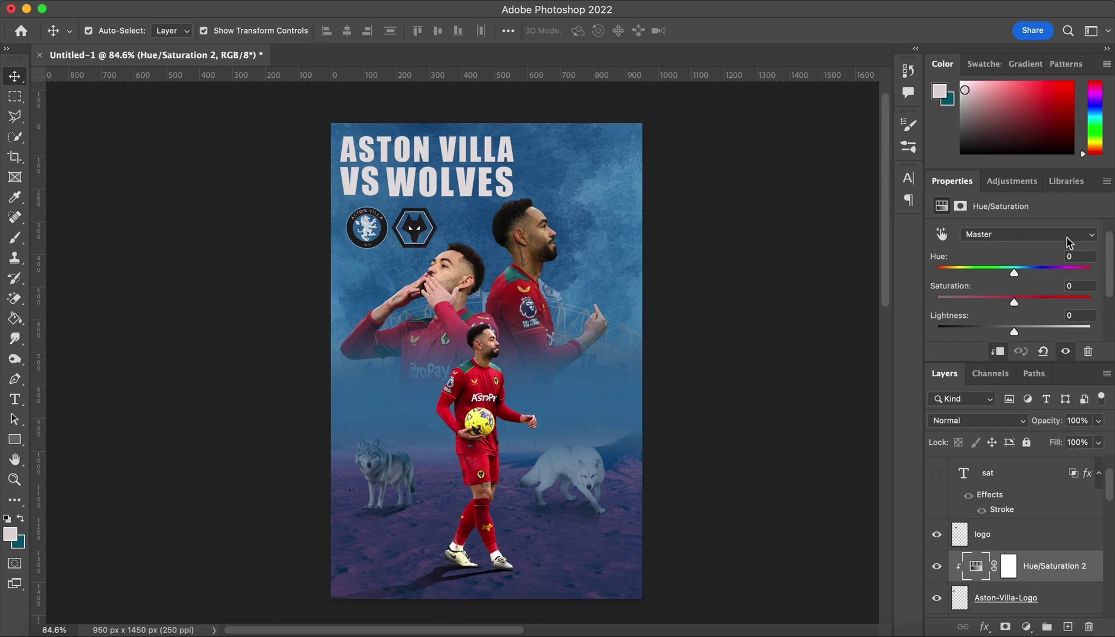
{"action": "left_click", "coordinate": [1068, 238]}
{"action": "left_click", "coordinate": [1019, 250]}
{"action": "left_click", "coordinate": [747, 379]}
{"action": "scroll", "coordinate": [746, 378], "scroll_direction": "up", "scroll_amount": 1}
{"action": "scroll", "coordinate": [746, 378], "scroll_direction": "down", "scroll_amount": 1}
{"action": "scroll", "coordinate": [696, 281], "scroll_direction": "down", "scroll_amount": 1}
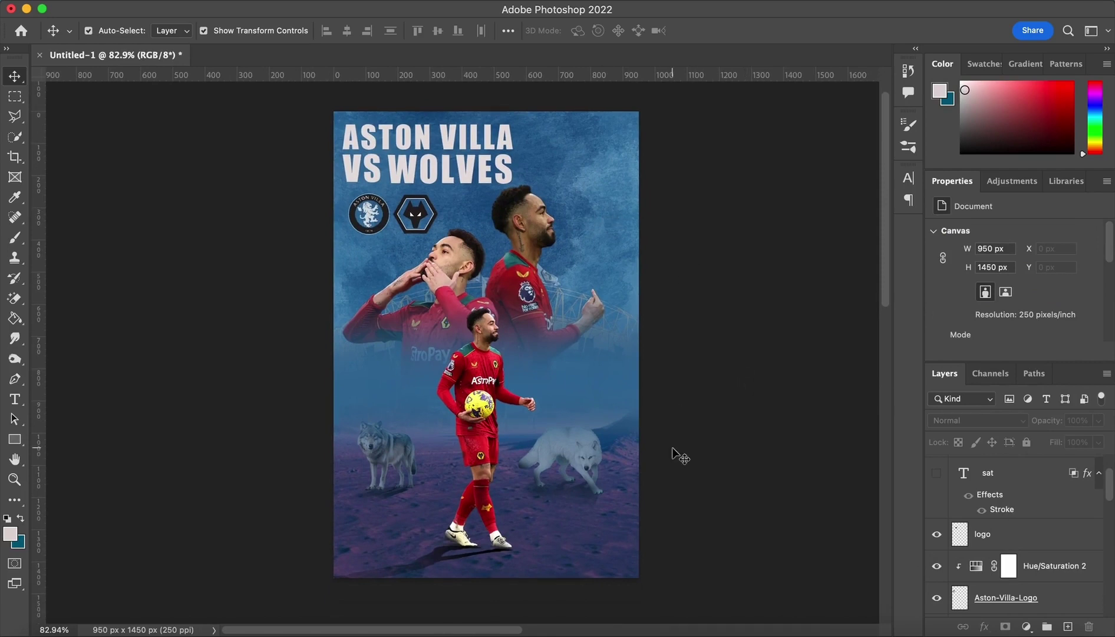
{"action": "scroll", "coordinate": [717, 307], "scroll_direction": "up", "scroll_amount": 1}
Step: Add a layer clipped to the central full-body player and paint soft black shading on him with a 175 px brush
{"action": "left_click", "coordinate": [465, 364]}
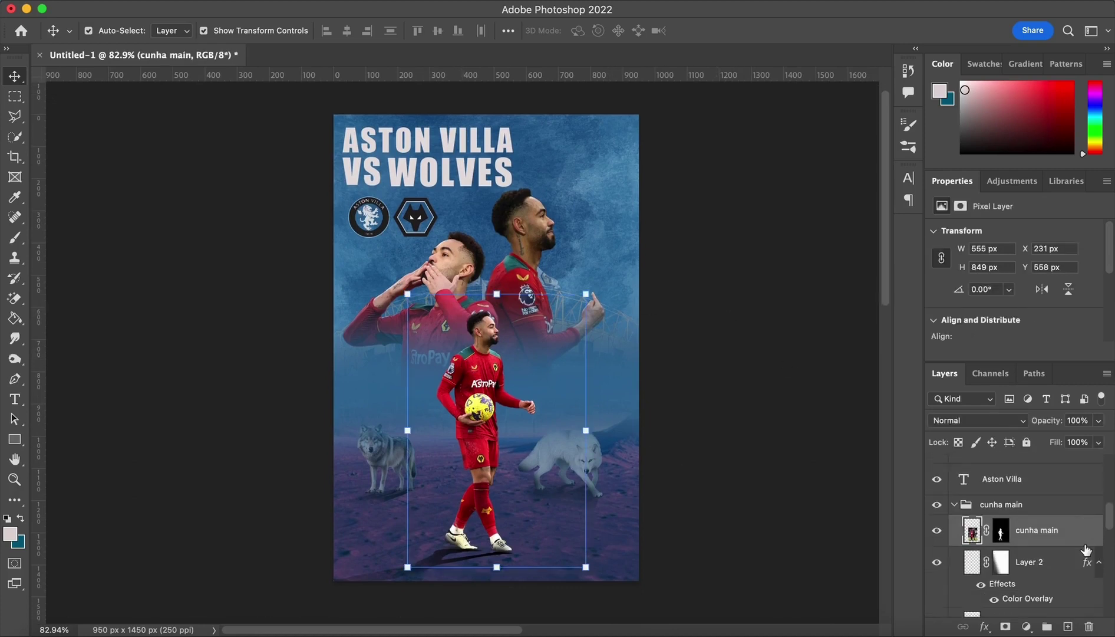
{"action": "left_click", "coordinate": [1068, 627]}
{"action": "key", "text": "b"}
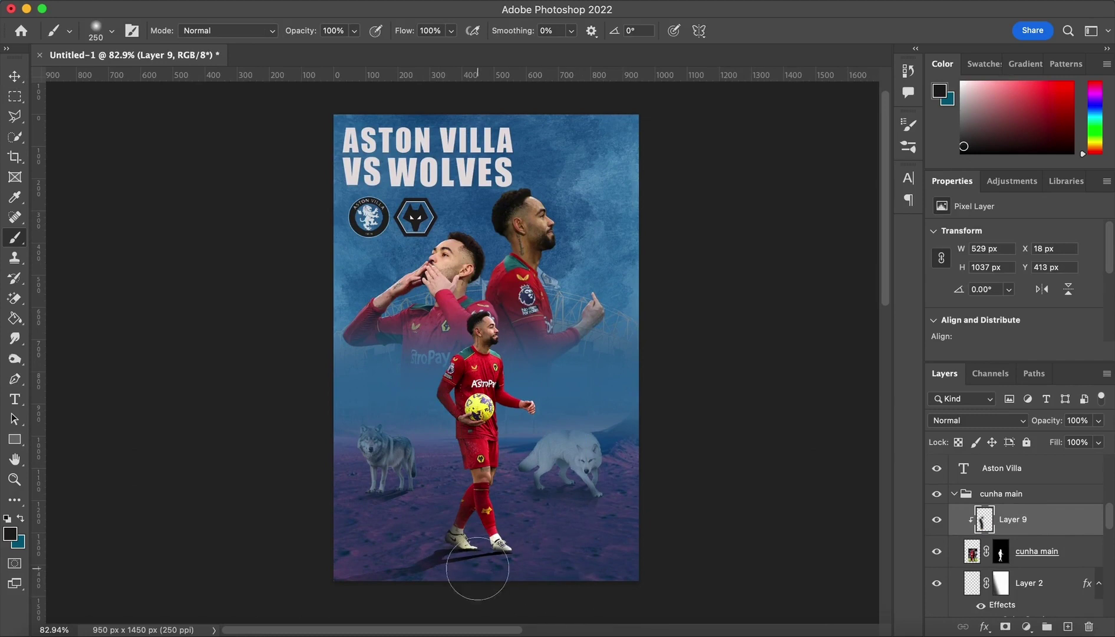
{"action": "key", "text": "bracketleft"}
{"action": "key", "text": "bracketleft"}
{"action": "key", "text": "bracketleft"}
{"action": "key", "text": "bracketleft"}
{"action": "key", "text": "bracketleft"}
{"action": "key", "text": "bracketleft"}
{"action": "key", "text": "super+z"}
{"action": "key", "text": "bracketright"}
{"action": "key", "text": "bracketright"}
{"action": "key", "text": "bracketright"}
{"action": "key", "text": "bracketright"}
{"action": "key", "text": "bracketright"}
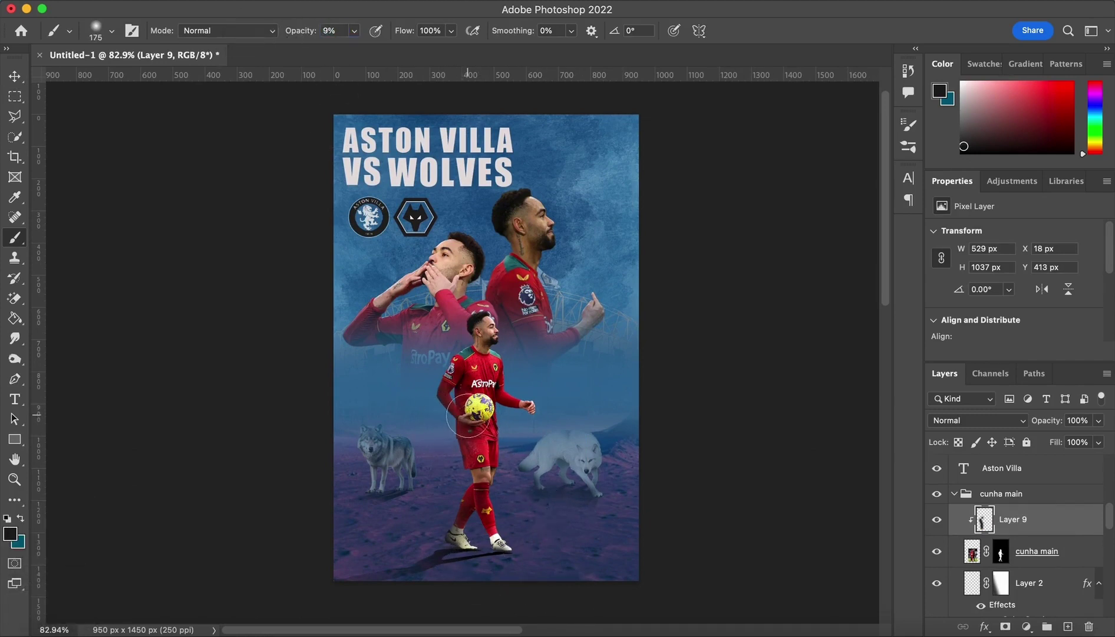
Step: Set the central player's clipped shading layer to the Overlay blend mode
{"action": "left_click", "coordinate": [978, 420]}
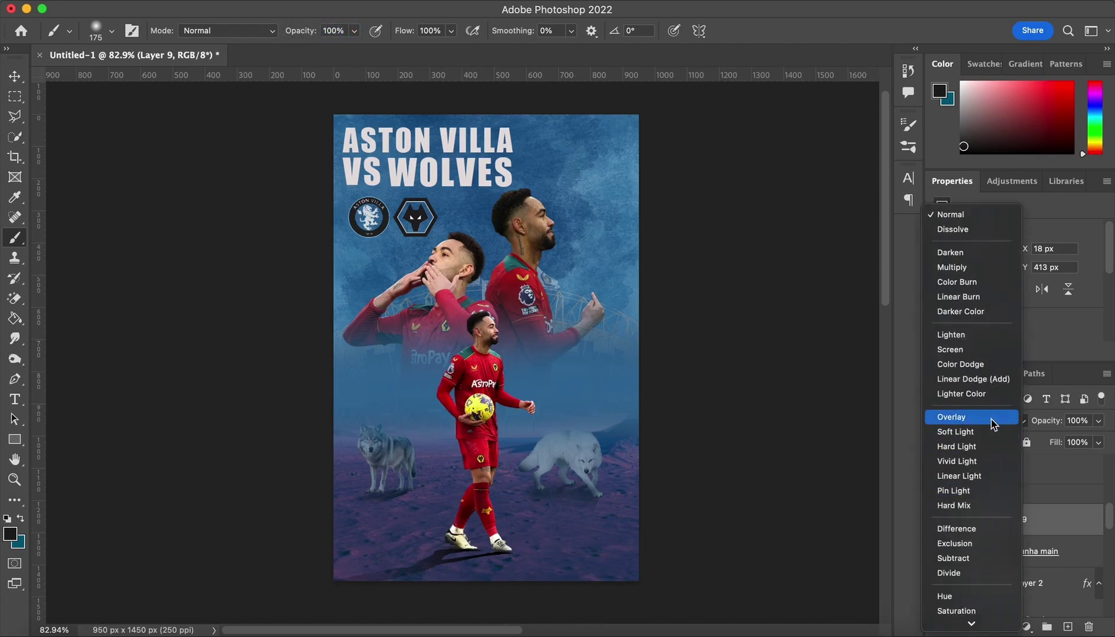
{"action": "left_click", "coordinate": [853, 485]}
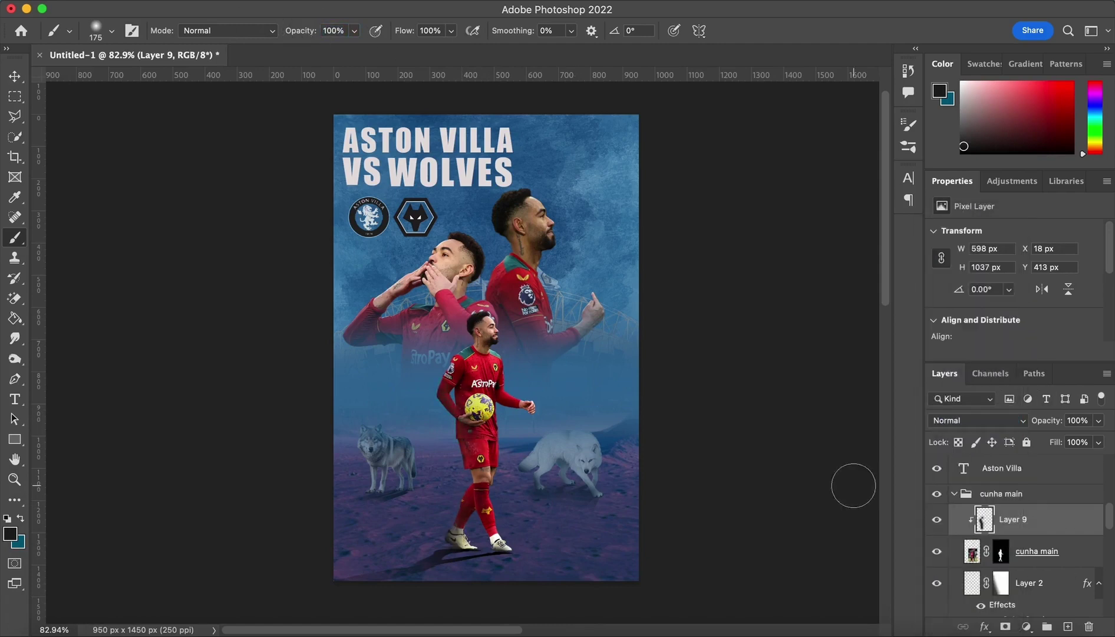
{"action": "left_click", "coordinate": [971, 420]}
{"action": "scroll", "coordinate": [974, 519], "scroll_direction": "down", "scroll_amount": 5}
{"action": "left_click", "coordinate": [978, 489]}
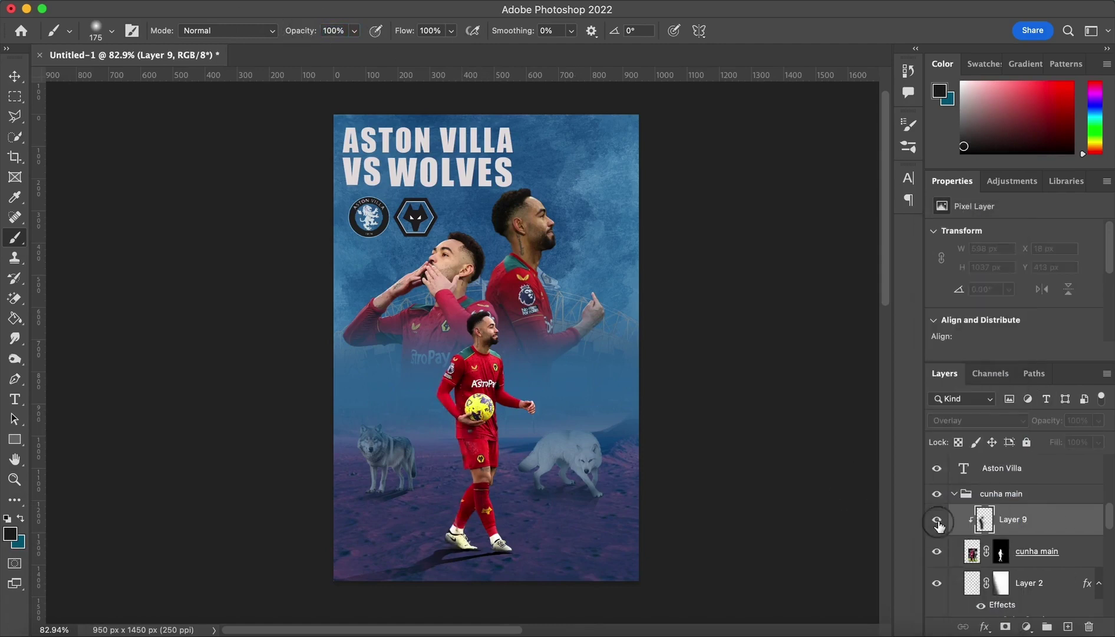
Step: Add two layers clipped to the side-facing player, painting black shading on the upper one and a light highlight on the lower one
{"action": "key", "text": "v"}
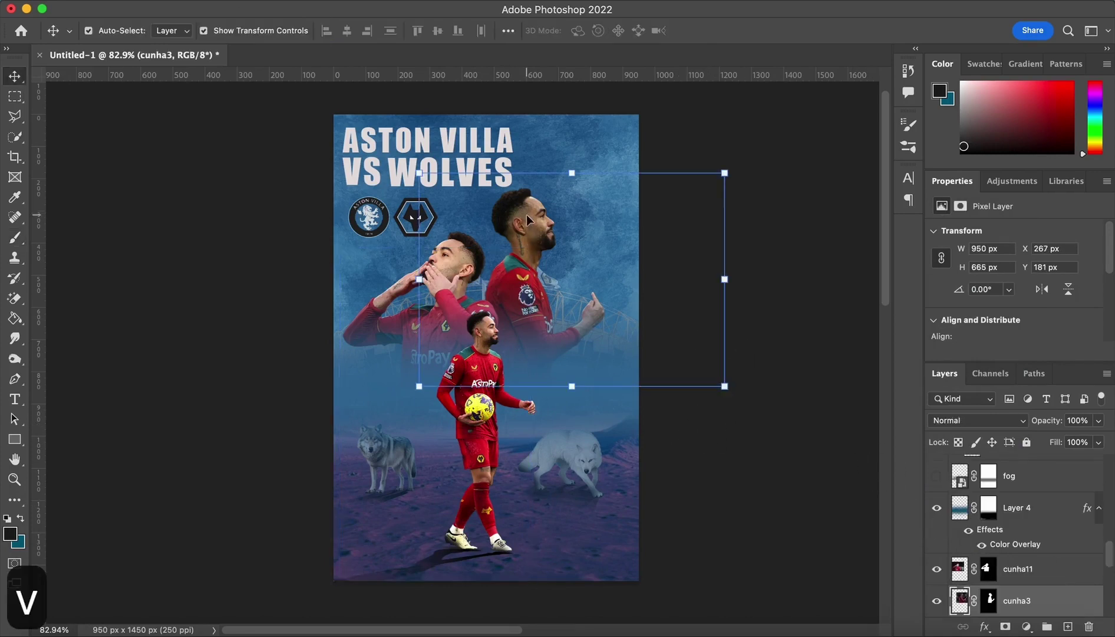
{"action": "key", "text": "b"}
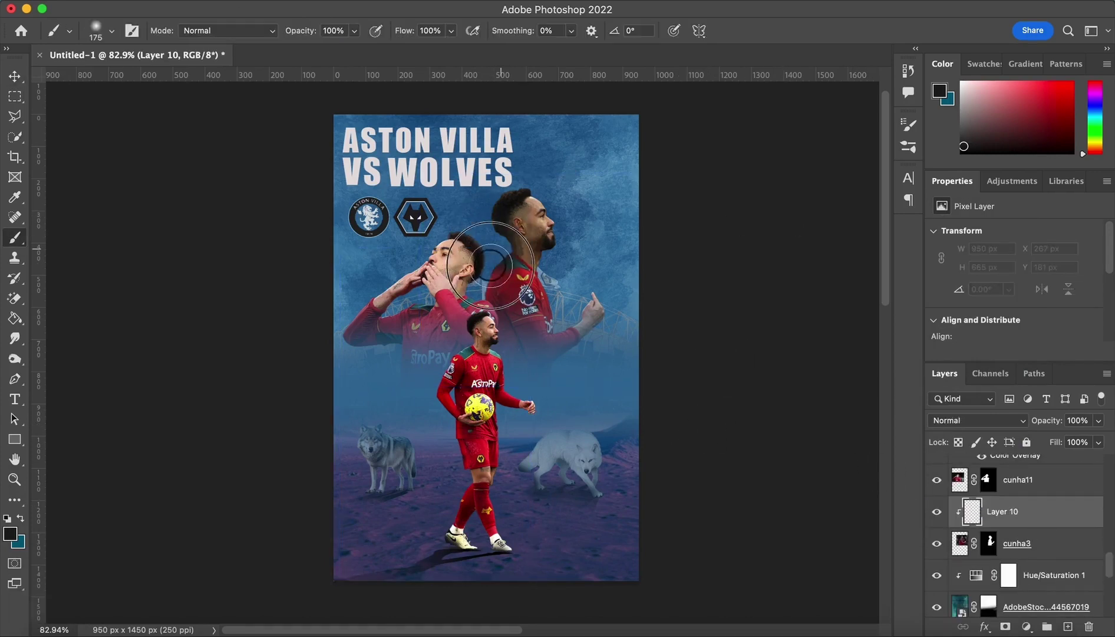
{"action": "left_click", "coordinate": [1069, 626], "text": "super"}
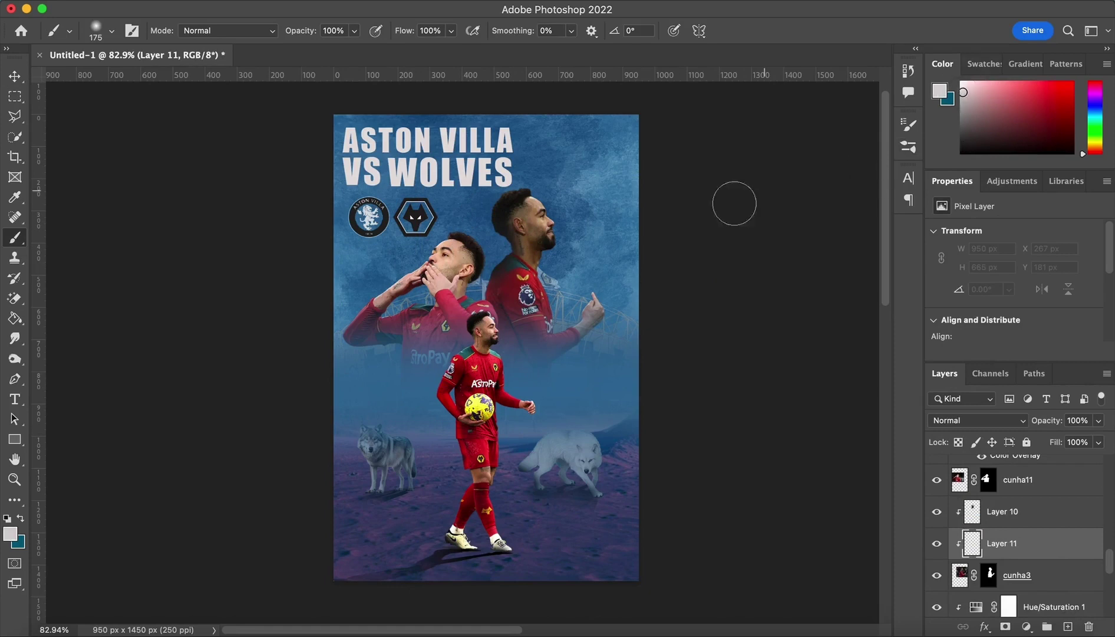
{"action": "left_click_drag", "start_coordinate": [569, 313], "coordinate": [549, 187]}
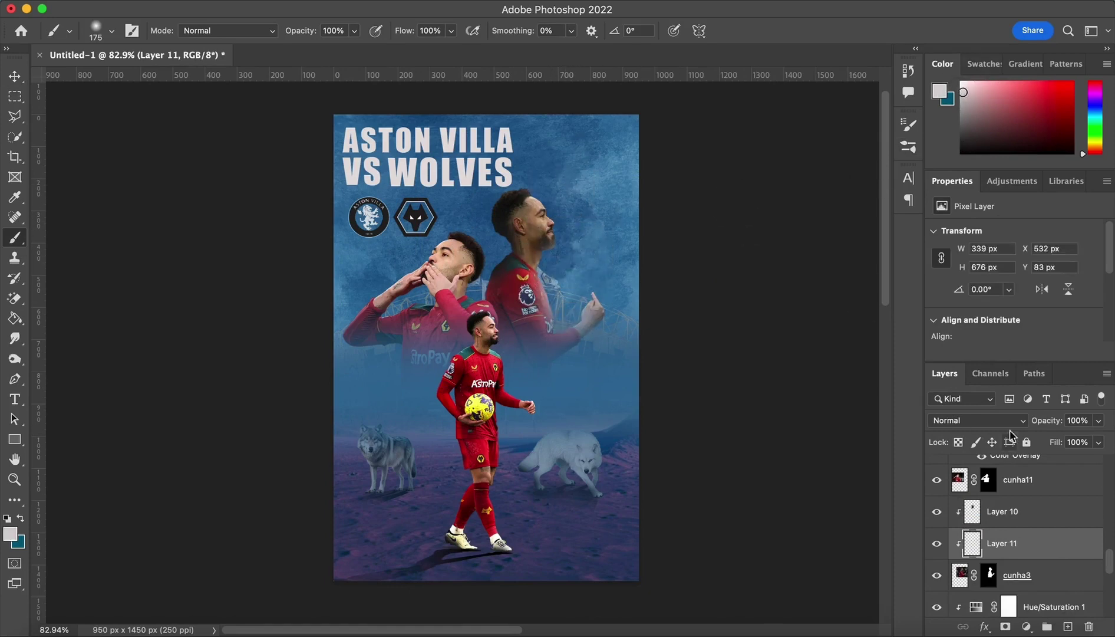
Step: Set the black shading layer over the side-facing player to Overlay
{"action": "left_click", "coordinate": [1002, 511]}
{"action": "left_click", "coordinate": [973, 420]}
{"action": "left_click", "coordinate": [949, 425]}
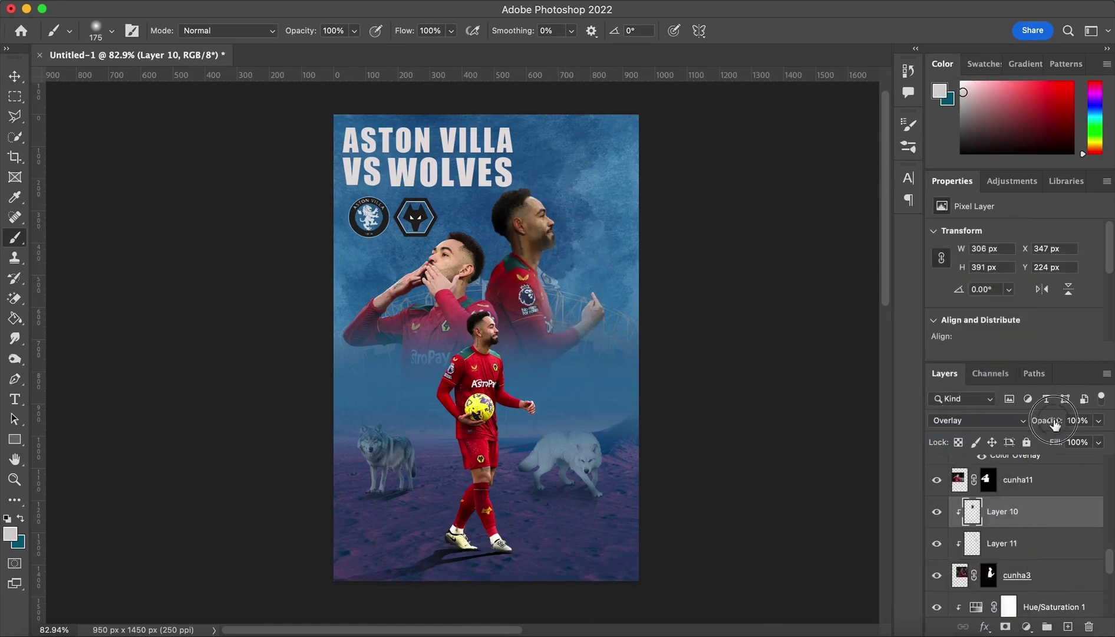
Step: Add a layer clipped to the player with hands at his mouth and paint dark shading over his shirt and arms
{"action": "key", "text": "v"}
{"action": "left_click", "coordinate": [407, 283]}
{"action": "left_click", "coordinate": [1068, 626]}
{"action": "left_click", "coordinate": [1049, 569], "text": "alt"}
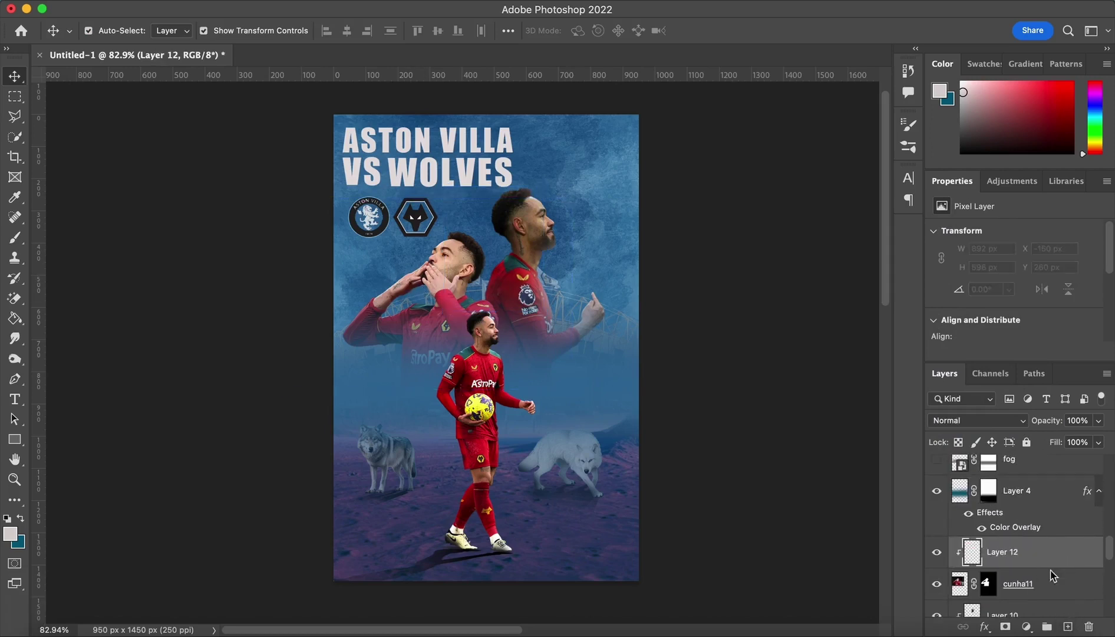
{"action": "key", "text": "b"}
{"action": "key", "text": "super+z"}
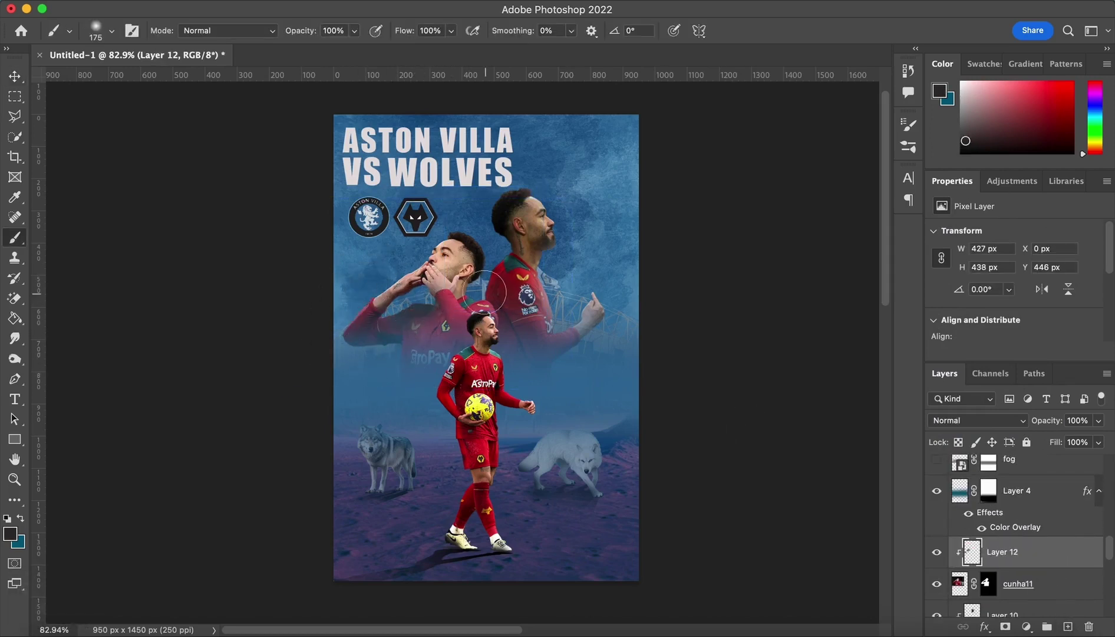
Step: Add a clipped layer beneath that player's dark shading and brush on a light highlight with the title's off-white
{"action": "left_click", "coordinate": [1068, 626], "text": "super"}
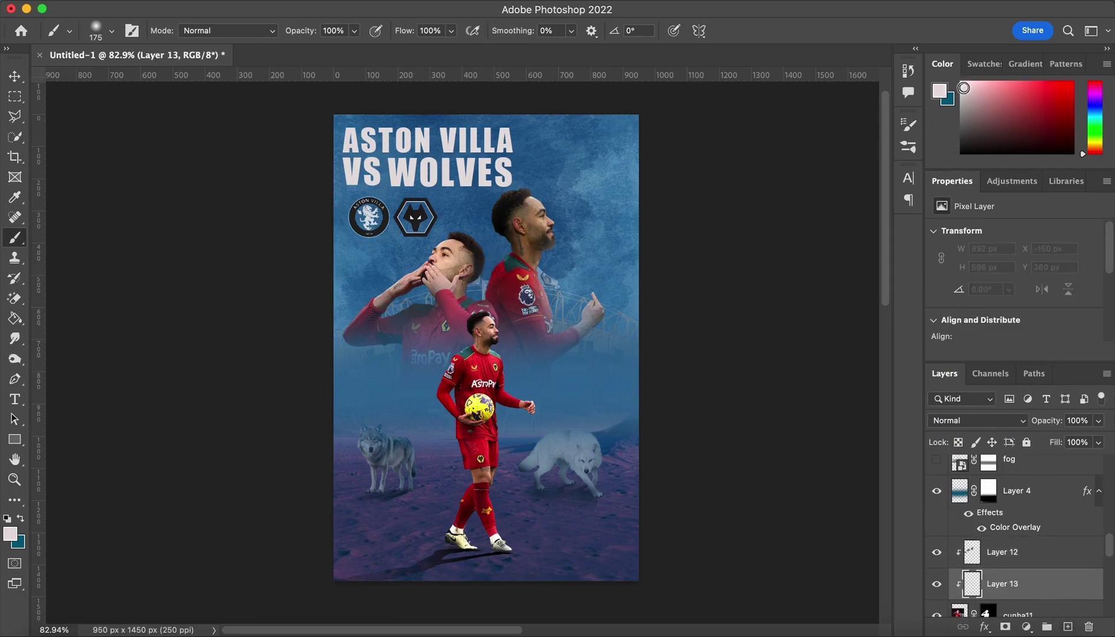
{"action": "key", "text": "super+minus"}
{"action": "key", "text": "v"}
{"action": "left_click", "coordinate": [740, 392]}
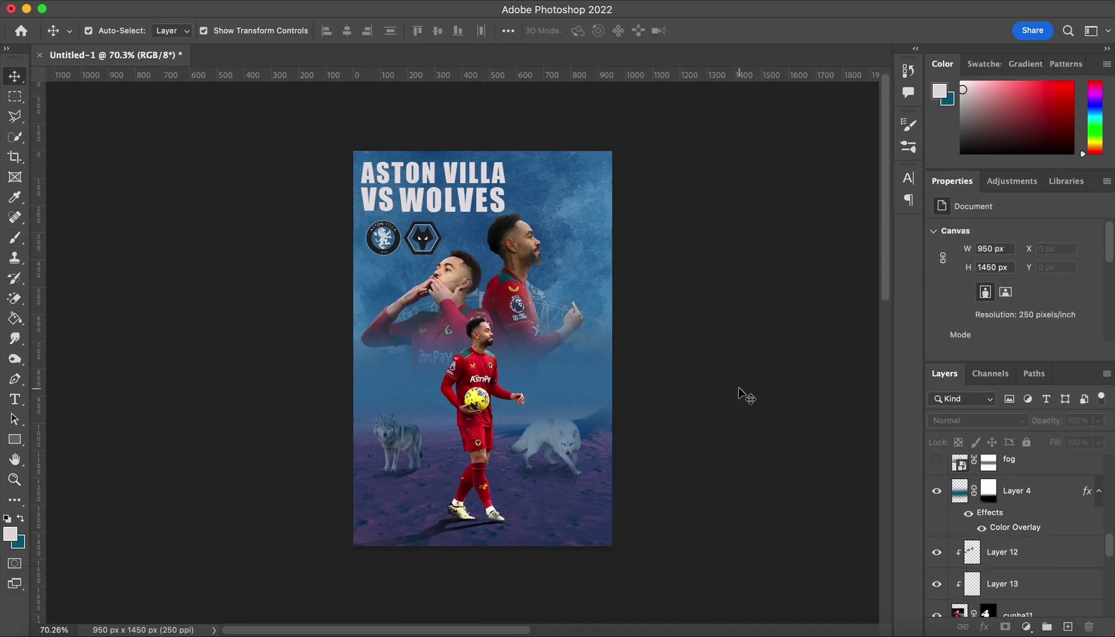
{"action": "scroll", "coordinate": [1003, 501], "scroll_direction": "up", "scroll_amount": 3}
{"action": "left_click", "coordinate": [1014, 470]}
{"action": "key", "text": "t"}
{"action": "left_click", "coordinate": [1026, 626]}
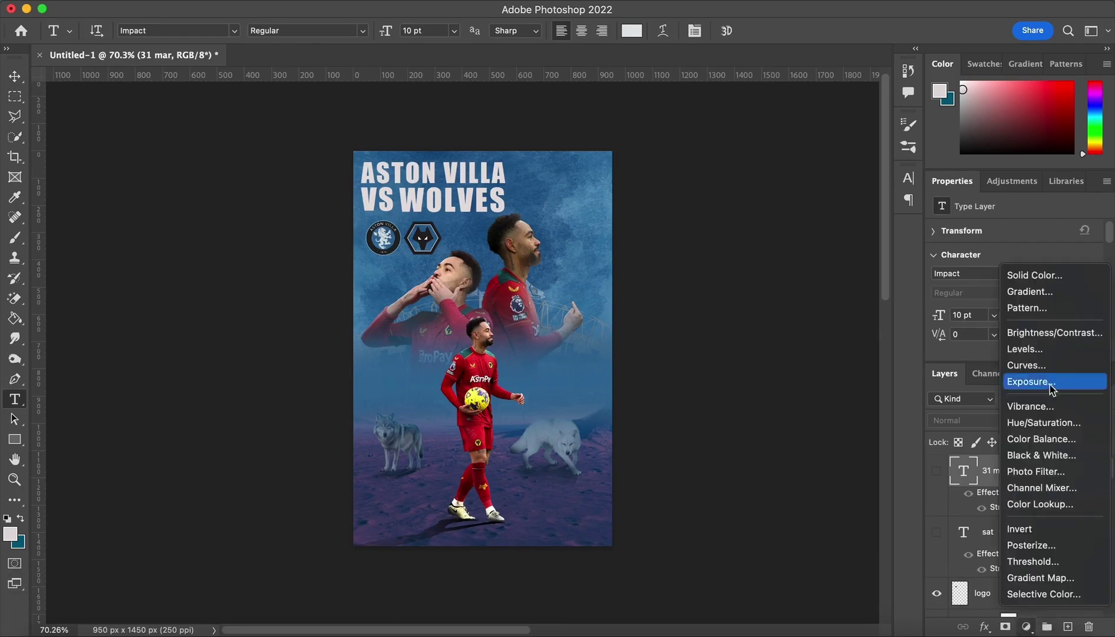
{"action": "left_click", "coordinate": [1050, 451]}
{"action": "key", "text": "BackSpace"}
Step: Try Color Lookup presets such as FallColors.look over the whole poster, and delete the adjustment
{"action": "left_click", "coordinate": [1026, 626]}
{"action": "left_click", "coordinate": [1029, 500]}
{"action": "left_click", "coordinate": [1045, 231]}
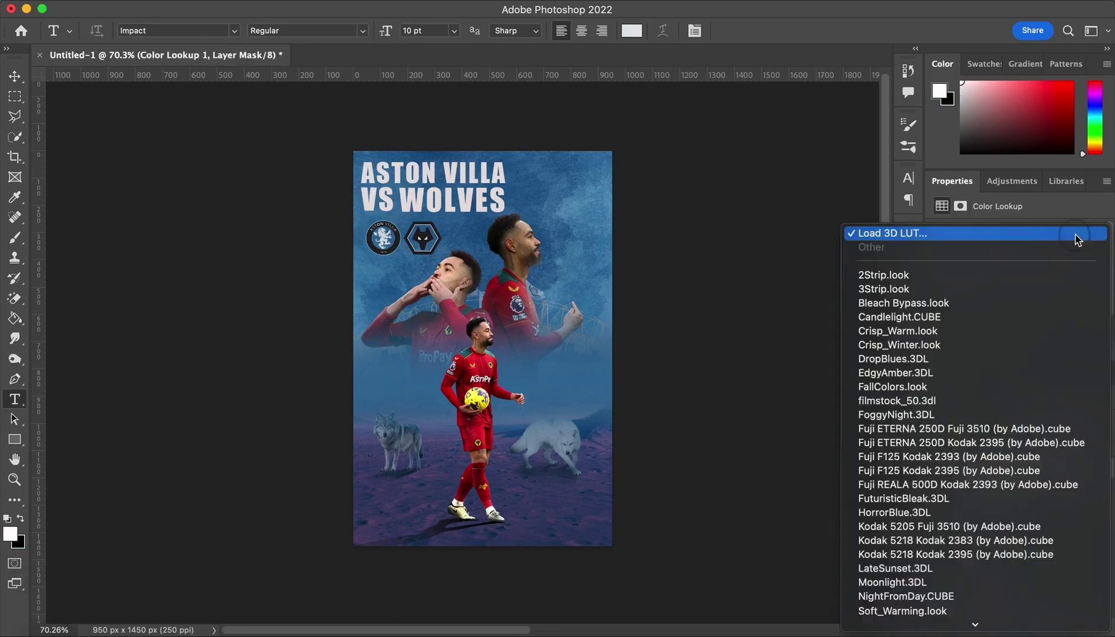
{"action": "left_click", "coordinate": [1021, 273]}
{"action": "left_click", "coordinate": [1021, 235]}
{"action": "left_click", "coordinate": [1017, 246]}
{"action": "left_click", "coordinate": [1016, 234]}
{"action": "left_click", "coordinate": [991, 317]}
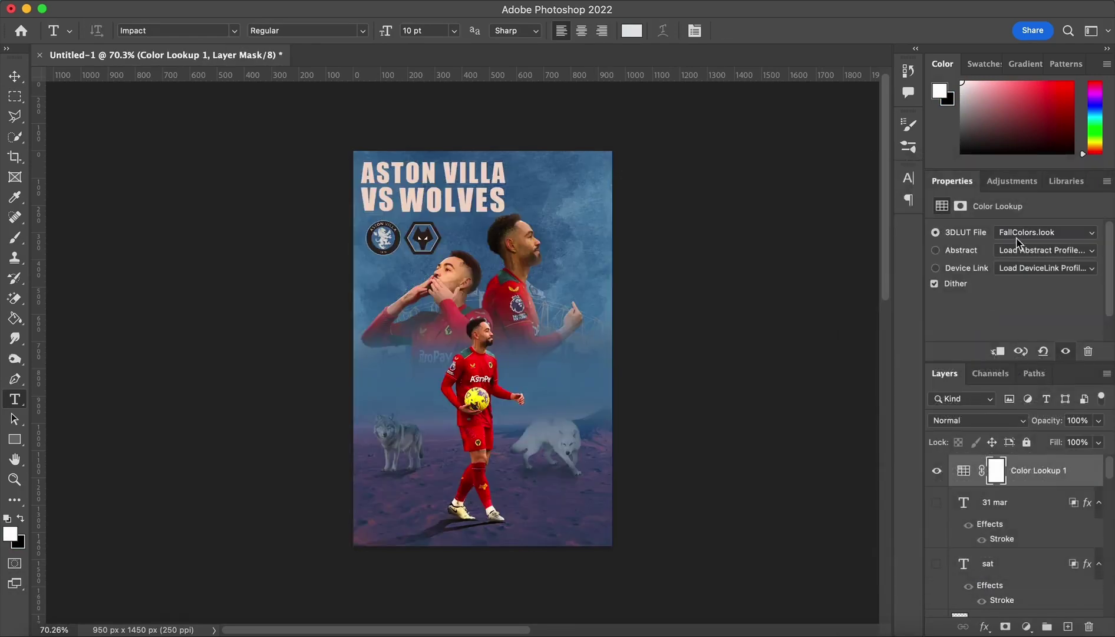
{"action": "left_click", "coordinate": [936, 471]}
{"action": "left_click", "coordinate": [1045, 232]}
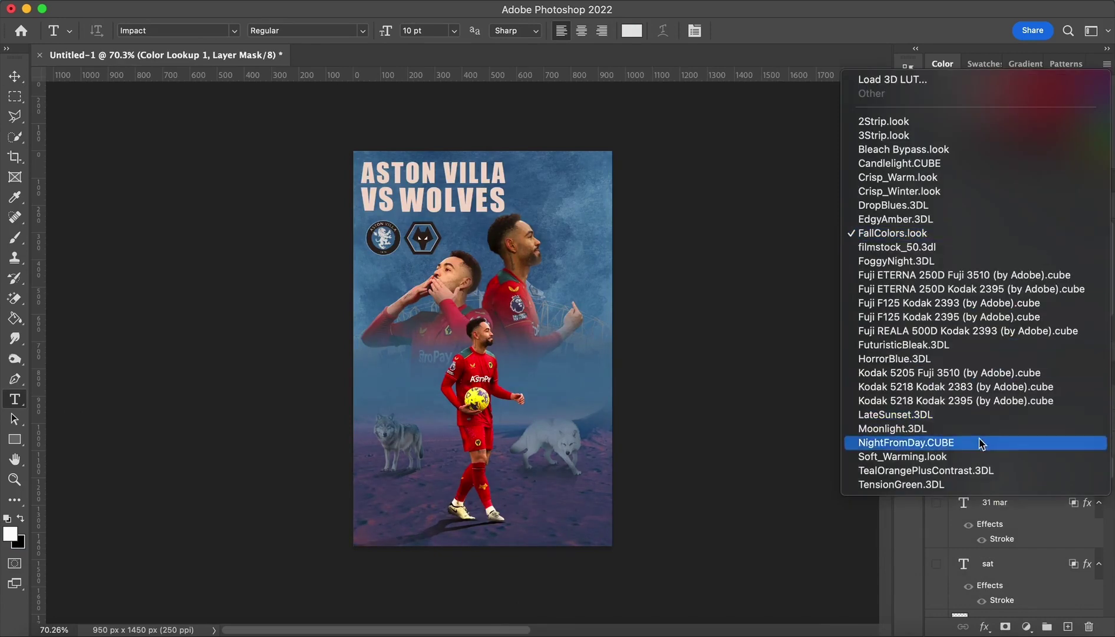
{"action": "left_click", "coordinate": [980, 461]}
{"action": "key", "text": "BackSpace"}
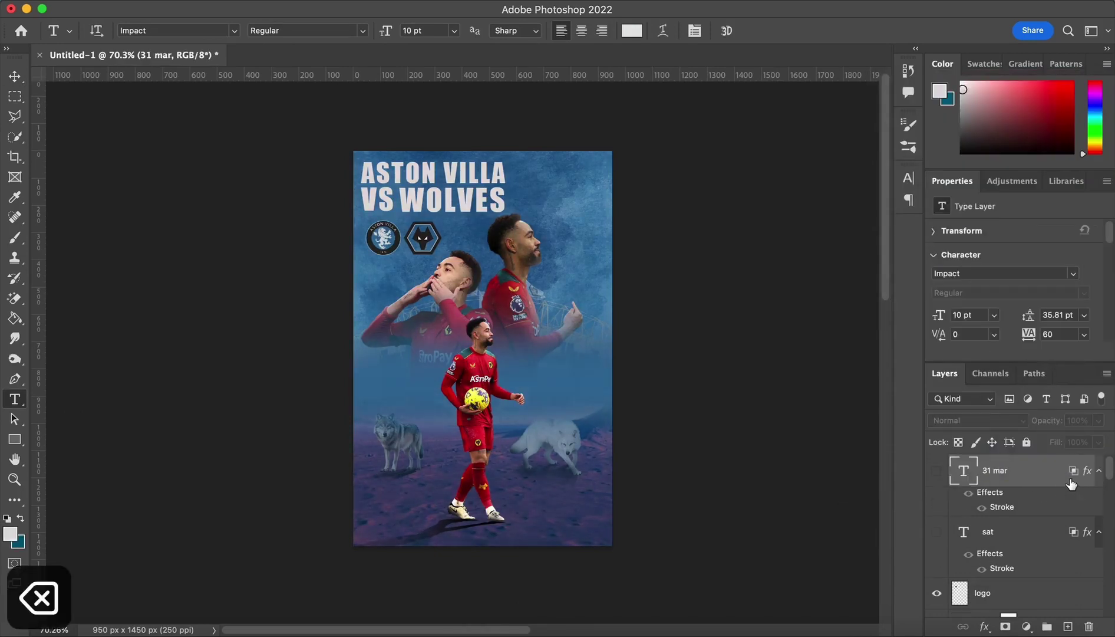
Step: Add a Brightness/Contrast adjustment clipped to the central player, with brightness -8 and contrast 14
{"action": "key", "text": "v"}
{"action": "left_click", "coordinate": [702, 408]}
{"action": "scroll", "coordinate": [463, 354], "scroll_direction": "up", "scroll_amount": 3}
{"action": "left_click", "coordinate": [485, 377]}
{"action": "scroll", "coordinate": [1037, 608], "scroll_direction": "down", "scroll_amount": 2}
{"action": "left_click", "coordinate": [1027, 626]}
{"action": "left_click", "coordinate": [1031, 312]}
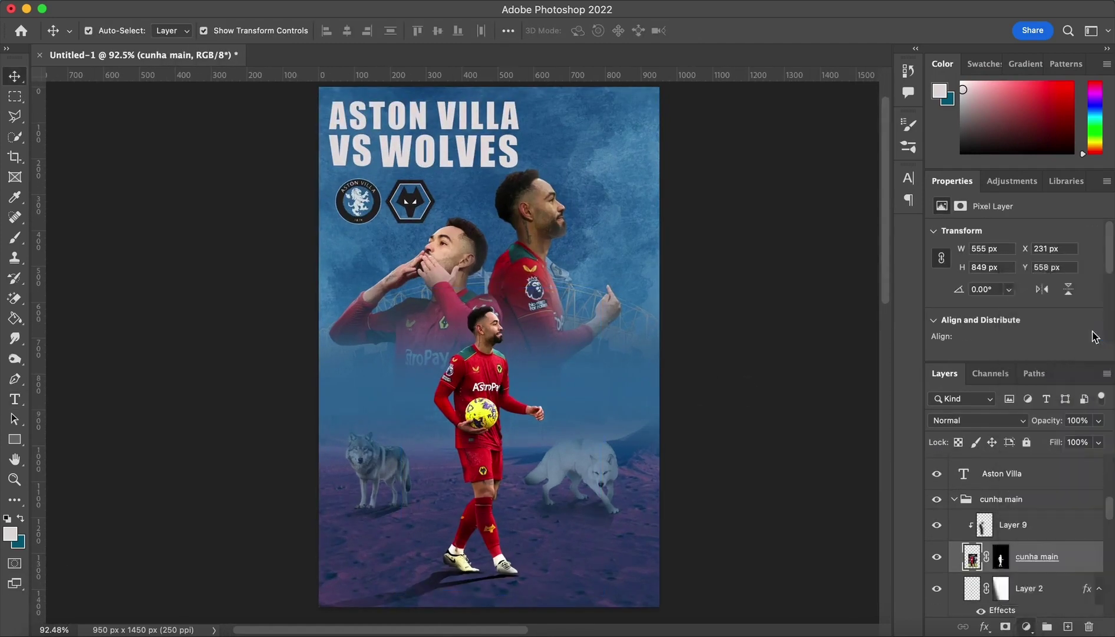
{"action": "left_click_drag", "start_coordinate": [1014, 275], "coordinate": [1017, 280]}
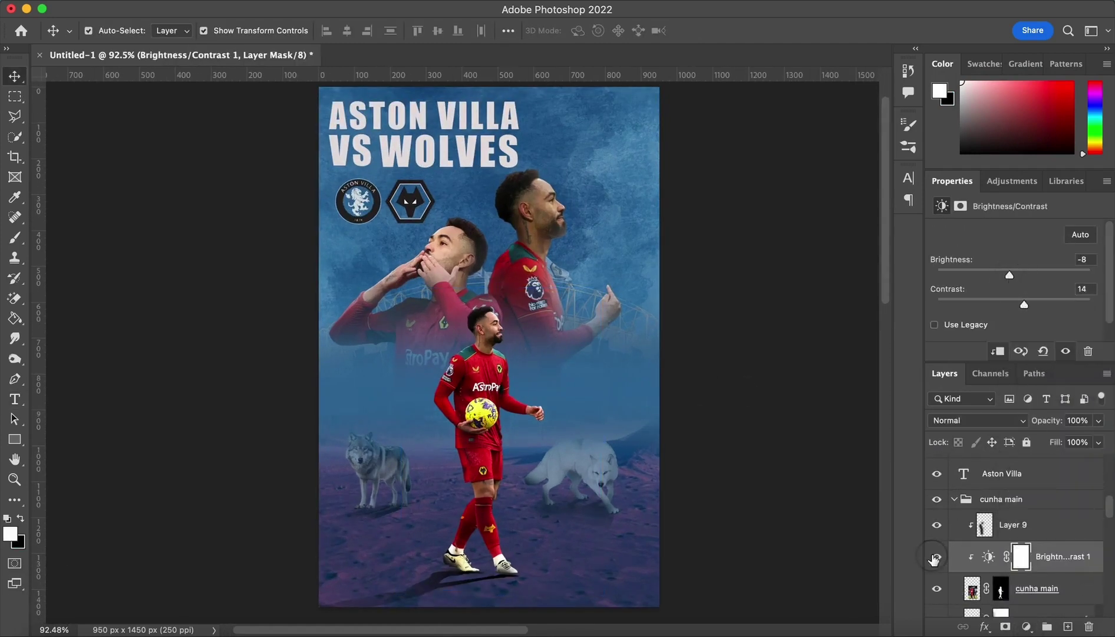
{"action": "left_click", "coordinate": [760, 420]}
{"action": "scroll", "coordinate": [634, 485], "scroll_direction": "down", "scroll_amount": 3}
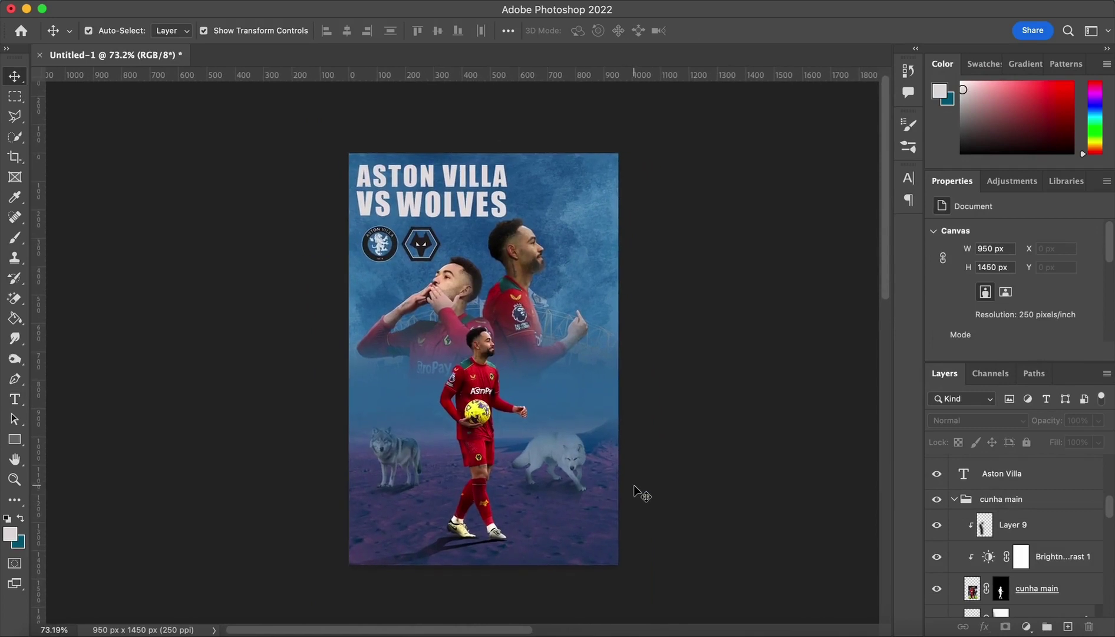
Step: Collapse the central player's group and add the text "Matchday" in 10 pt Impact beside him, above all other layers
{"action": "left_click", "coordinate": [954, 500]}
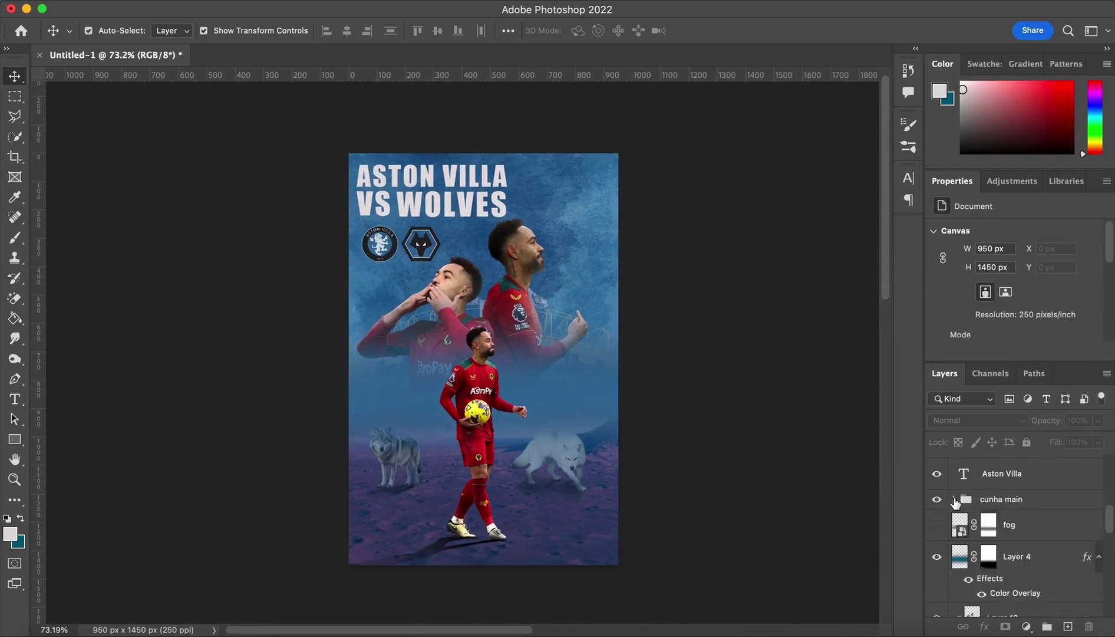
{"action": "scroll", "coordinate": [1028, 506], "scroll_direction": "up", "scroll_amount": 5}
{"action": "left_click", "coordinate": [1028, 479]}
{"action": "key", "text": "t"}
{"action": "left_click", "coordinate": [576, 389]}
{"action": "type", "text": "matchday"}
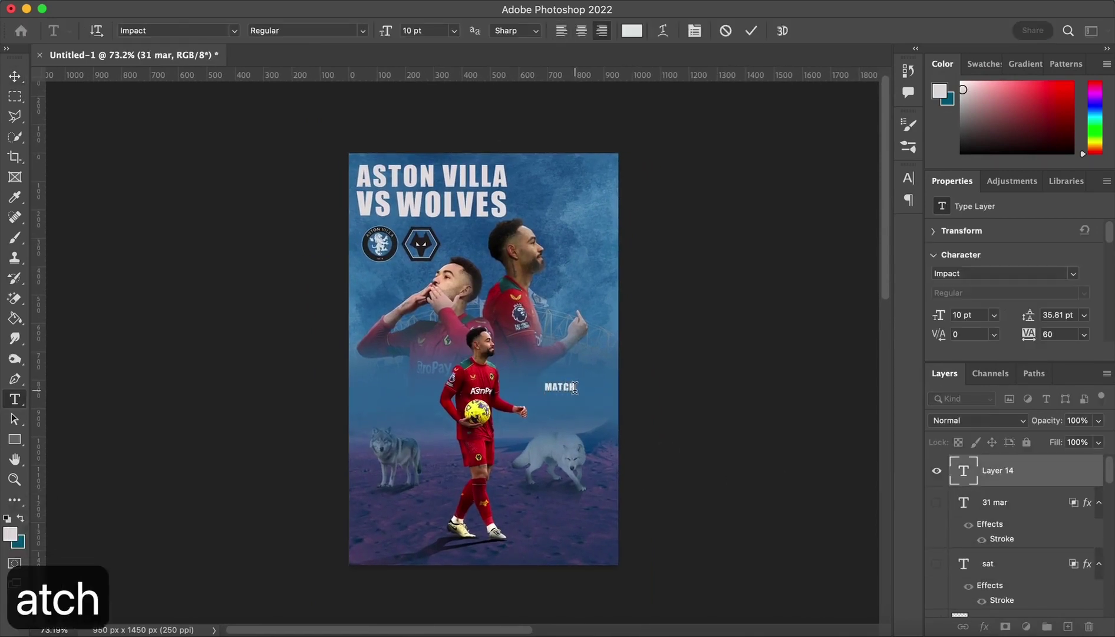
{"action": "left_click", "coordinate": [1066, 477]}
Step: Scale the Matchday text up to 49.41 pt across the poster and move its layer down just above the side-facing player
{"action": "key", "text": "super+t"}
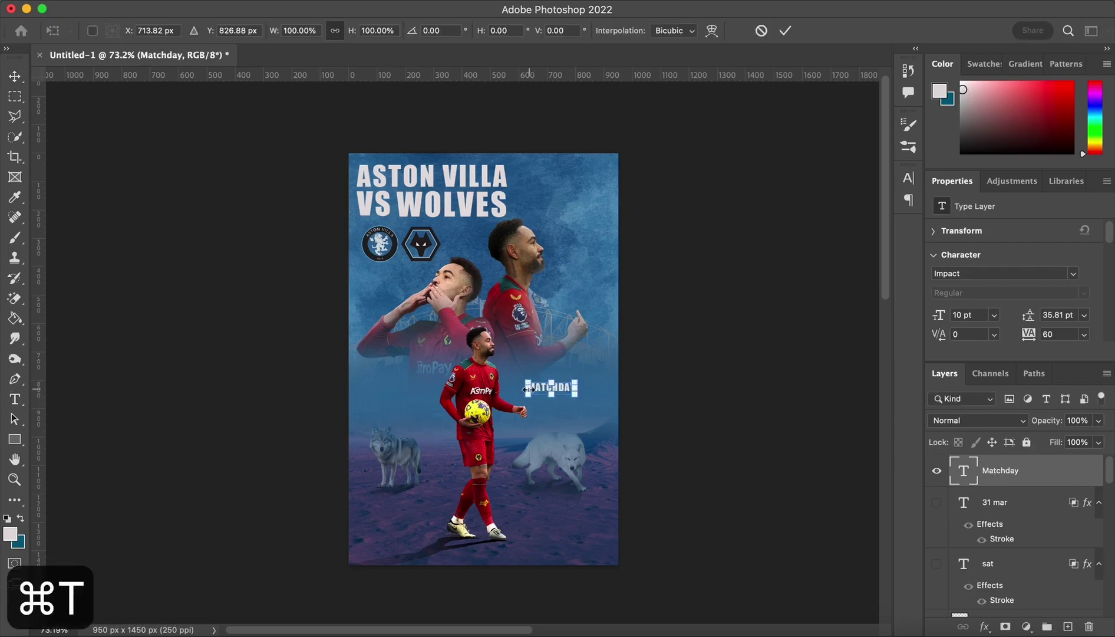
{"action": "left_click_drag", "start_coordinate": [527, 394], "coordinate": [438, 409]}
{"action": "key", "text": "Return"}
{"action": "scroll", "coordinate": [1023, 506], "scroll_direction": "down", "scroll_amount": 4}
{"action": "left_click_drag", "start_coordinate": [1066, 634], "coordinate": [1068, 556]}
Step: Try to group the two background players' shading layers, and undo the grouping
{"action": "left_click", "coordinate": [1049, 553]}
{"action": "scroll", "coordinate": [1049, 545], "scroll_direction": "up", "scroll_amount": 3}
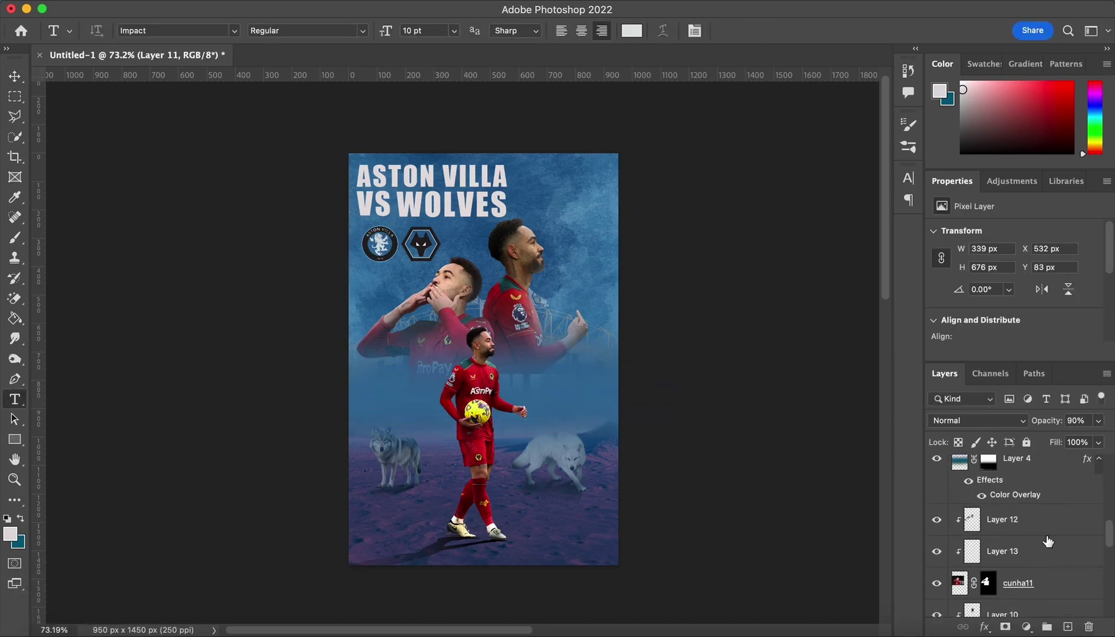
{"action": "left_click", "coordinate": [1049, 526], "text": "shift"}
{"action": "key", "text": "super+g"}
{"action": "key", "text": "super+z"}
{"action": "scroll", "coordinate": [1036, 526], "scroll_direction": "down", "scroll_amount": 1}
{"action": "scroll", "coordinate": [1002, 516], "scroll_direction": "down", "scroll_amount": 2}
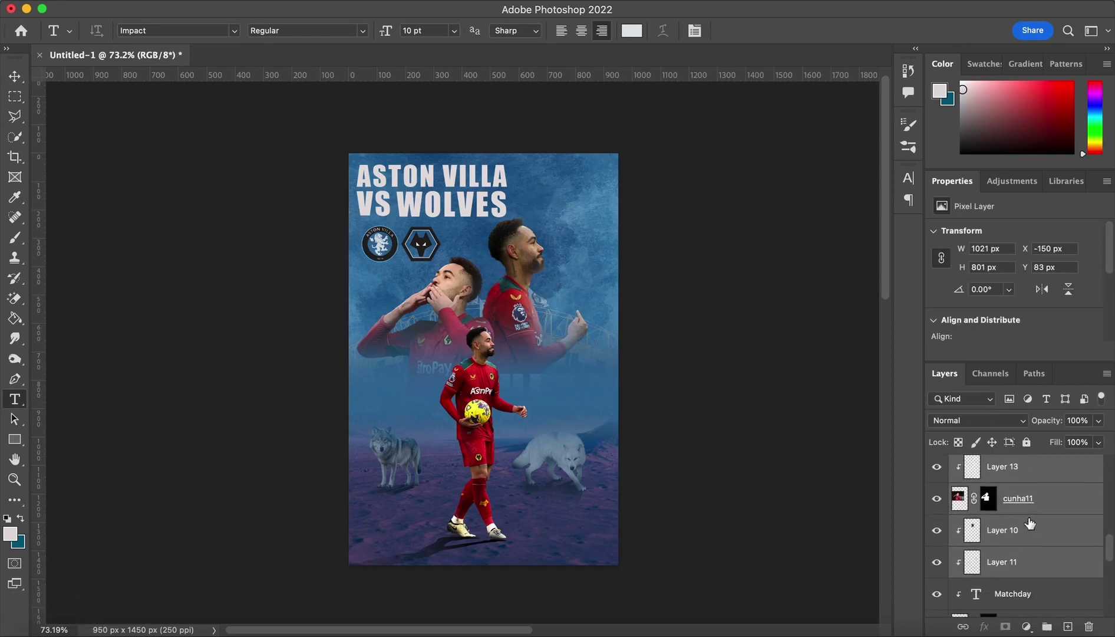
Step: Group the cunha11 player layer with its two clipped shading layers
{"action": "left_click", "coordinate": [1036, 506]}
{"action": "scroll", "coordinate": [1040, 507], "scroll_direction": "up", "scroll_amount": 3}
{"action": "left_click", "coordinate": [1041, 506], "text": "shift"}
{"action": "key", "text": "super+g"}
{"action": "scroll", "coordinate": [1042, 509], "scroll_direction": "down", "scroll_amount": 1}
Step: Move the Matchday text layer up the stack to sit between the fog layer and Layer 4
{"action": "left_click", "coordinate": [1033, 518]}
{"action": "scroll", "coordinate": [1034, 522], "scroll_direction": "down", "scroll_amount": 1}
{"action": "left_click_drag", "start_coordinate": [1042, 546], "coordinate": [1036, 474]}
{"action": "scroll", "coordinate": [1044, 546], "scroll_direction": "up", "scroll_amount": 1}
{"action": "scroll", "coordinate": [1037, 482], "scroll_direction": "up", "scroll_amount": 2}
{"action": "left_click_drag", "start_coordinate": [1043, 554], "coordinate": [1048, 481]}
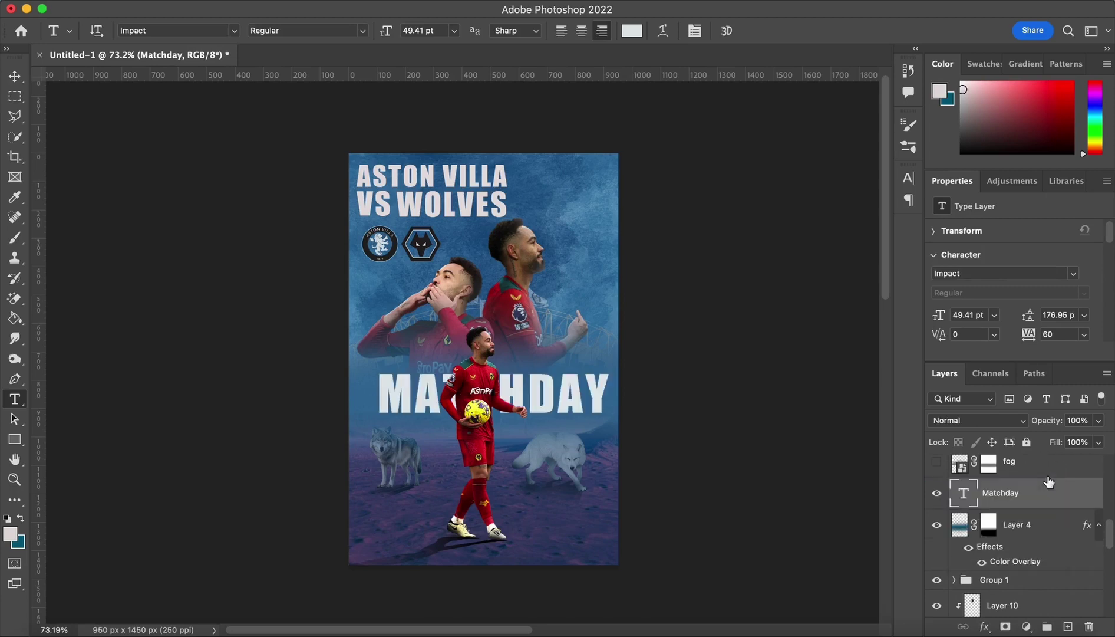
Step: Centre the Matchday text horizontally on the poster behind the central player
{"action": "mouse_move", "coordinate": [599, 396]}
{"action": "left_mouse_down"}
{"action": "mouse_move", "coordinate": [588, 397]}
{"action": "mouse_move", "coordinate": [602, 440]}
{"action": "mouse_move", "coordinate": [606, 409]}
{"action": "left_mouse_up"}
{"action": "scroll", "coordinate": [960, 567], "scroll_direction": "up", "scroll_amount": 3}
{"action": "key", "text": "super+t"}
{"action": "left_click", "coordinate": [1010, 545]}
{"action": "key", "text": "super+t"}
{"action": "key", "text": "Return"}
{"action": "key", "text": "v"}
{"action": "left_click", "coordinate": [769, 514]}
Step: Show the fog layer and turn the Matchday text into a hollow white outline with a Stroke effect
{"action": "left_click", "coordinate": [932, 544]}
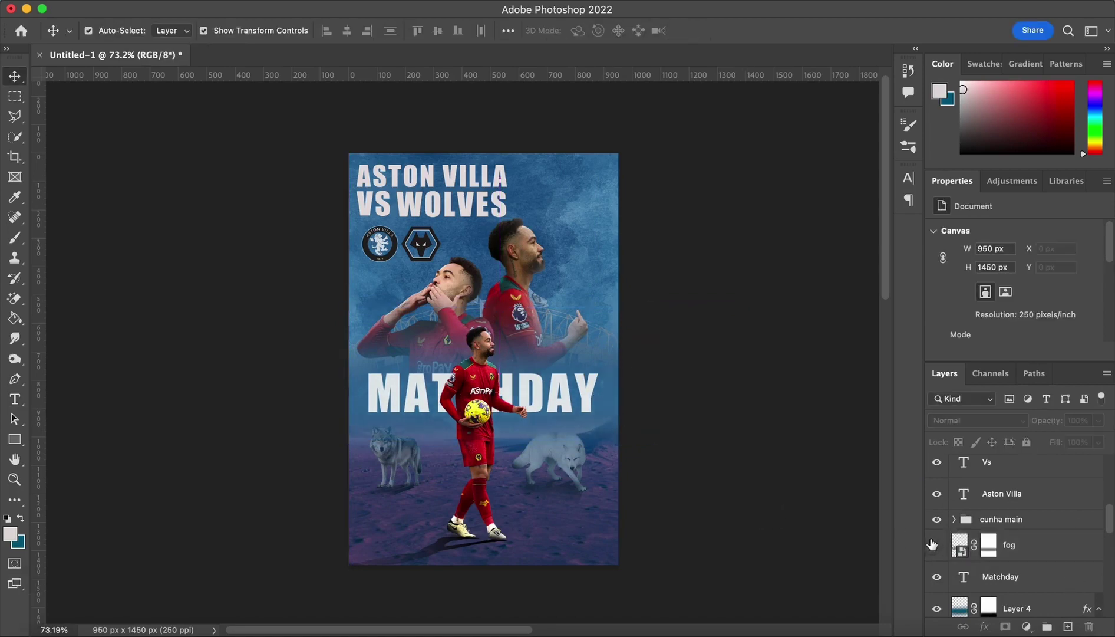
{"action": "left_click", "coordinate": [1057, 583]}
{"action": "left_click", "coordinate": [579, 397]}
{"action": "left_click", "coordinate": [1046, 297]}
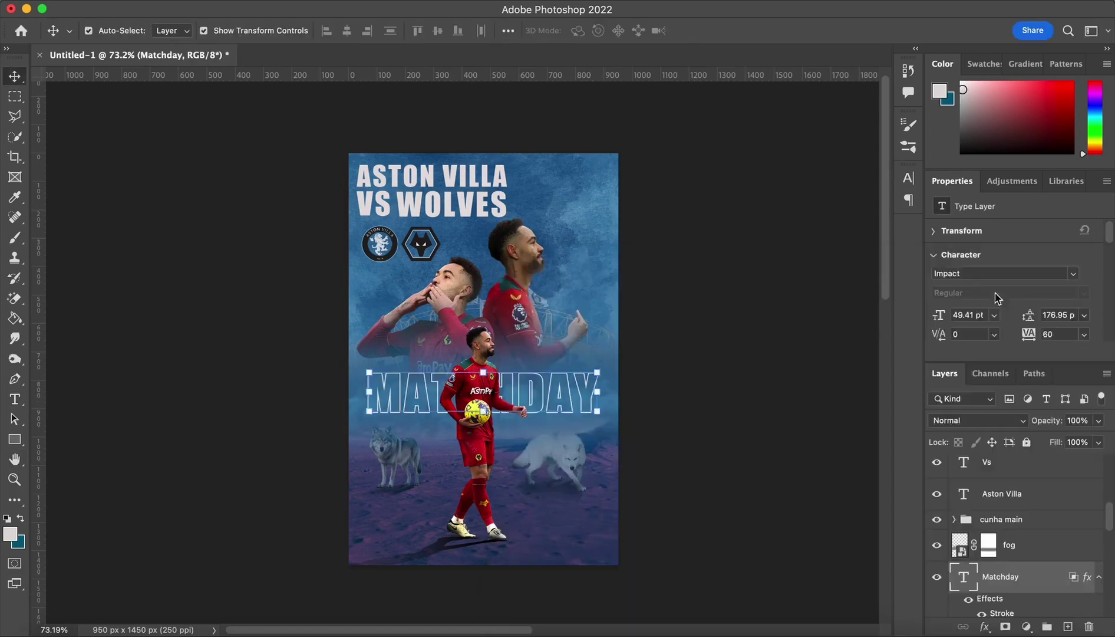
{"action": "left_click", "coordinate": [719, 354]}
{"action": "scroll", "coordinate": [570, 396], "scroll_direction": "up", "scroll_amount": 3}
Step: Hide the Stroke effect on the Matchday text
{"action": "left_click", "coordinate": [1037, 575]}
{"action": "scroll", "coordinate": [814, 522], "scroll_direction": "down", "scroll_amount": 2}
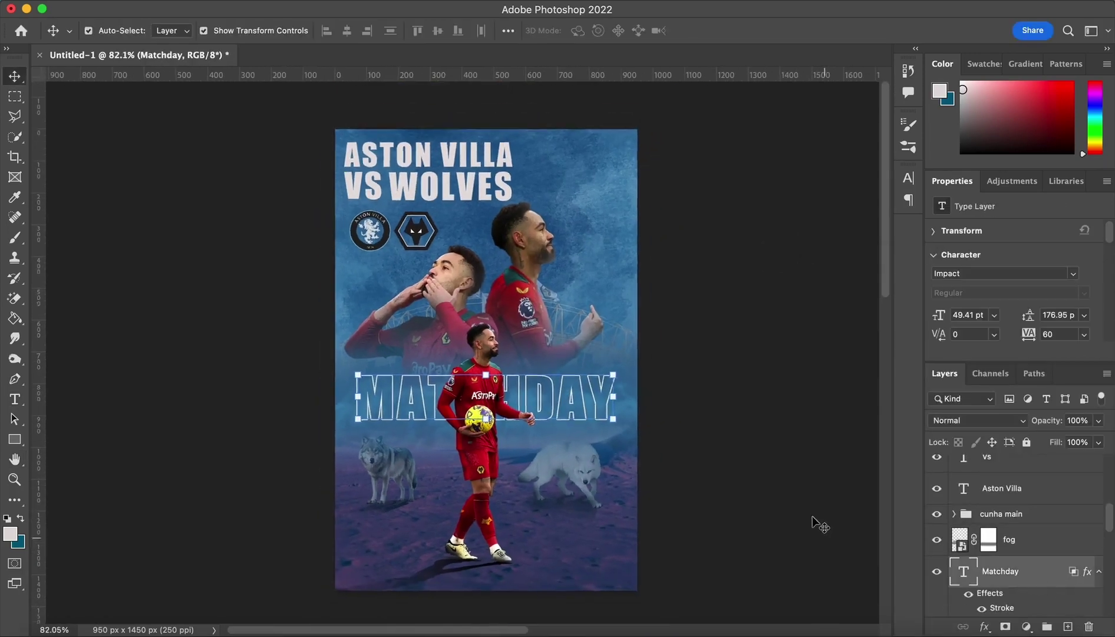
{"action": "left_click", "coordinate": [983, 609]}
{"action": "left_click", "coordinate": [970, 593]}
{"action": "scroll", "coordinate": [1002, 566], "scroll_direction": "down", "scroll_amount": 2}
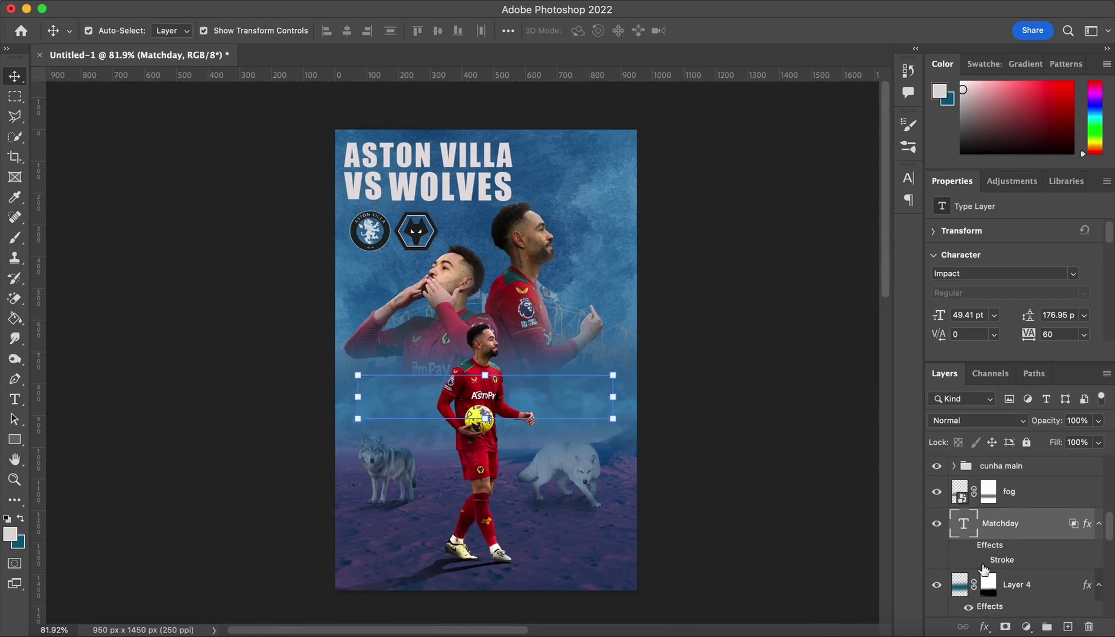
Step: Duplicate the outlined Matchday text directly above the original line, and select the original text layer
{"action": "left_click_drag", "start_coordinate": [668, 418], "coordinate": [626, 322]}
{"action": "left_click", "coordinate": [1029, 593]}
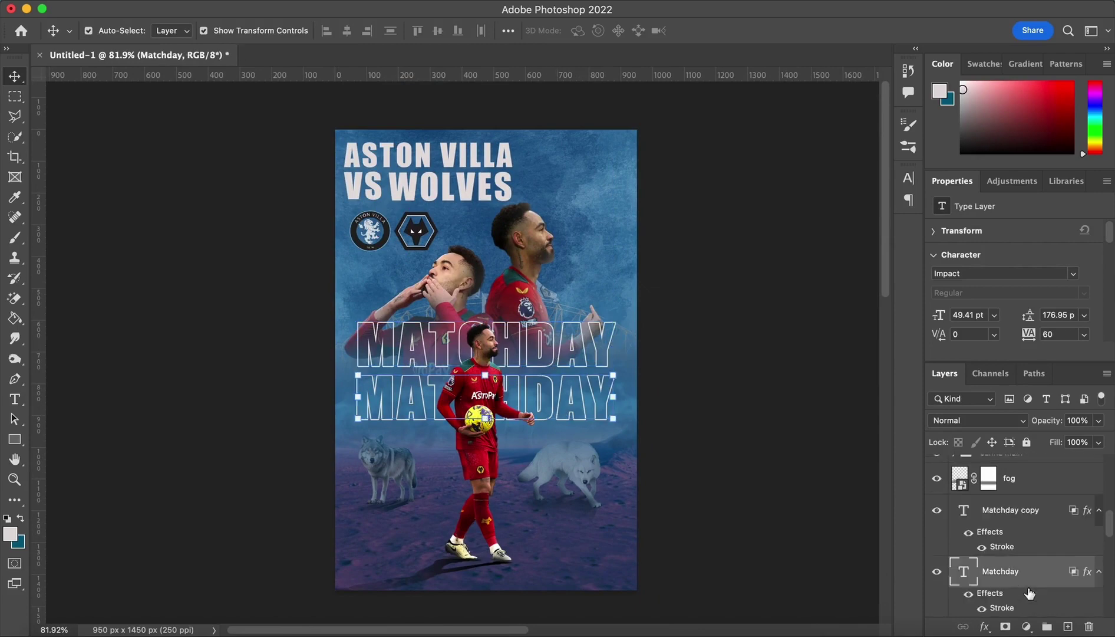
Step: Duplicate the lower Matchday outline to make a third line below it
{"action": "left_click_drag", "start_coordinate": [582, 394], "coordinate": [585, 453]}
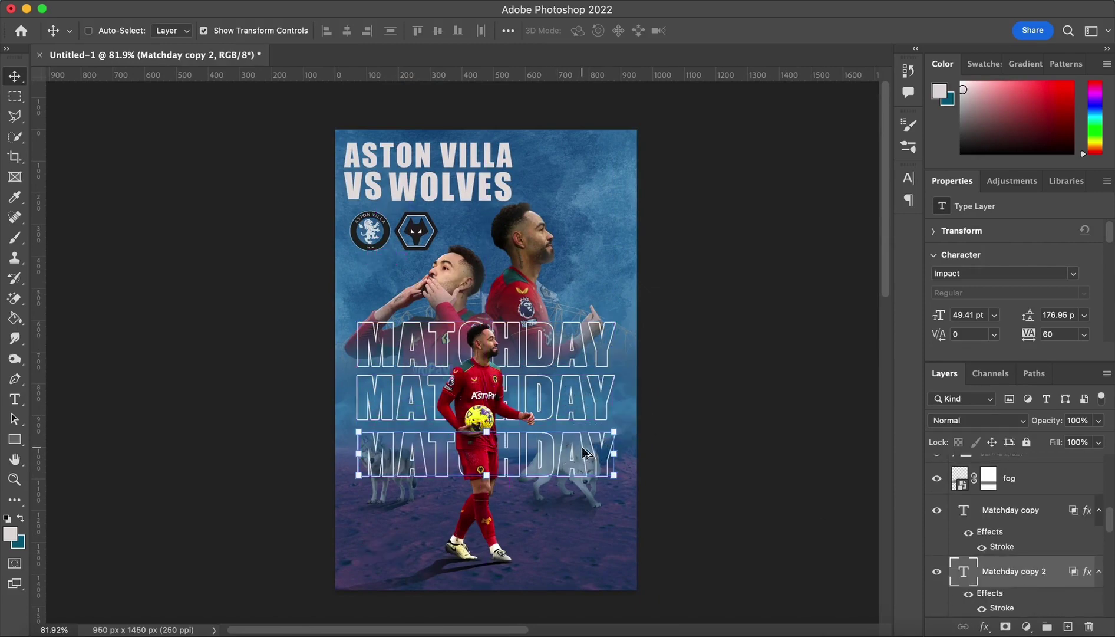
Step: Try placing the lowest Matchday line behind the wolves, above the stadium layer, after grouping the cunha3 player layers
{"action": "scroll", "coordinate": [1041, 583], "scroll_direction": "down", "scroll_amount": 4}
{"action": "scroll", "coordinate": [825, 501], "scroll_direction": "down", "scroll_amount": 3}
{"action": "left_click_drag", "start_coordinate": [1052, 473], "coordinate": [1062, 535]}
{"action": "scroll", "coordinate": [1061, 537], "scroll_direction": "down", "scroll_amount": 1}
{"action": "scroll", "coordinate": [977, 537], "scroll_direction": "down", "scroll_amount": 5}
{"action": "scroll", "coordinate": [1057, 545], "scroll_direction": "up", "scroll_amount": 3}
{"action": "left_click", "coordinate": [1059, 551]}
{"action": "left_click", "coordinate": [1066, 501], "text": "shift"}
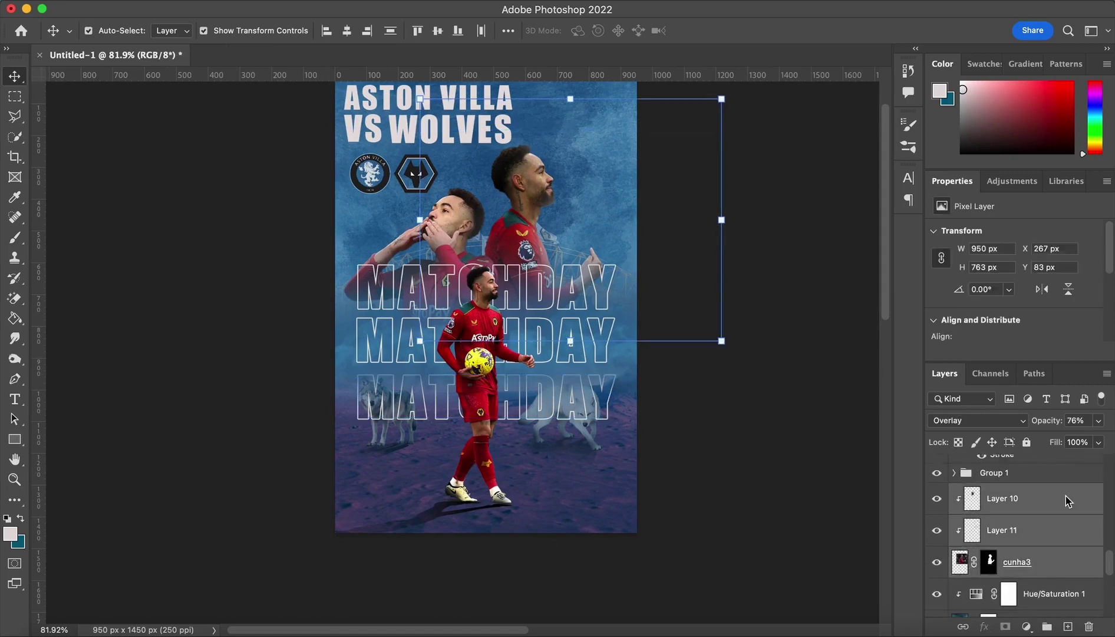
{"action": "key", "text": "super+g"}
{"action": "scroll", "coordinate": [1061, 527], "scroll_direction": "up", "scroll_amount": 3}
{"action": "left_click_drag", "start_coordinate": [1055, 473], "coordinate": [1077, 525]}
{"action": "left_click", "coordinate": [798, 444]}
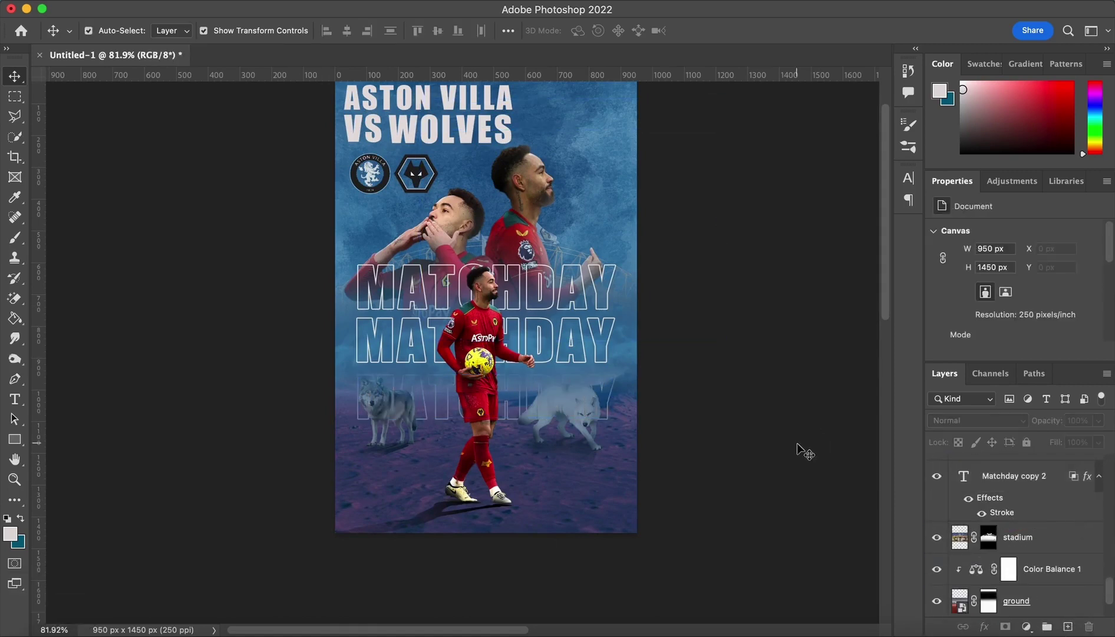
{"action": "left_click", "coordinate": [1060, 511]}
{"action": "key", "text": "super+z"}
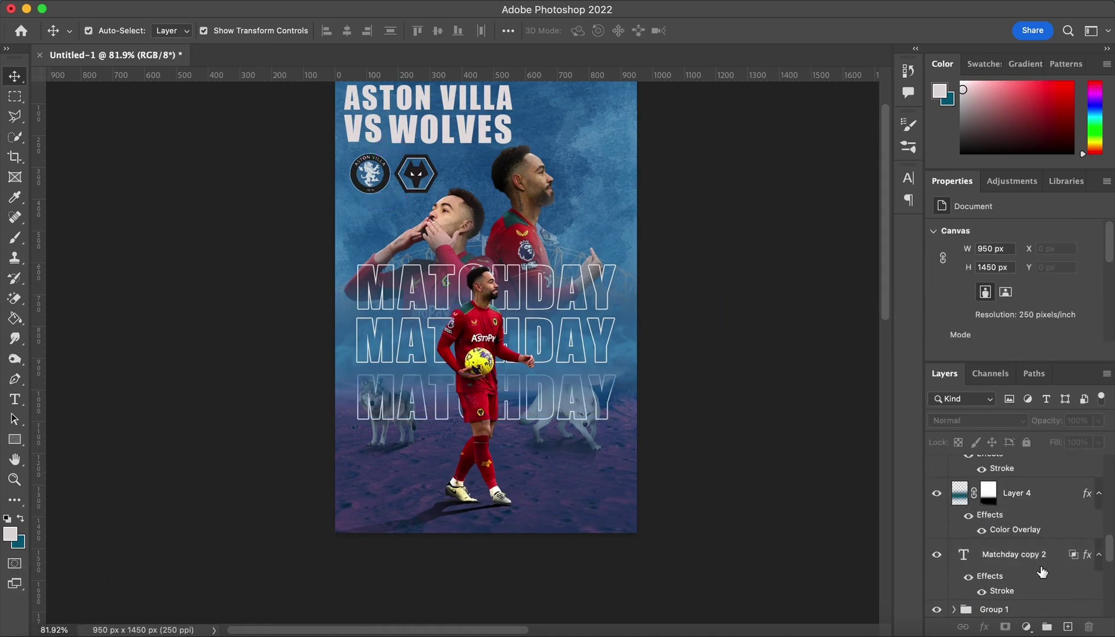
Step: Try adding a layer mask to the lowest Matchday line for brushing with black
{"action": "left_click", "coordinate": [1044, 568]}
{"action": "left_click", "coordinate": [1006, 628]}
{"action": "key", "text": "b"}
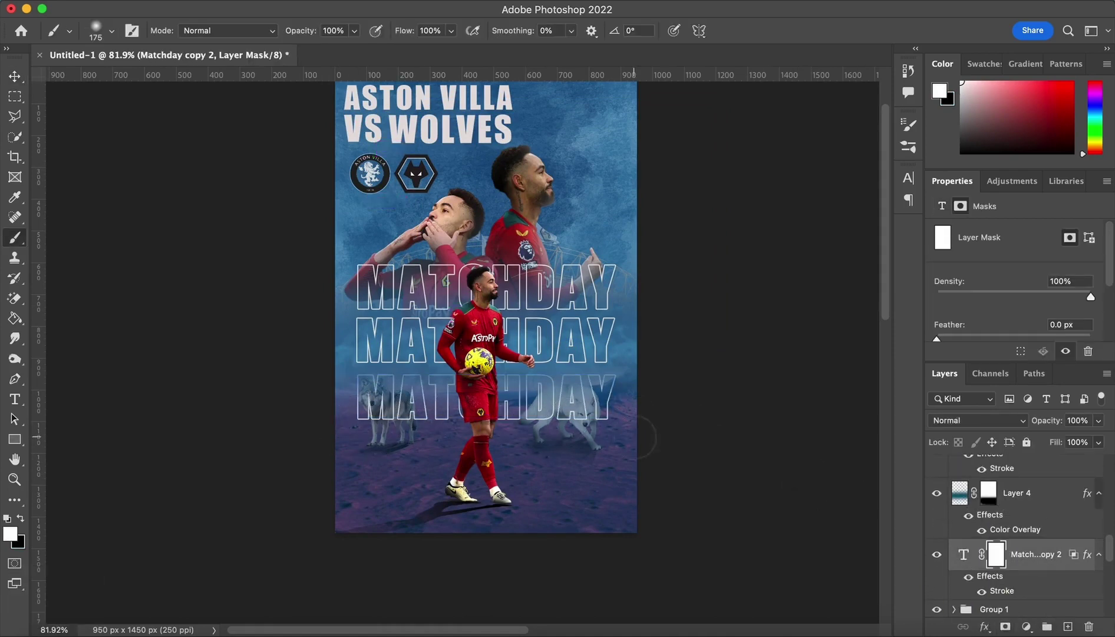
{"action": "key", "text": "d"}
{"action": "key", "text": "super+z"}
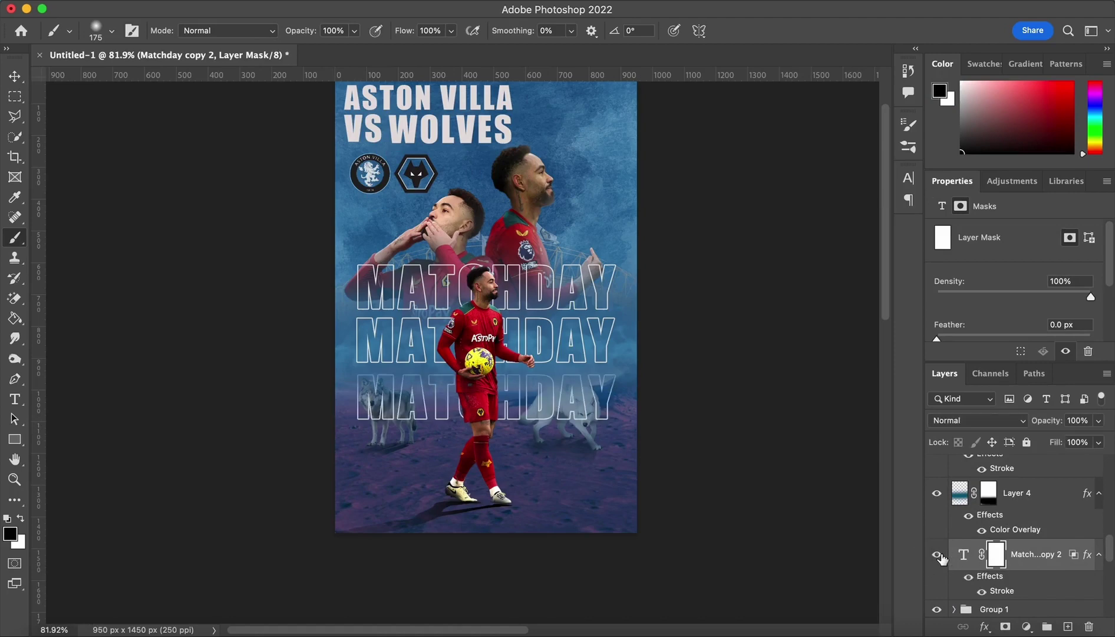
Step: Undo the mask and the layer reordering of the lowest Matchday line
{"action": "key", "text": "super+z"}
{"action": "key", "text": "super+z"}
{"action": "key", "text": "super+z"}
{"action": "key", "text": "super+z"}
{"action": "key", "text": "super+z"}
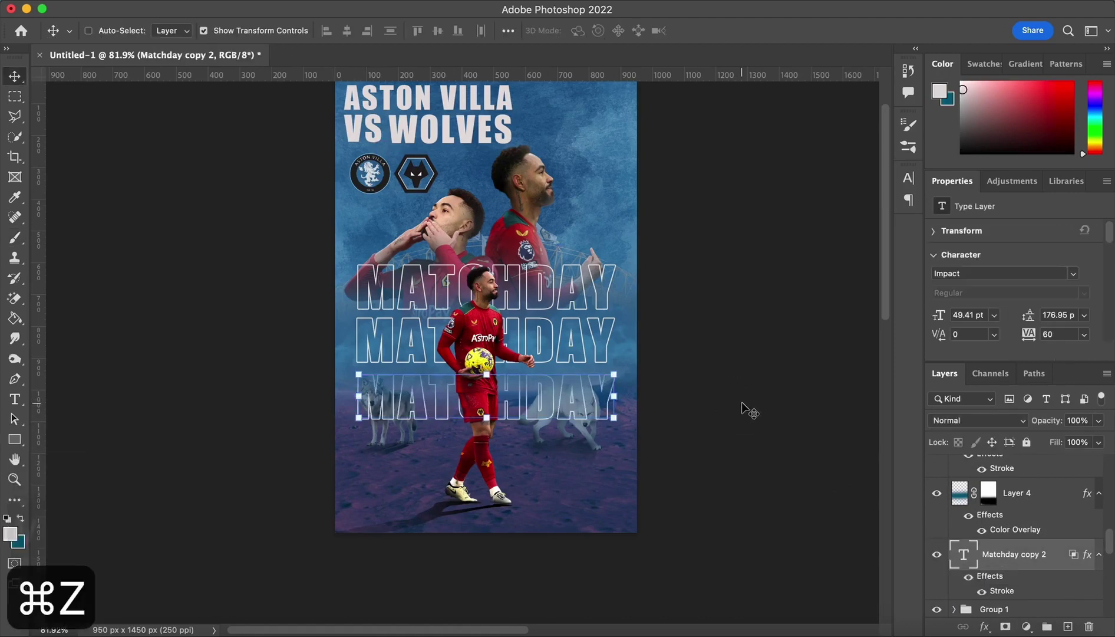
{"action": "key", "text": "super+x"}
{"action": "key", "text": "super+shift+z"}
{"action": "key", "text": "super+shift+z"}
{"action": "left_click", "coordinate": [742, 404]}
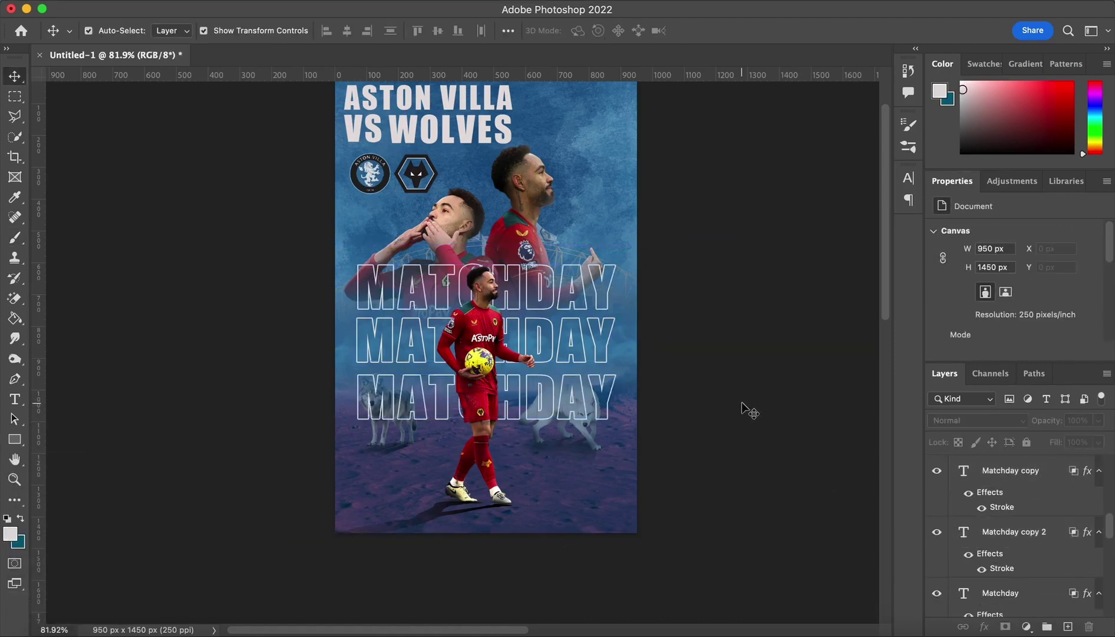
{"action": "scroll", "coordinate": [742, 404], "scroll_direction": "up", "scroll_amount": 3}
{"action": "mouse_move", "coordinate": [612, 447]}
{"action": "left_mouse_down"}
{"action": "mouse_move", "coordinate": [612, 437]}
{"action": "mouse_move", "coordinate": [616, 453]}
{"action": "left_mouse_up"}
{"action": "key", "text": "super+z"}
{"action": "scroll", "coordinate": [1042, 560], "scroll_direction": "down", "scroll_amount": 1}
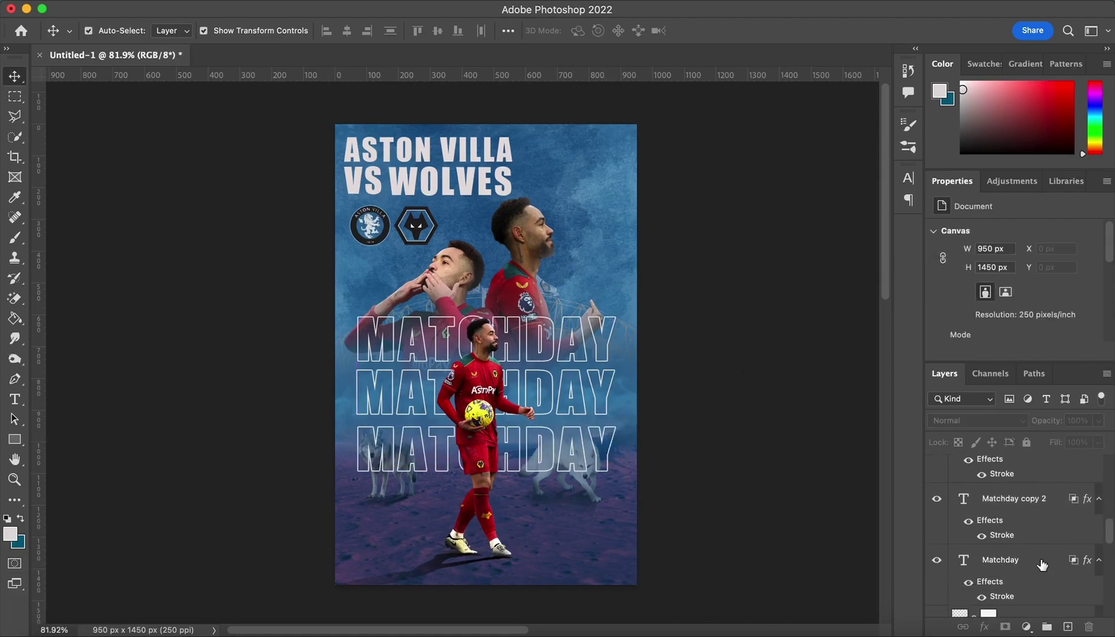
{"action": "double_click", "coordinate": [1042, 563]}
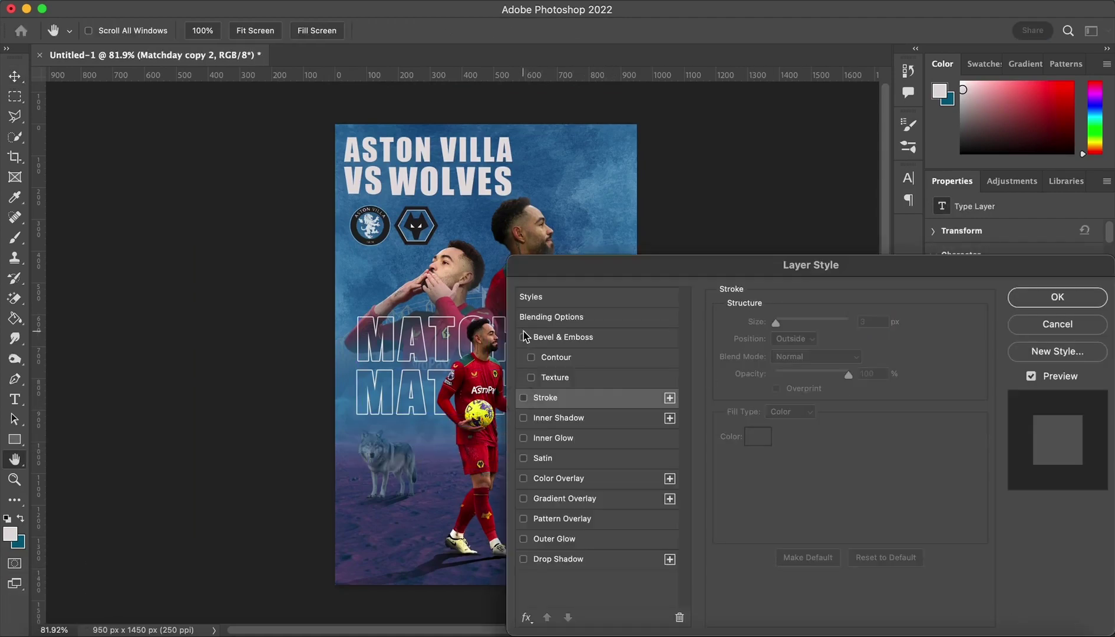
{"action": "left_click", "coordinate": [1057, 325]}
Step: Turn the middle Matchday line into solid white letters by switching off its Stroke and restoring its full Blend If range
{"action": "scroll", "coordinate": [1038, 531], "scroll_direction": "down", "scroll_amount": 2}
{"action": "double_click", "coordinate": [1063, 578]}
{"action": "left_click", "coordinate": [524, 398]}
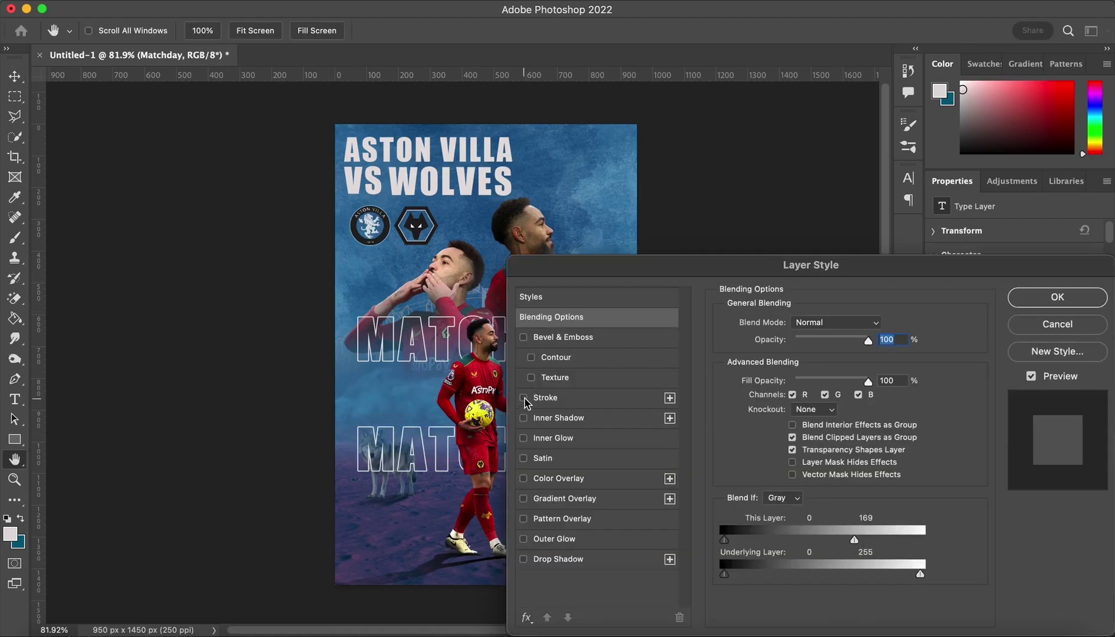
{"action": "key", "text": "Return"}
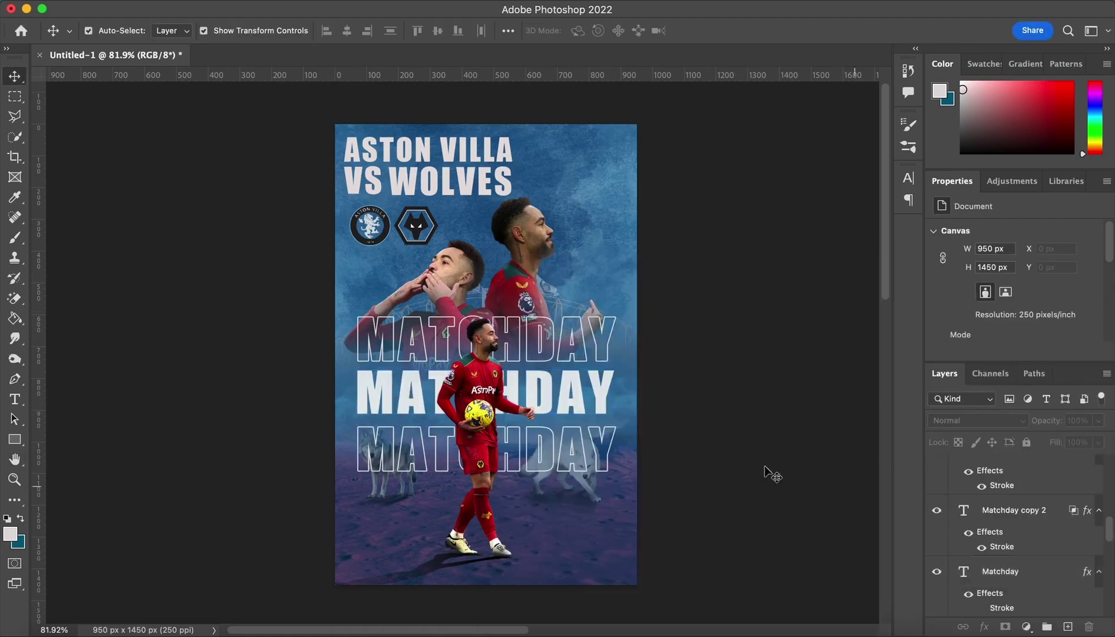
Step: Space the two outlined Matchday lines 18 px from the solid middle line and group all three text layers
{"action": "left_click_drag", "start_coordinate": [617, 461], "coordinate": [617, 456]}
{"action": "left_click_drag", "start_coordinate": [613, 332], "coordinate": [613, 338]}
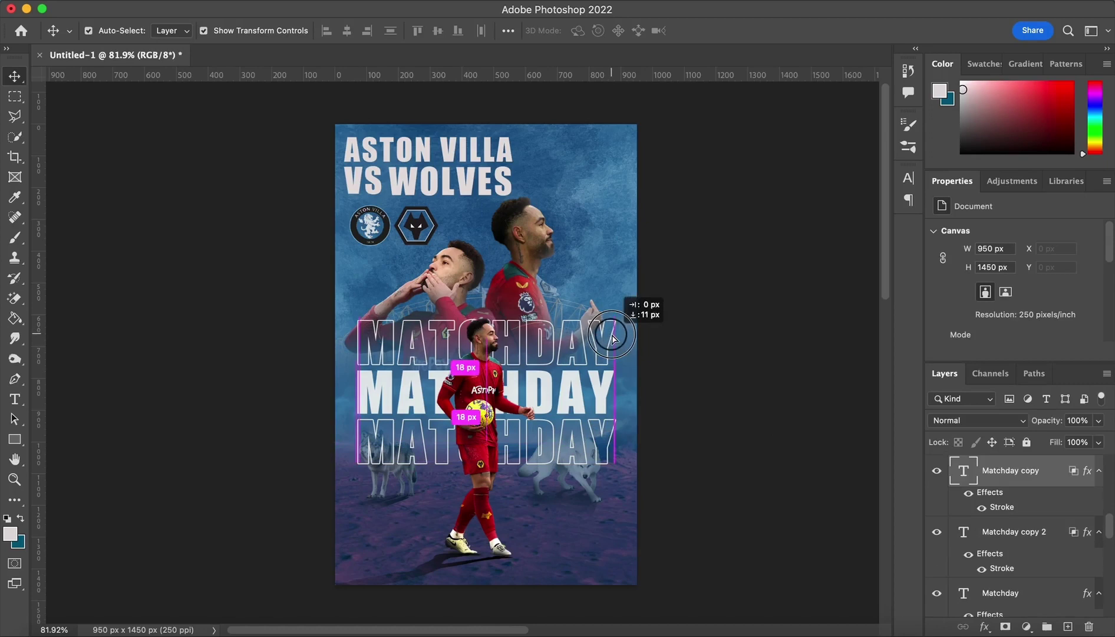
{"action": "left_click", "coordinate": [1058, 595], "text": "shift"}
{"action": "key", "text": "super+g"}
Step: Add a mask to the Matchday group and fade the upper and lower outlined lines with a soft black brush
{"action": "left_click", "coordinate": [1006, 627]}
{"action": "key", "text": "b"}
{"action": "mouse_move", "coordinate": [324, 472]}
{"action": "left_mouse_down"}
{"action": "mouse_move", "coordinate": [464, 466]}
{"action": "mouse_move", "coordinate": [500, 487]}
{"action": "left_mouse_up"}
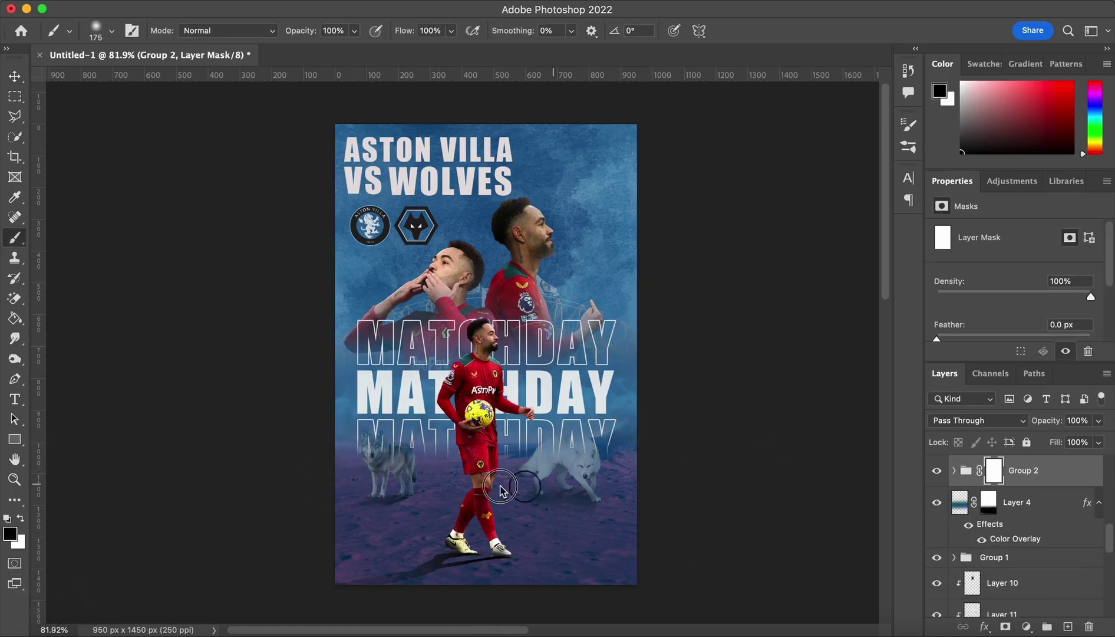
{"action": "left_click_drag", "start_coordinate": [363, 329], "coordinate": [550, 322]}
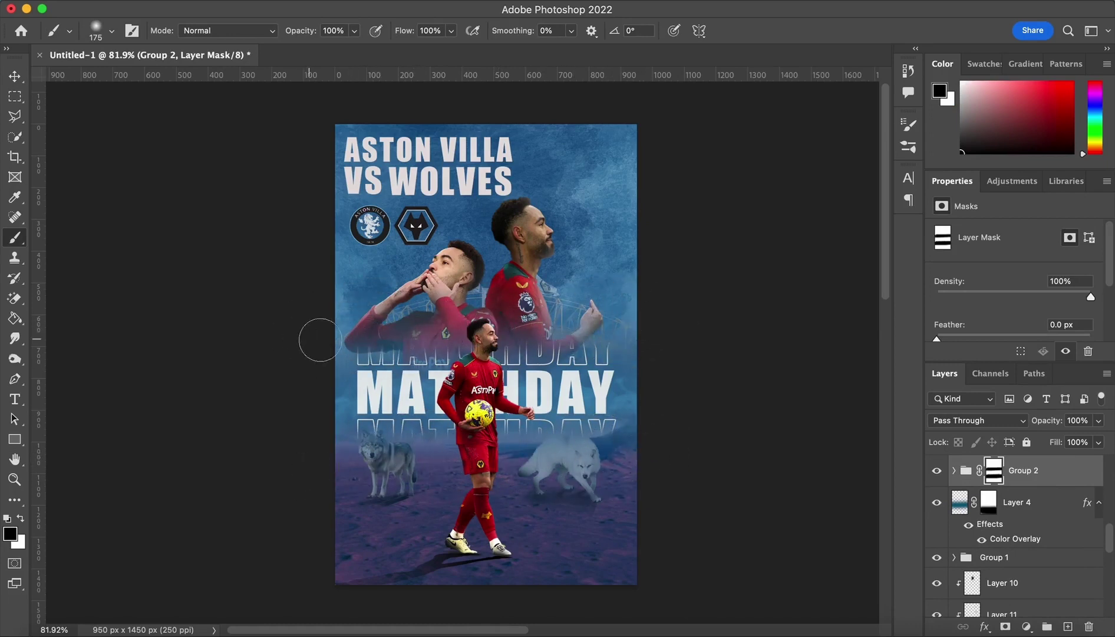
{"action": "key", "text": "v"}
{"action": "left_click", "coordinate": [755, 333]}
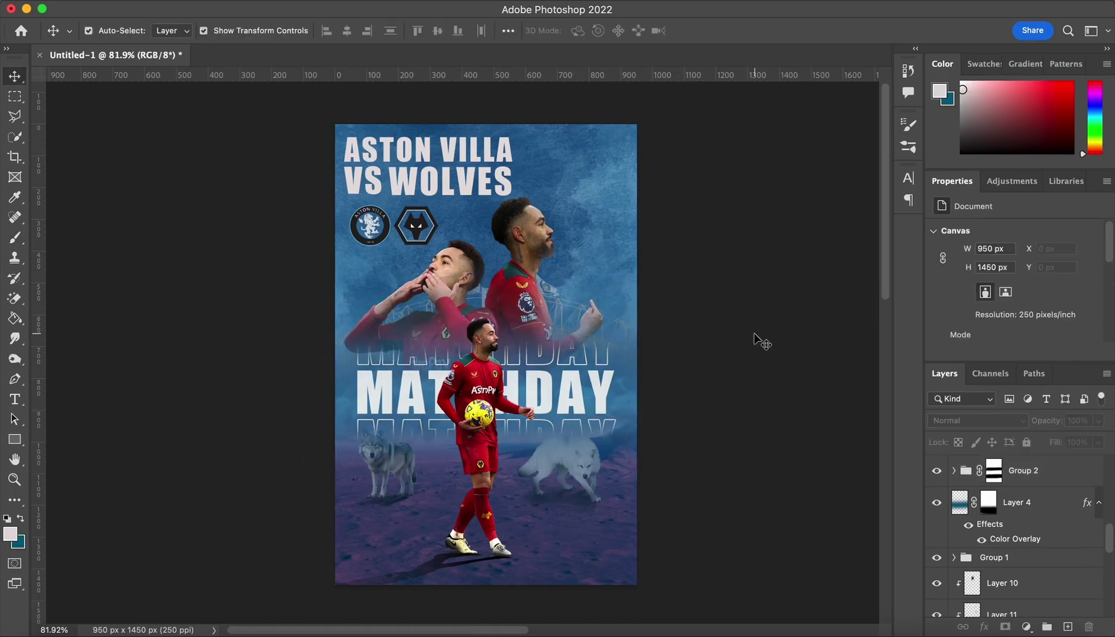
Step: Delete the unused layers above the logo layer
{"action": "scroll", "coordinate": [1052, 466], "scroll_direction": "up", "scroll_amount": 10}
{"action": "left_click", "coordinate": [1048, 471]}
{"action": "left_click", "coordinate": [1029, 537], "text": "shift"}
{"action": "key", "text": "BackSpace"}
Step: Darken the poster's bottom edge with a reflected black-to-transparent gradient on a new top layer at 72% opacity
{"action": "key", "text": "g"}
{"action": "key", "text": "shift+g"}
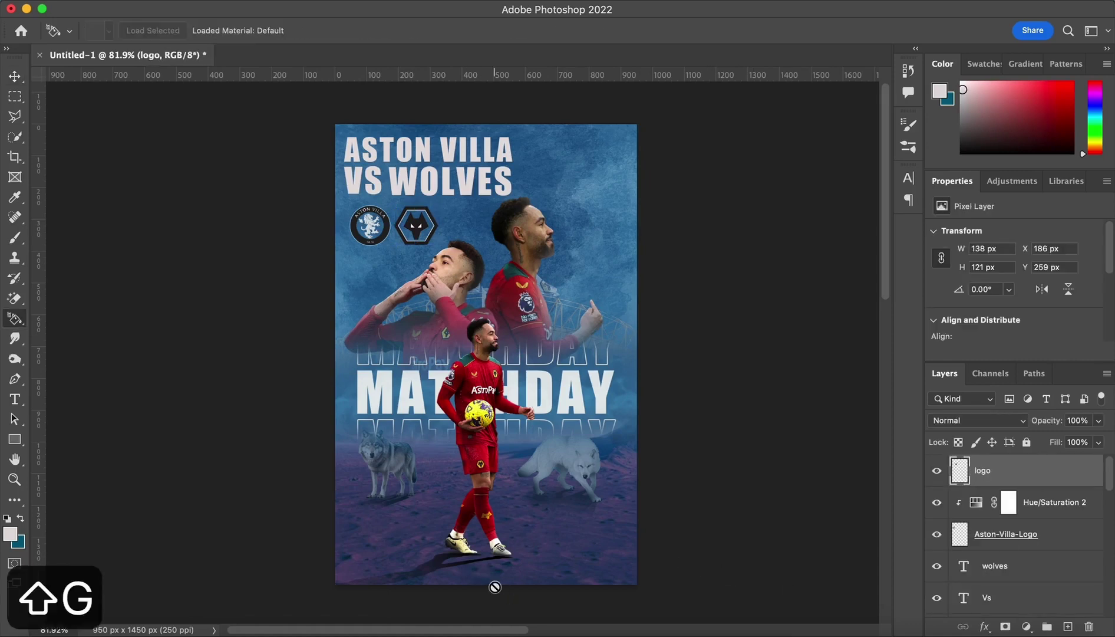
{"action": "key", "text": "shift+g"}
{"action": "left_click", "coordinate": [1068, 626]}
{"action": "left_click_drag", "start_coordinate": [494, 584], "coordinate": [497, 436]}
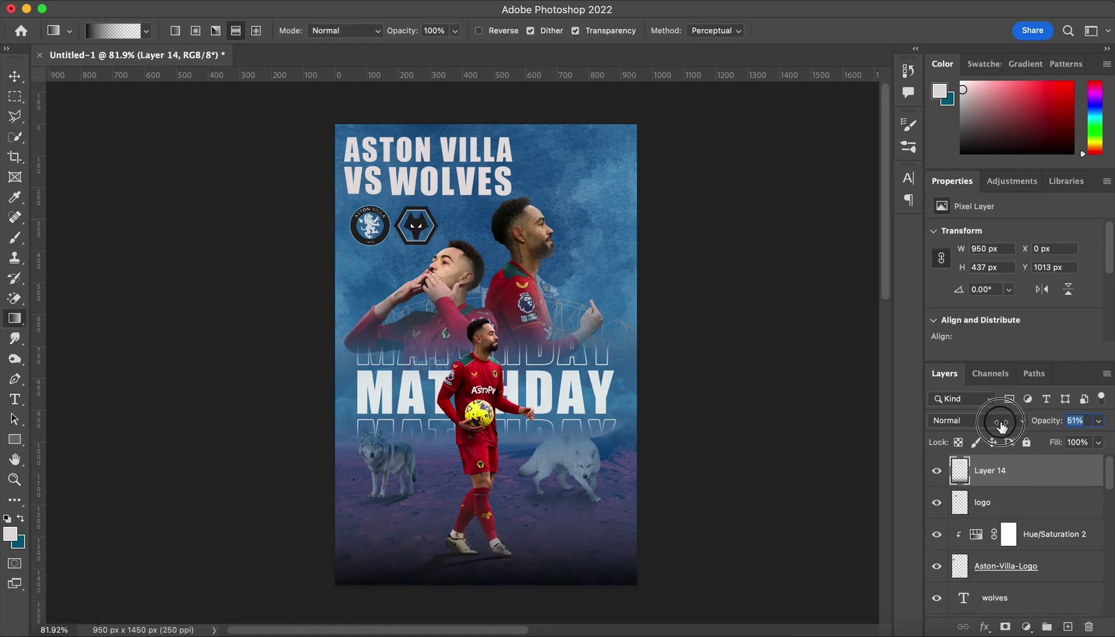
{"action": "left_click_drag", "start_coordinate": [1002, 426], "coordinate": [1018, 427]}
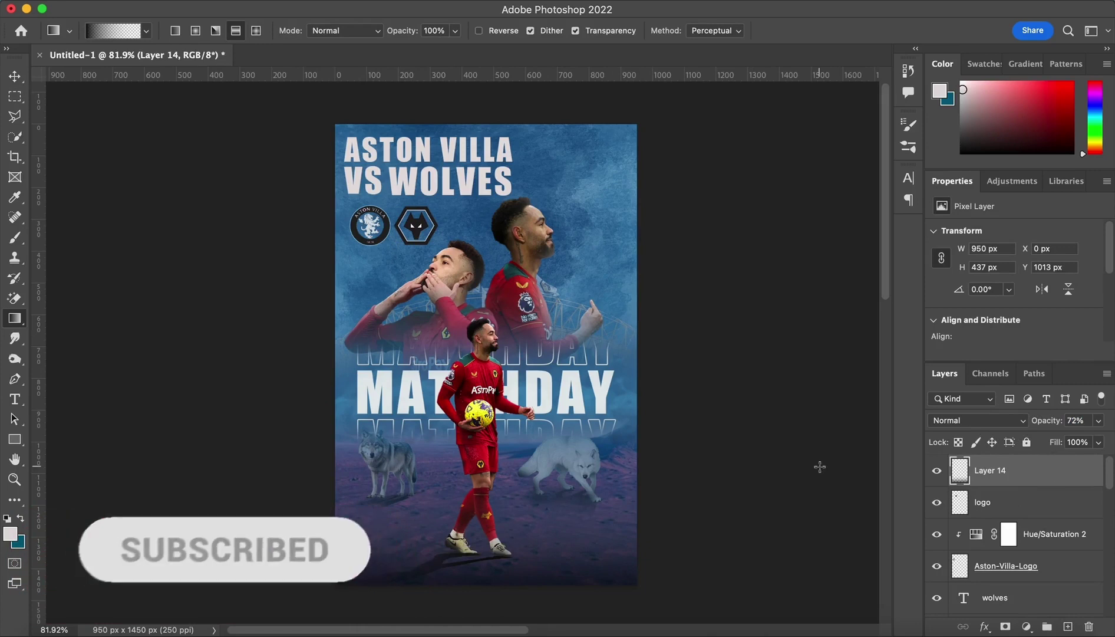
{"action": "key", "text": "v"}
{"action": "left_click", "coordinate": [820, 392]}
Step: Group the cunha3 player layer with its clipped Layer 10 and Layer 11
{"action": "left_click", "coordinate": [607, 259]}
{"action": "left_click", "coordinate": [1059, 564]}
{"action": "left_click", "coordinate": [1055, 542]}
{"action": "scroll", "coordinate": [1054, 548], "scroll_direction": "up", "scroll_amount": 3}
{"action": "left_click", "coordinate": [1053, 554], "text": "shift"}
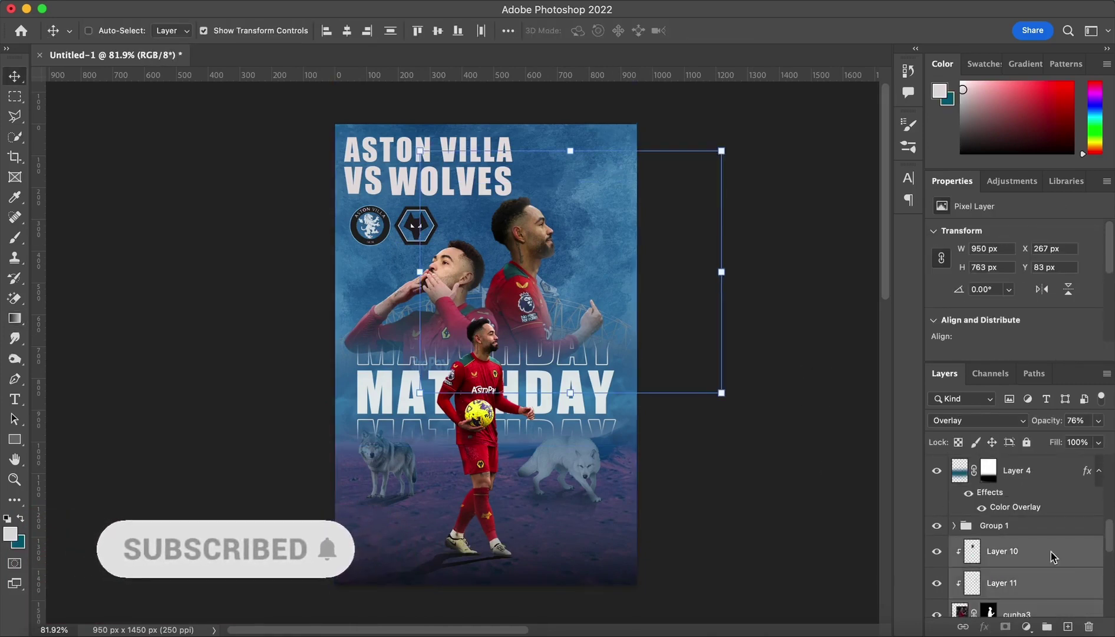
{"action": "key", "text": "super+g"}
Step: Paint a soft light glow in the poster's upper-right corner with a 700 px brush on a new layer beneath the player groups
{"action": "left_click", "coordinate": [1055, 571]}
{"action": "left_click", "coordinate": [1067, 626]}
{"action": "key", "text": "b"}
{"action": "key", "text": "bracketright"}
{"action": "key", "text": "bracketright"}
{"action": "key", "text": "bracketright"}
{"action": "key", "text": "bracketright"}
{"action": "key", "text": "bracketright"}
{"action": "key", "text": "bracketright"}
{"action": "key", "text": "bracketright"}
{"action": "left_click", "coordinate": [651, 152]}
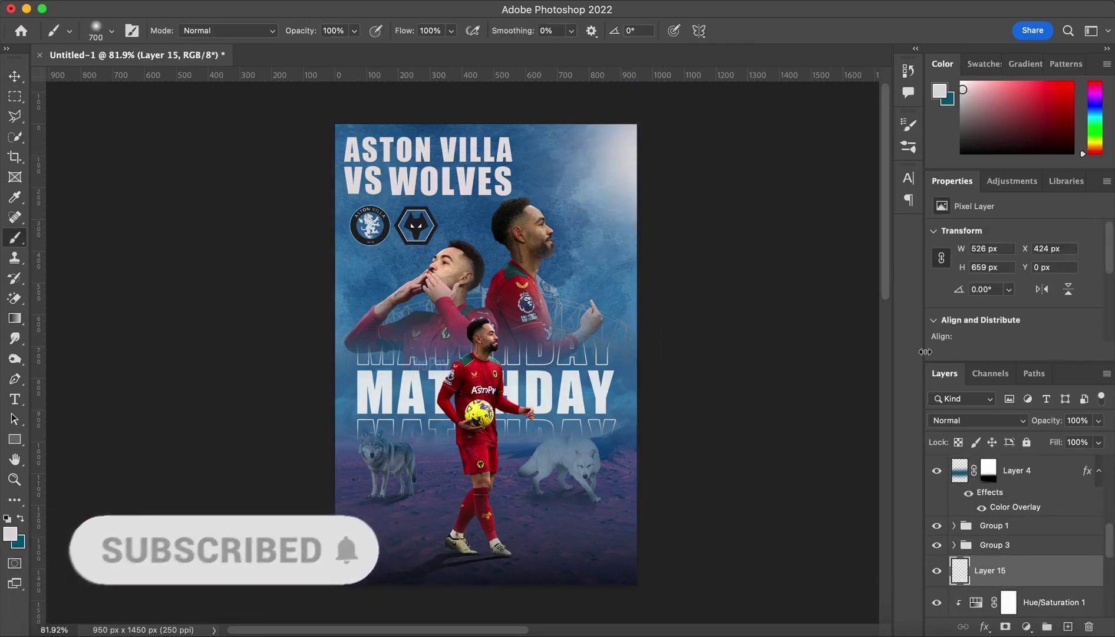
{"action": "left_click", "coordinate": [599, 102]}
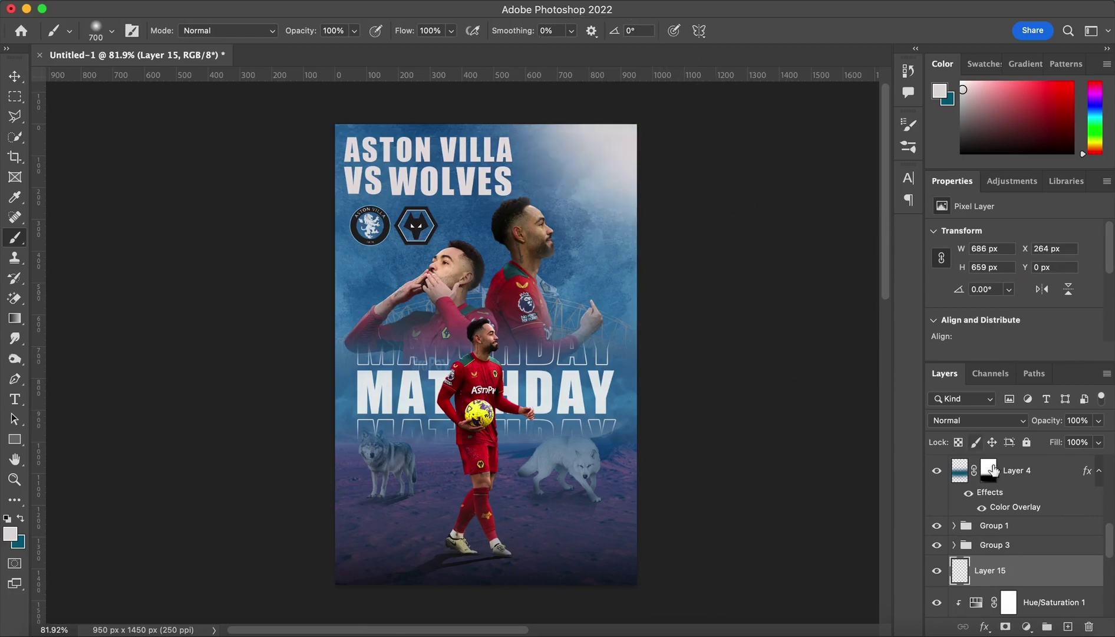
{"action": "scroll", "coordinate": [994, 469], "scroll_direction": "down", "scroll_amount": 1}
{"action": "key", "text": "v"}
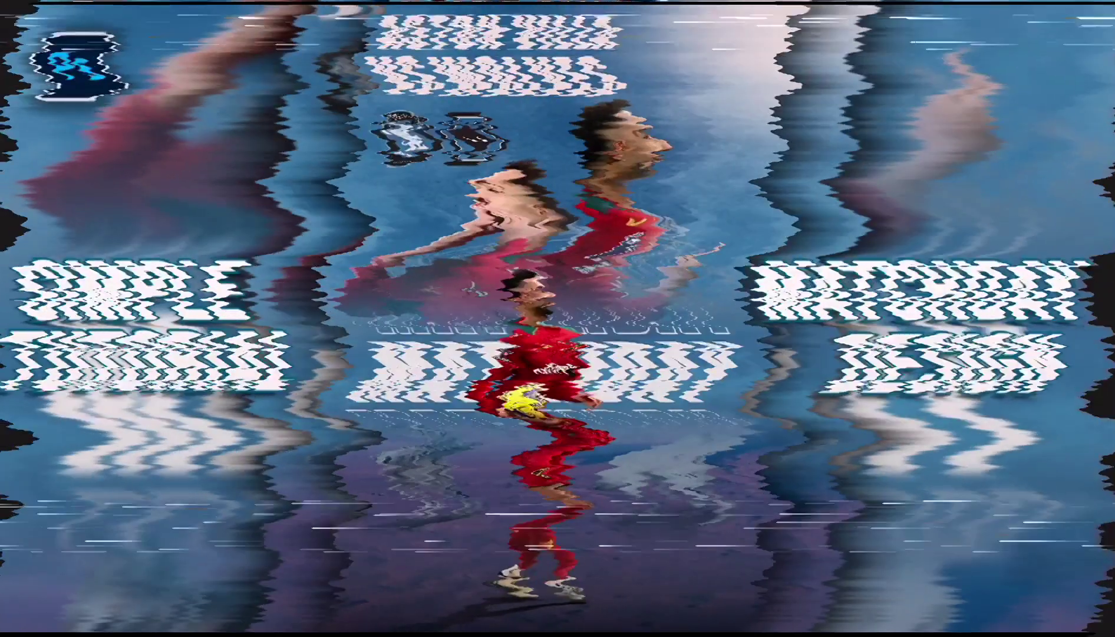